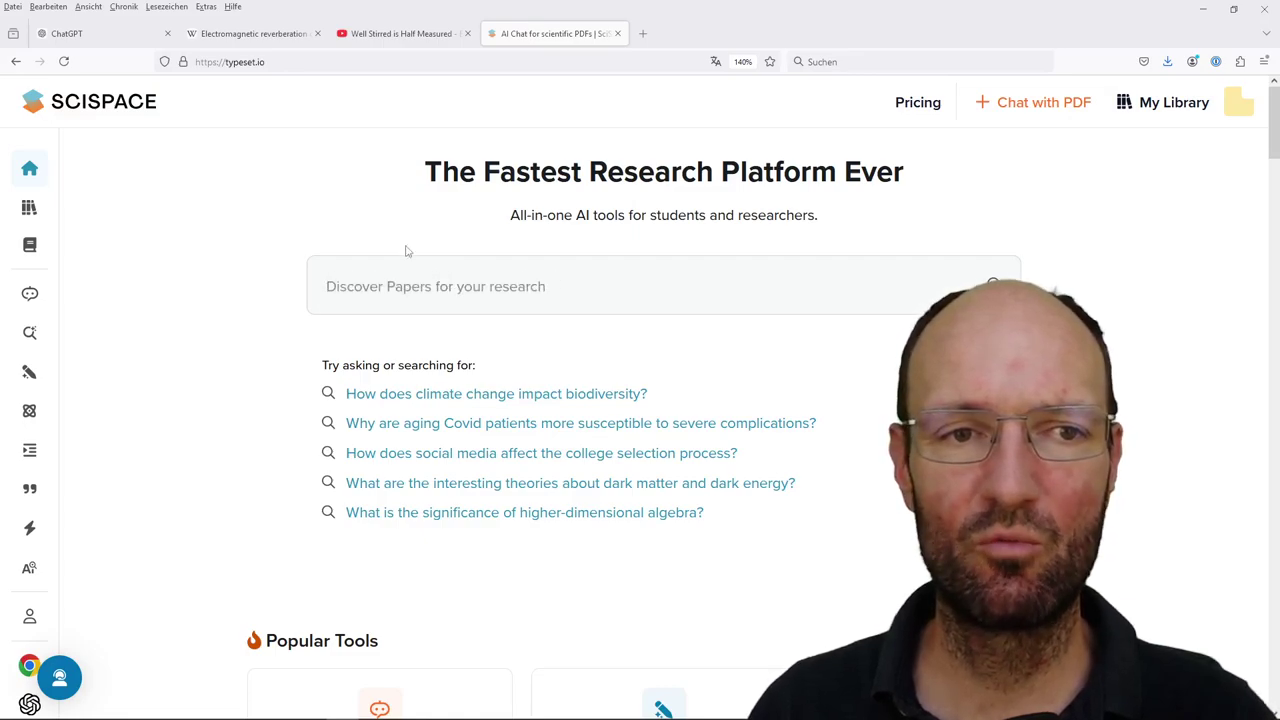
- Switch to the Wikipedia 'Electromagnetic reverberation chamber' tab and scroll to the top of the article
left_click(253, 34)
scroll(361, 147, "up", 2)
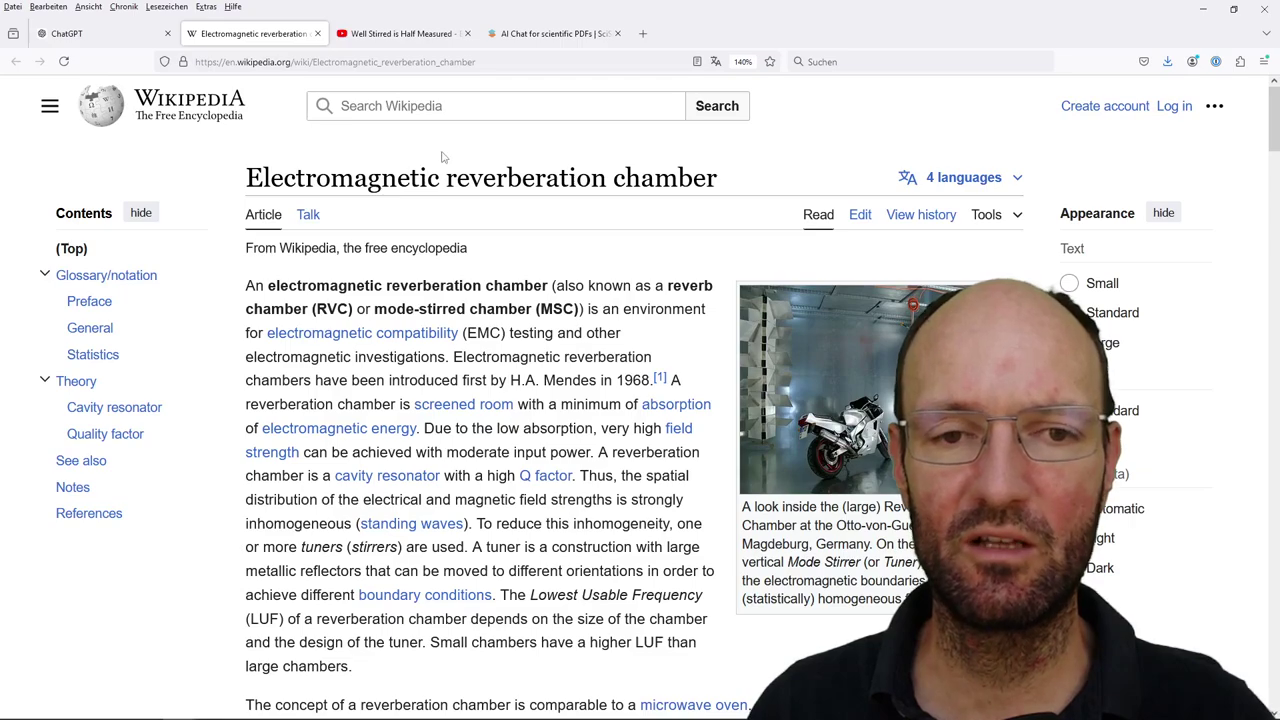
- Glance at the SciSpace home page, then return to the reverberation chamber article and scroll down
left_click(549, 35)
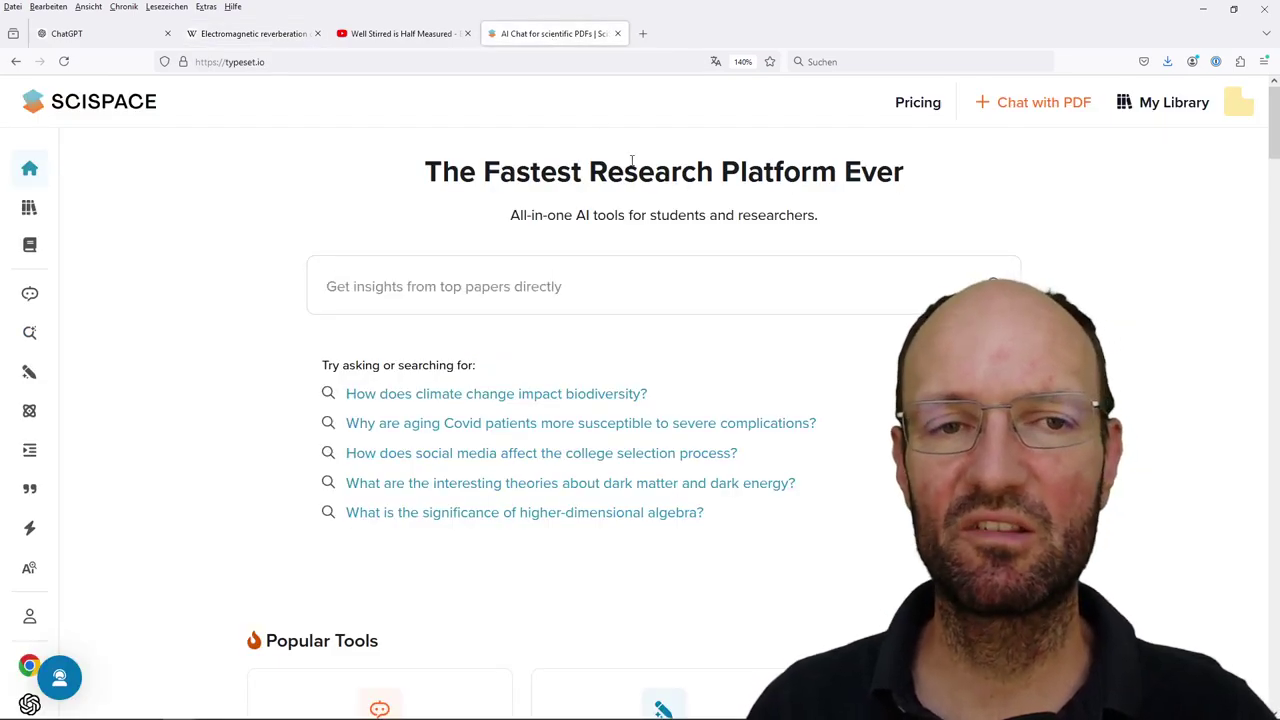
left_click(255, 33)
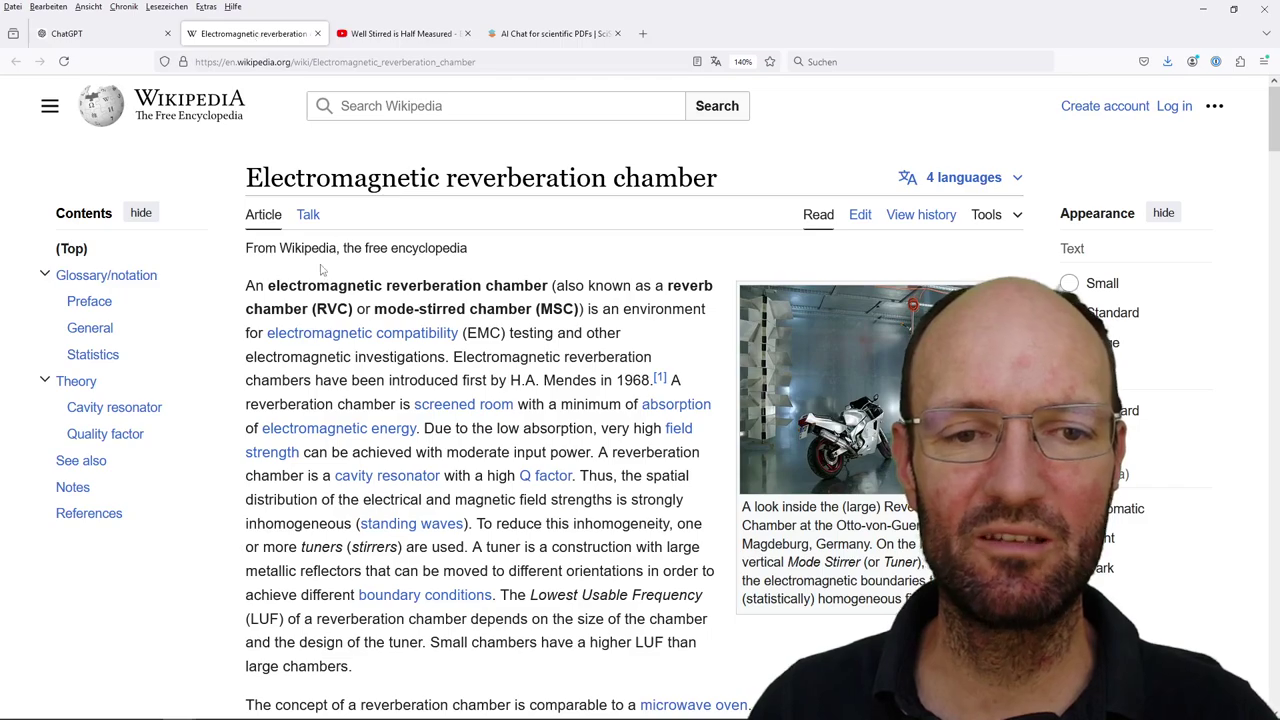
scroll(258, 180, "down", 1)
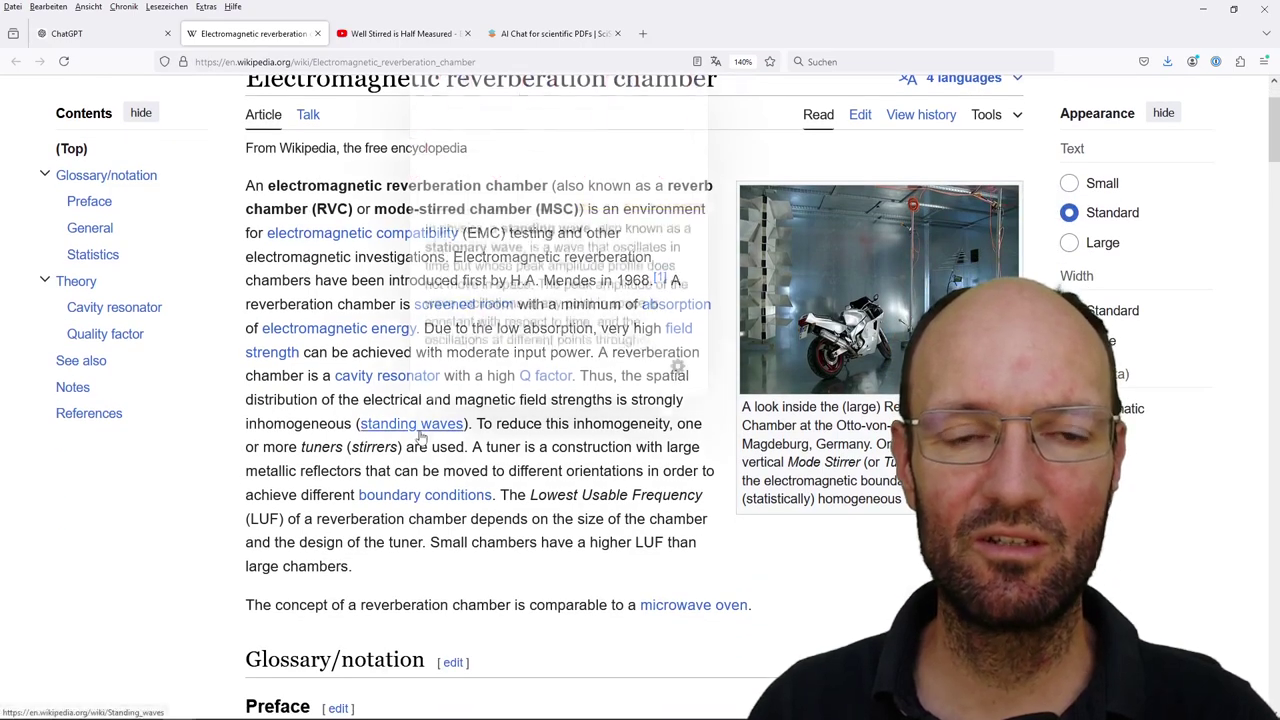
- Go back to the SciSpace home page and open My Library from the sidebar
left_click(558, 35)
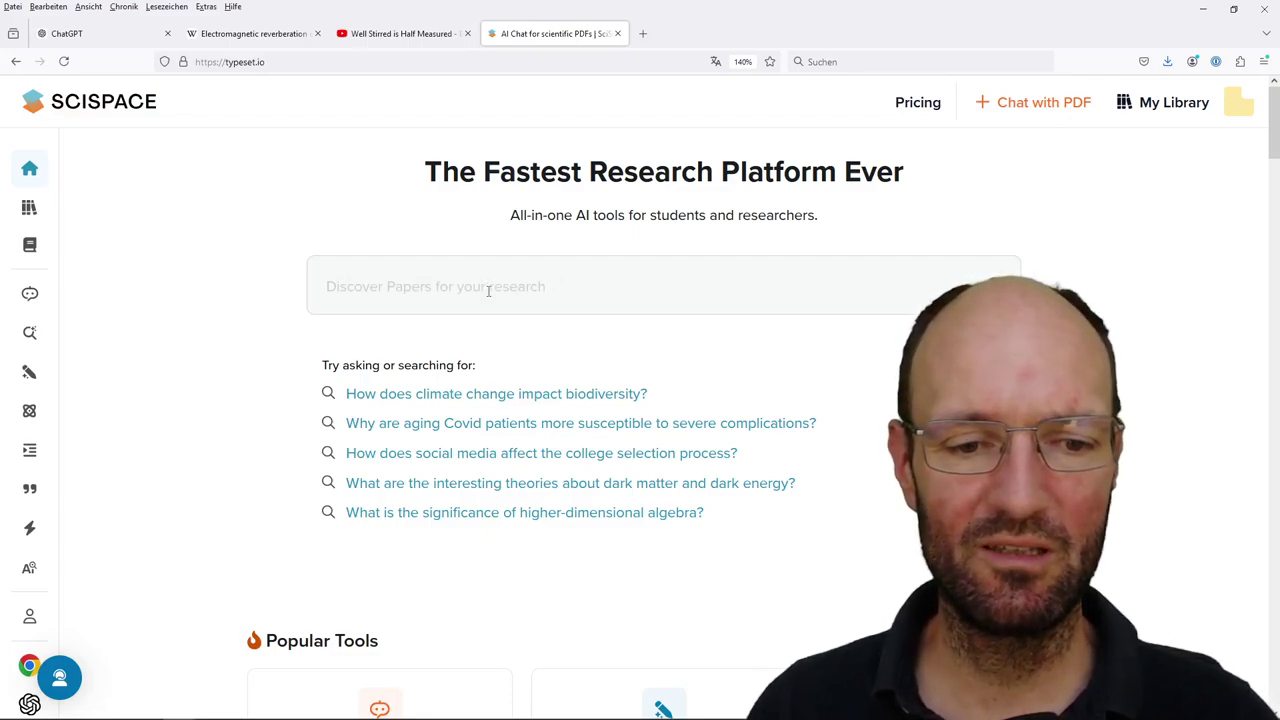
scroll(489, 288, "down", 1)
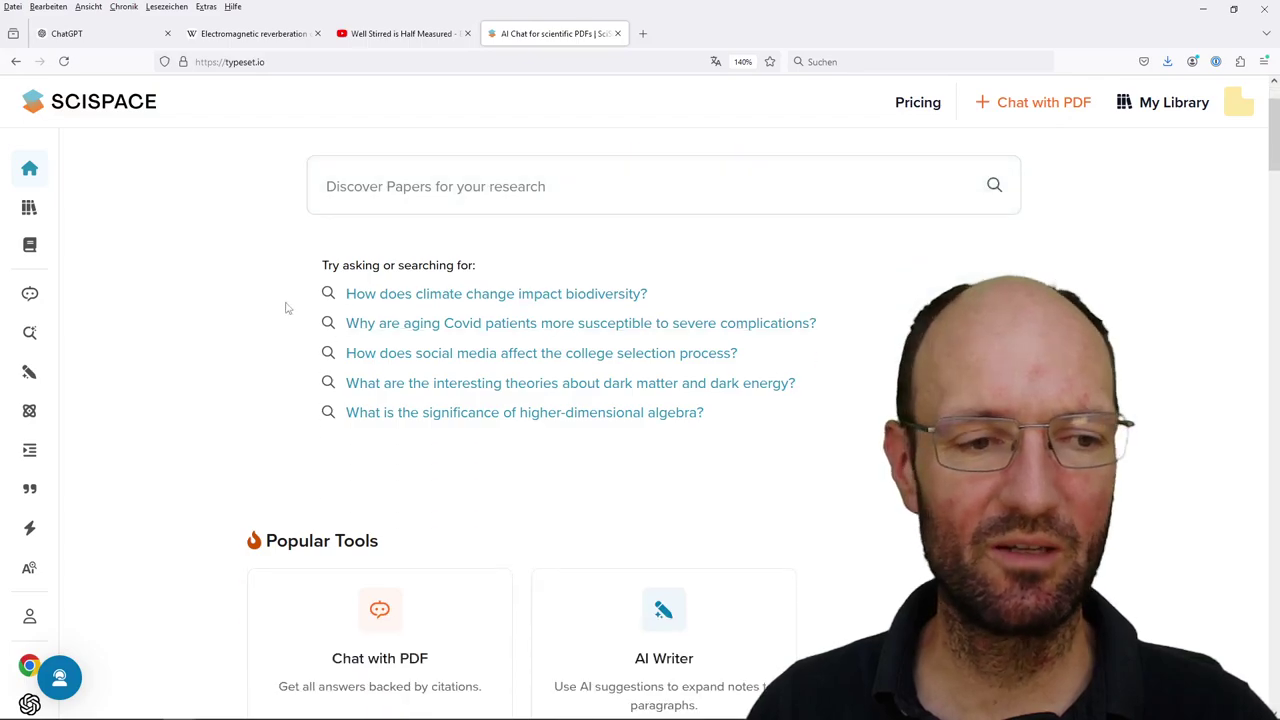
mouse_move(38, 236)
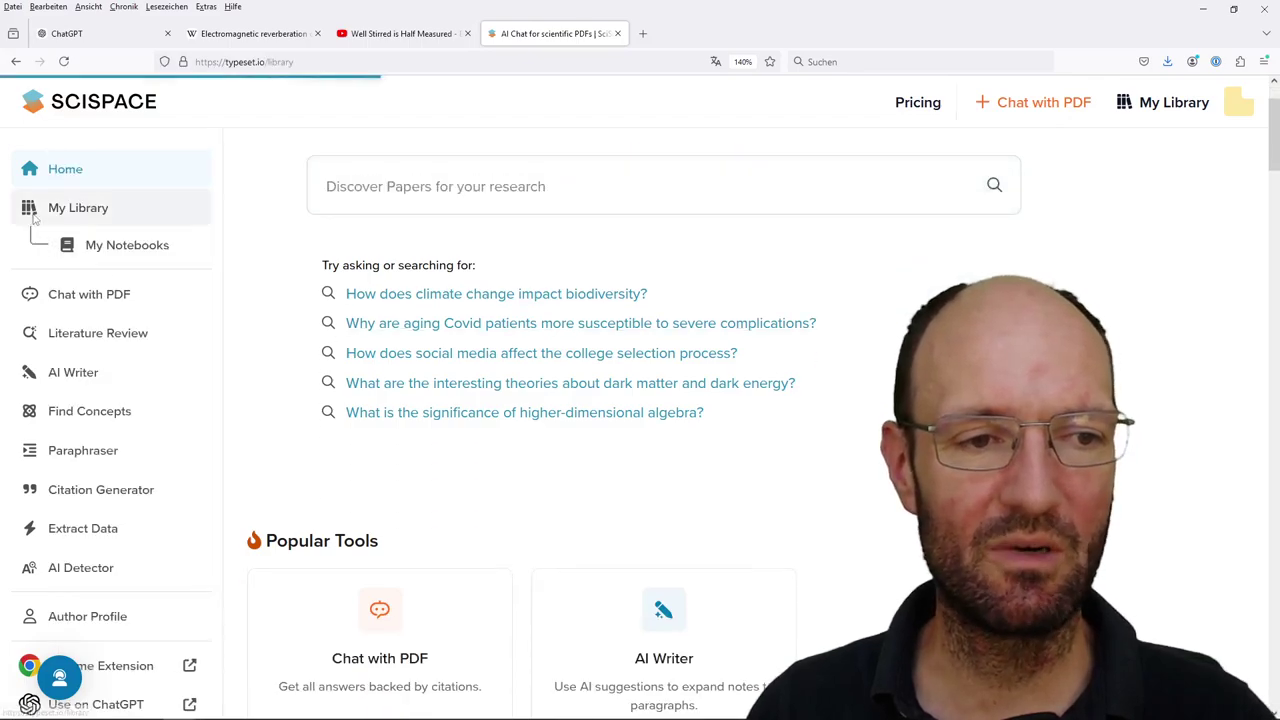
left_click(34, 214)
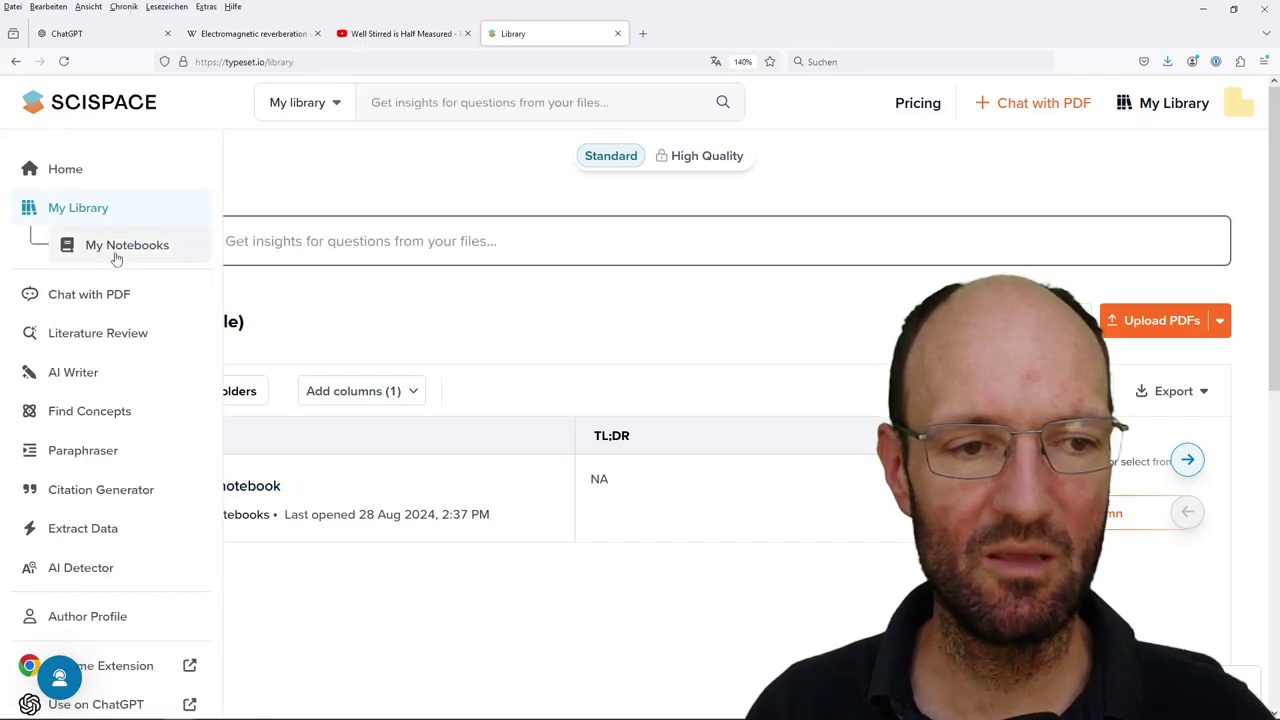
- Open My Notebooks, view My first notebook in a new tab, then close it to return to the Library
left_click(119, 256)
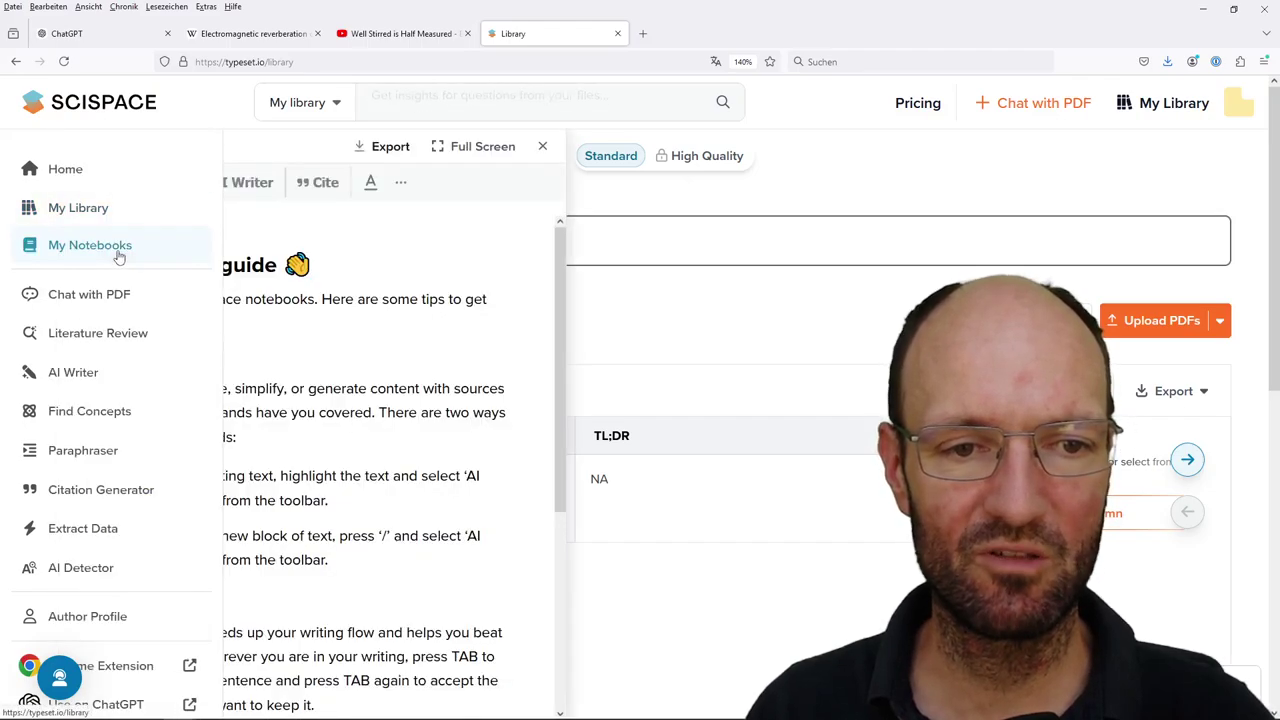
left_click(639, 363)
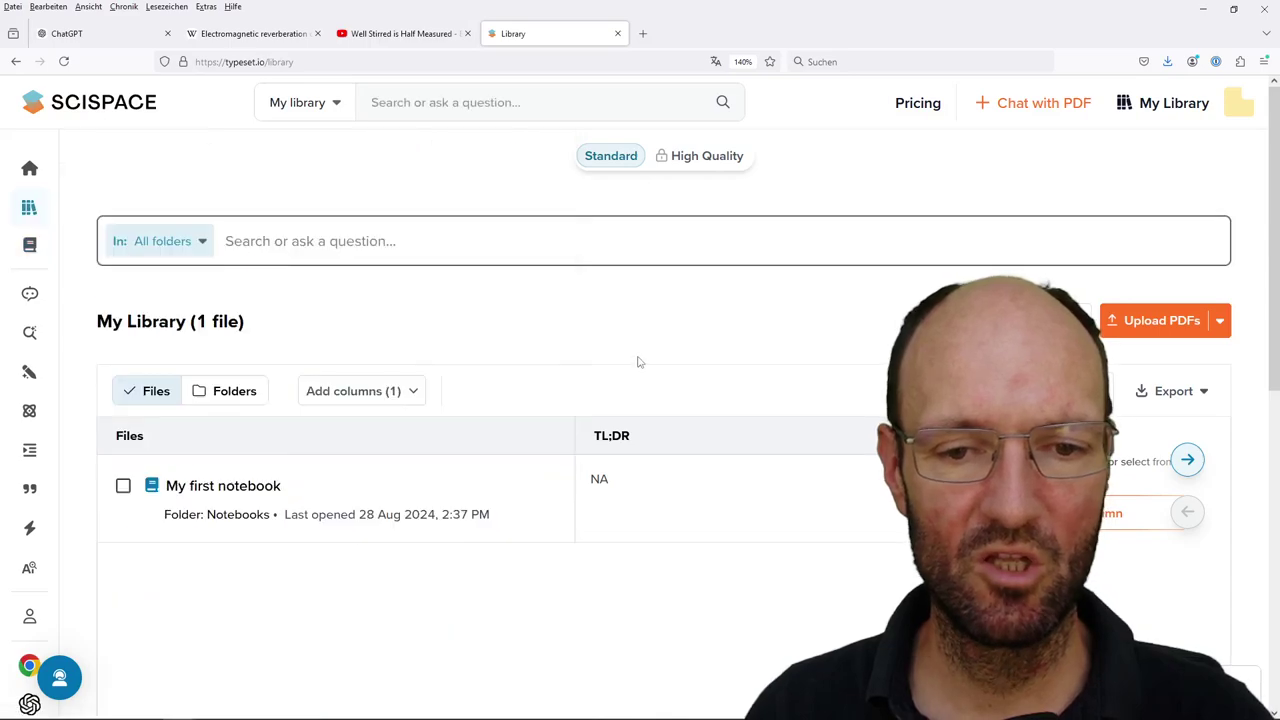
left_click(250, 492)
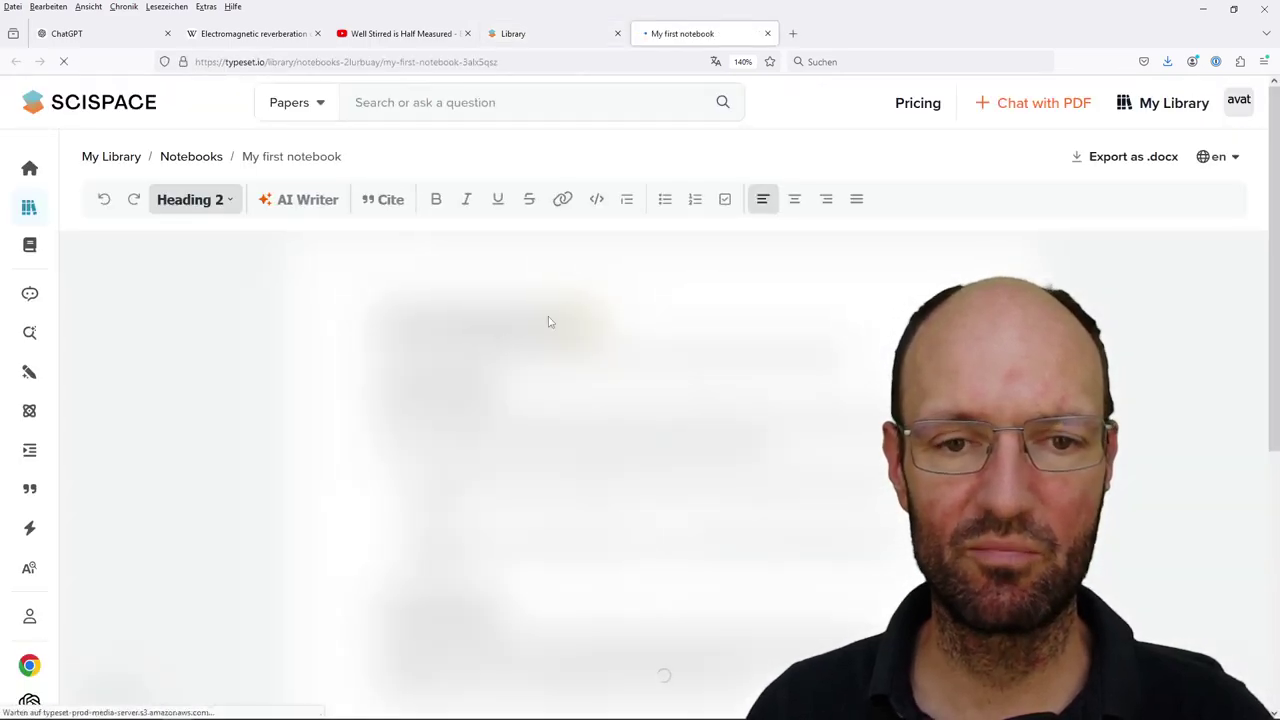
scroll(630, 364, "down", 4)
scroll(660, 330, "up", 4)
left_click(768, 33)
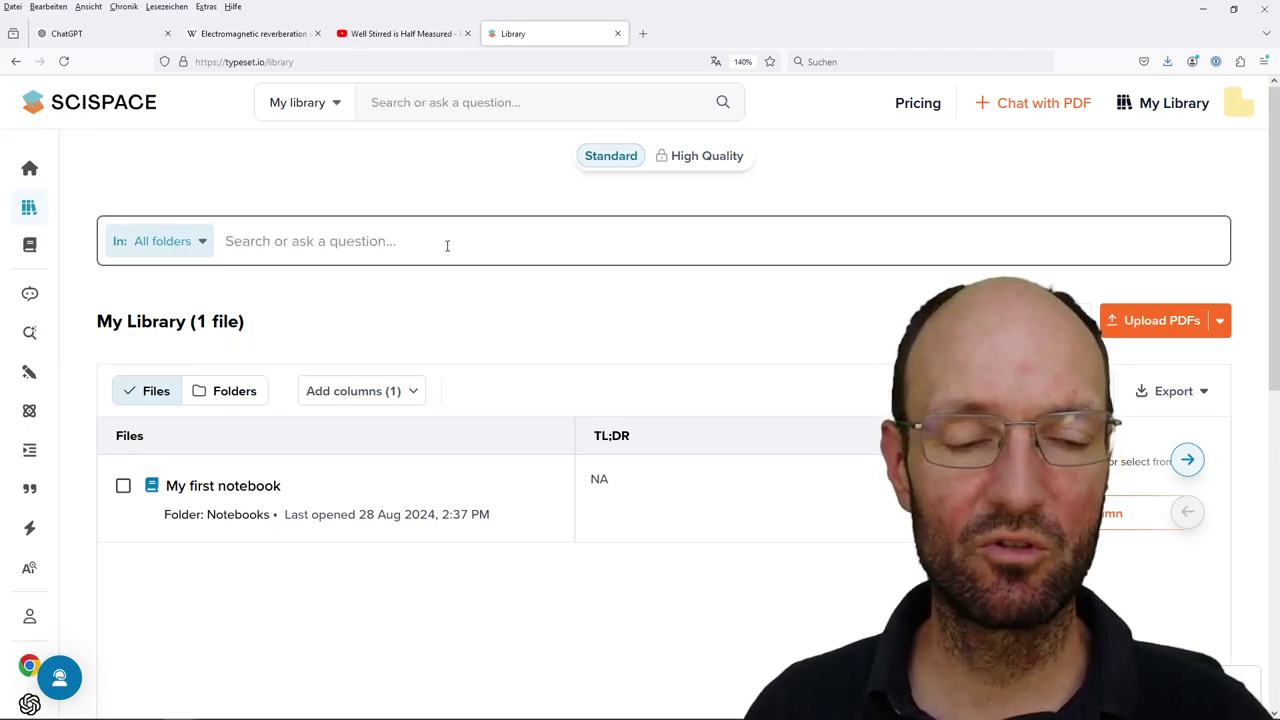
- Start a Chat with PDF upload and open the stochastic field-coupling paper from the file dialog to view it
mouse_move(70, 296)
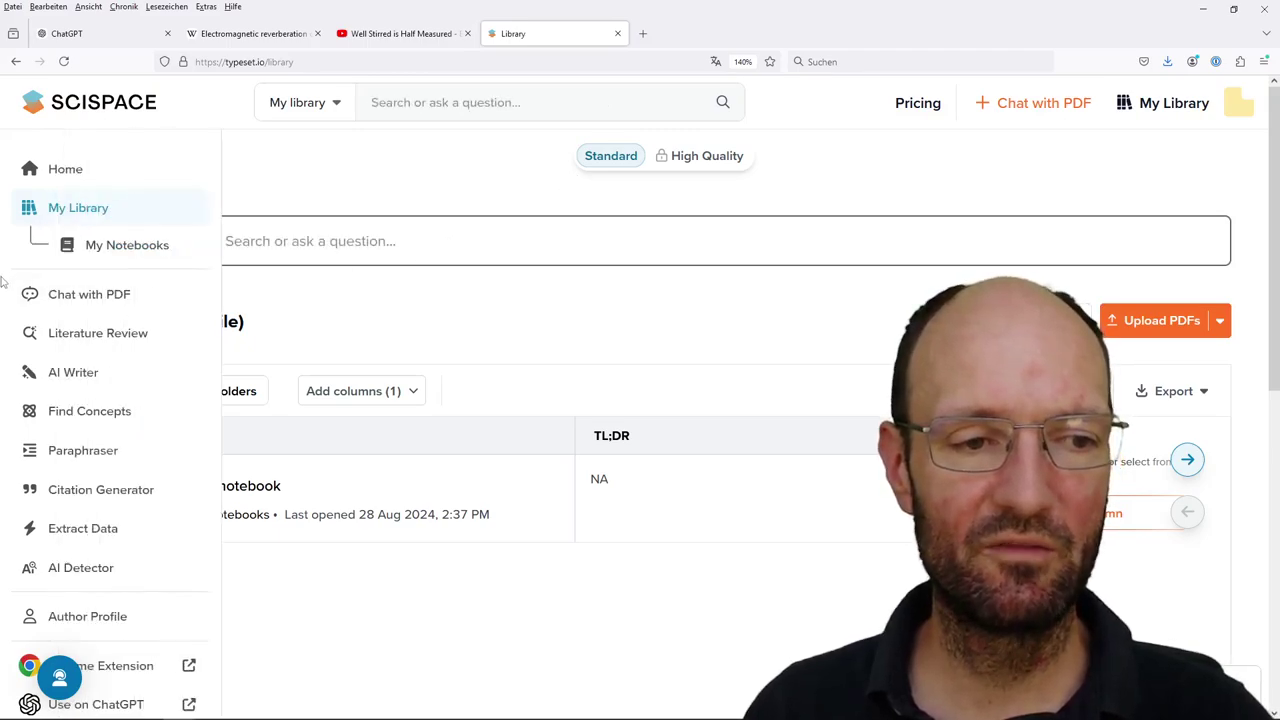
left_click(80, 298)
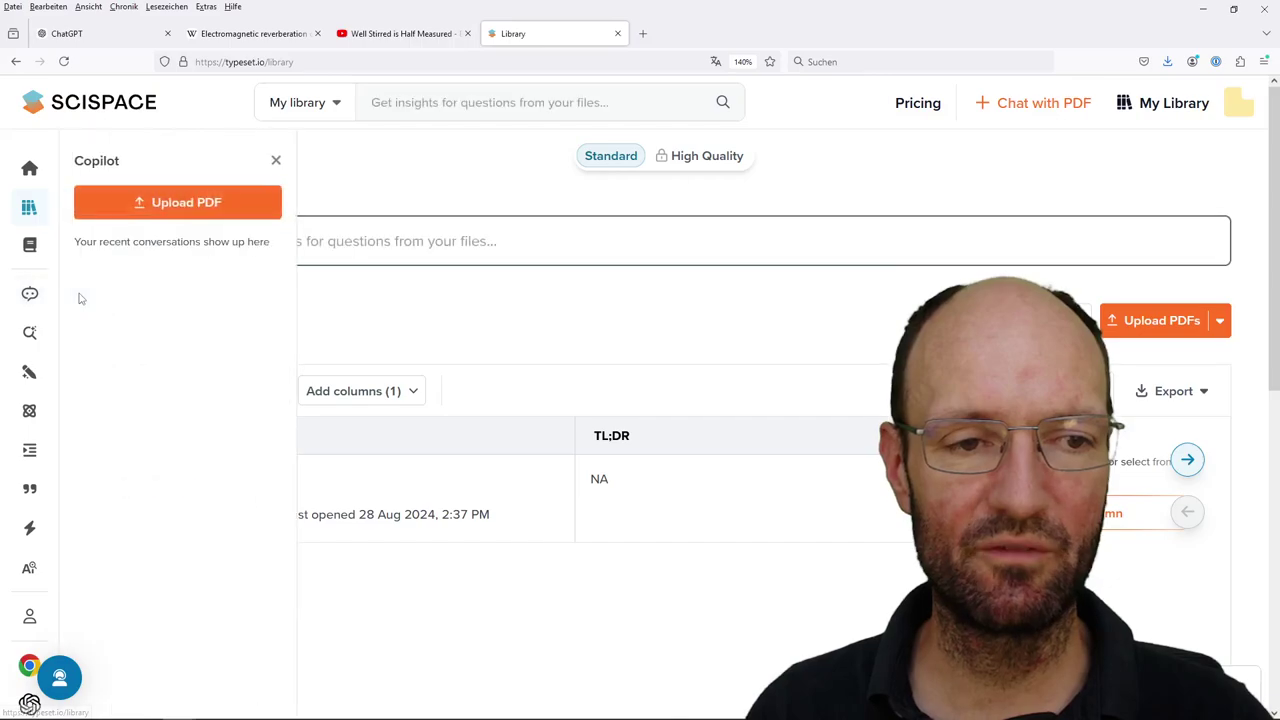
left_click(186, 203)
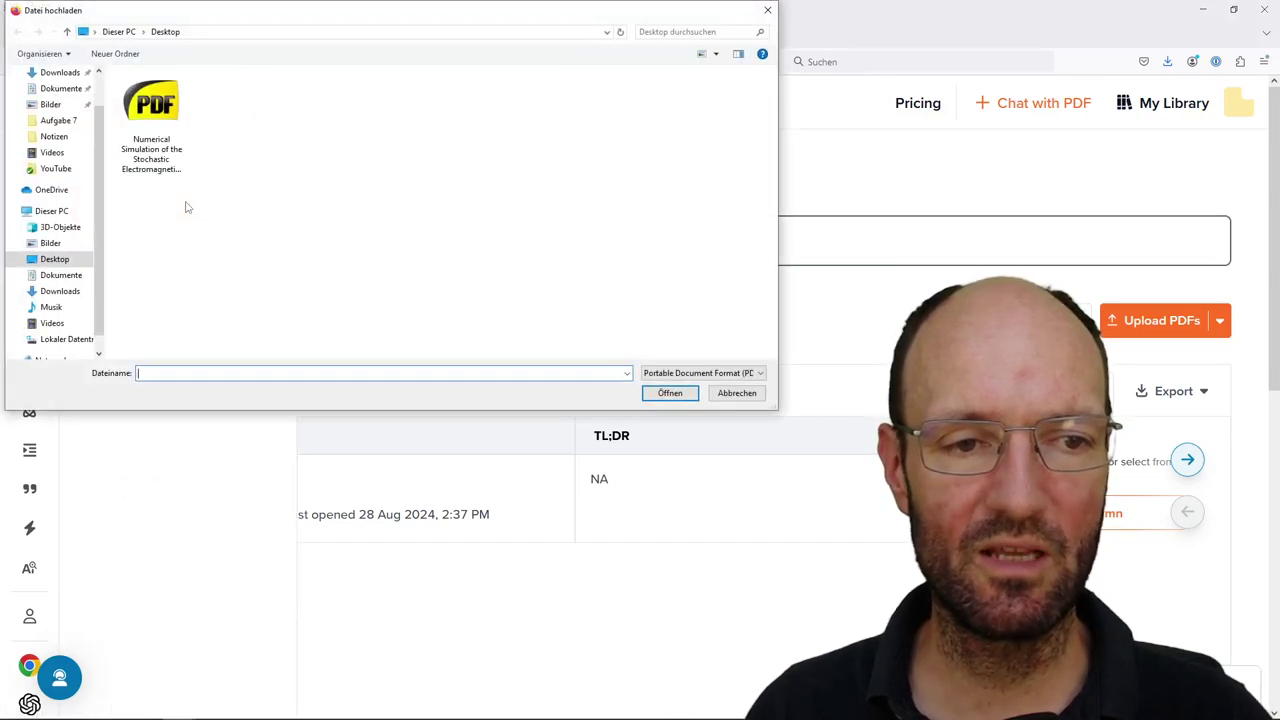
right_click(151, 148)
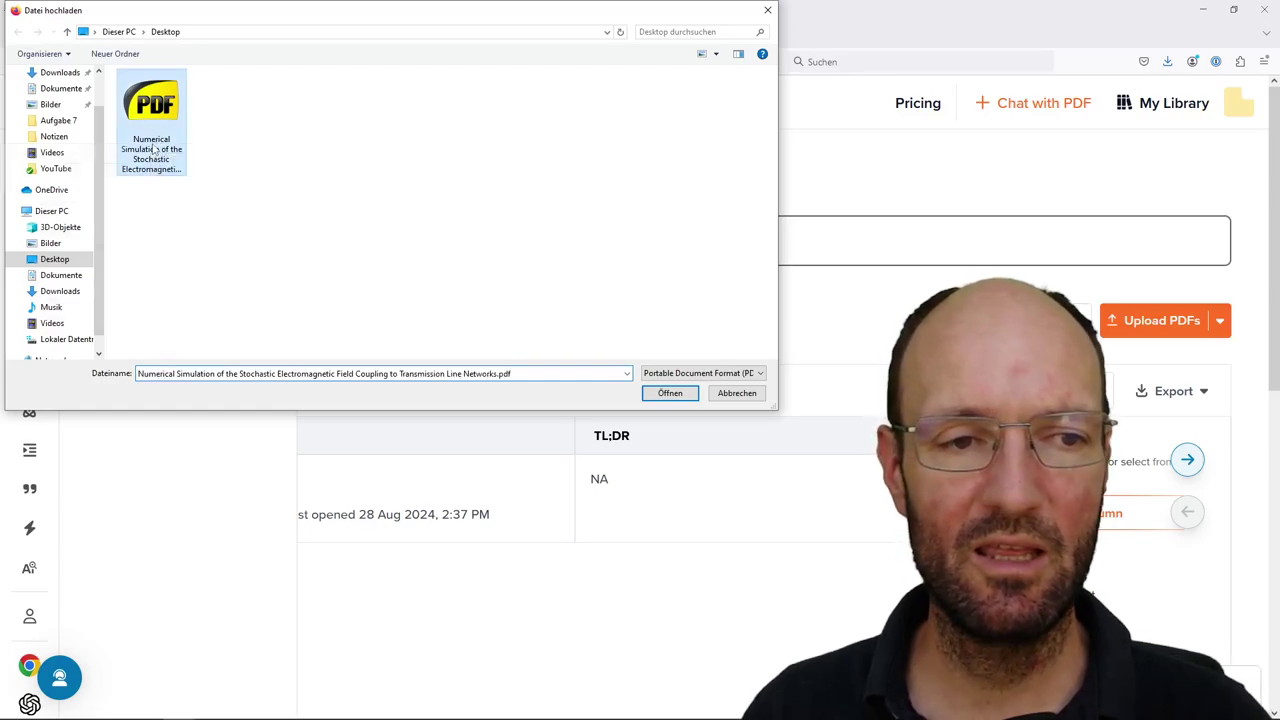
left_click(77, 171)
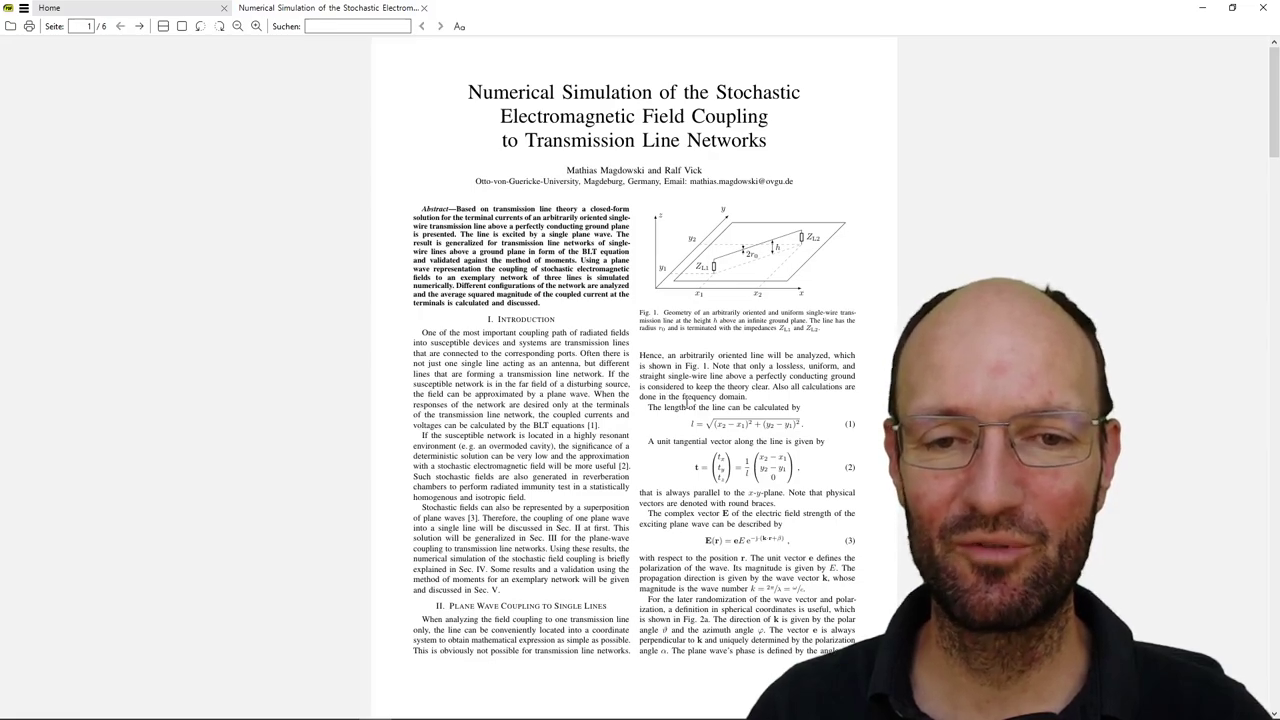
scroll(689, 390, "down", 1)
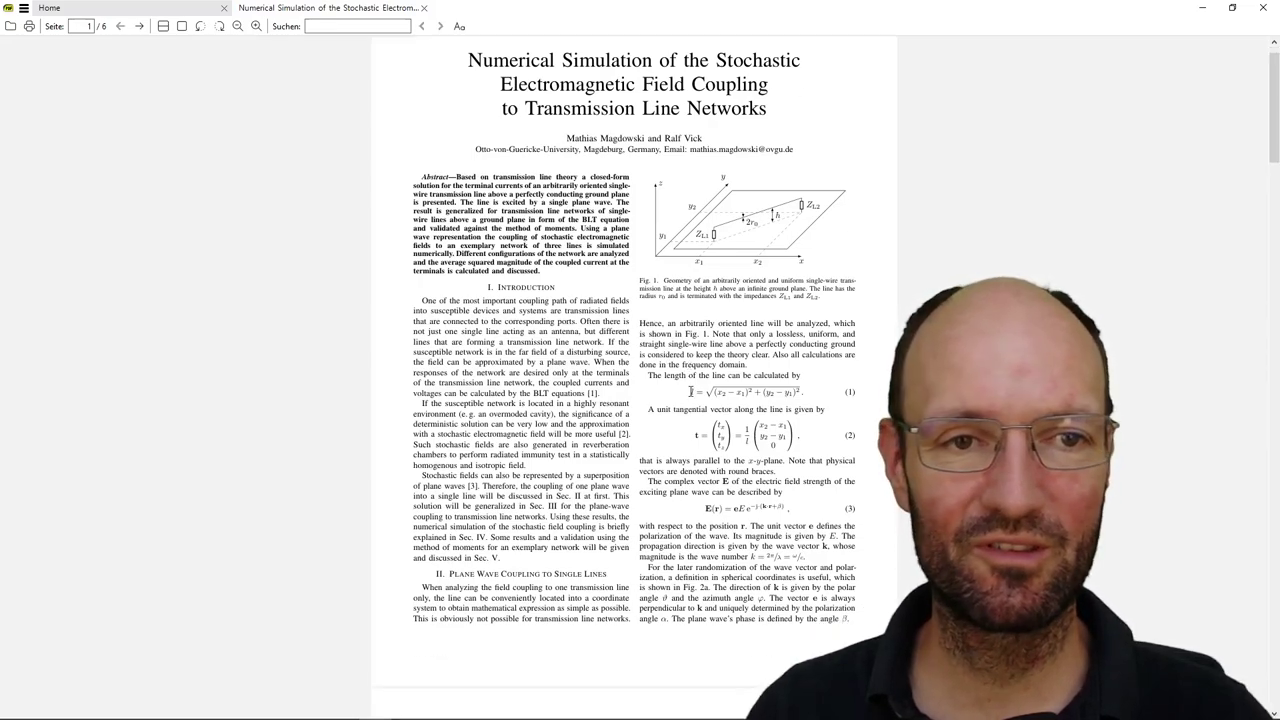
scroll(689, 390, "down", 20)
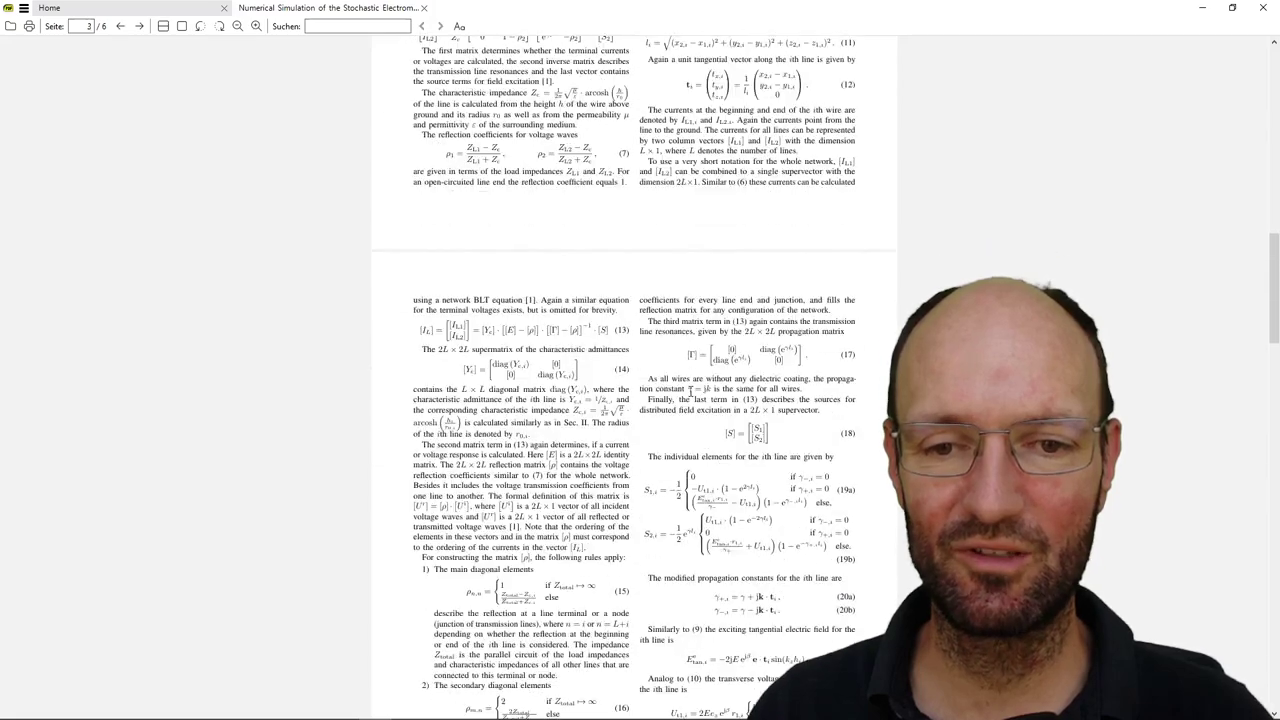
scroll(688, 391, "down", 20)
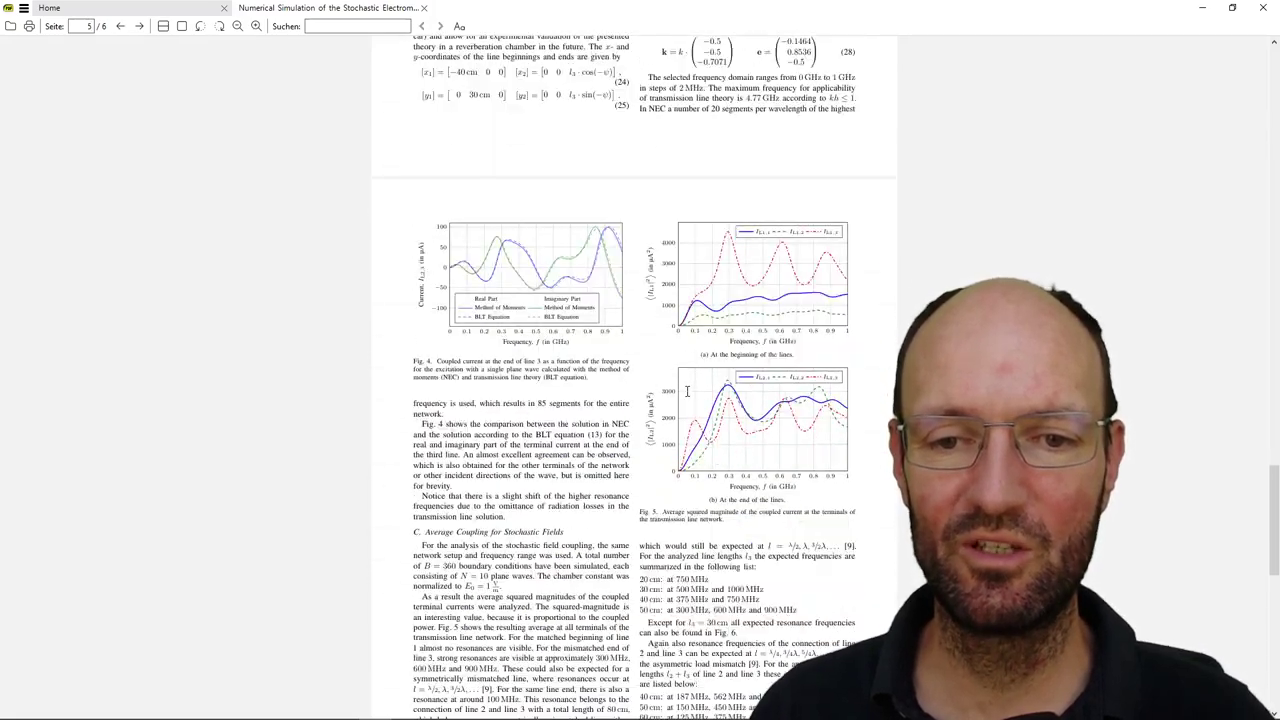
scroll(688, 391, "down", 10)
scroll(822, 416, "down", 14)
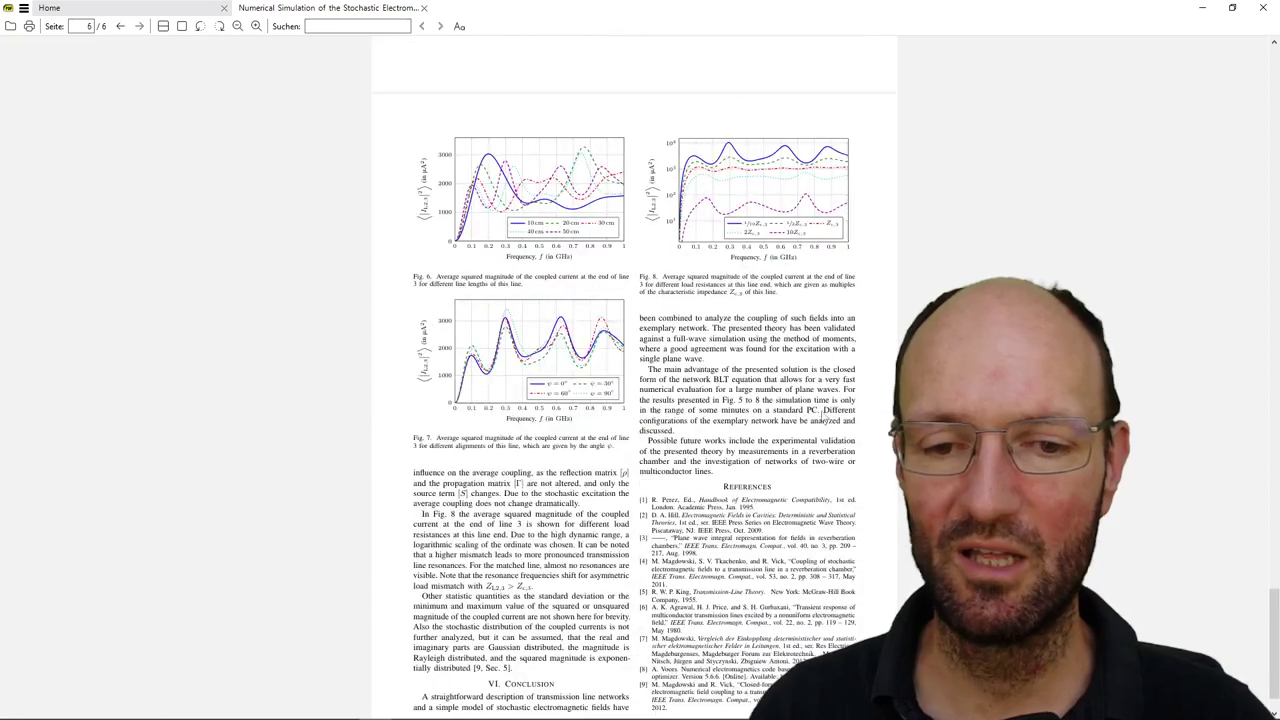
scroll(634, 390, "down", 1)
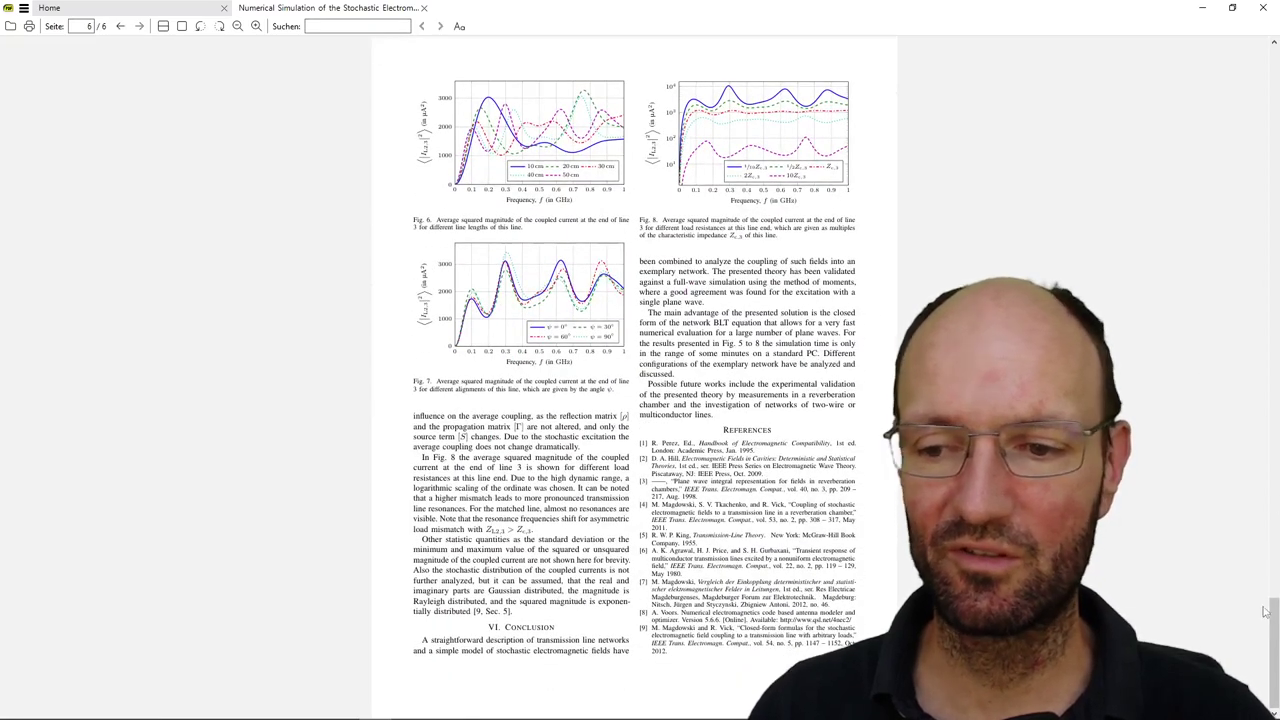
left_click_drag(1273, 620, 1260, 84)
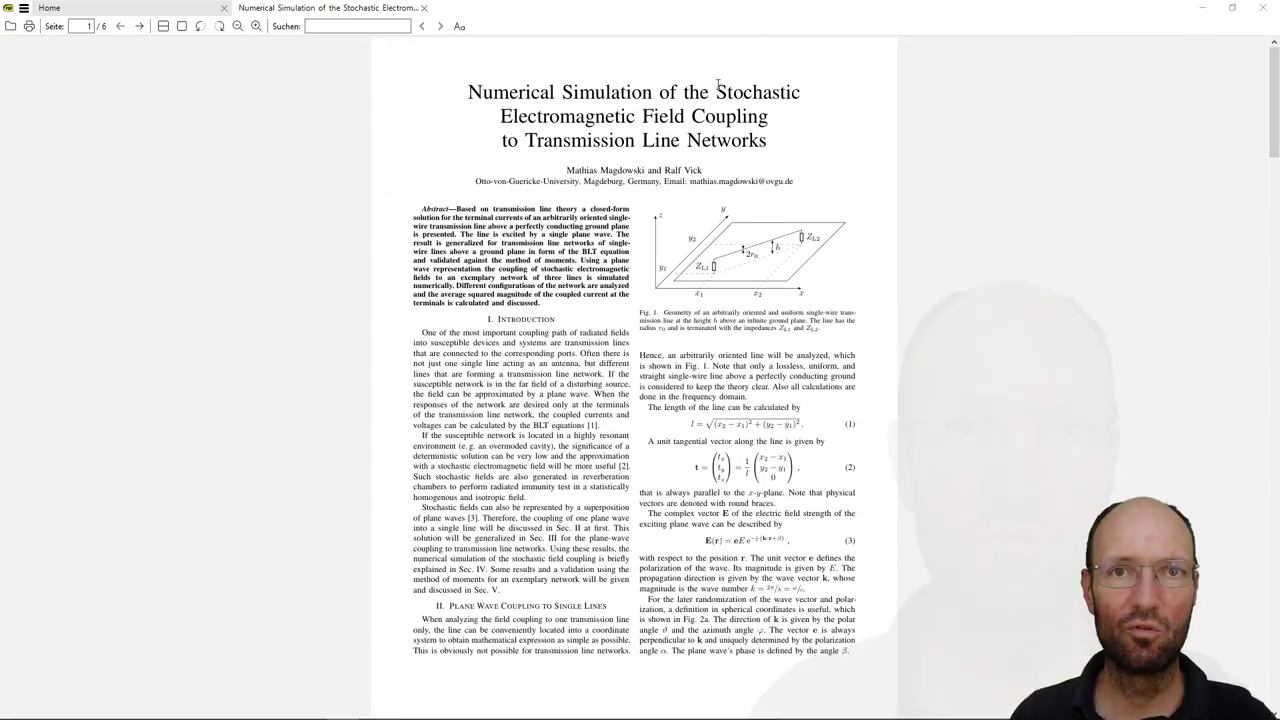
- Minimize the PDF viewer, confirm the paper in the upload dialog, and file it under the Notebooks collection
left_click(1202, 8)
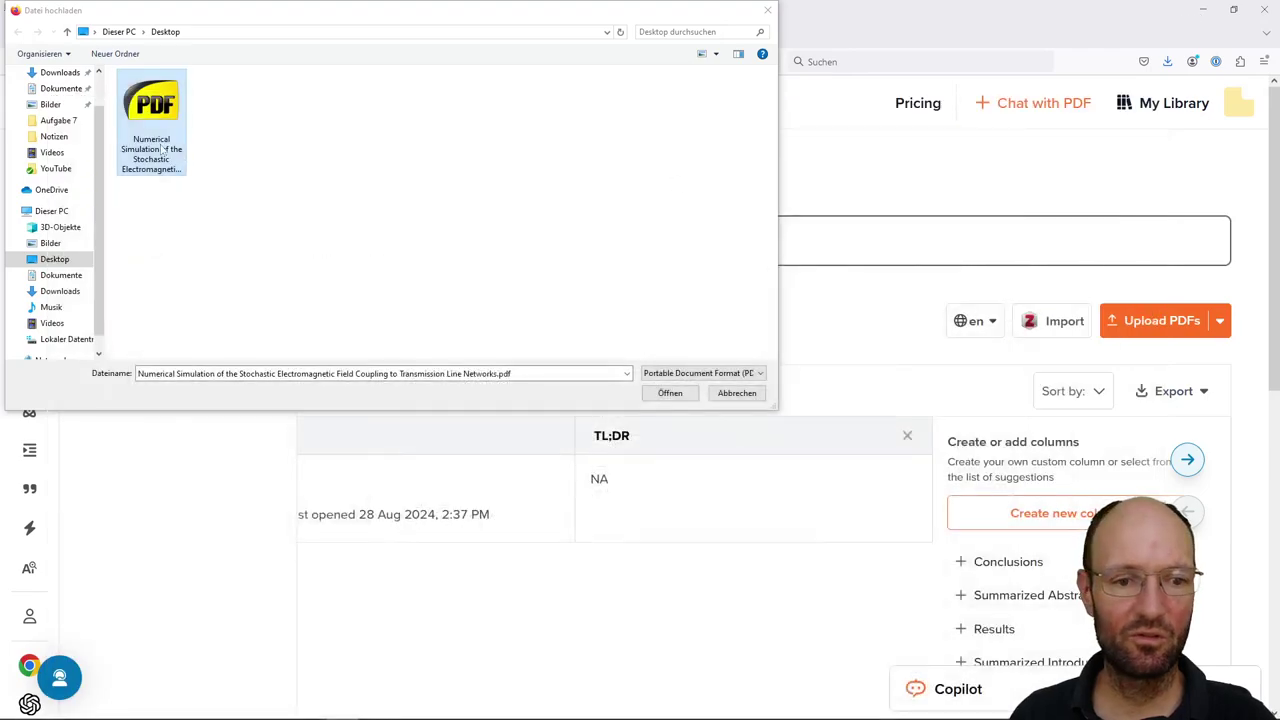
left_click(670, 393)
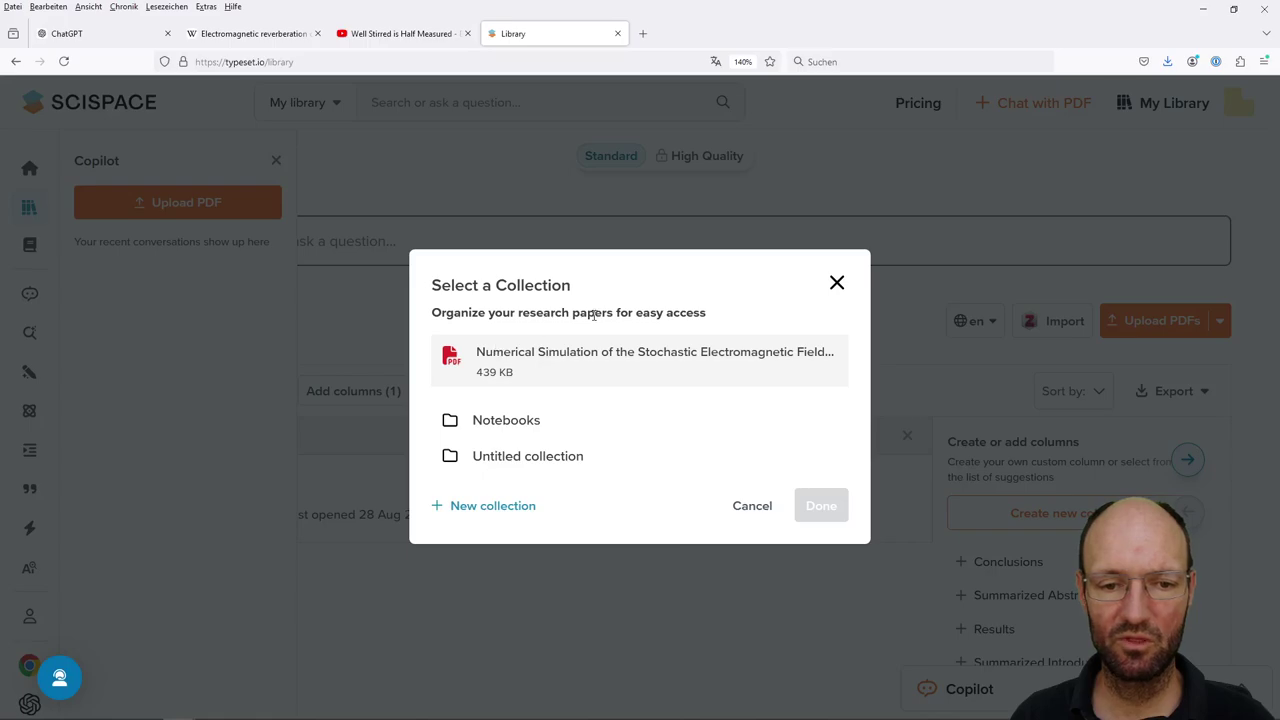
left_click(450, 425)
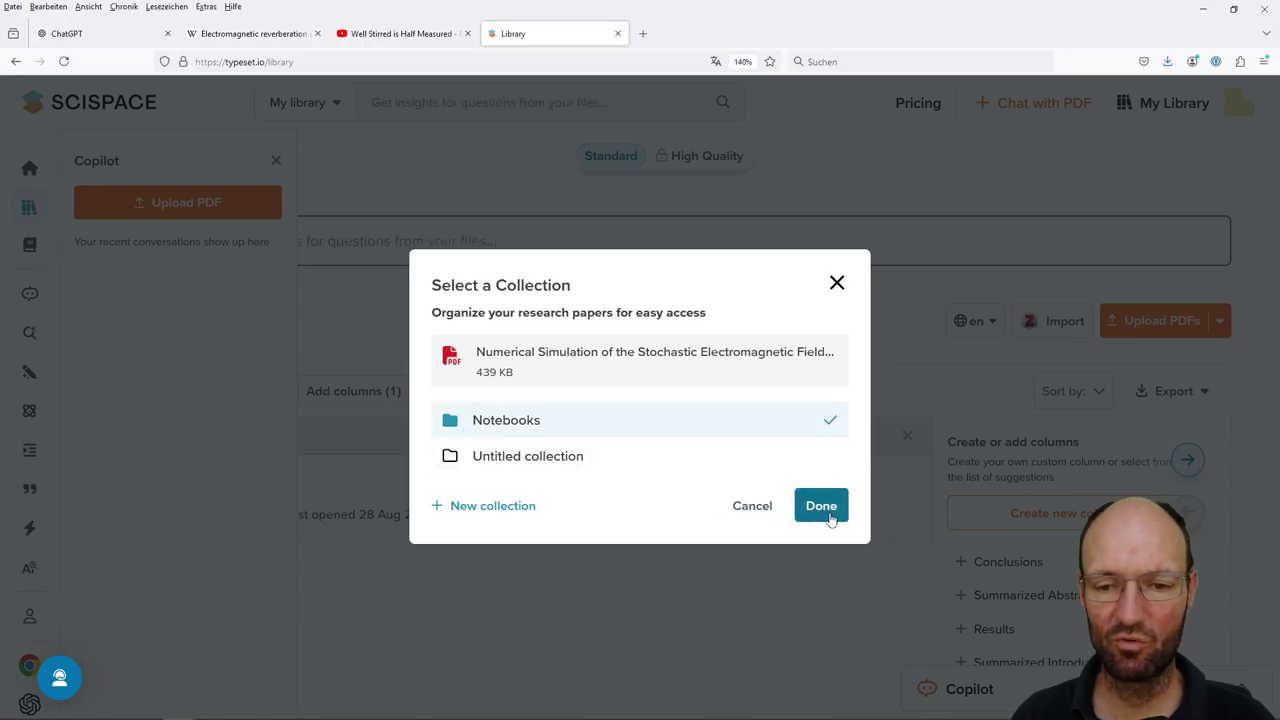
left_click(821, 506)
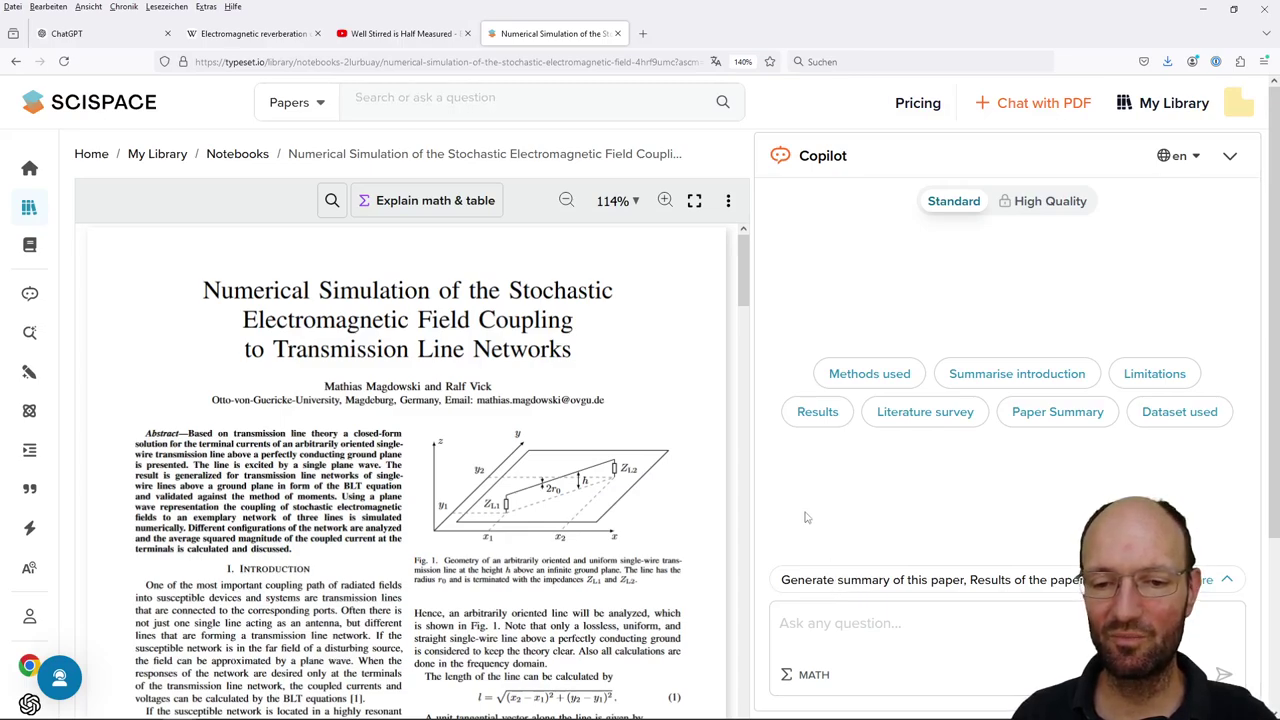
- Scroll through the uploaded paper, then expand Copilot's full list of 13 suggested questions
scroll(745, 398, "down", 3)
scroll(745, 398, "down", 15)
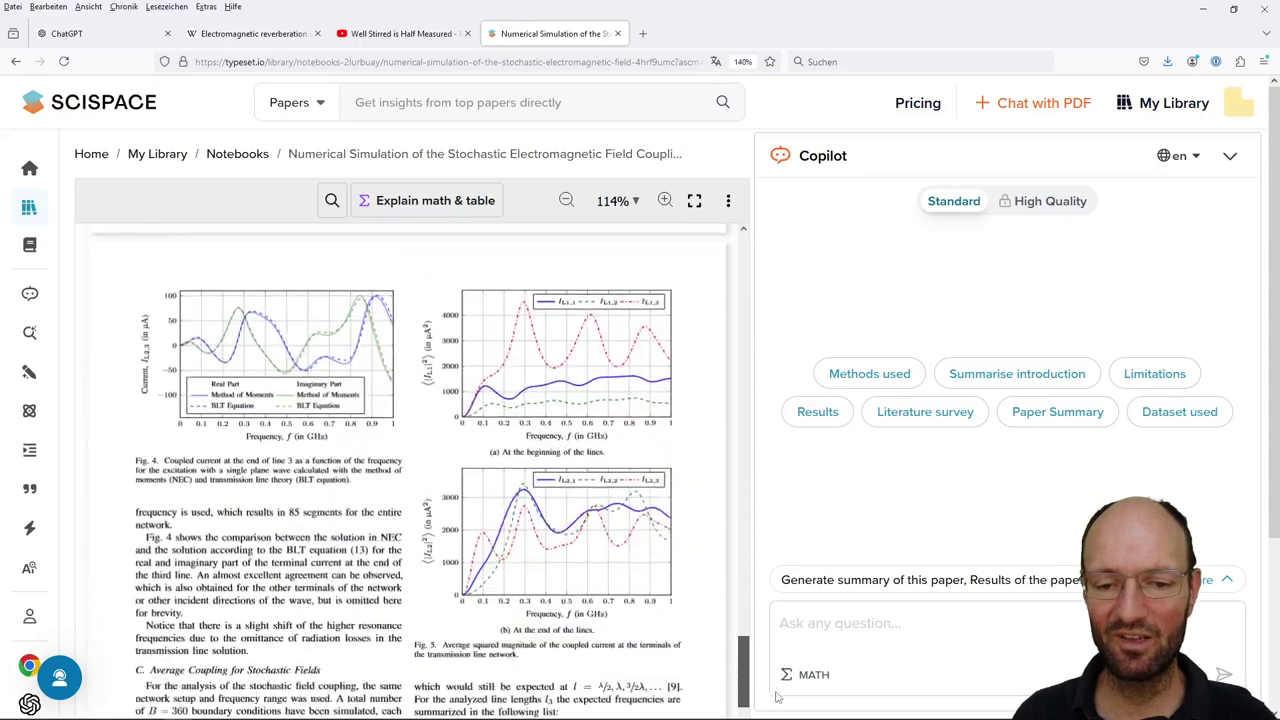
scroll(673, 594, "down", 3)
scroll(673, 594, "down", 8)
scroll(496, 590, "down", 2)
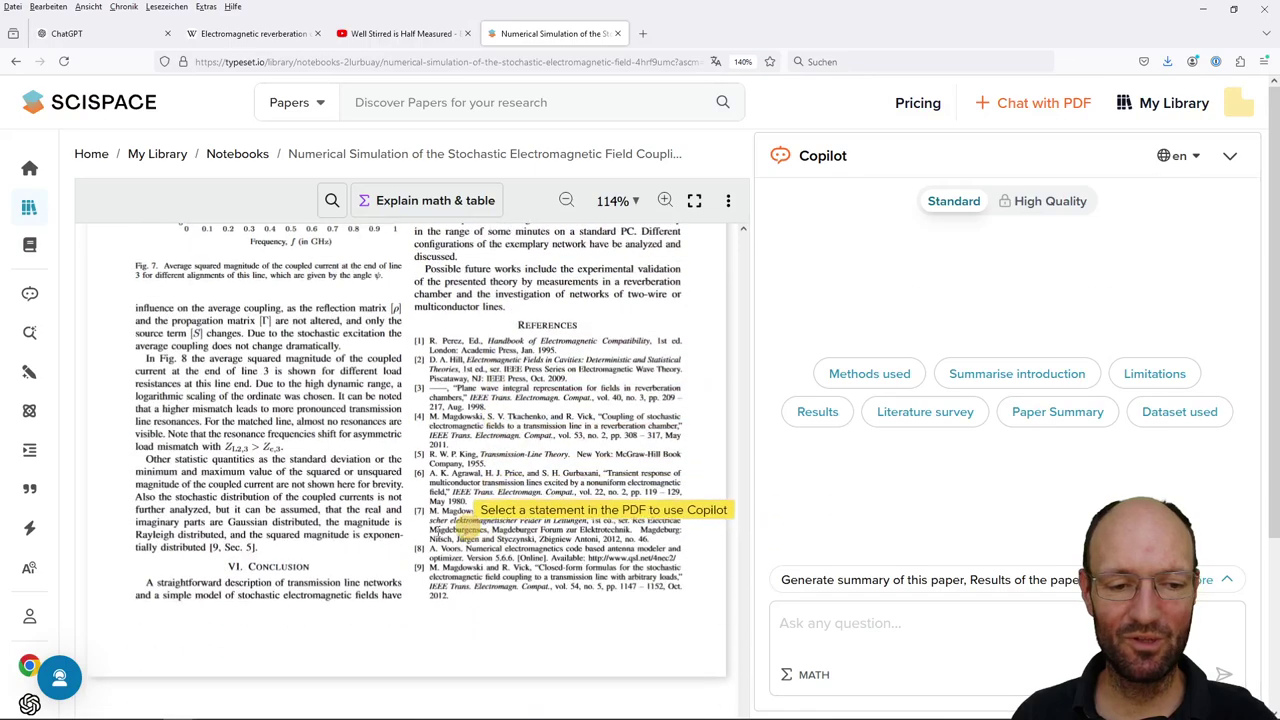
scroll(494, 512, "up", 2)
scroll(494, 515, "up", 1)
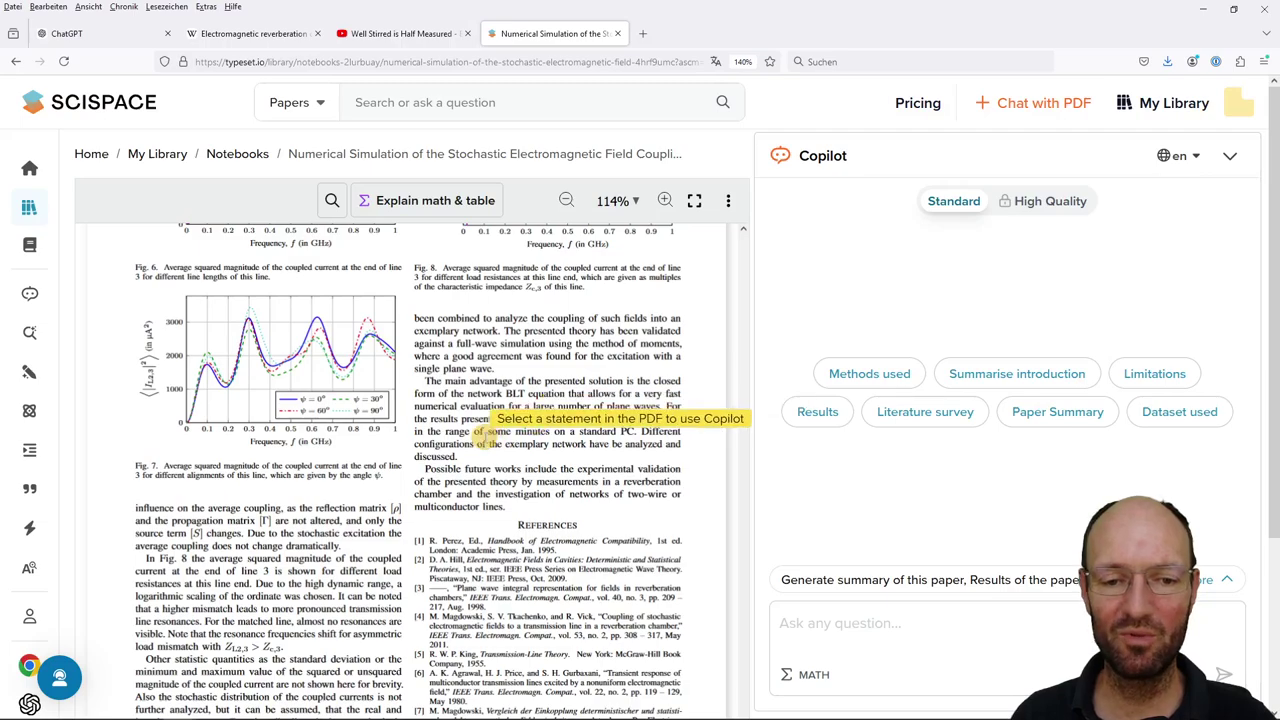
scroll(430, 500, "down", 2)
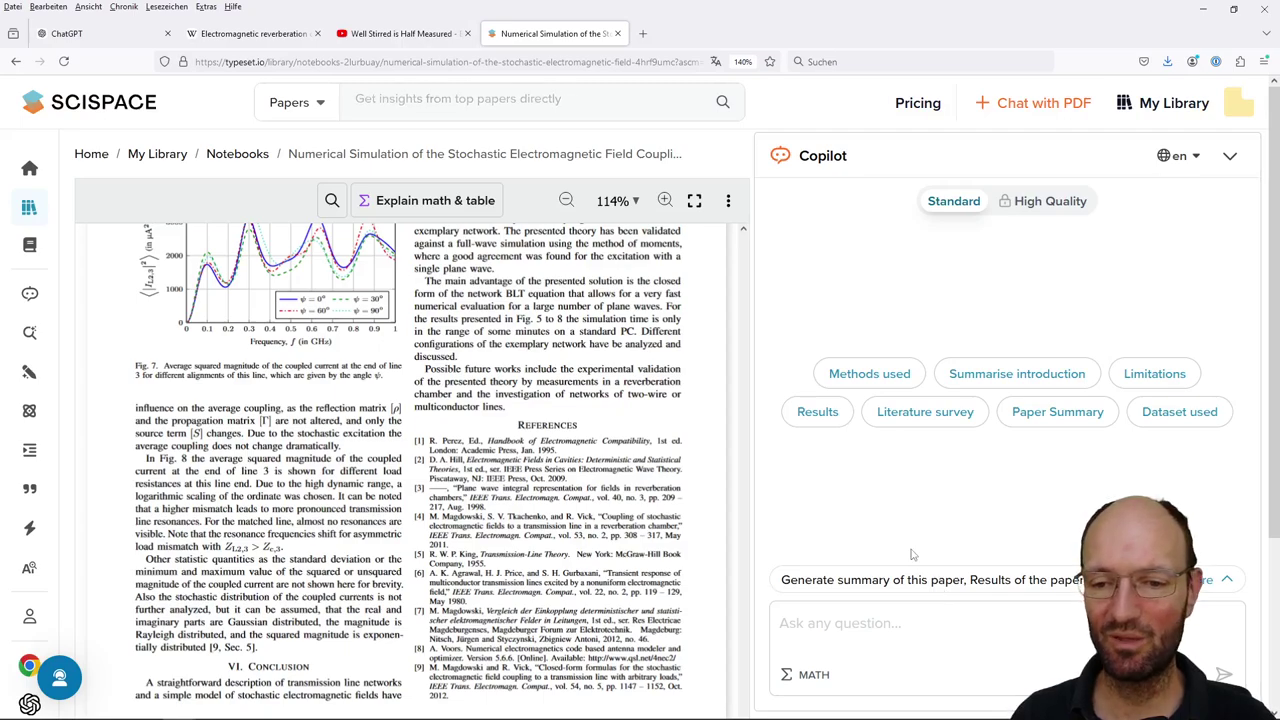
left_click(1226, 579)
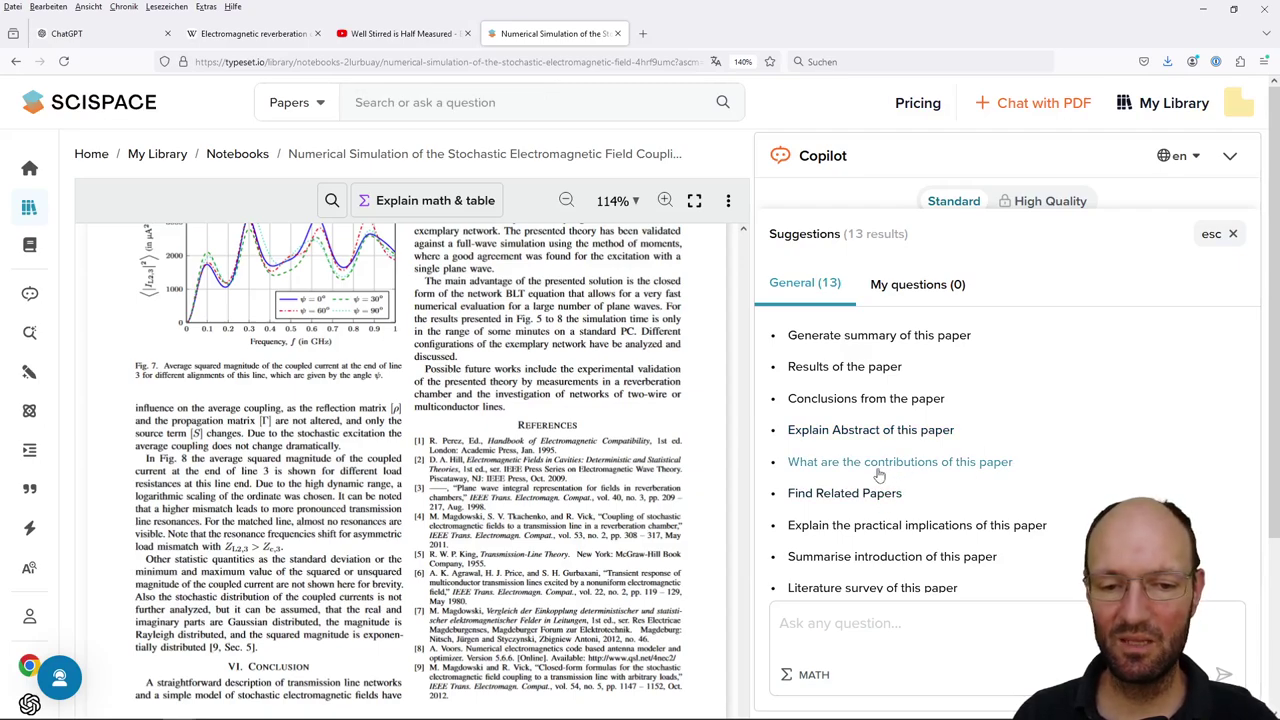
scroll(516, 410, "down", 2)
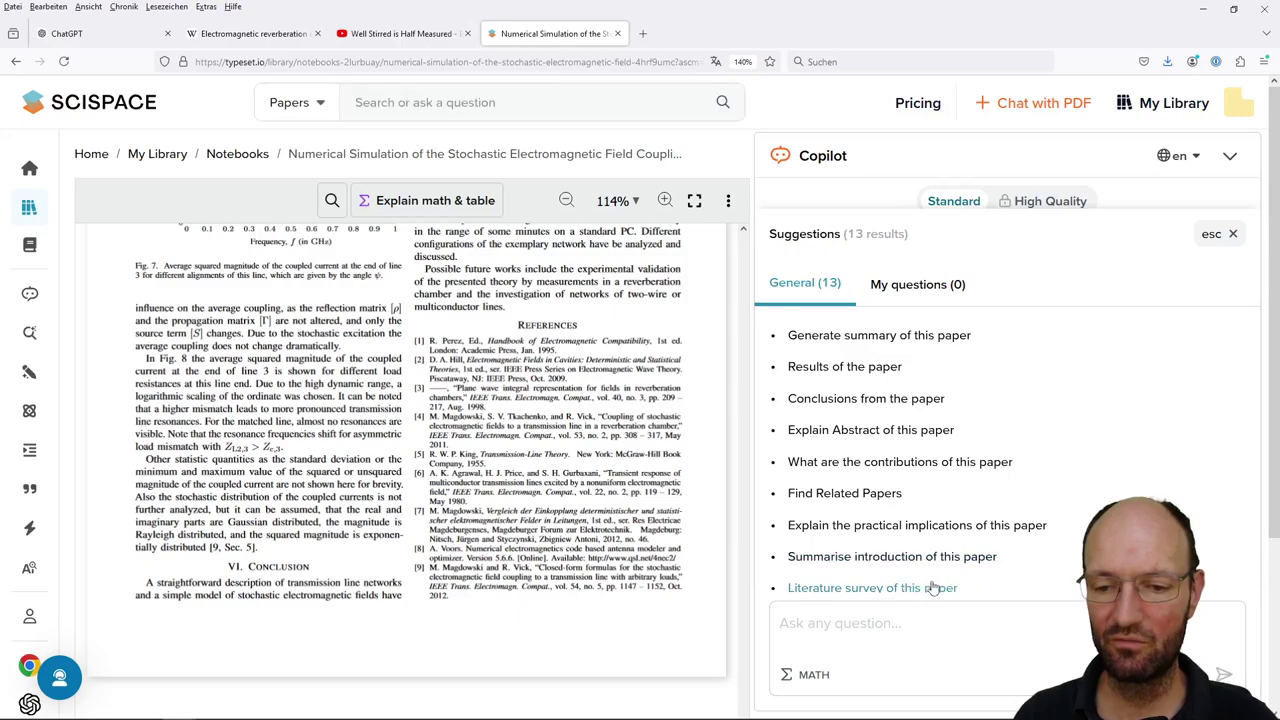
scroll(929, 585, "down", 3)
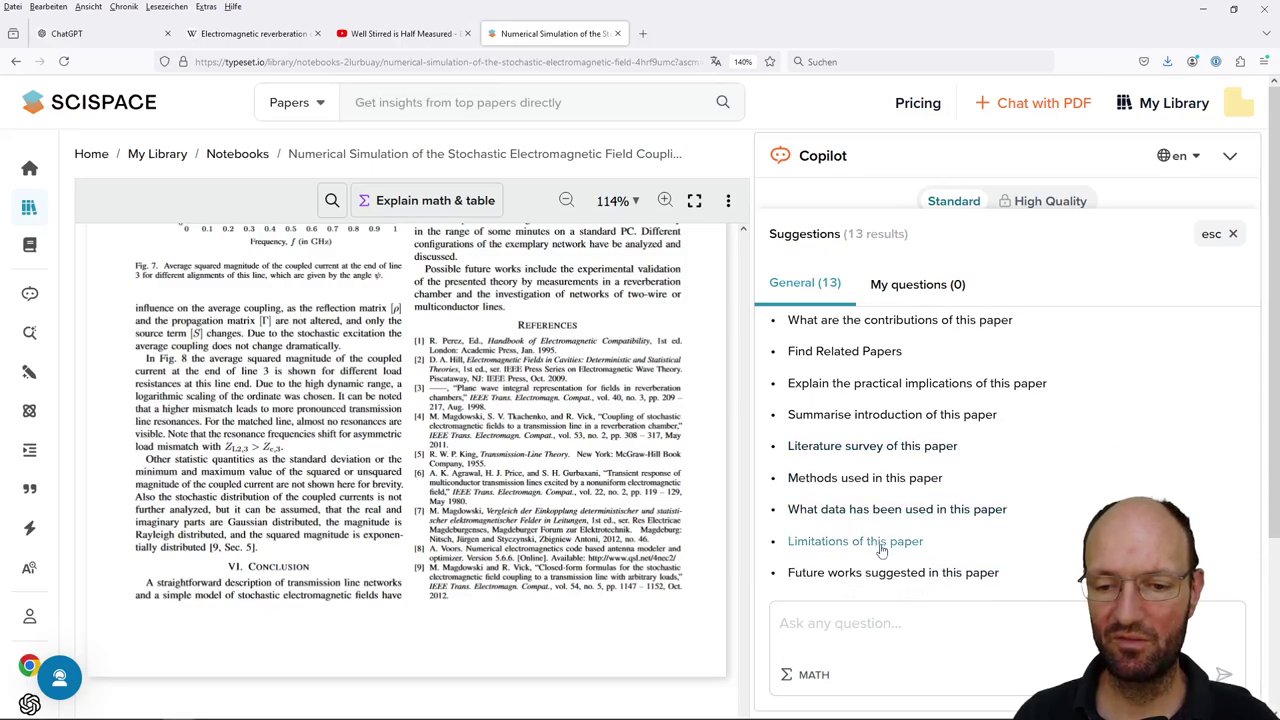
scroll(903, 545, "up", 2)
scroll(903, 545, "up", 1)
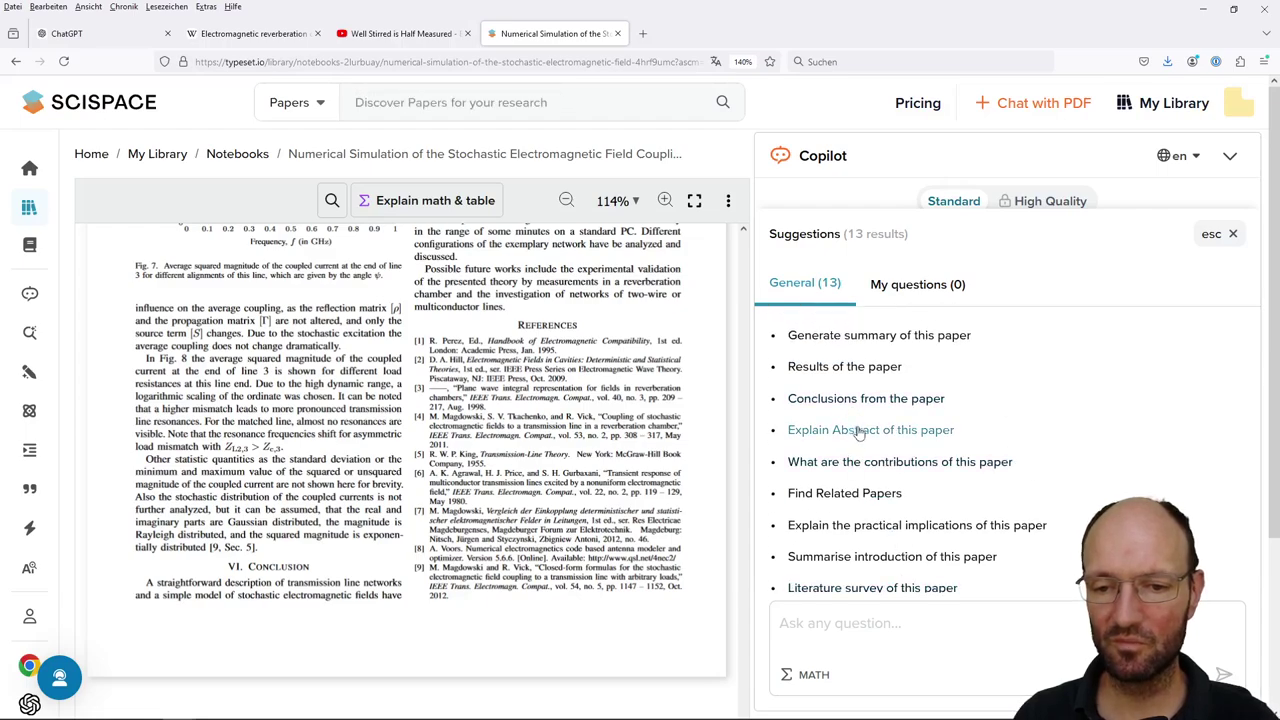
- Ask Copilot to explain the paper's abstract and scroll through its answer
left_click(858, 431)
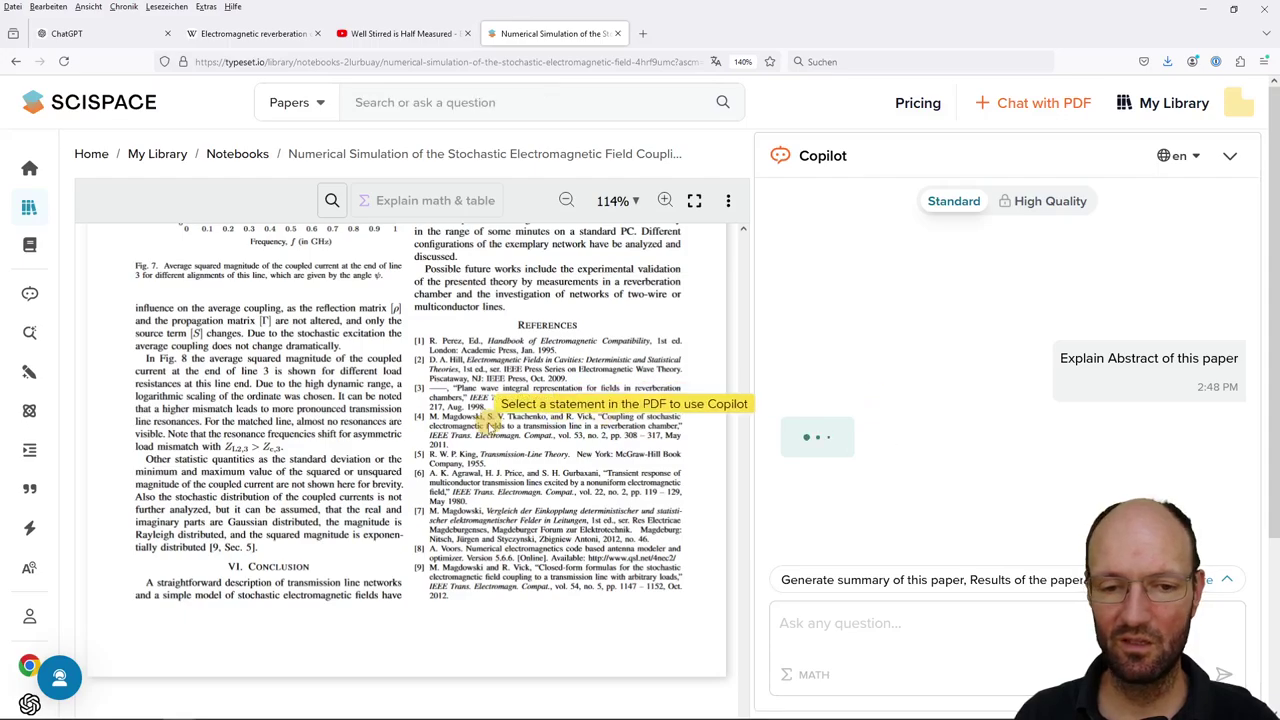
scroll(490, 418, "up", 15)
scroll(490, 420, "up", 10)
scroll(482, 430, "down", 2)
scroll(480, 432, "up", 2)
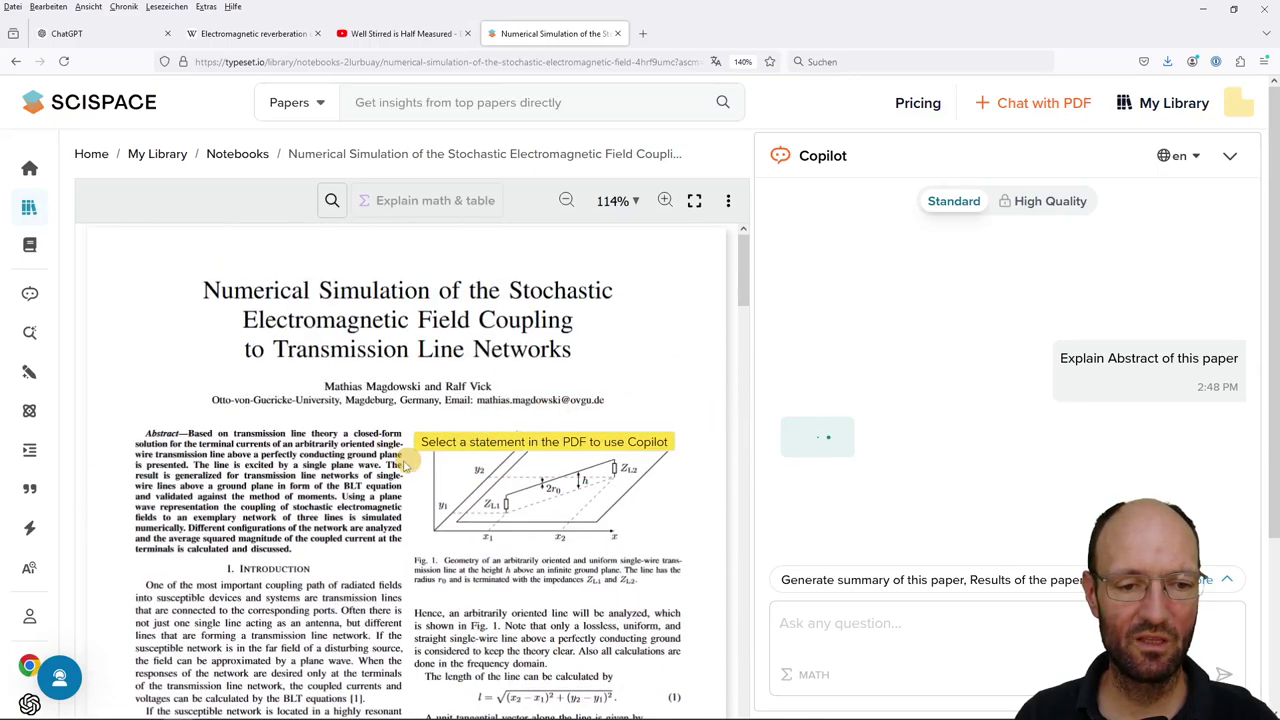
scroll(206, 486, "up", 5)
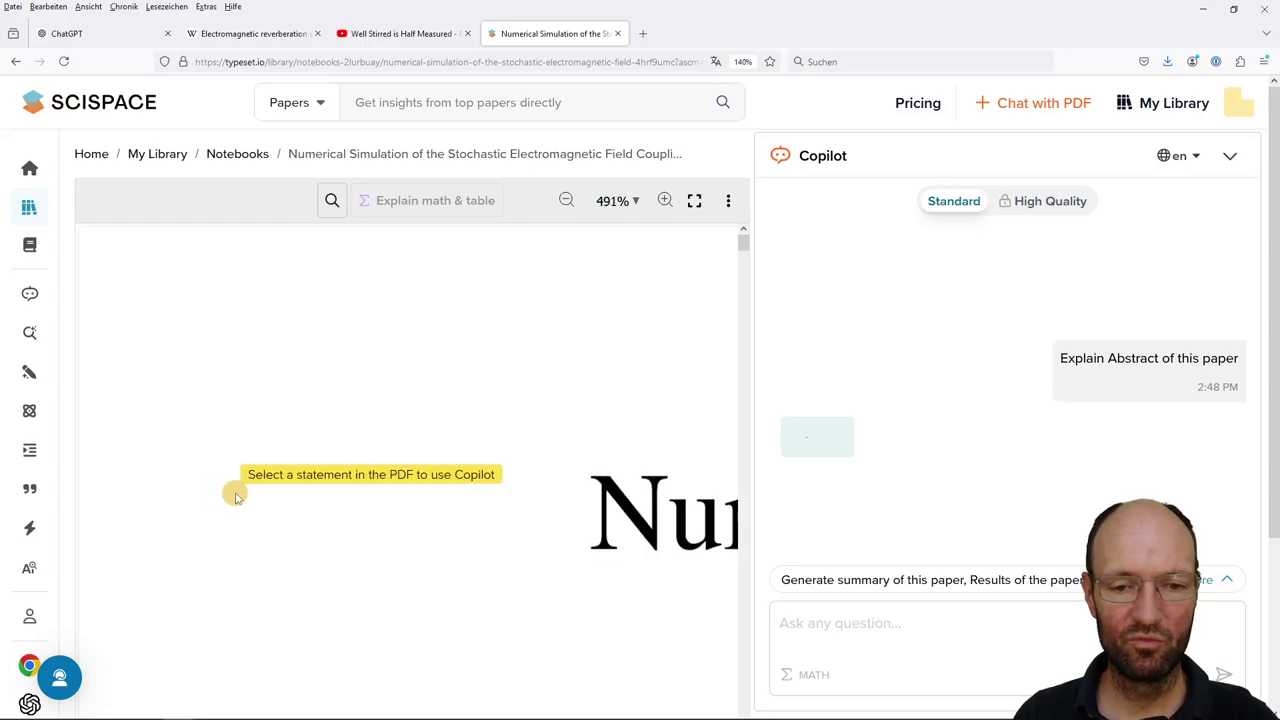
scroll(236, 496, "down", 3)
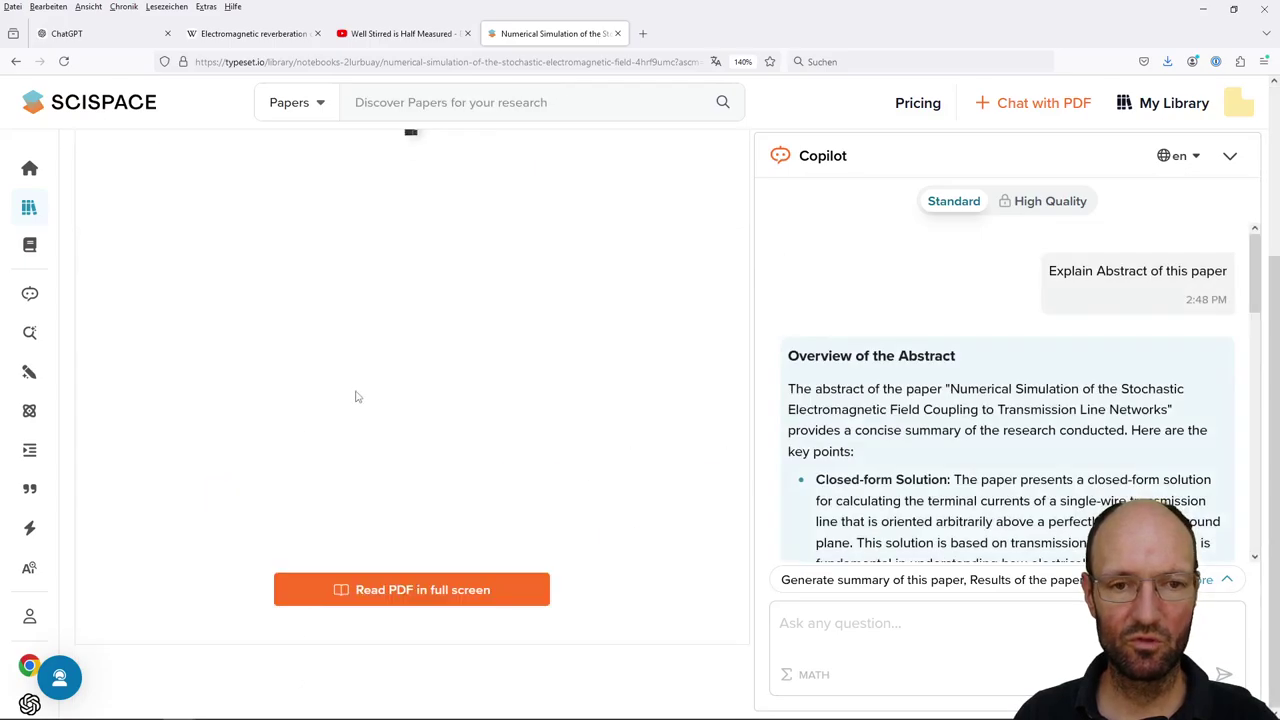
scroll(487, 321, "up", 3)
scroll(487, 321, "down", 10)
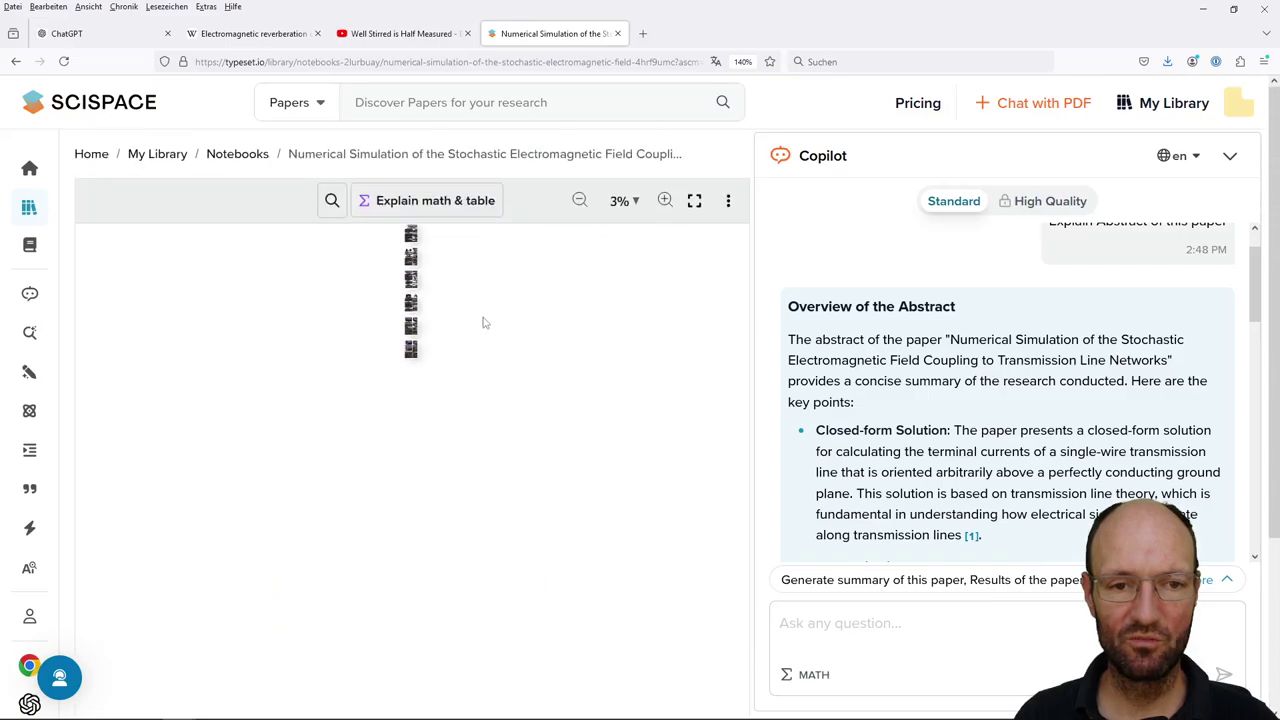
scroll(405, 279, "up", 2)
scroll(398, 281, "up", 3)
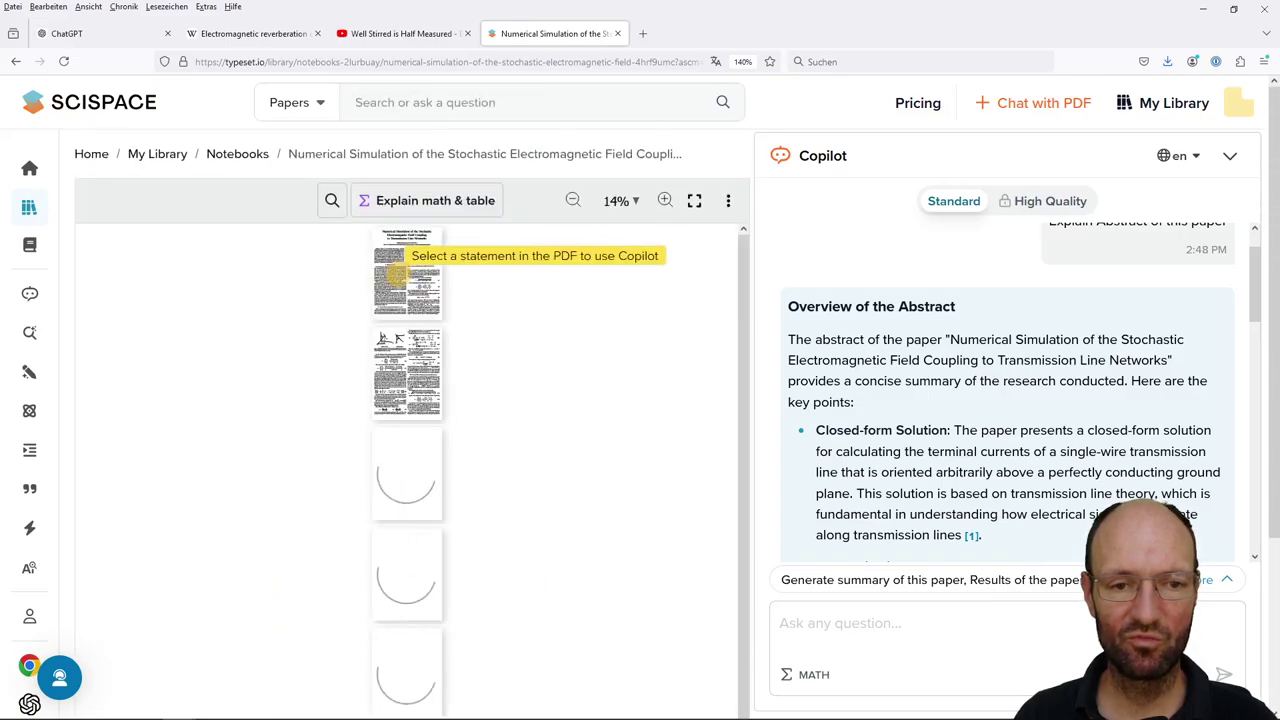
scroll(290, 295, "up", 2)
scroll(283, 299, "up", 4)
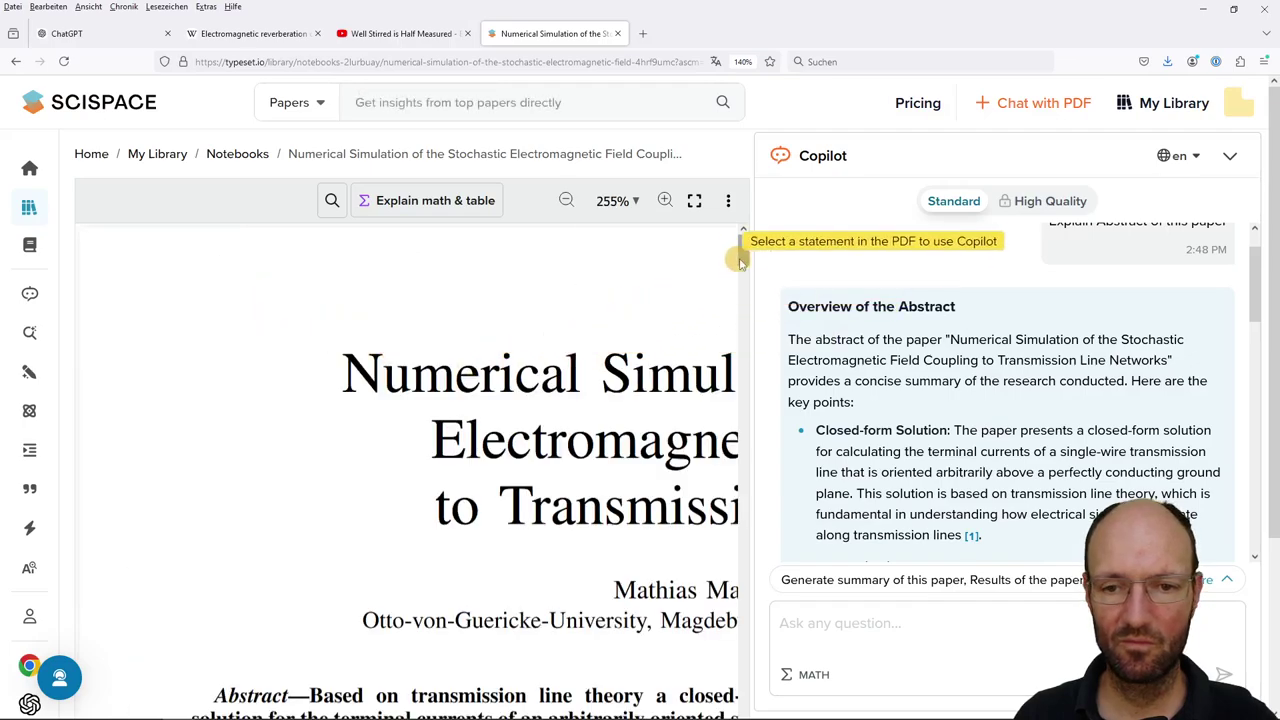
scroll(728, 282, "down", 4)
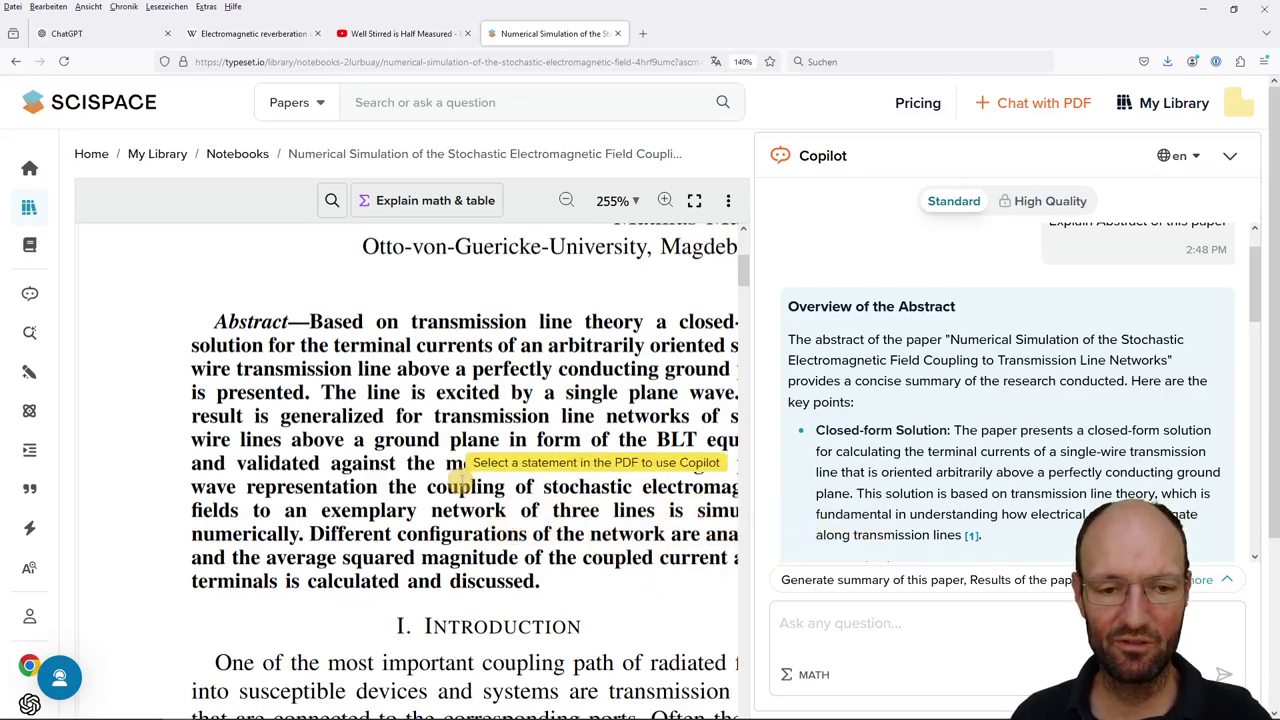
- Zoom the PDF out to 210% and read through Copilot's summary of the abstract
left_click(566, 200)
left_click(566, 195)
left_click(566, 195)
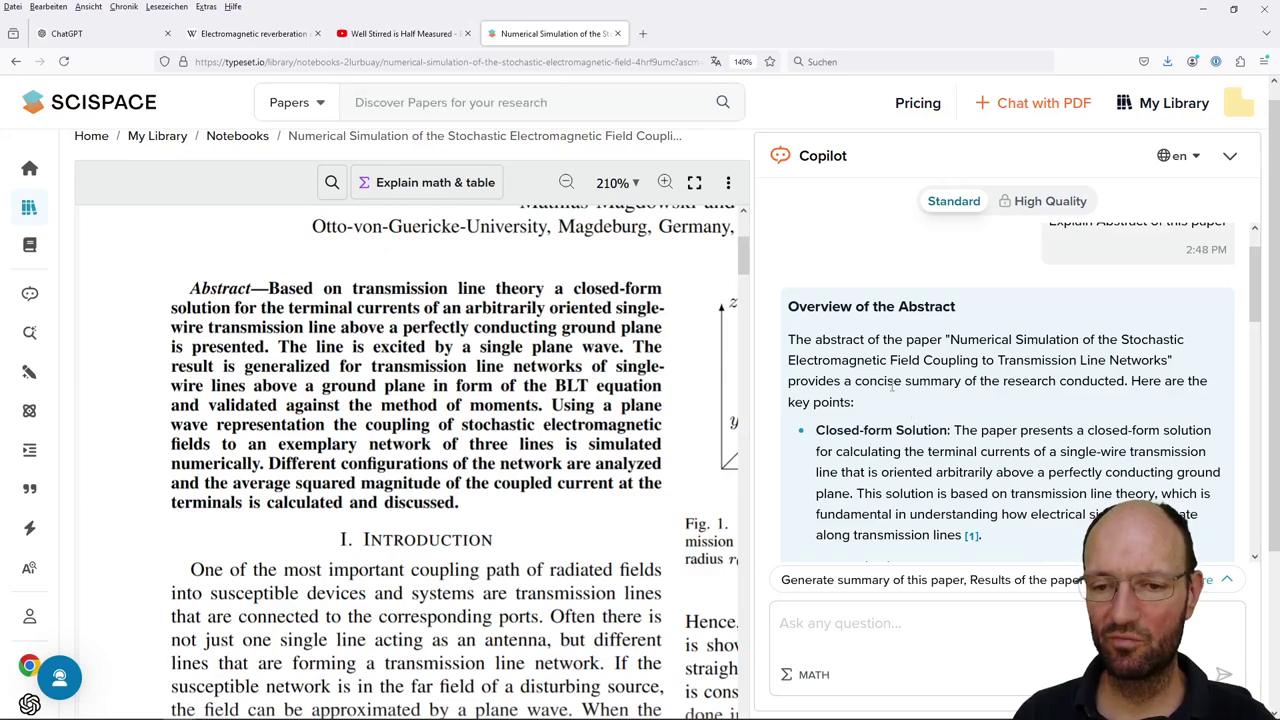
scroll(958, 410, "down", 1)
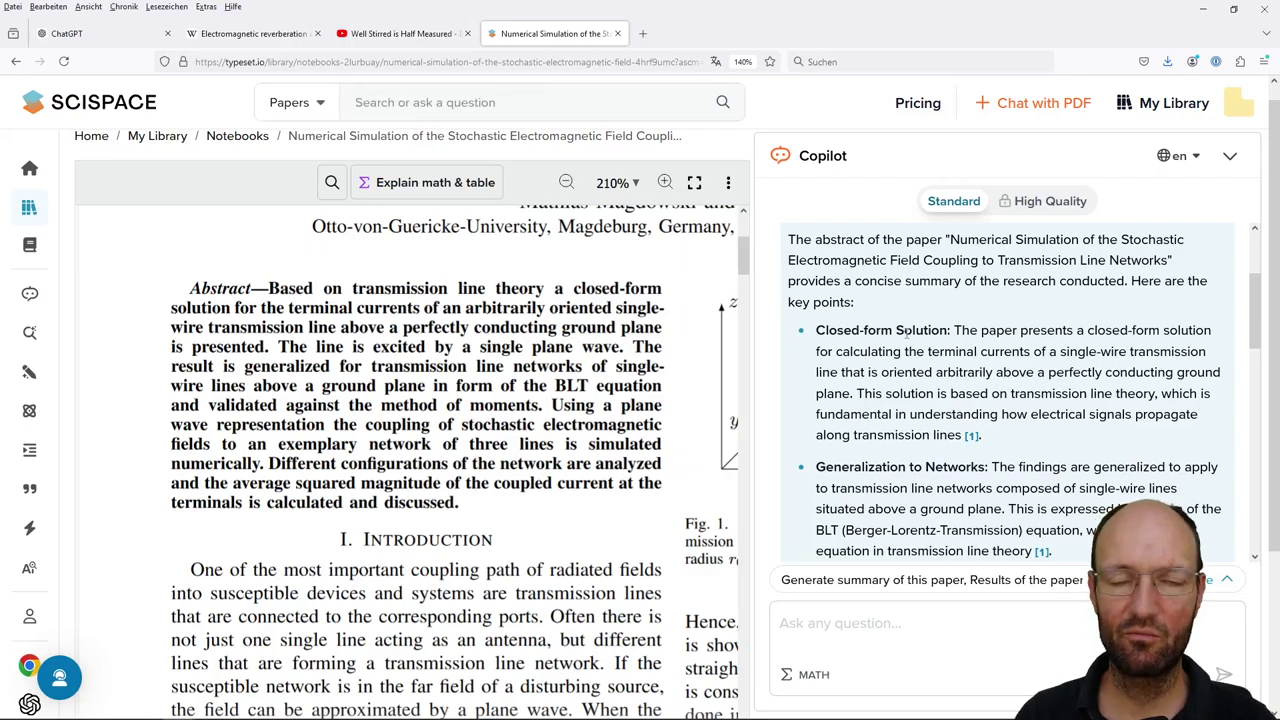
scroll(910, 410, "down", 1)
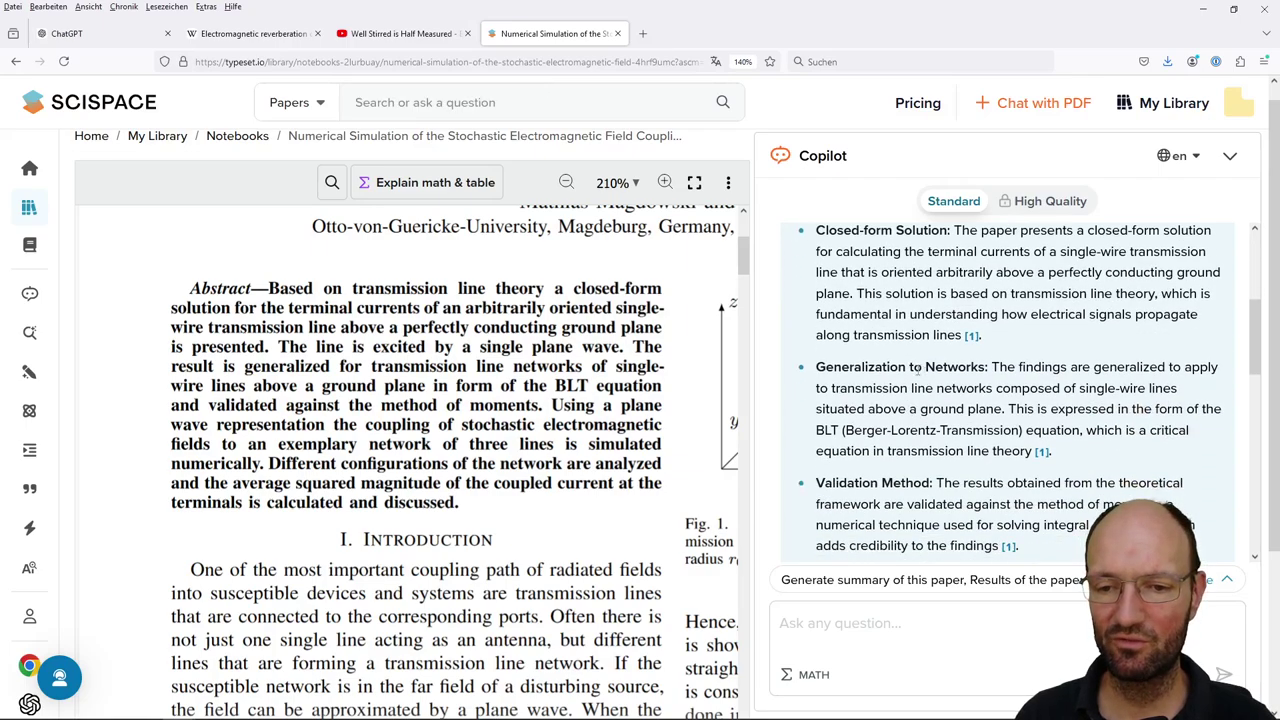
scroll(900, 423, "down", 1)
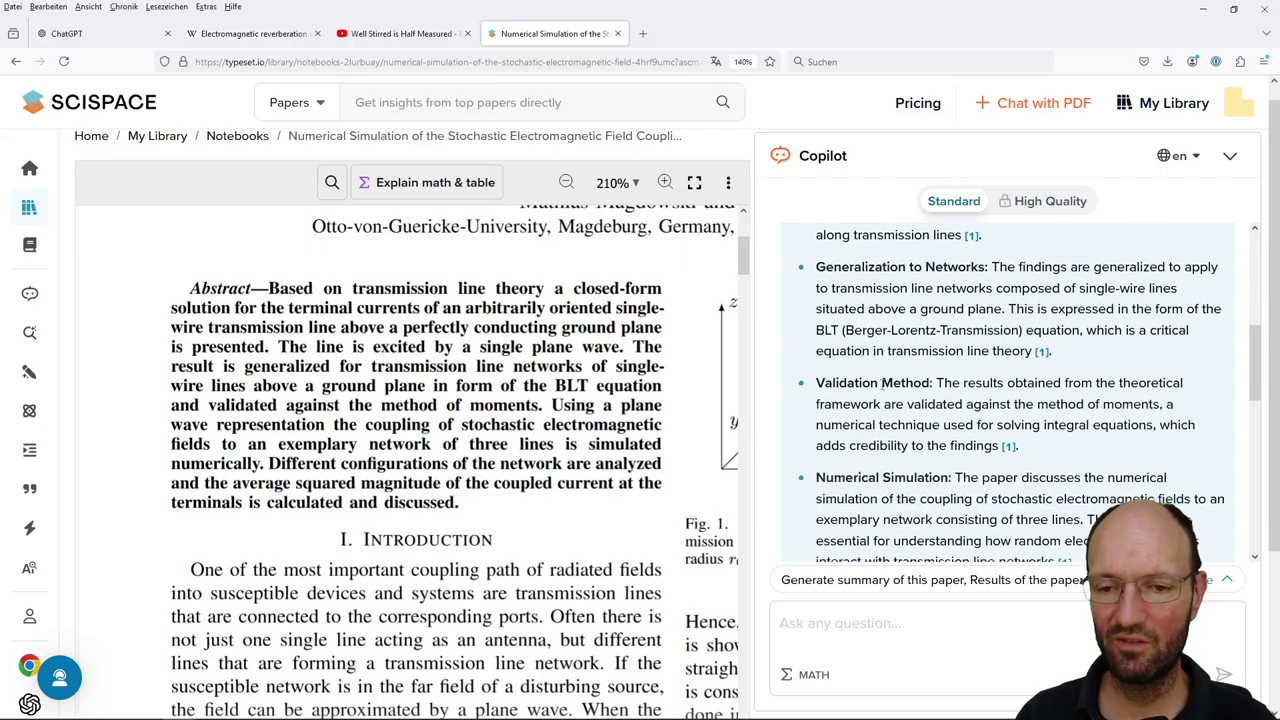
scroll(895, 400, "down", 1)
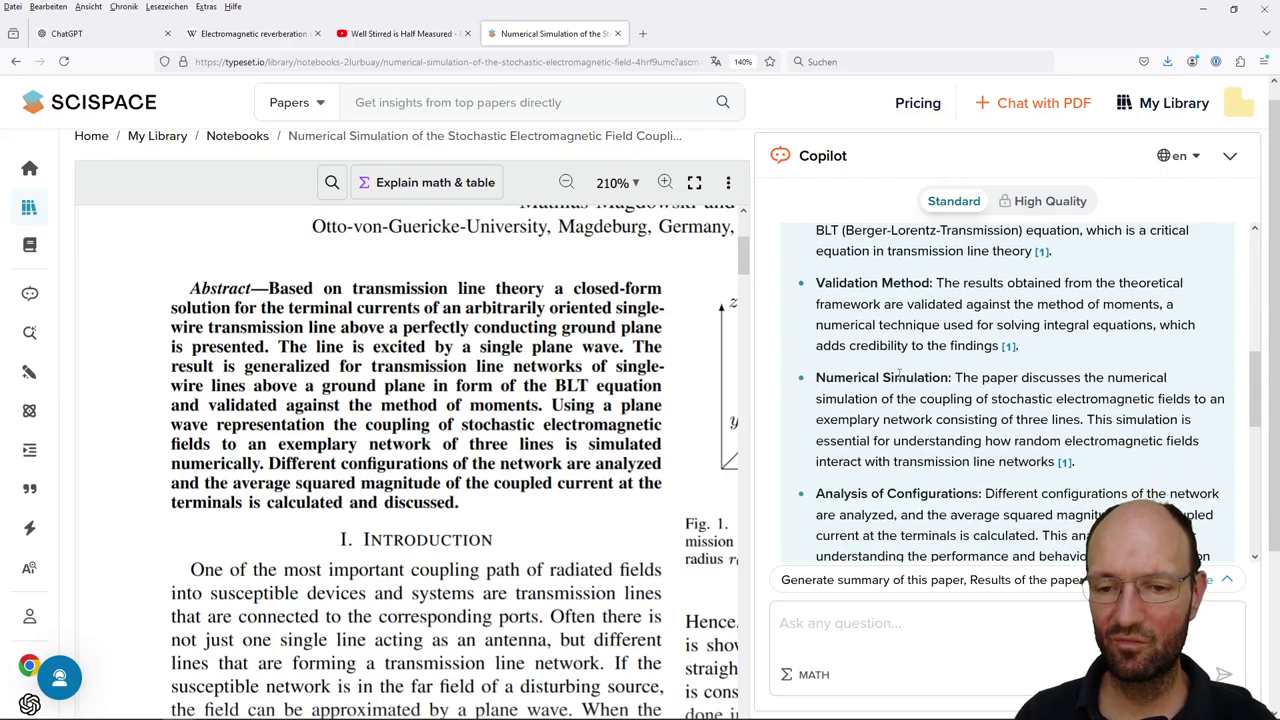
scroll(900, 380, "down", 2)
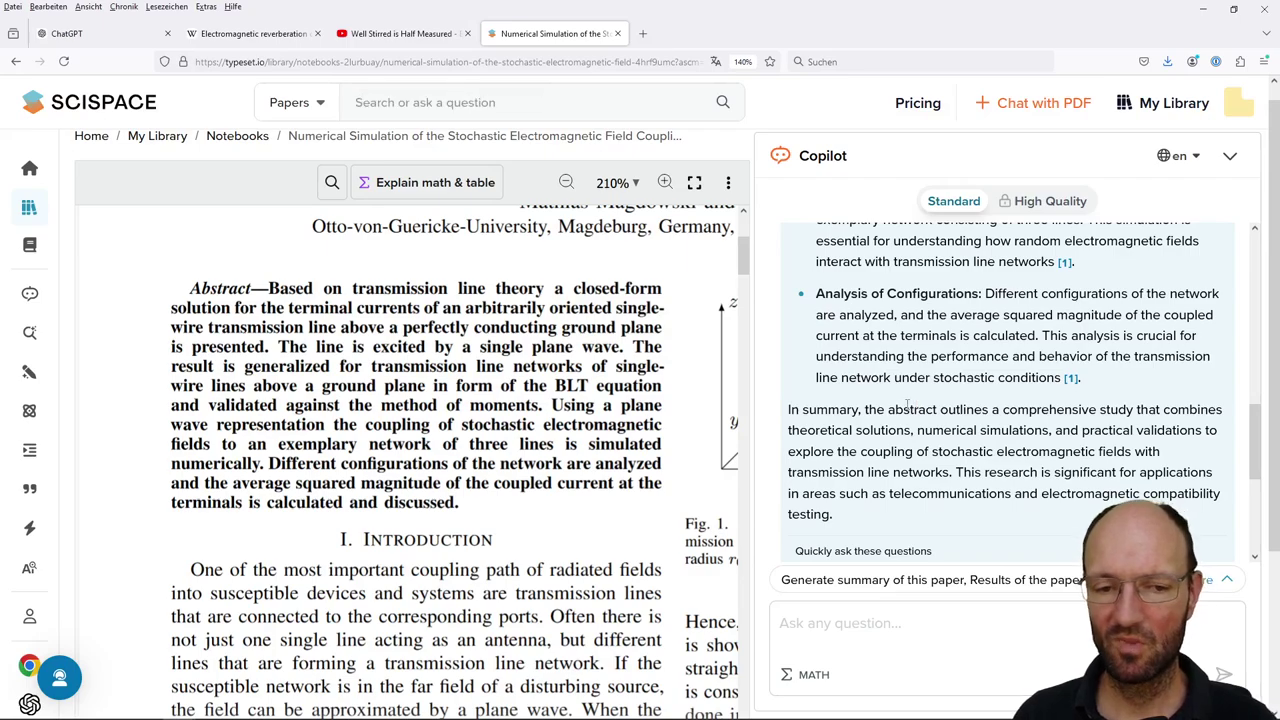
scroll(908, 415, "up", 2)
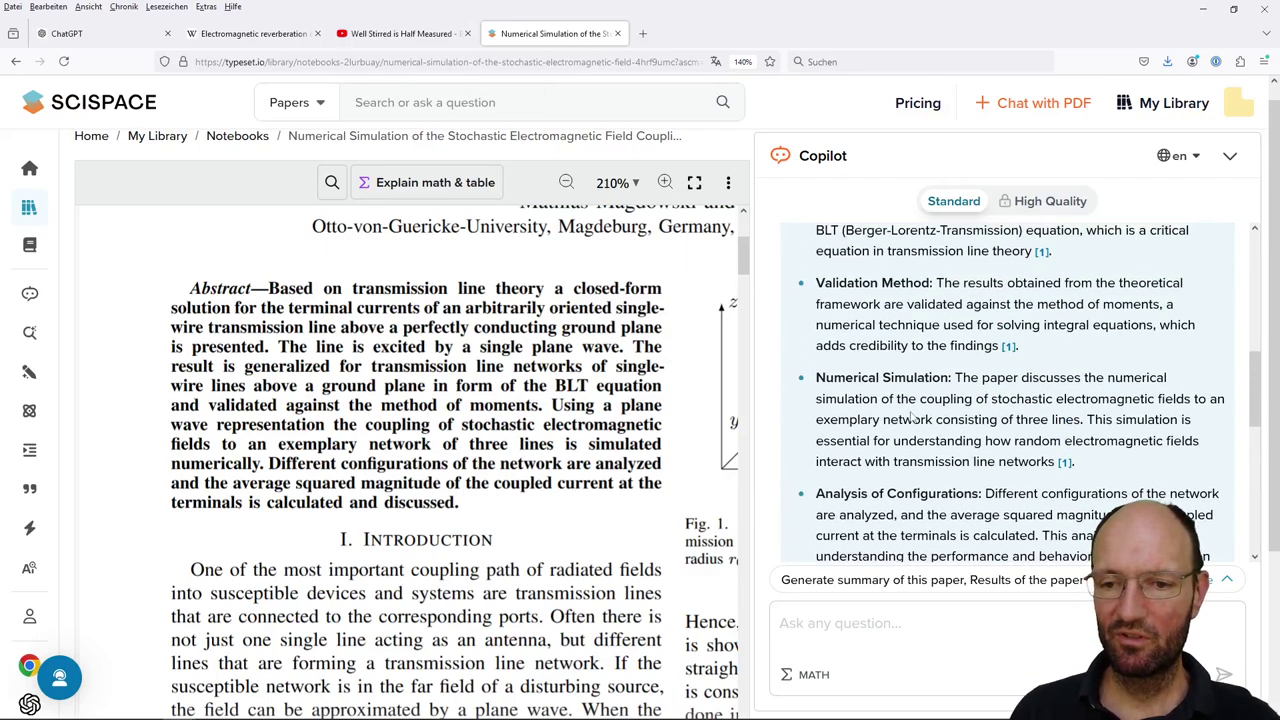
scroll(910, 418, "up", 3)
scroll(906, 400, "down", 3)
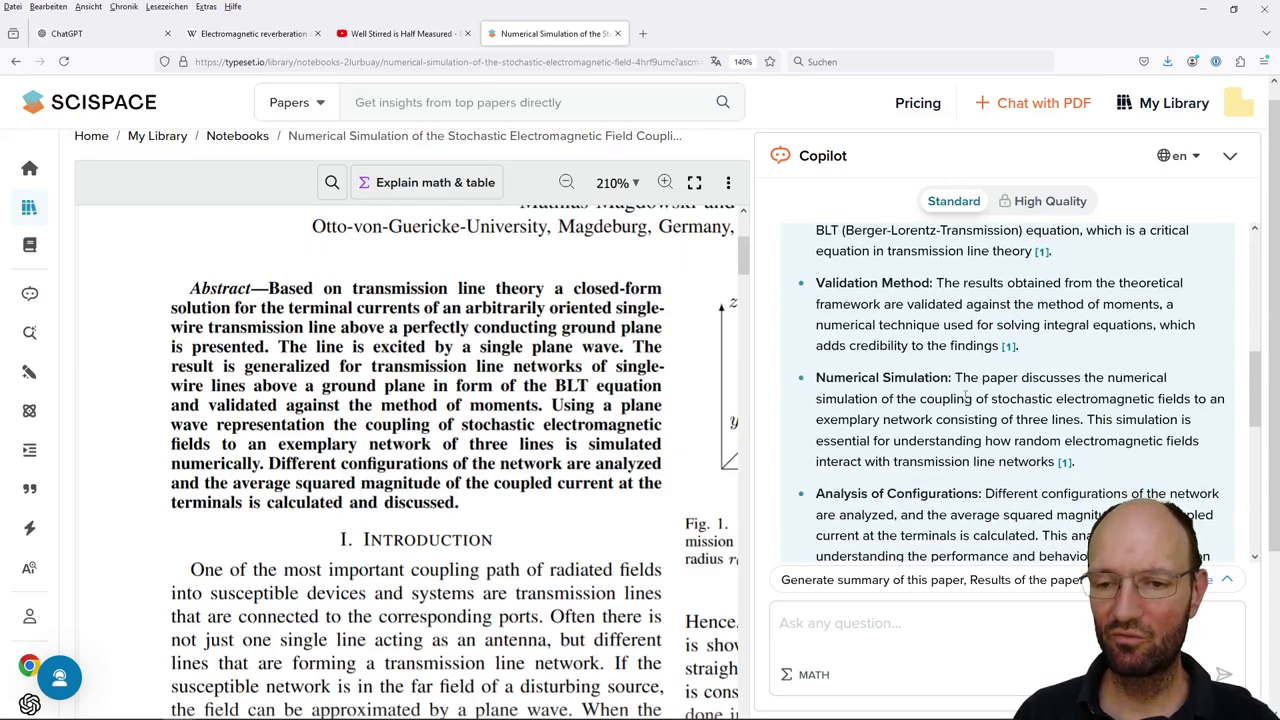
scroll(965, 395, "down", 1)
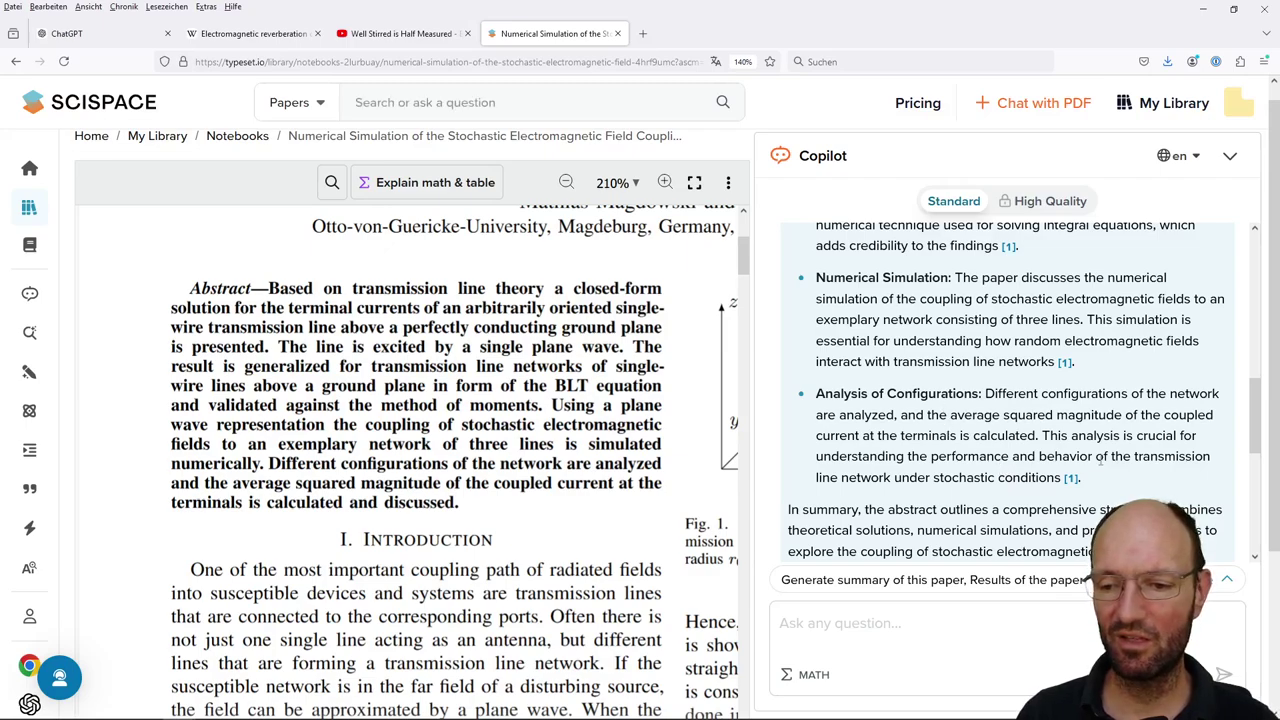
scroll(1020, 449, "up", 1)
scroll(1018, 445, "up", 1)
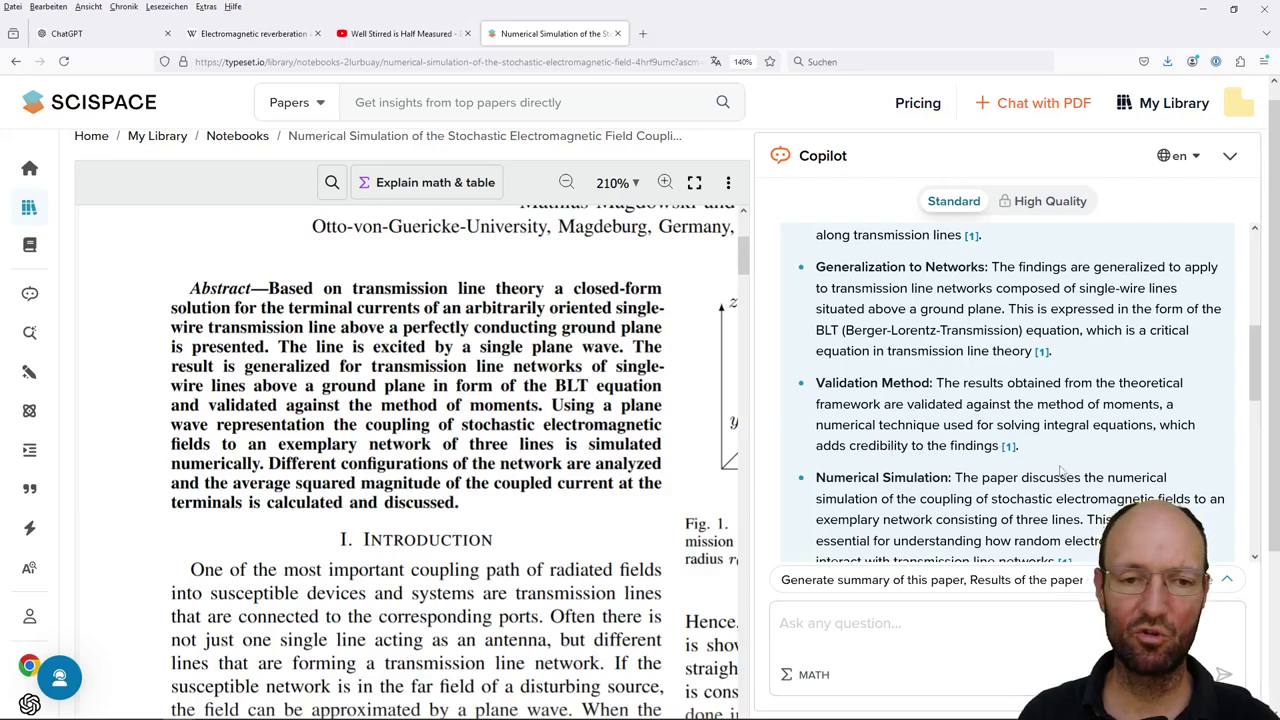
left_click(1008, 447)
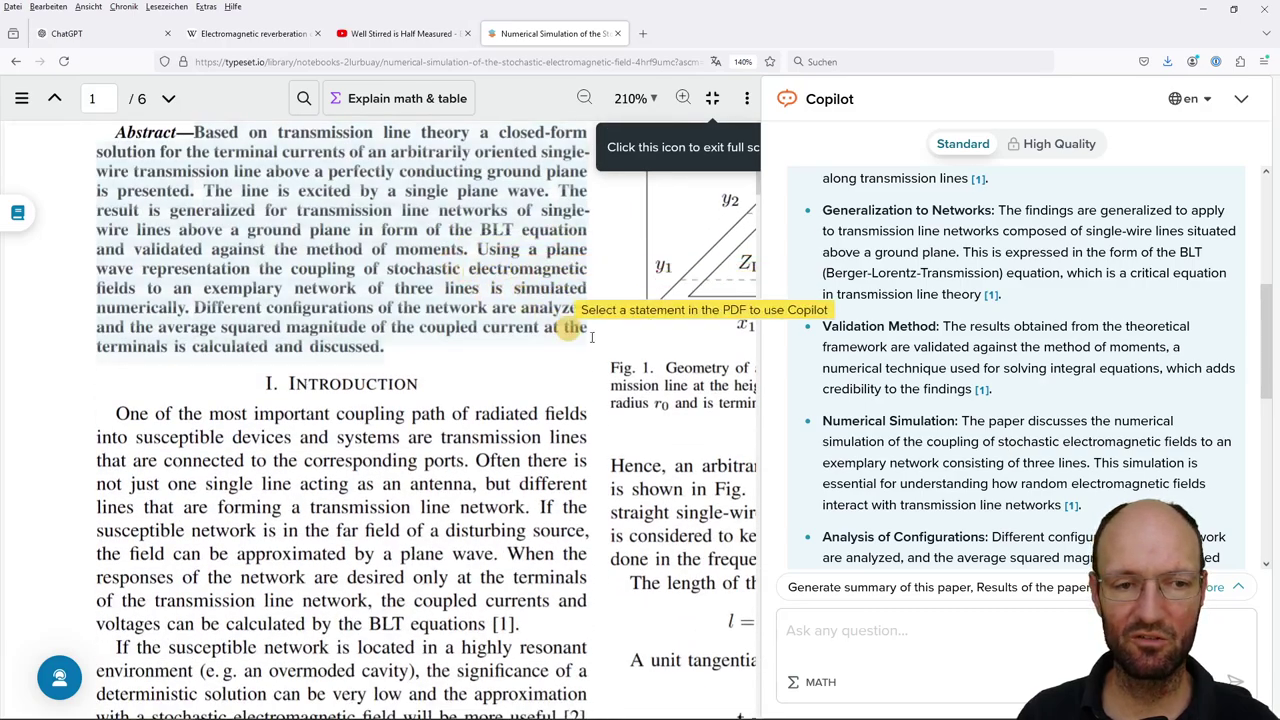
scroll(1037, 462, "down", 3)
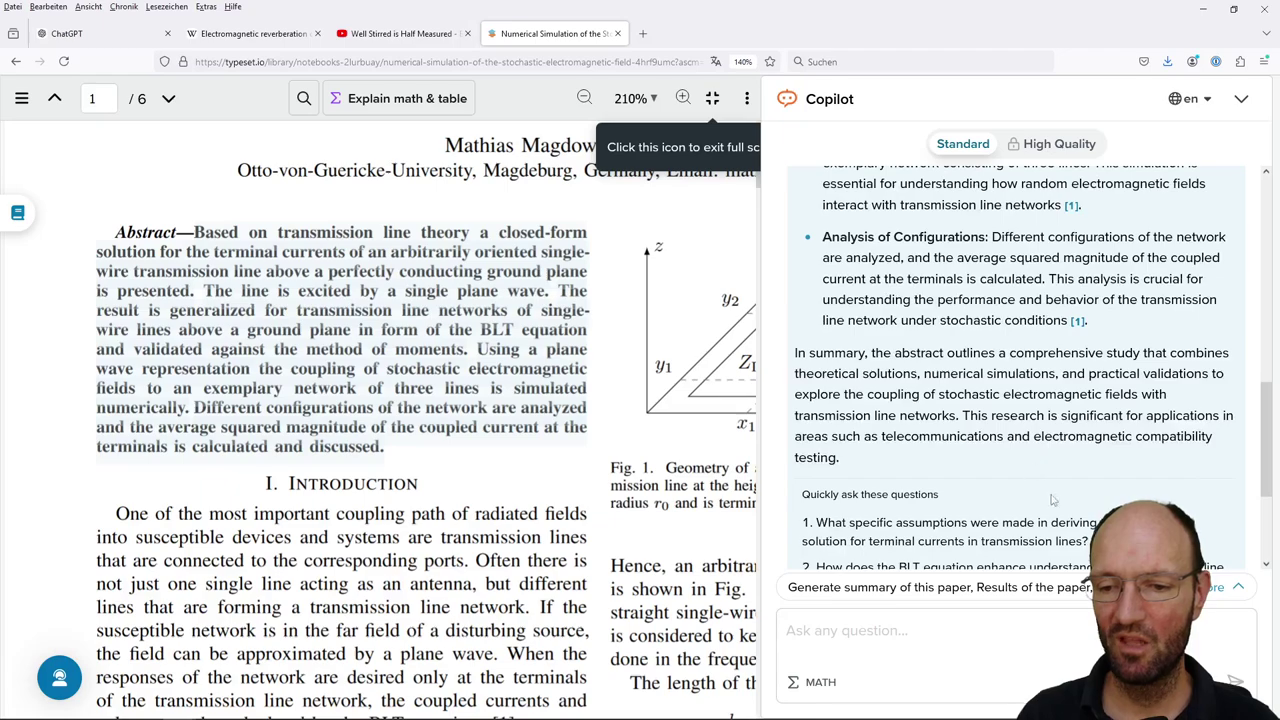
scroll(1033, 490, "down", 1)
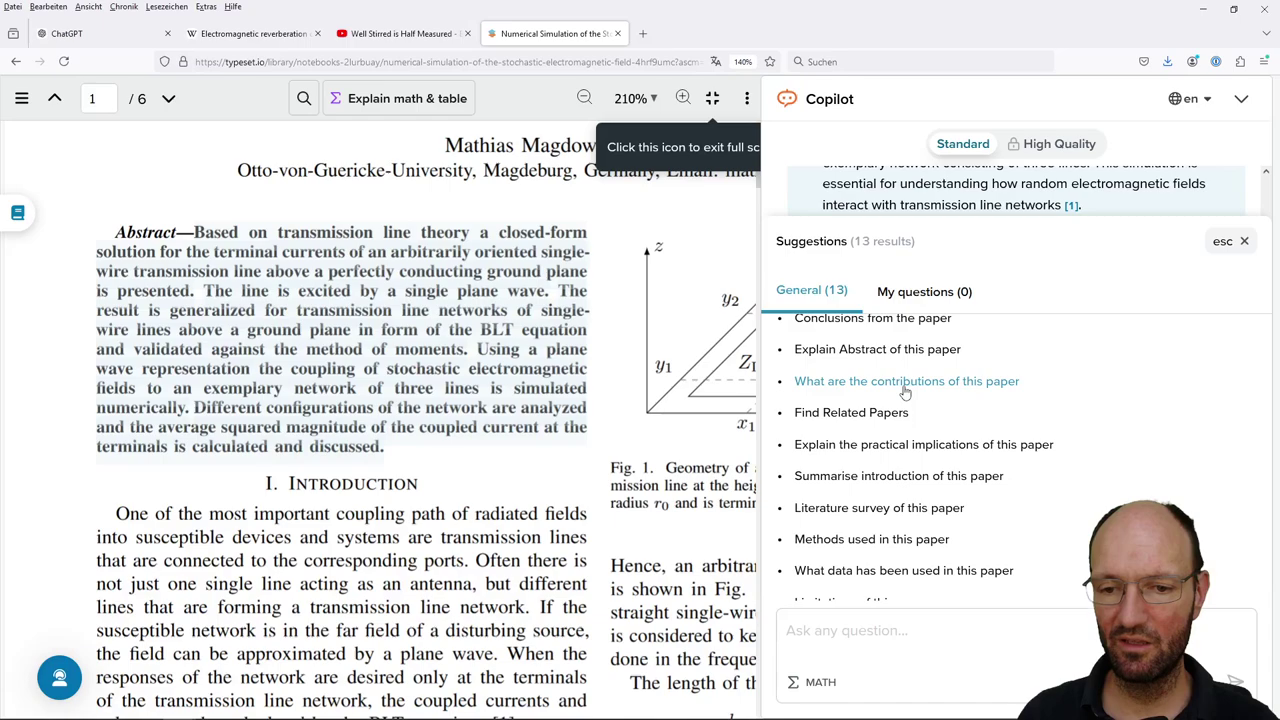
left_click(912, 451)
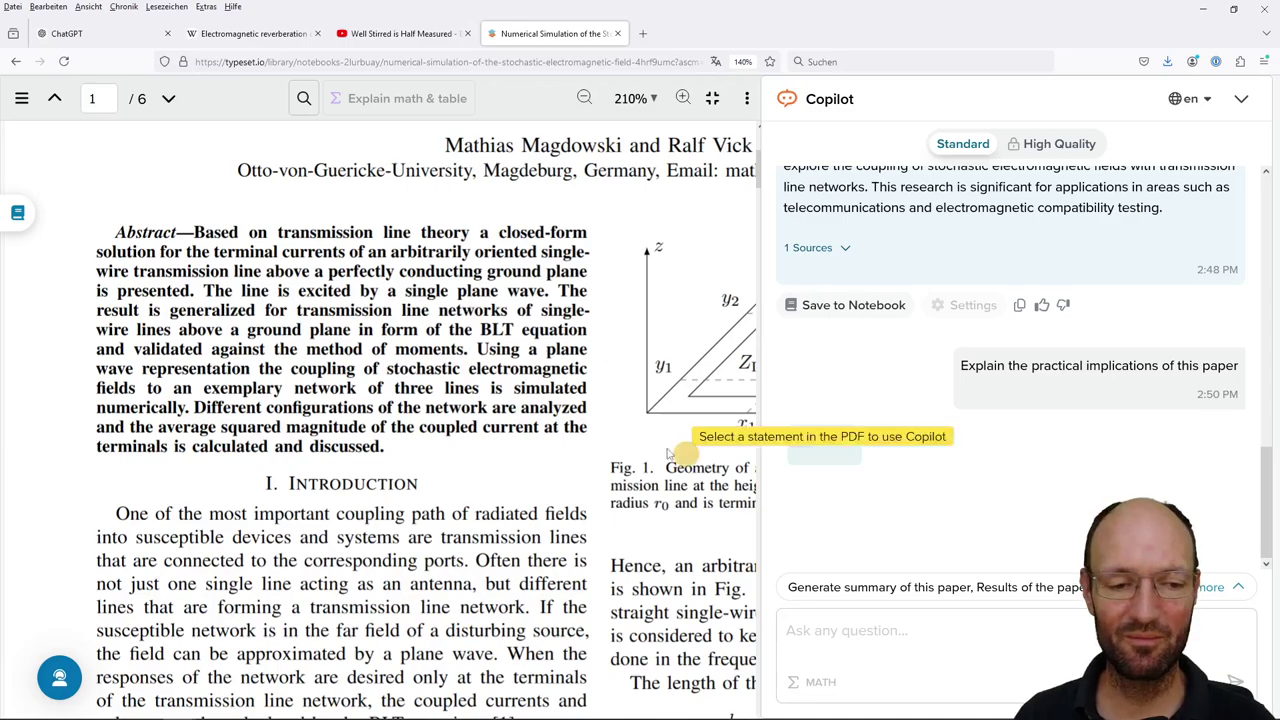
scroll(483, 455, "down", 2)
scroll(483, 460, "down", 4)
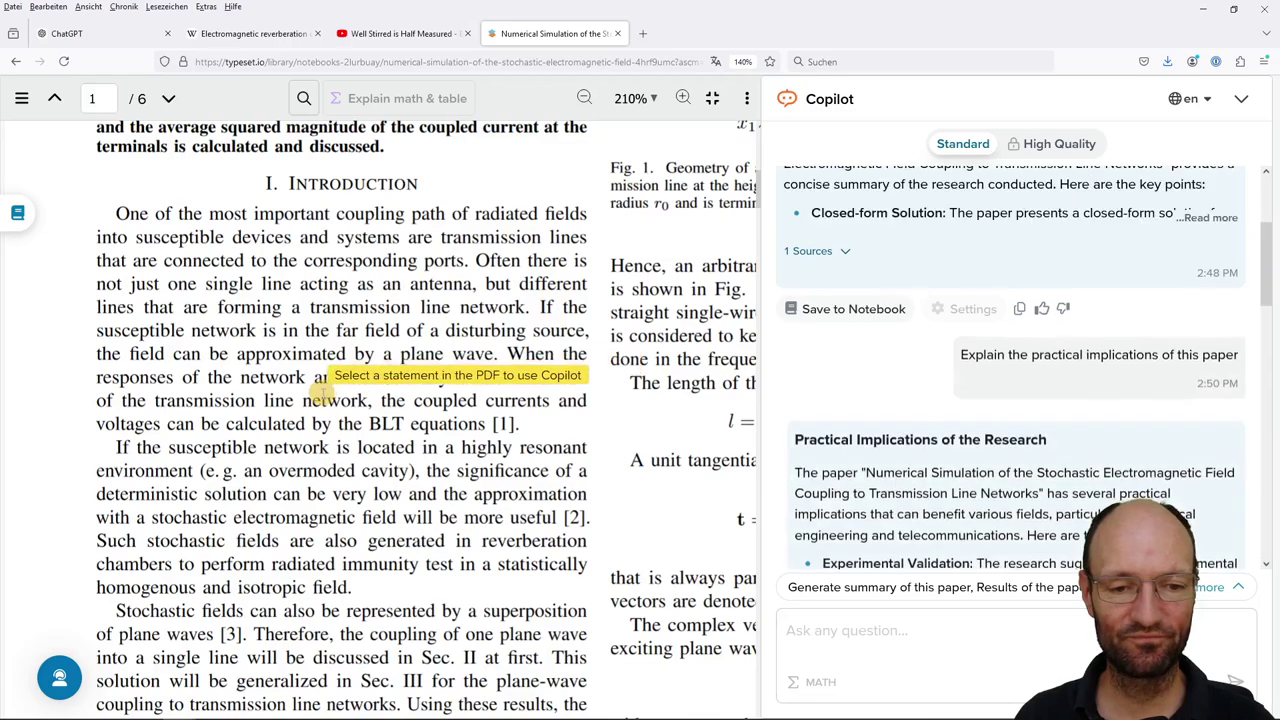
scroll(935, 480, "down", 2)
scroll(936, 478, "down", 1)
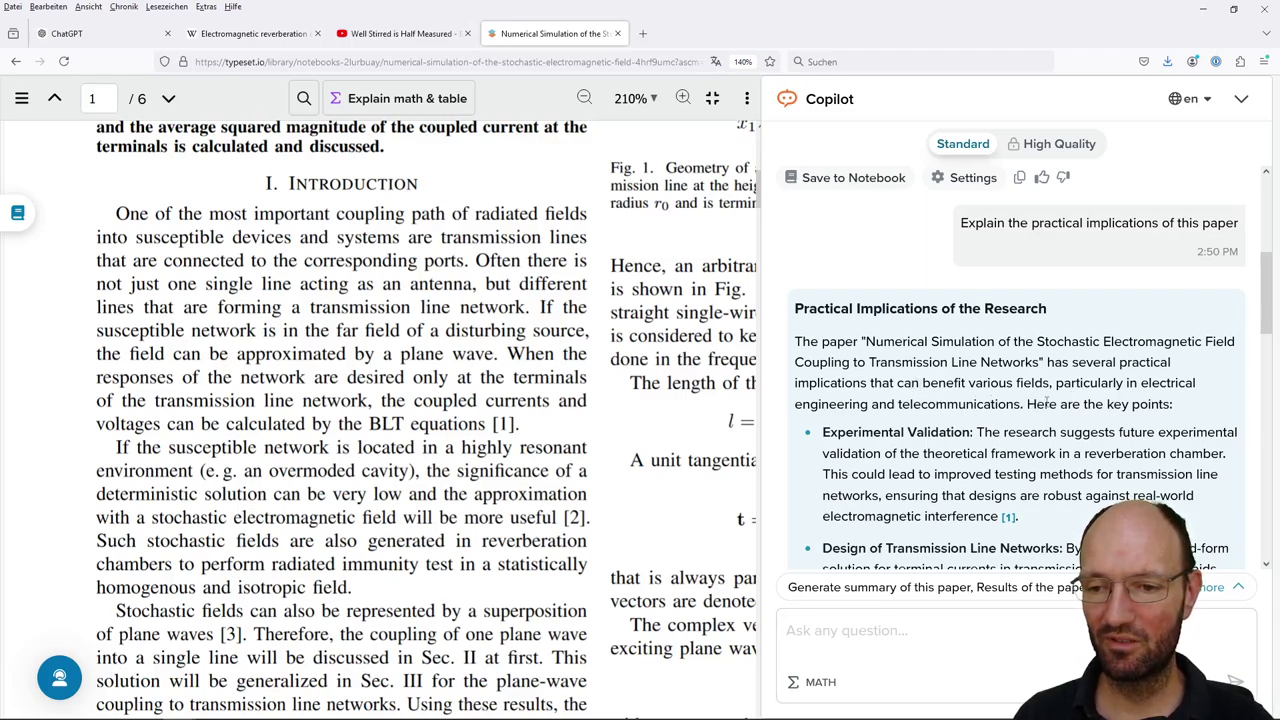
scroll(1042, 404, "down", 2)
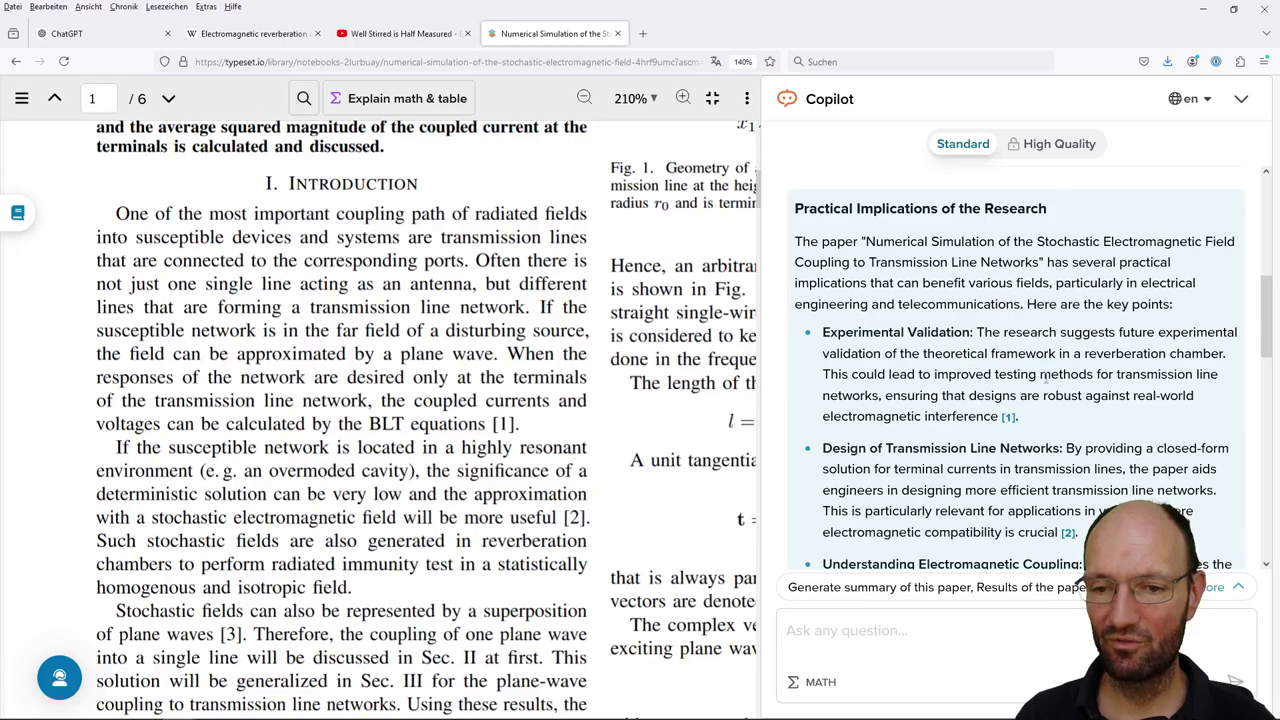
scroll(1000, 412, "down", 2)
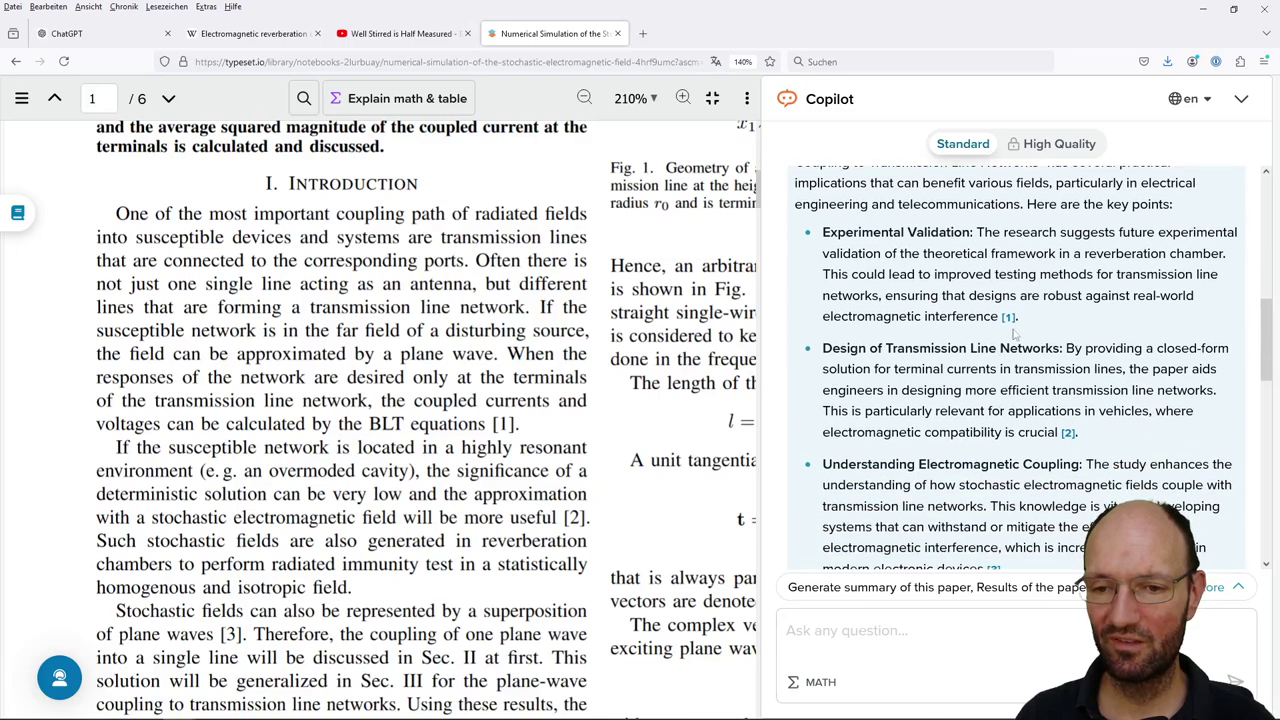
scroll(1000, 350, "down", 2)
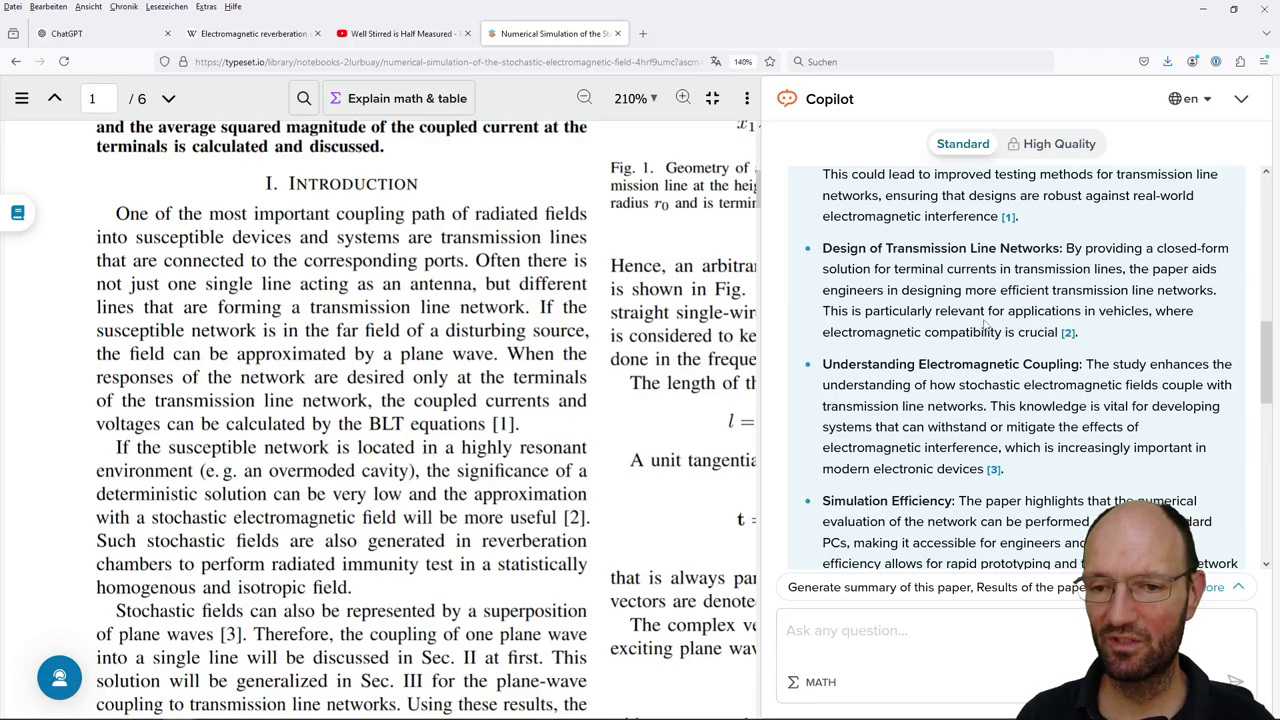
scroll(973, 322, "down", 2)
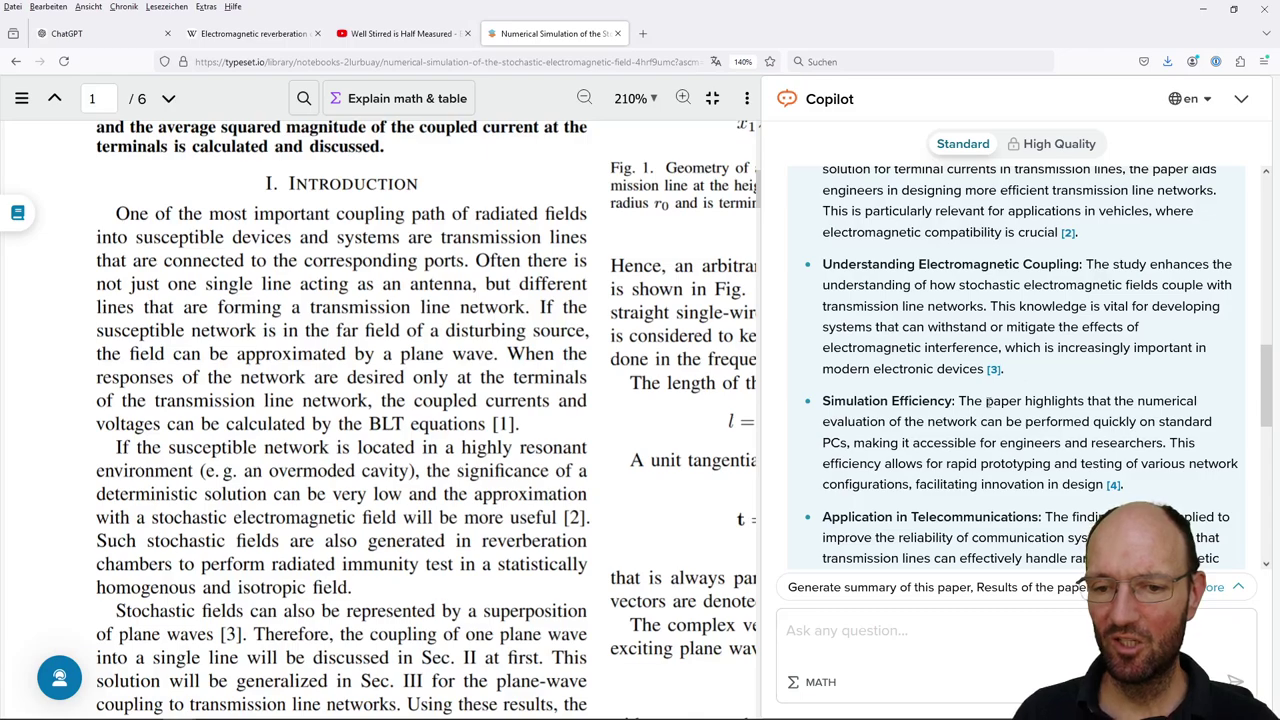
scroll(986, 402, "down", 4)
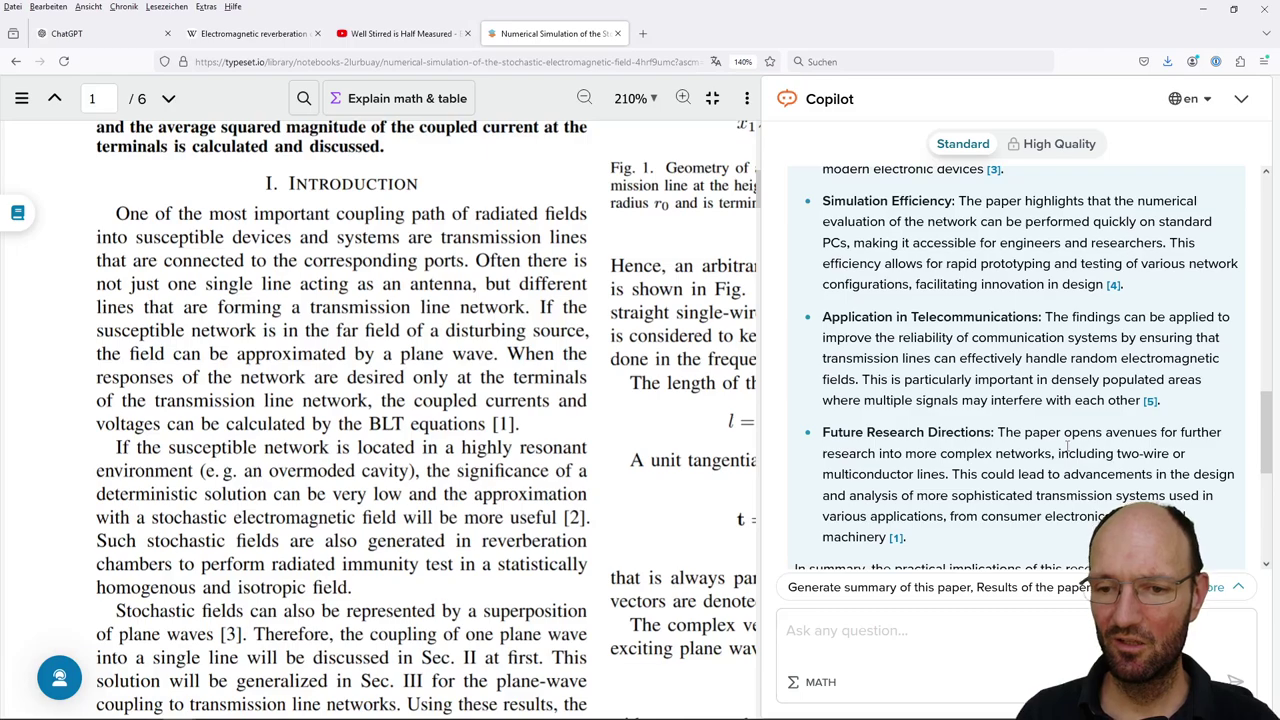
scroll(1067, 445, "down", 2)
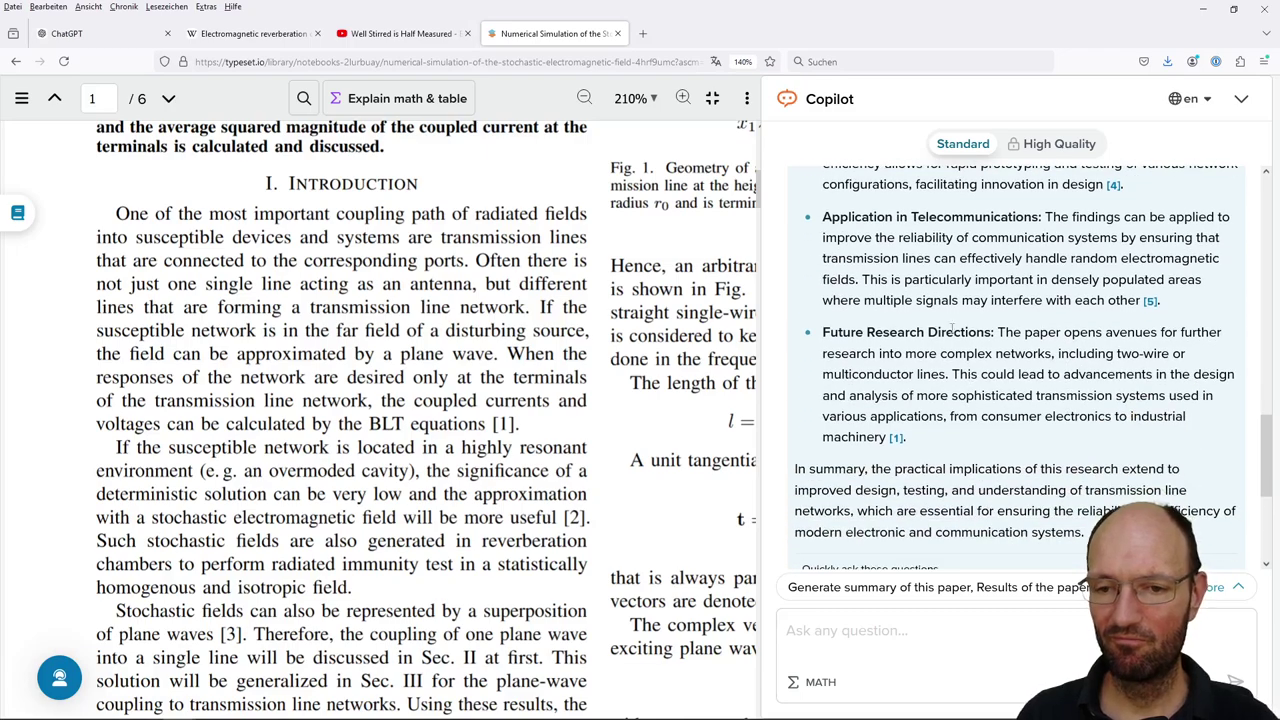
- Highlight the sentence 'This is particularly important…' about densely populated areas in Copilot's answer
left_click_drag(866, 280, 1143, 300)
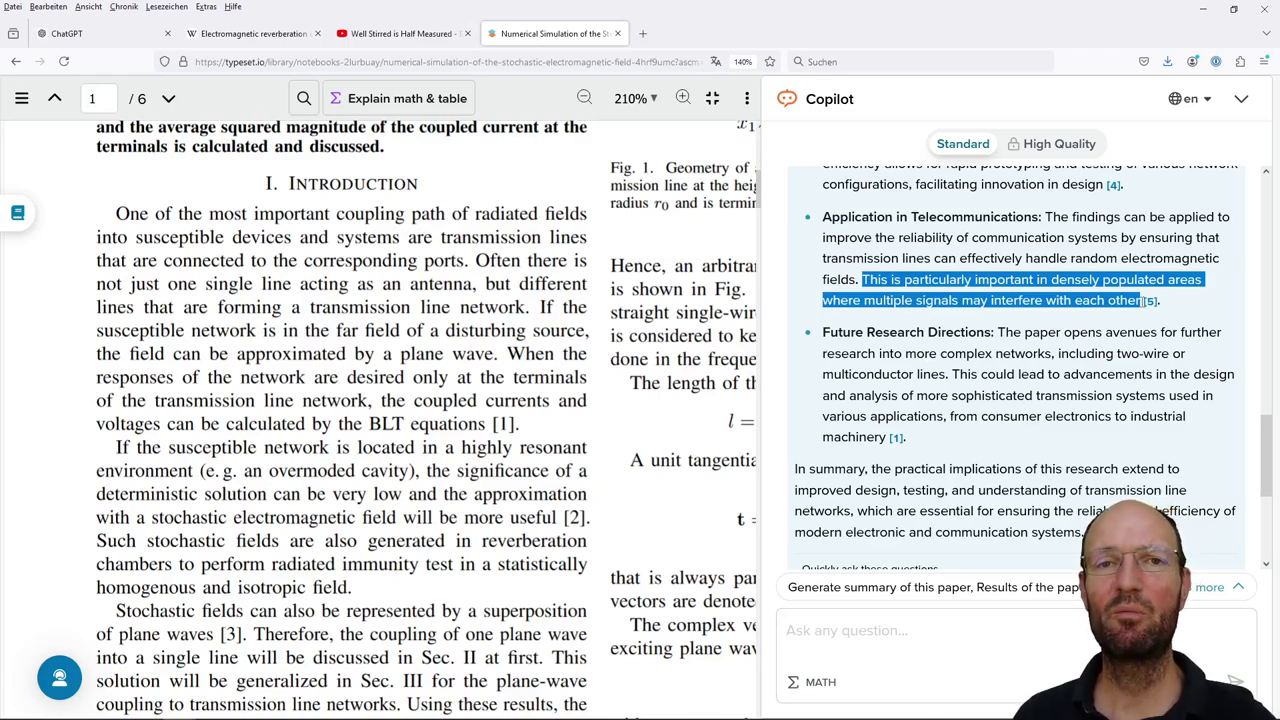
left_click_drag(1143, 300, 1106, 300)
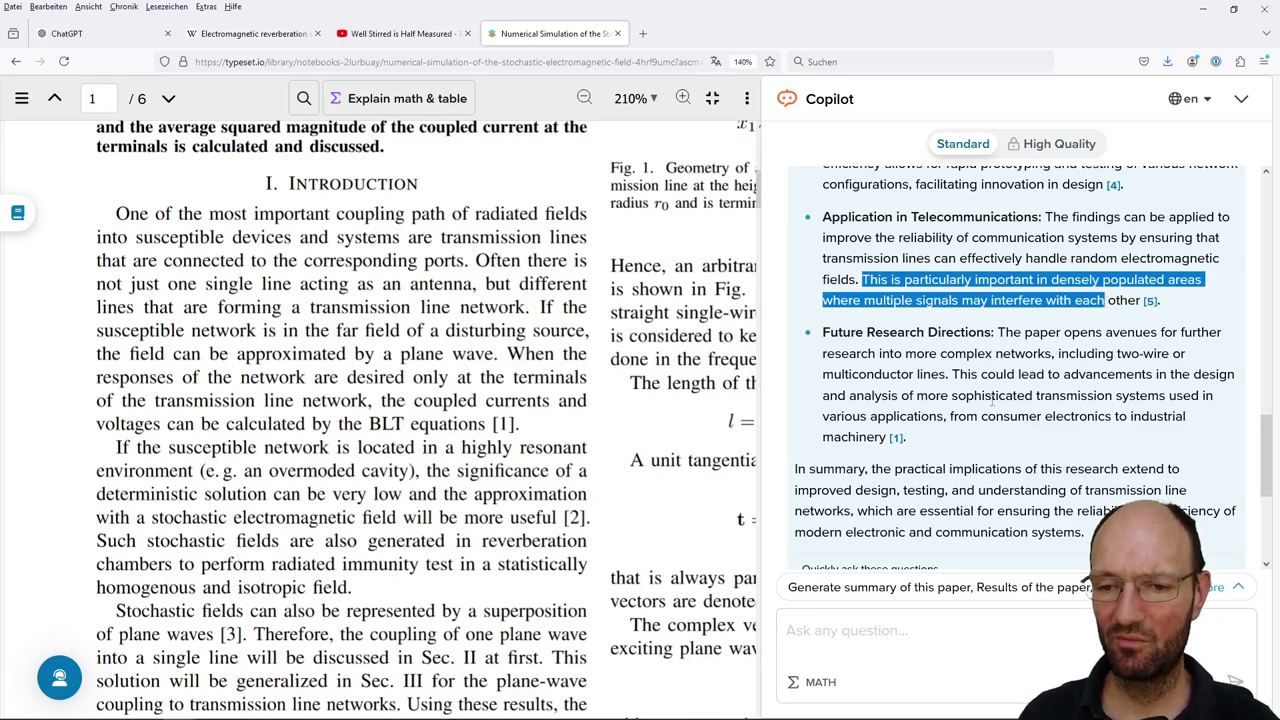
scroll(988, 424, "down", 5)
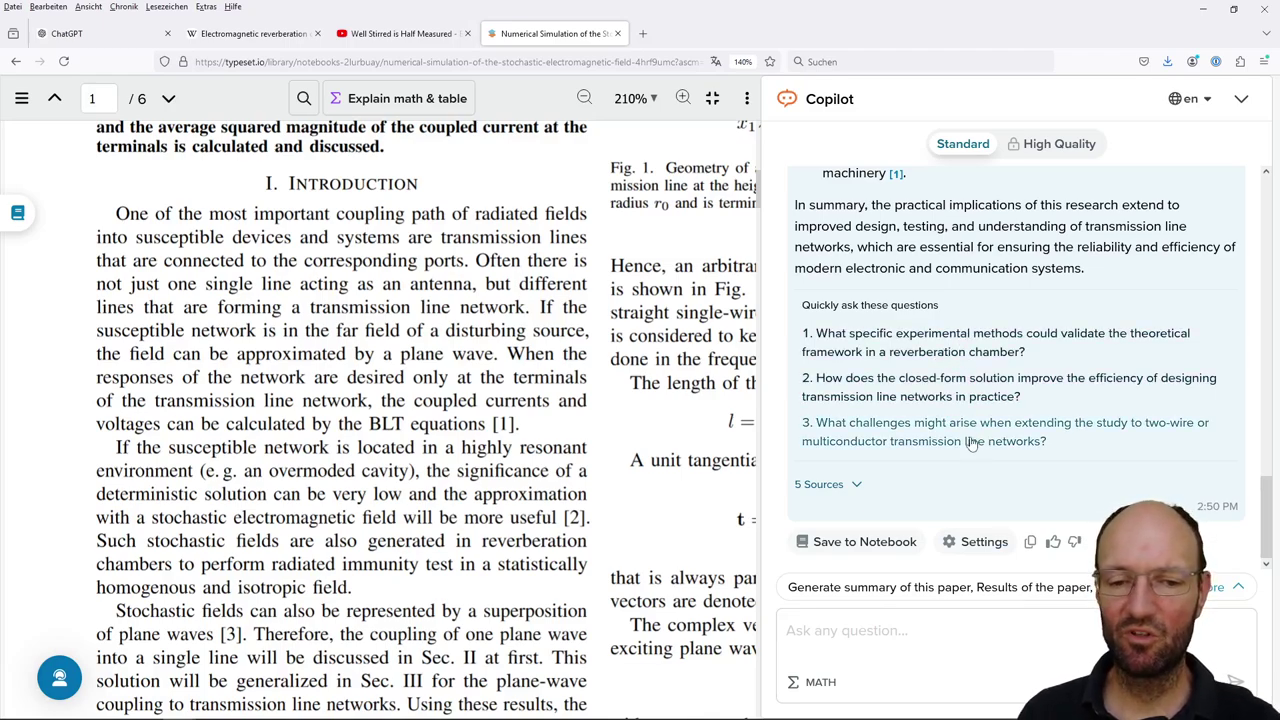
scroll(972, 422, "up", 3)
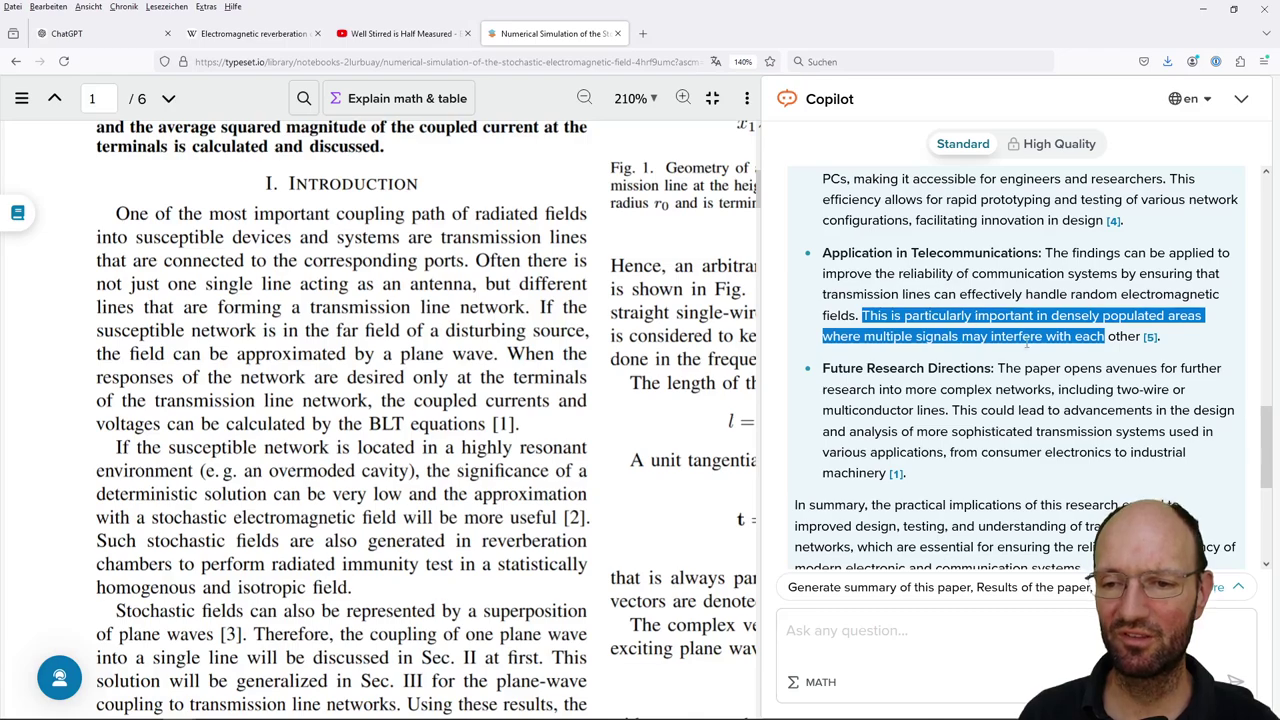
- Pick 'Limitations of this paper' from the suggested questions and scroll through Copilot's answer
left_click(1021, 588)
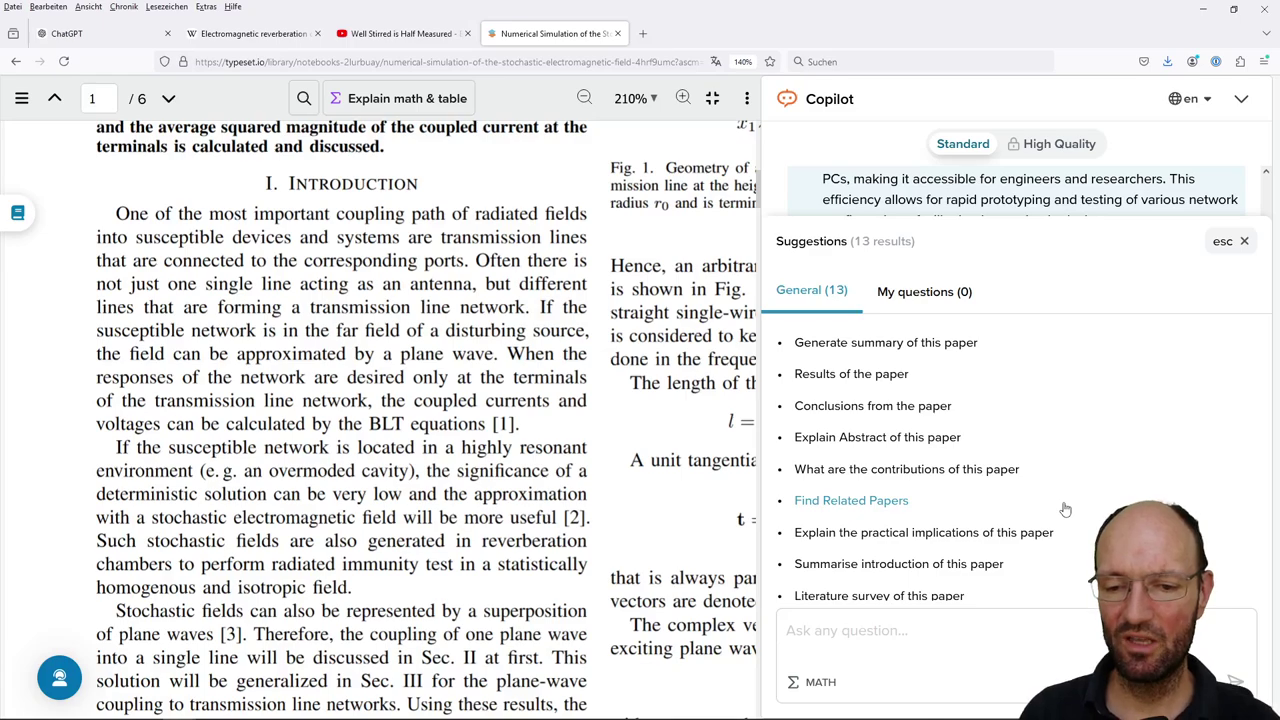
scroll(929, 500, "down", 2)
scroll(917, 491, "down", 1)
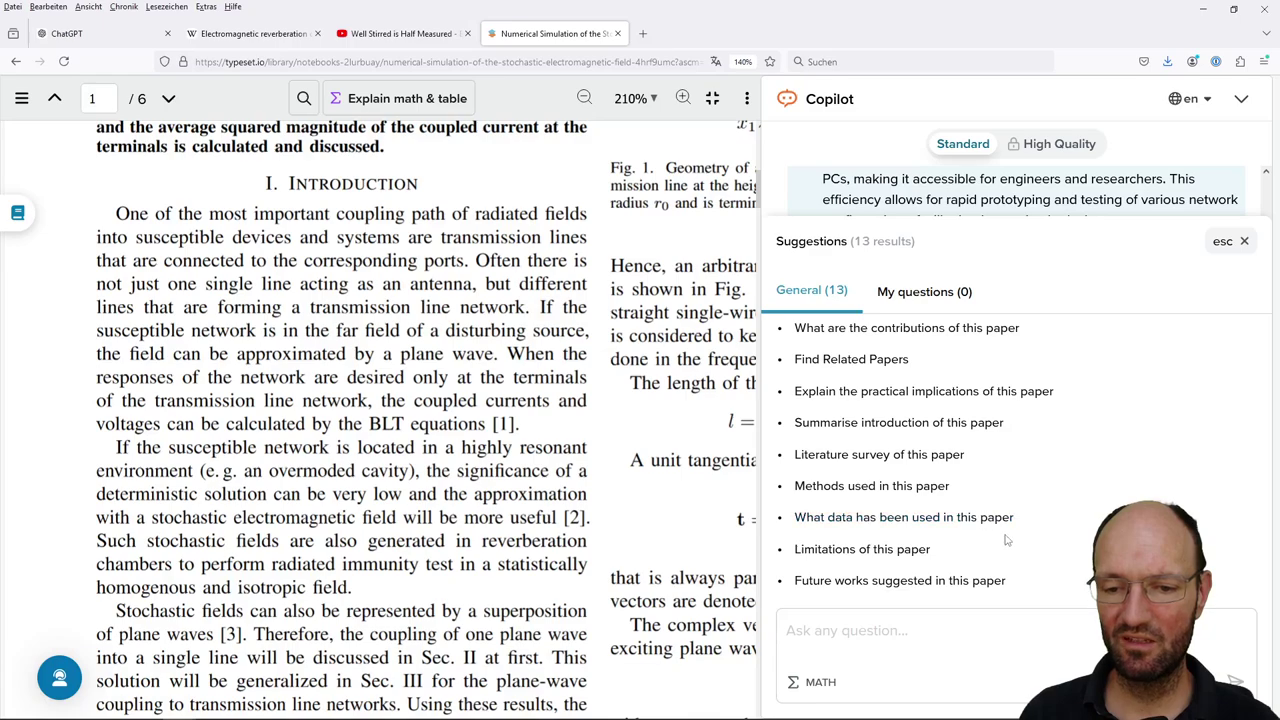
left_click(899, 551)
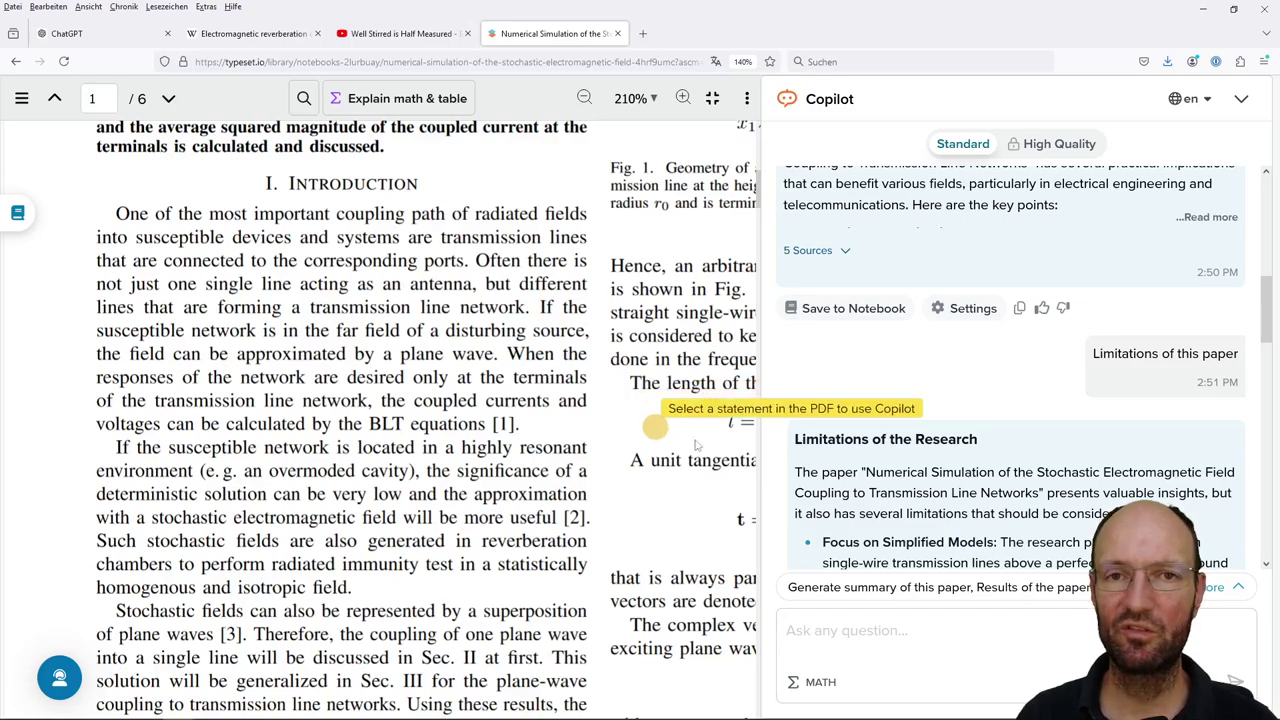
scroll(938, 480, "down", 2)
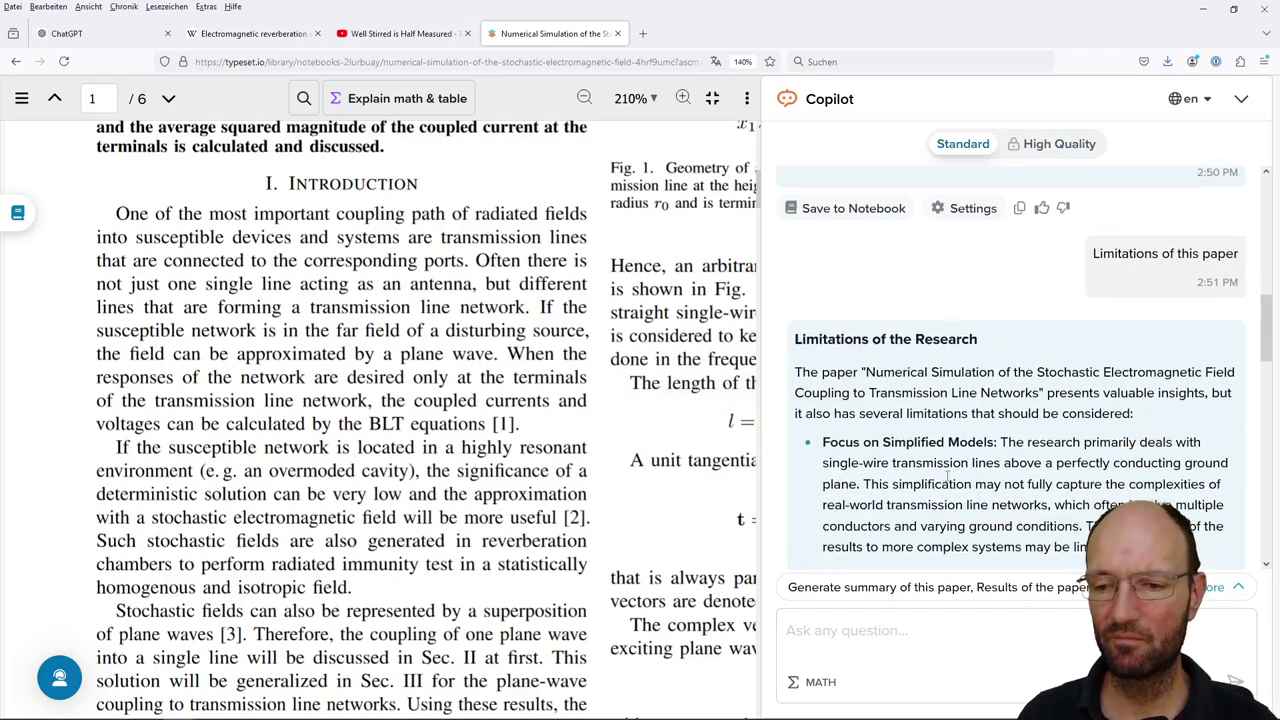
scroll(946, 476, "down", 2)
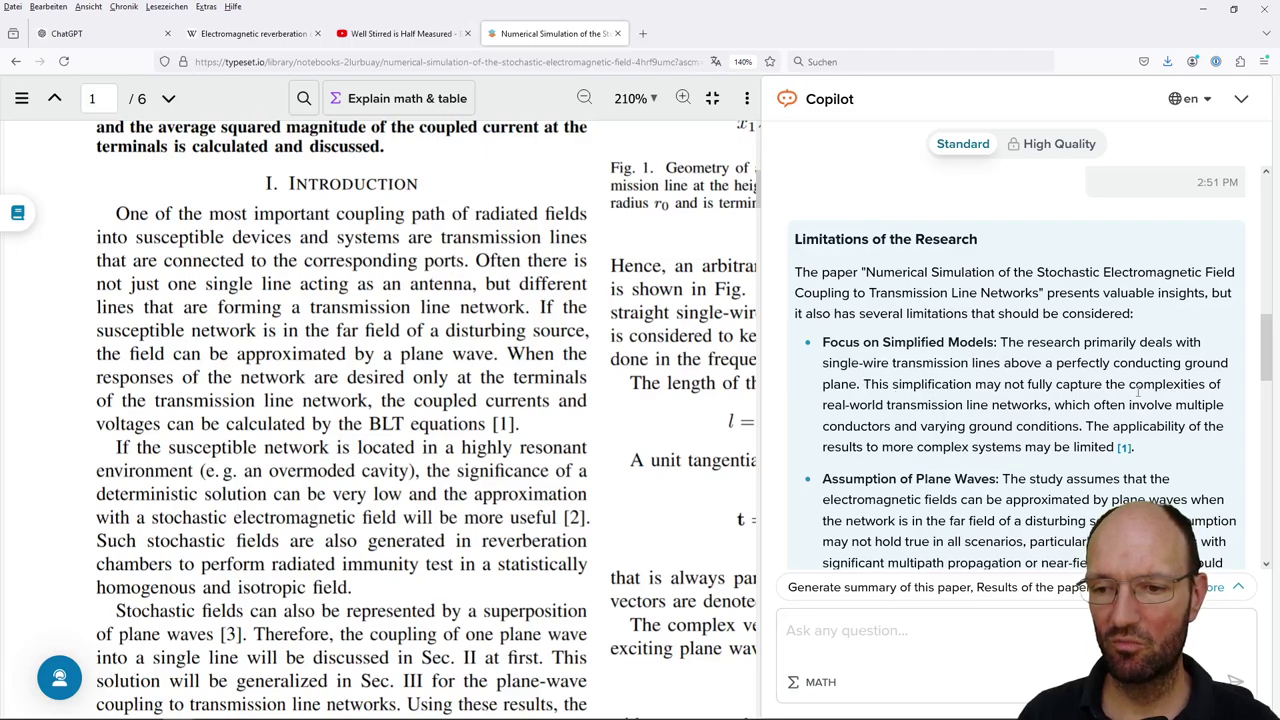
scroll(966, 410, "down", 4)
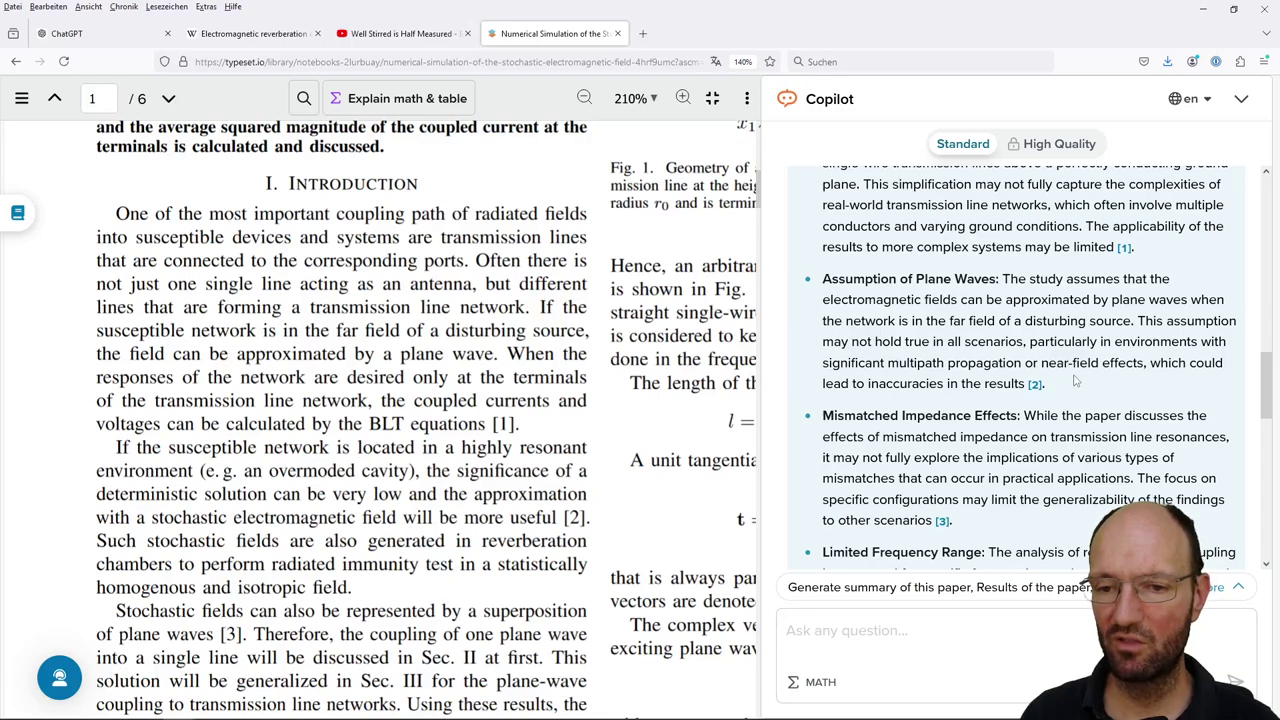
scroll(1077, 367, "down", 1)
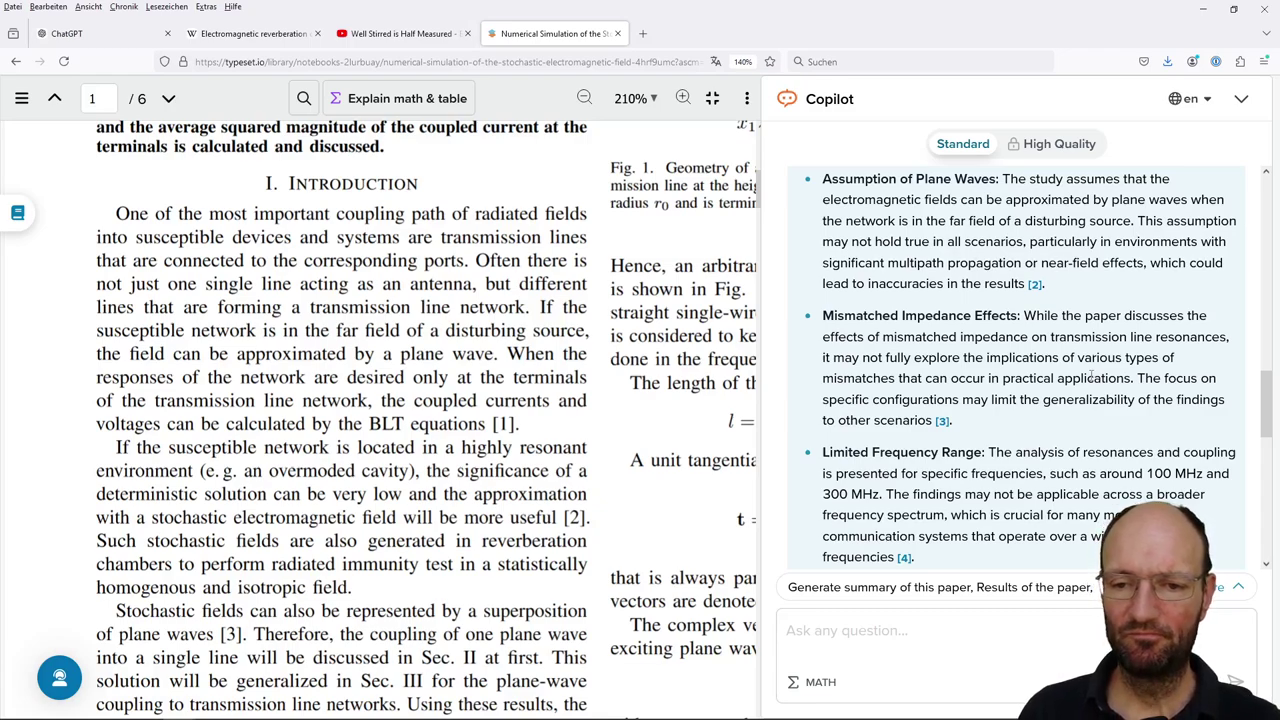
scroll(970, 392, "down", 2)
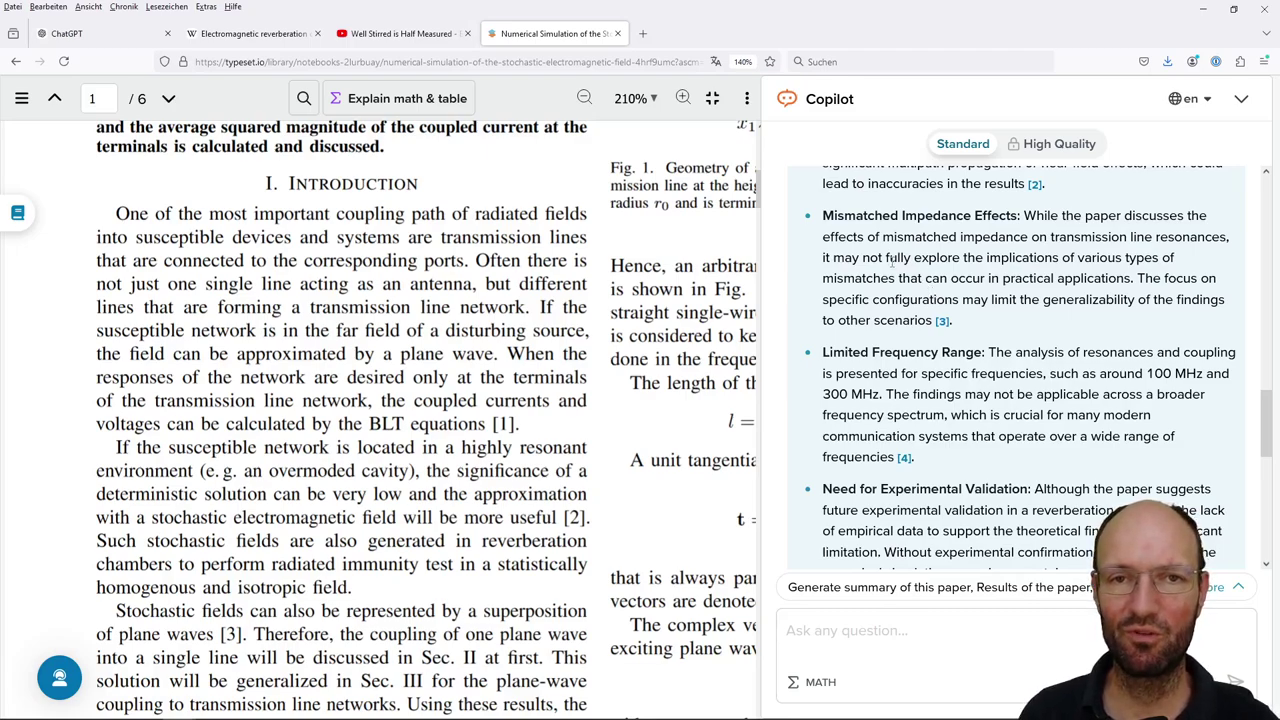
scroll(1043, 252, "down", 2)
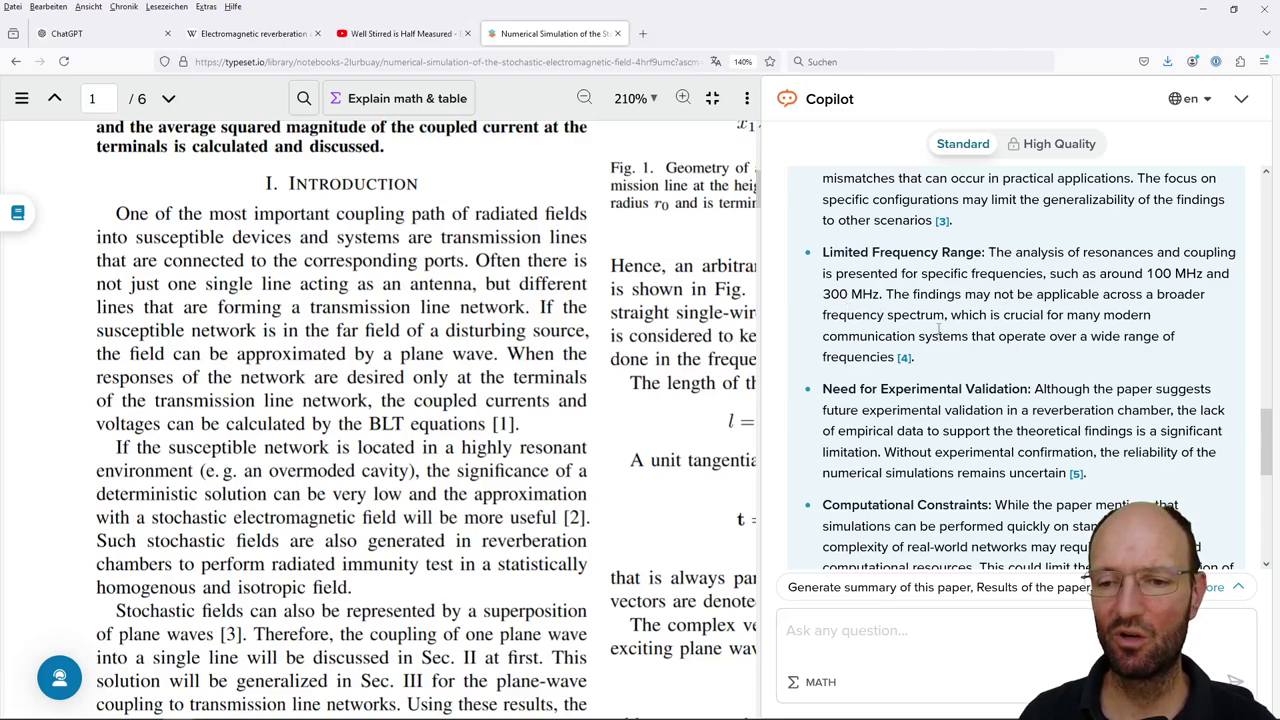
scroll(938, 331, "down", 2)
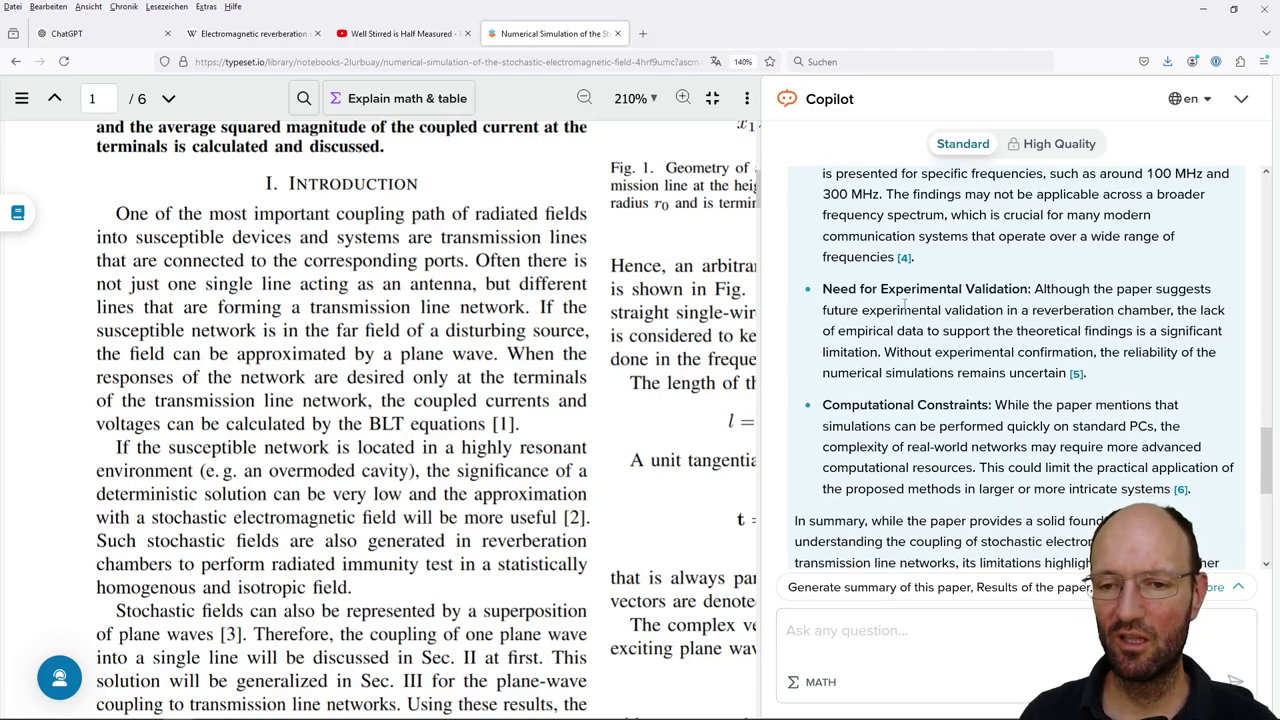
scroll(980, 340, "down", 4)
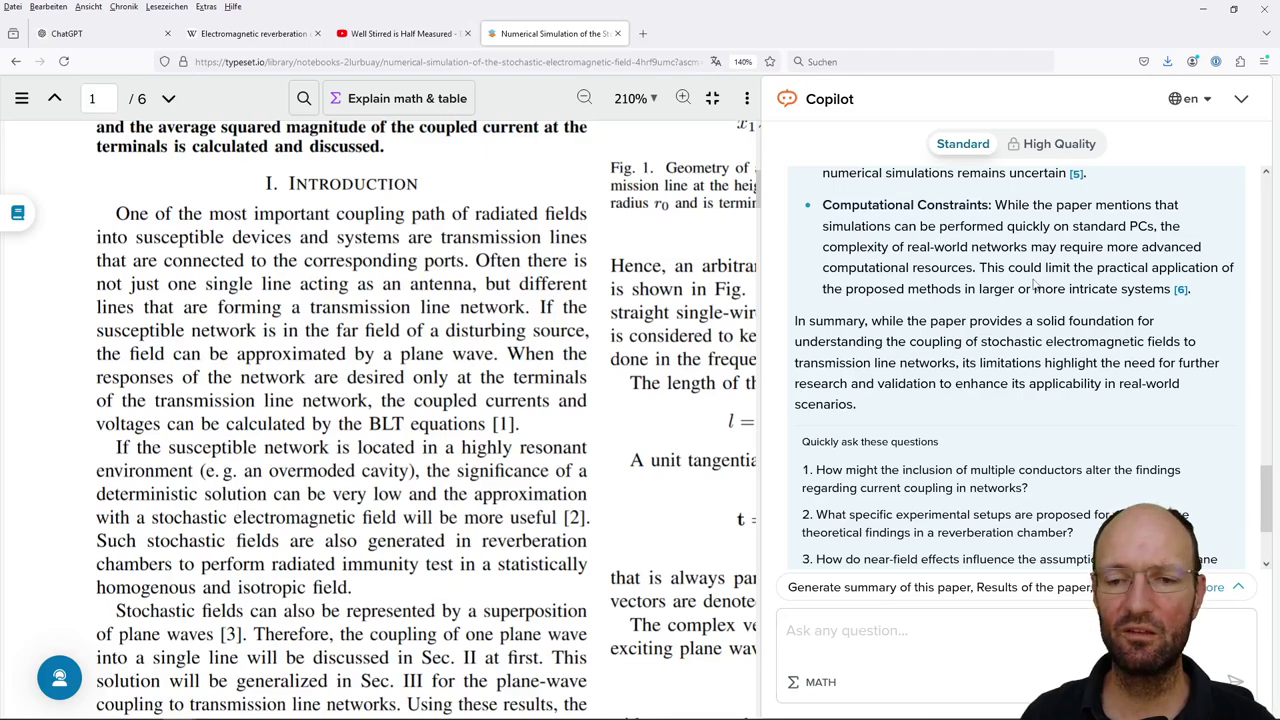
scroll(1035, 287, "down", 2)
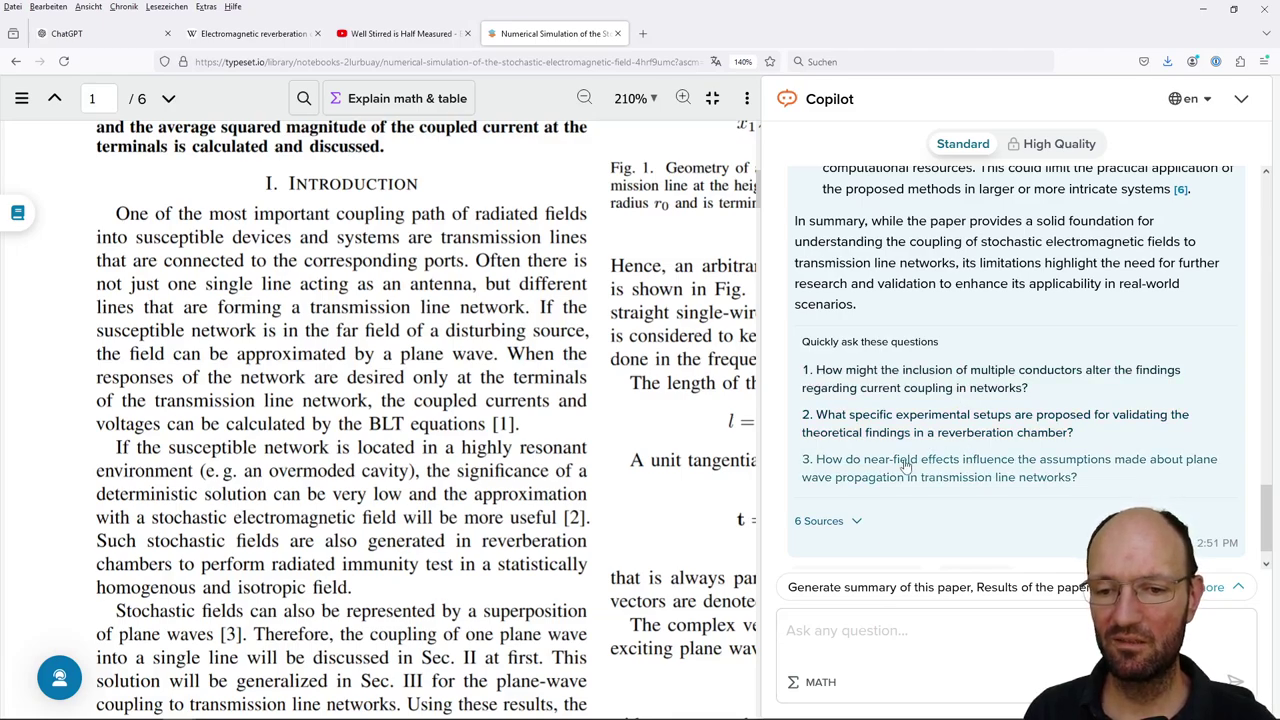
- Ask Copilot how multiple conductors would alter the current coupling findings and scroll its answer
left_click(940, 380)
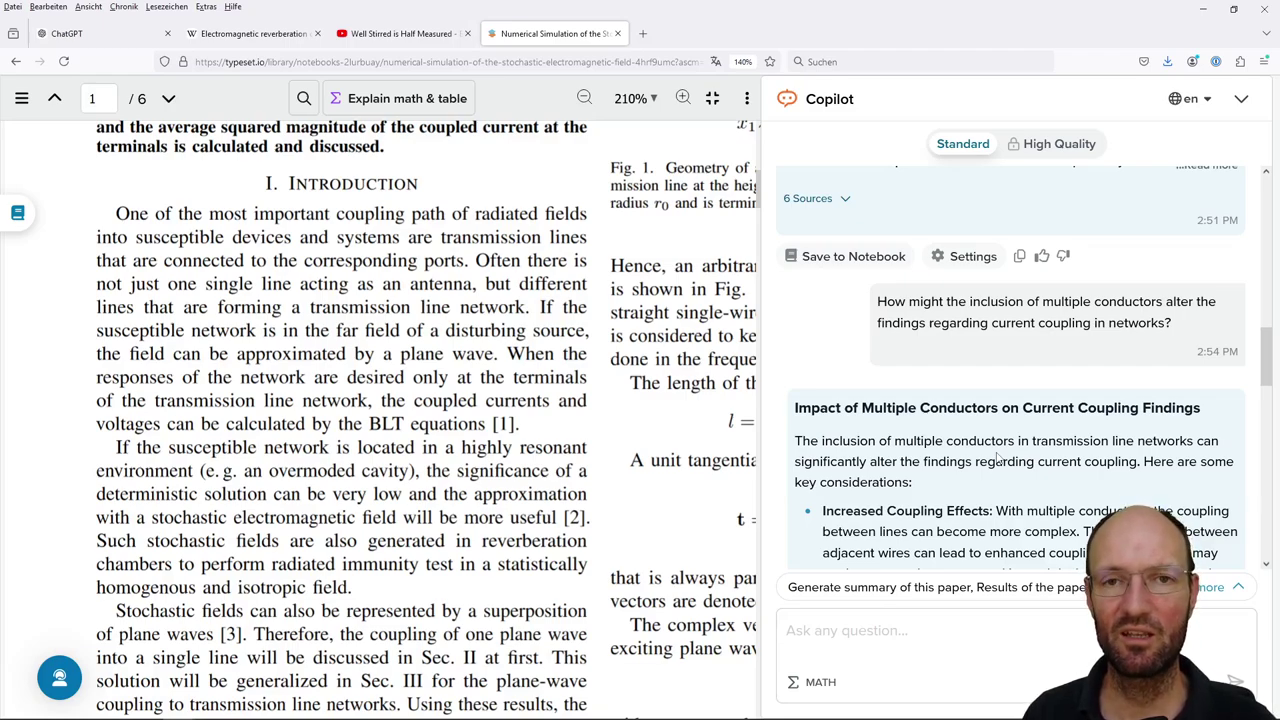
scroll(996, 457, "down", 2)
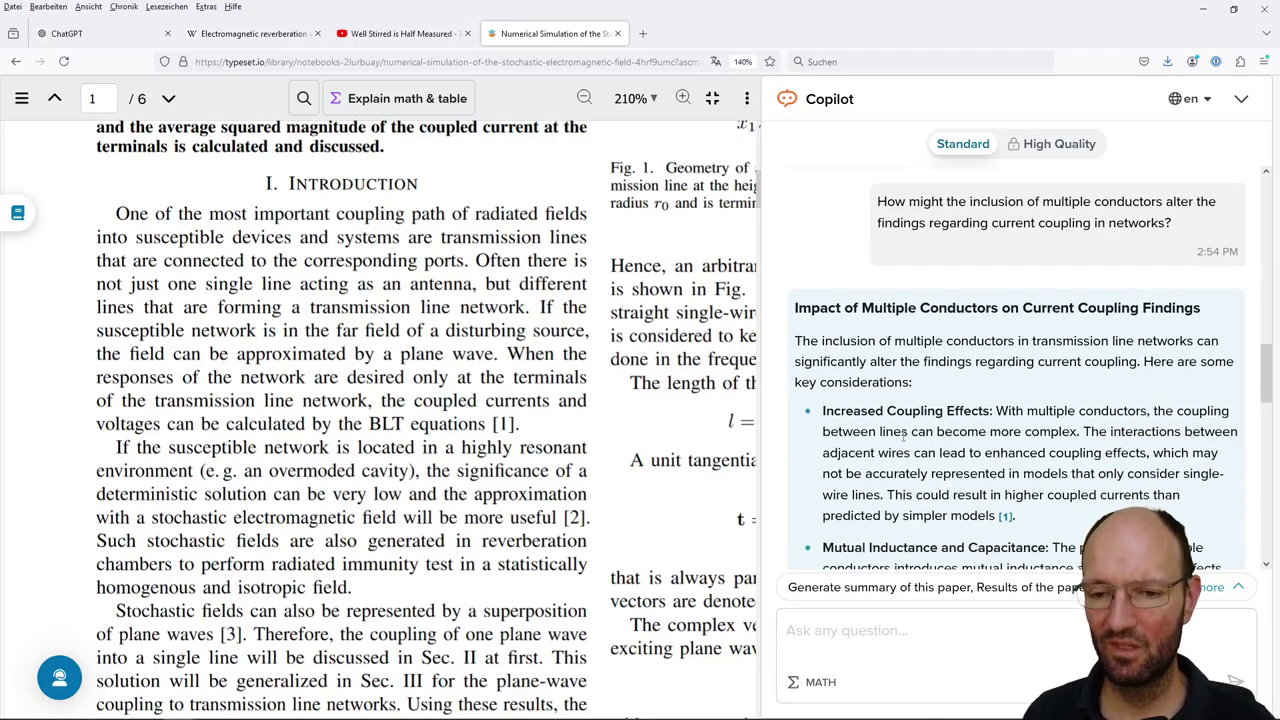
scroll(1010, 452, "down", 2)
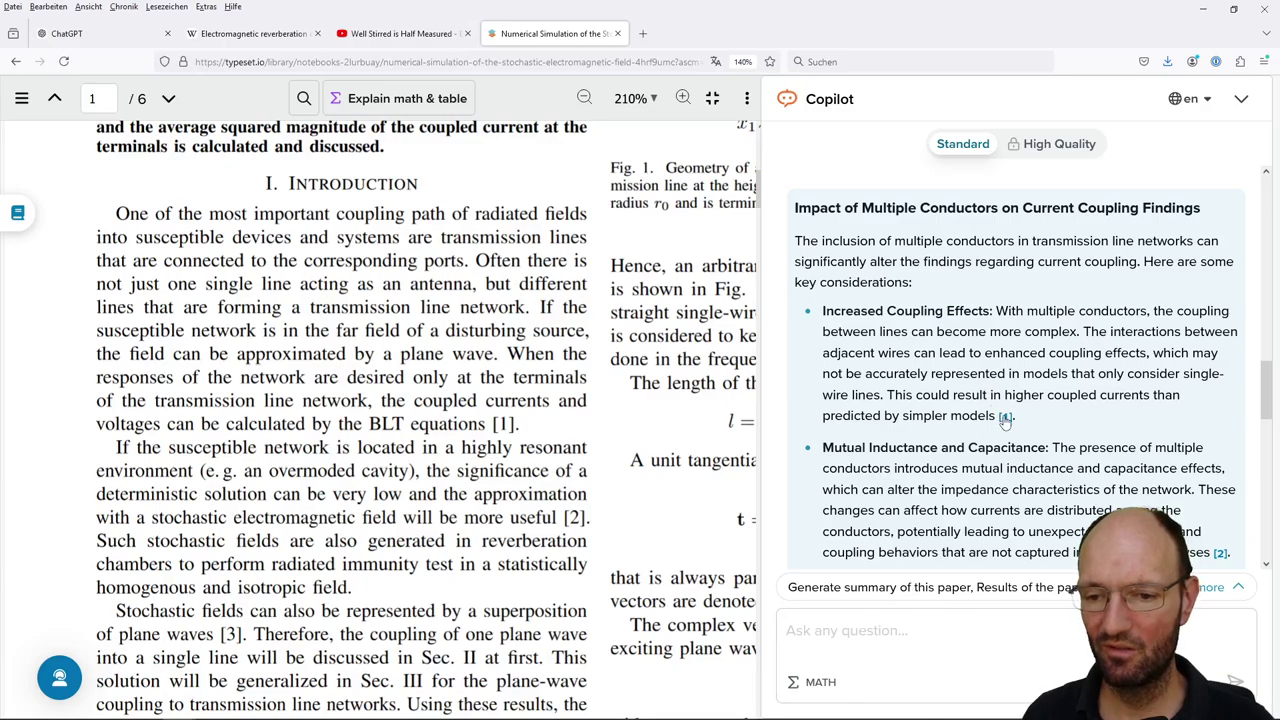
- Check the paper passages behind citations [1] and [2] in the PDF
left_click(1006, 418)
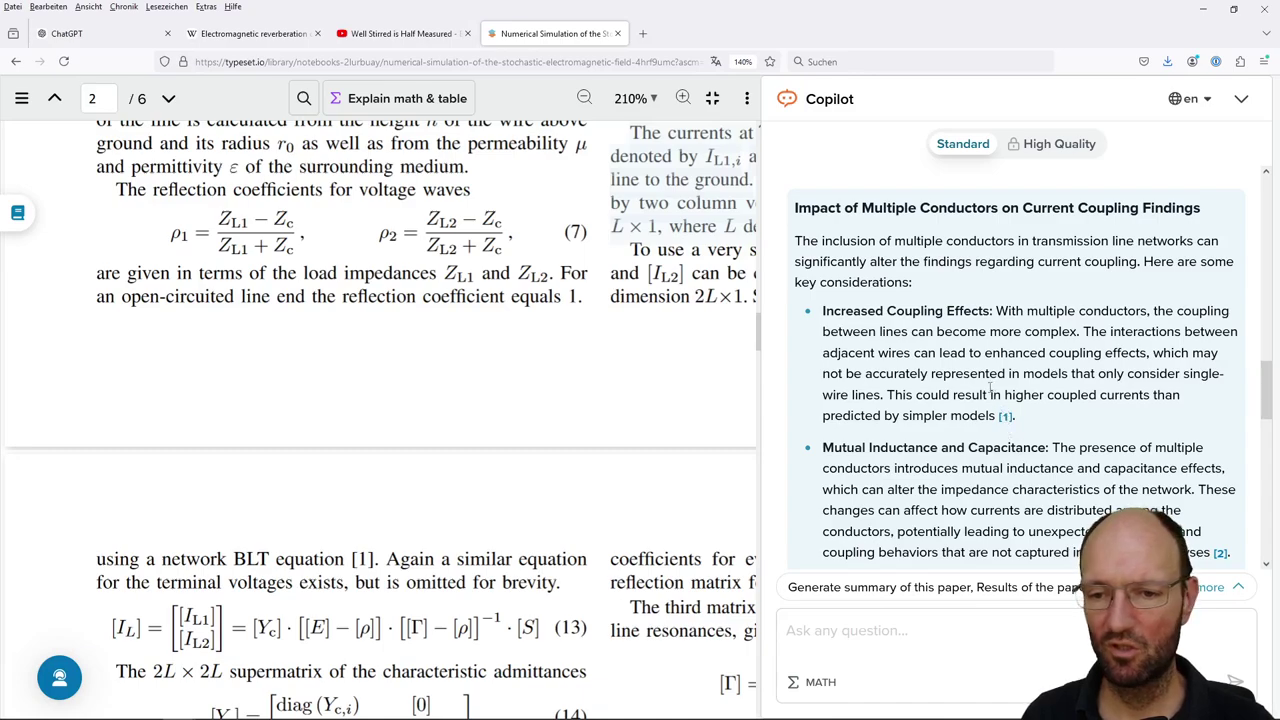
scroll(989, 423, "down", 2)
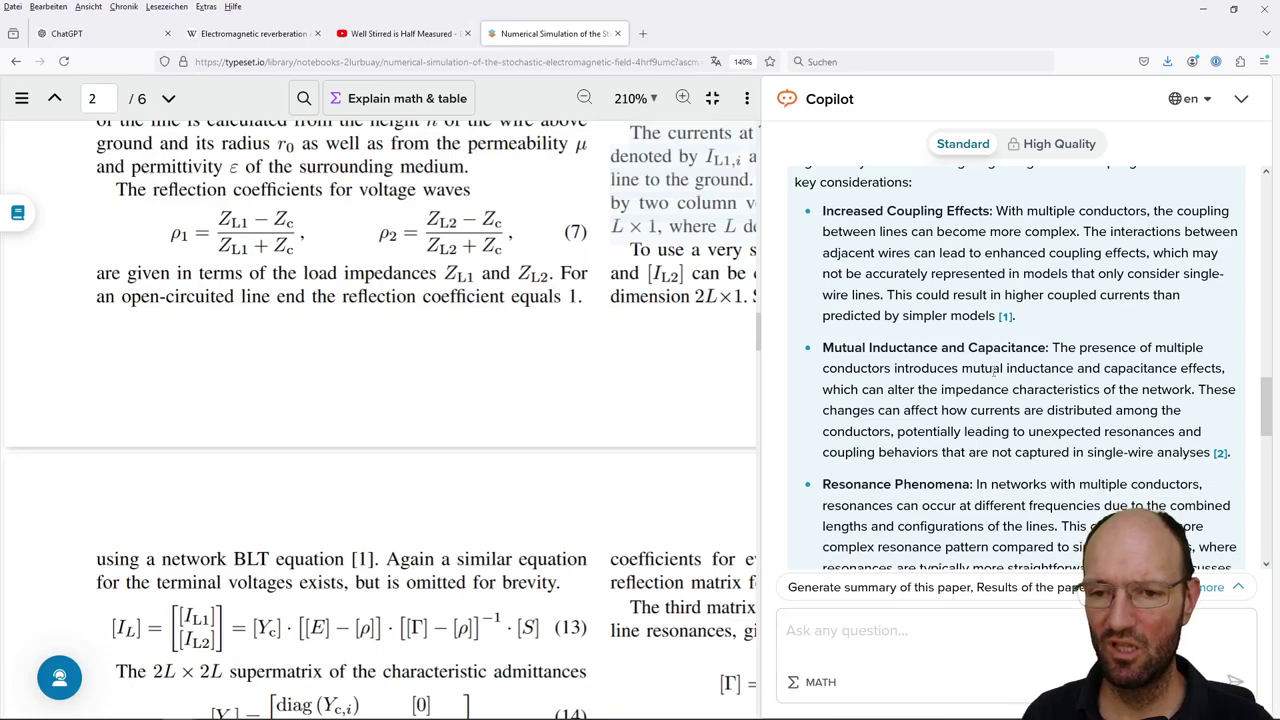
scroll(1018, 367, "down", 2)
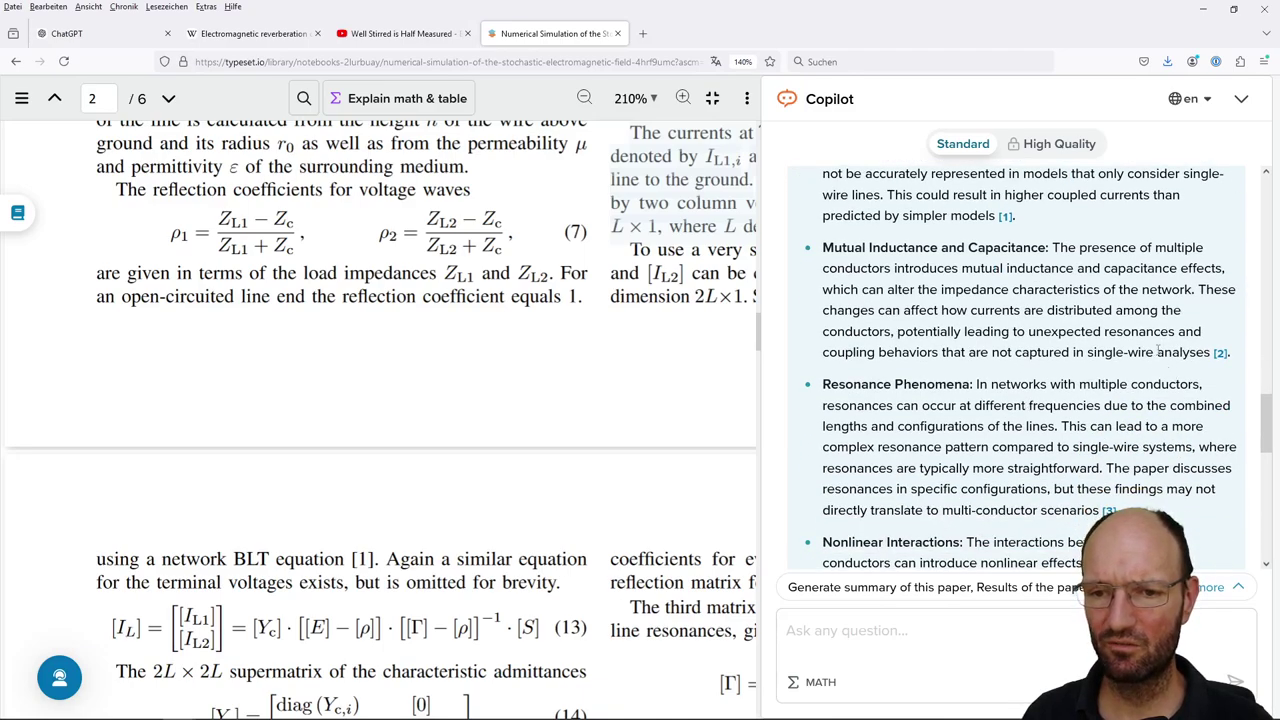
left_click(1221, 355)
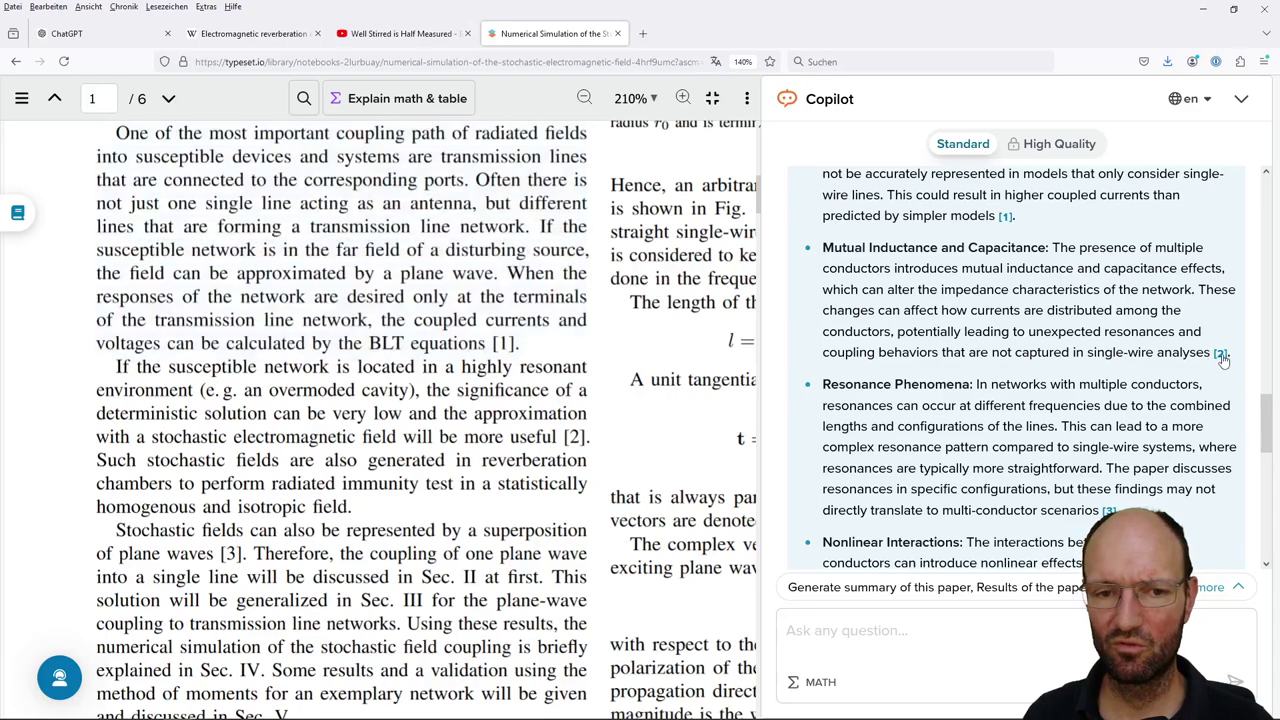
left_click(1221, 355)
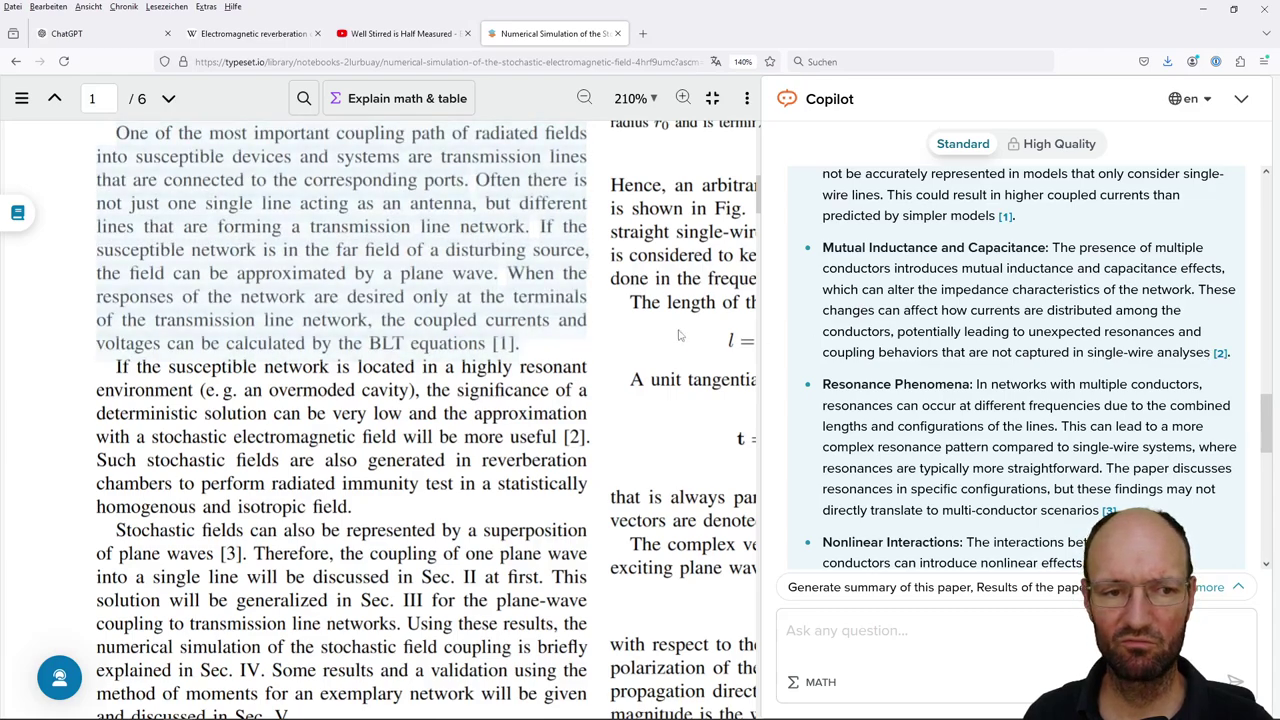
scroll(877, 418, "down", 2)
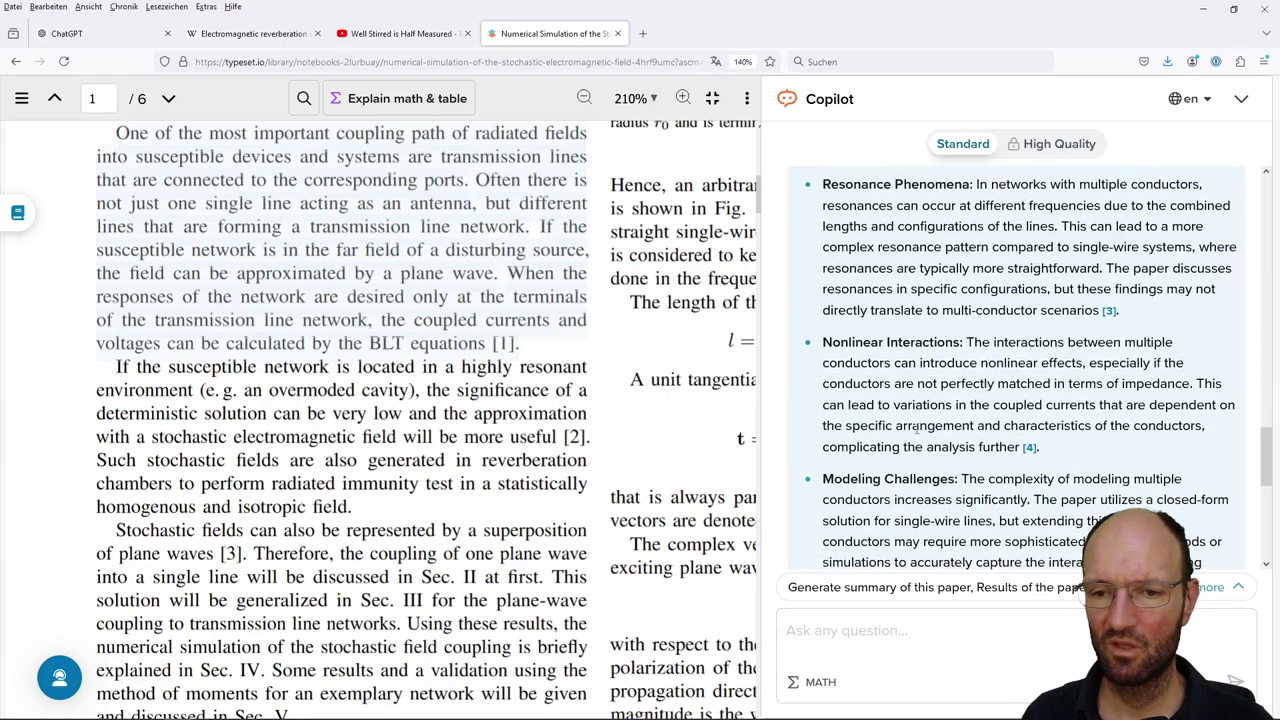
scroll(899, 309, "down", 3)
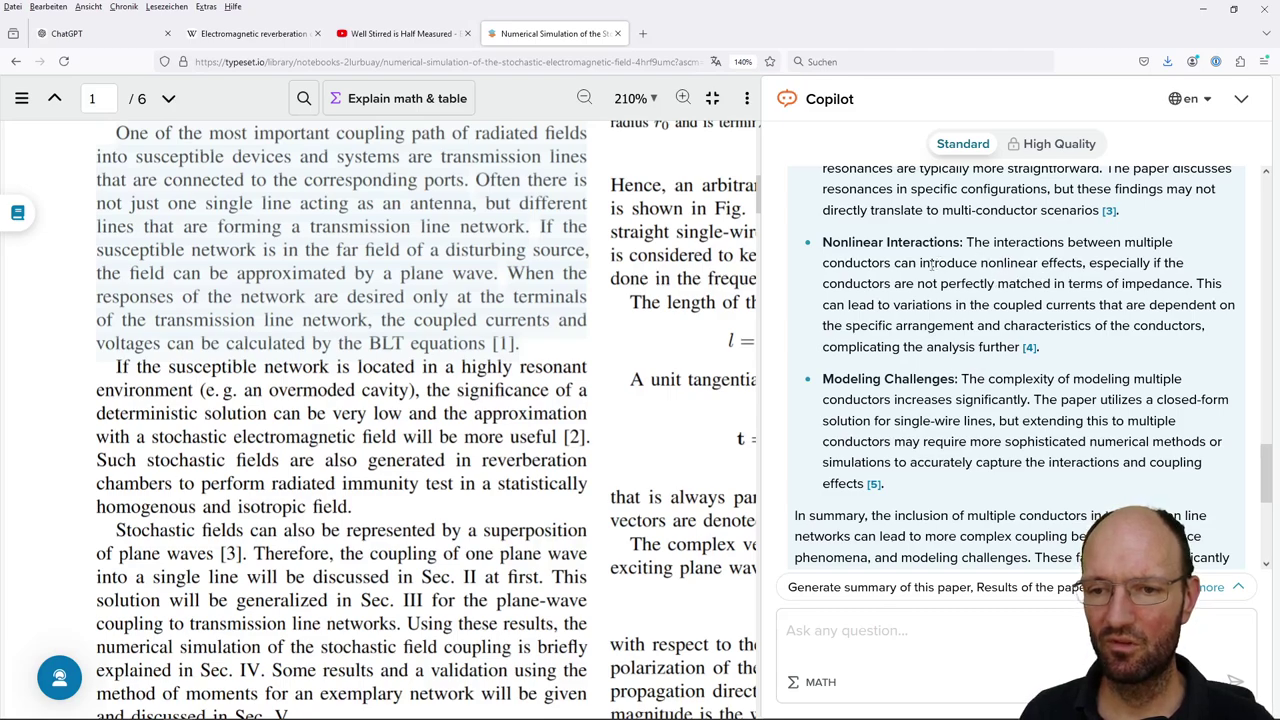
- Highlight the phrase on nonlinear effects and impedance in Copilot's answer
left_click_drag(938, 263, 1194, 284)
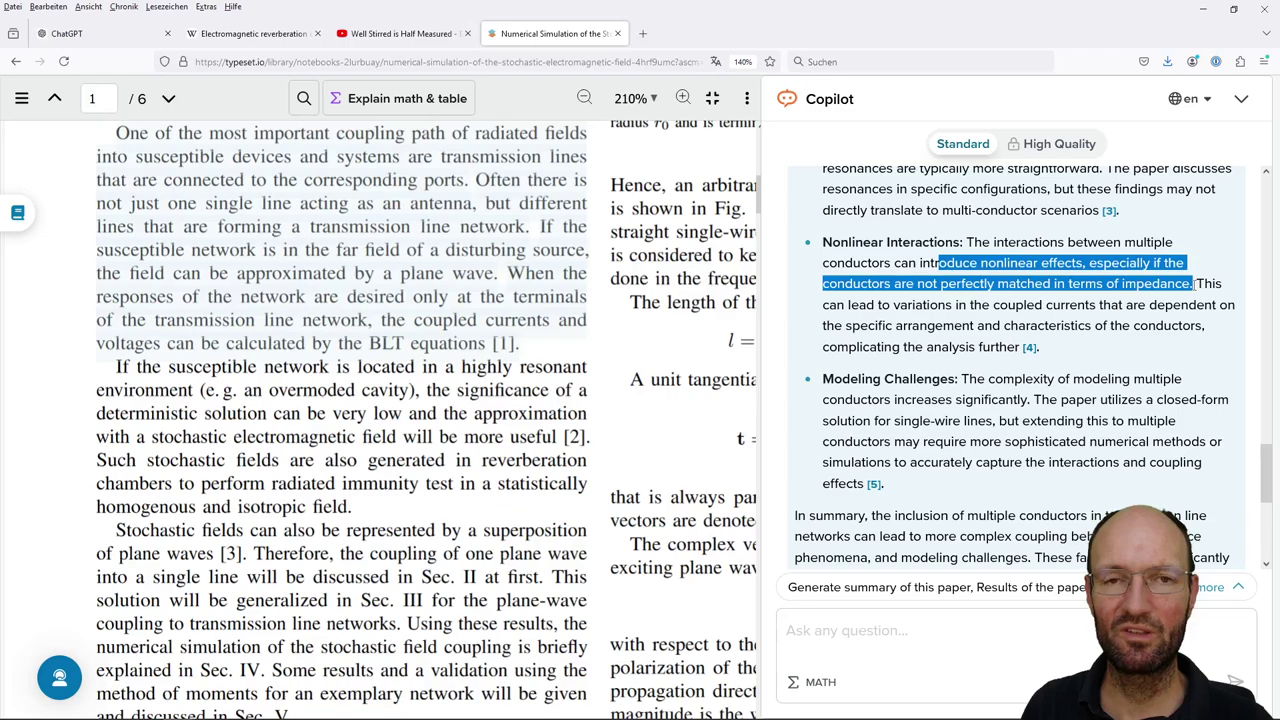
left_click_drag(1194, 284, 1126, 284)
left_click(1126, 284)
left_click_drag(978, 263, 1088, 284)
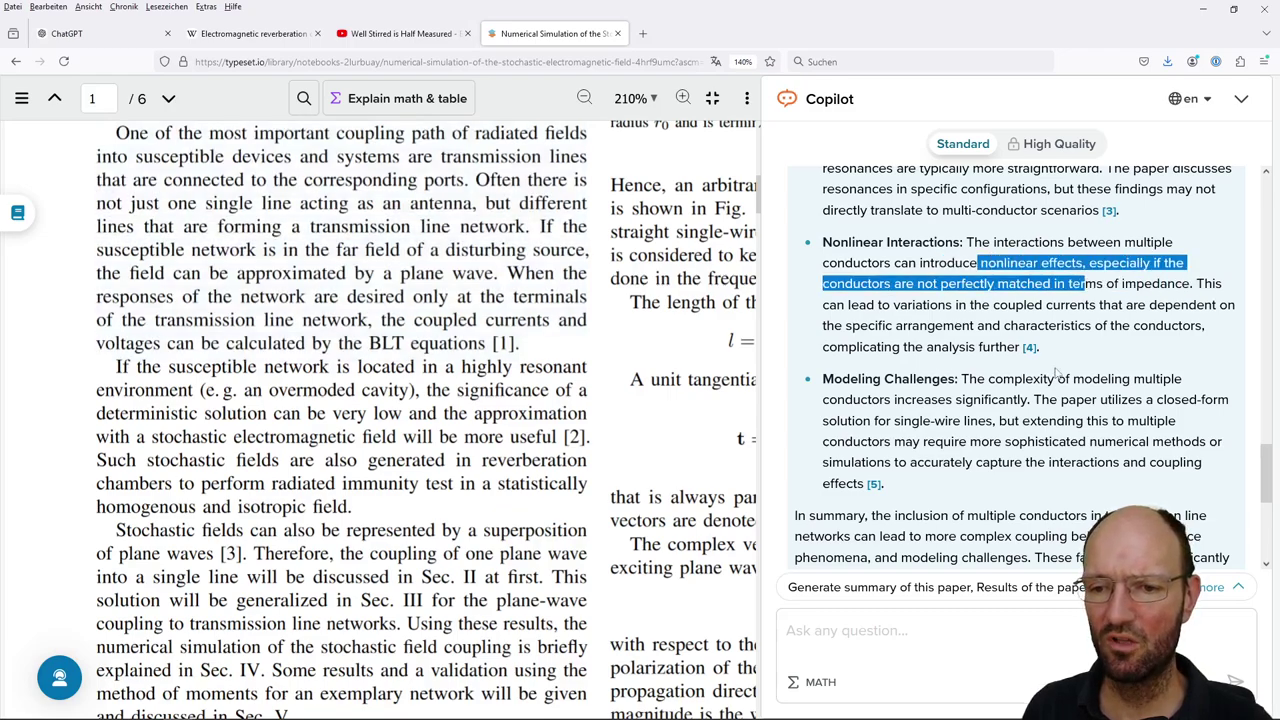
scroll(1025, 393, "down", 2)
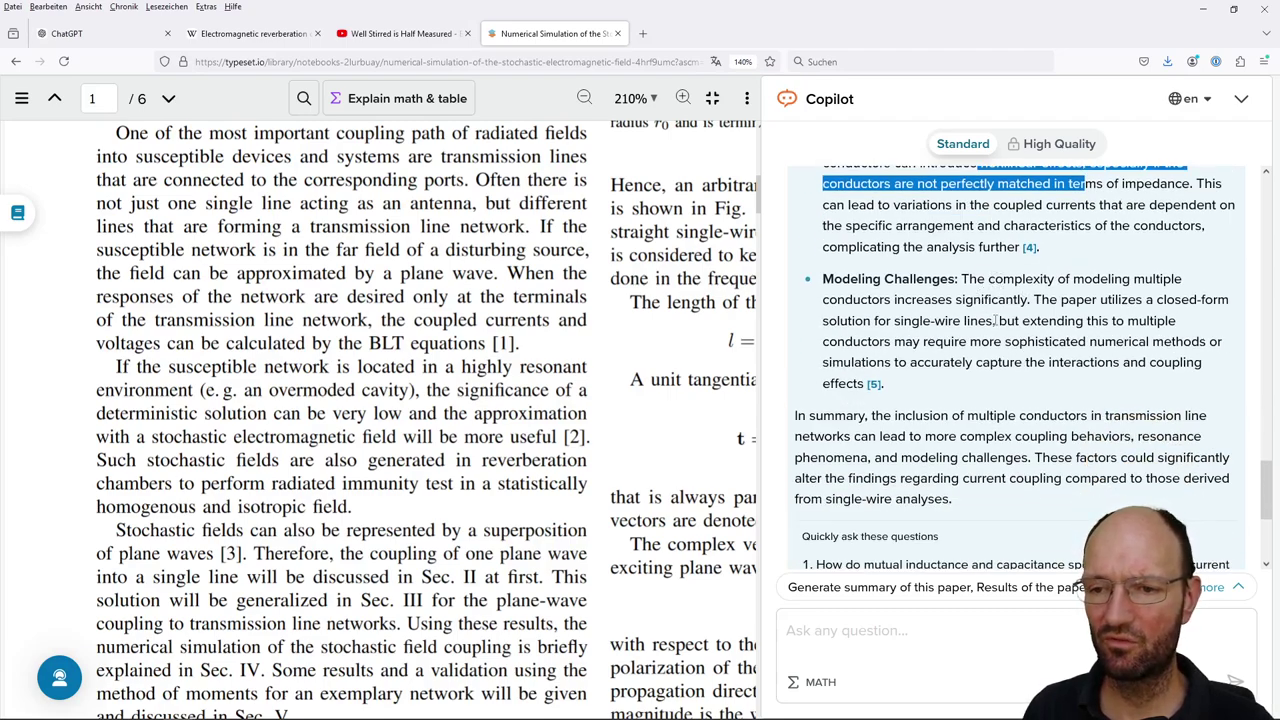
scroll(1008, 362, "down", 2)
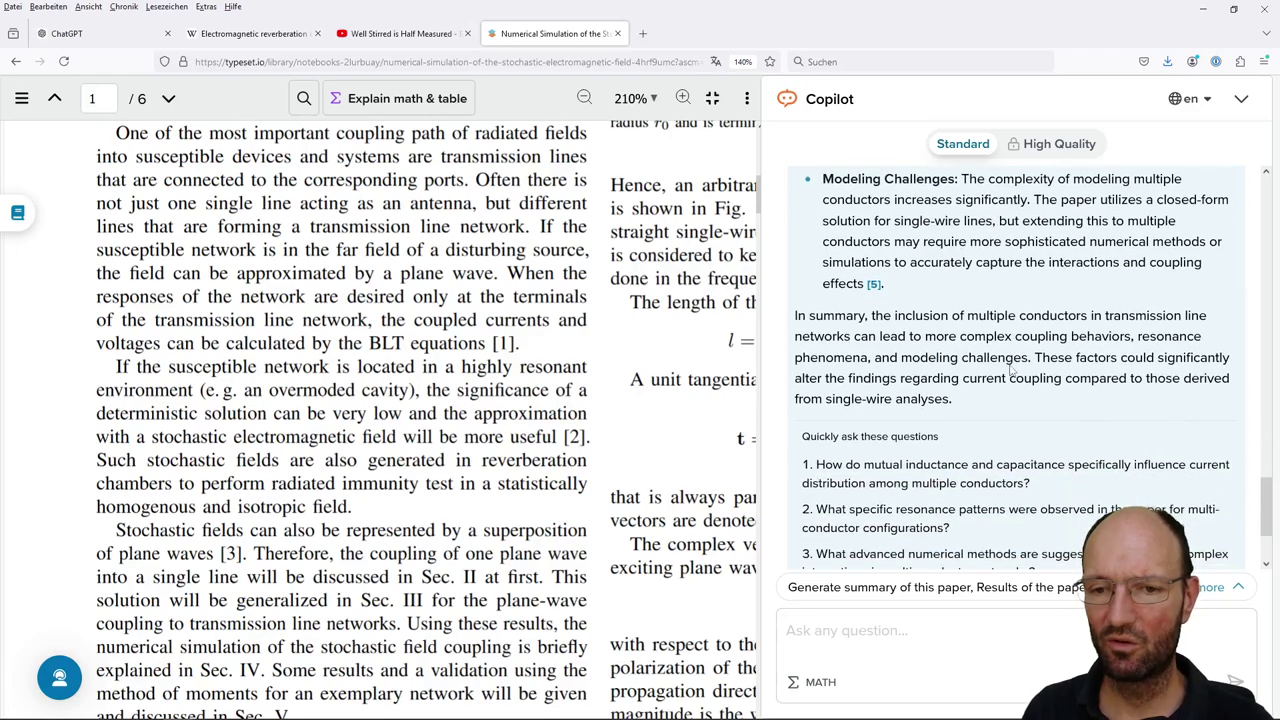
- Start a find-in-page search for 'matrix', then clear the search term
key("ctrl+f")
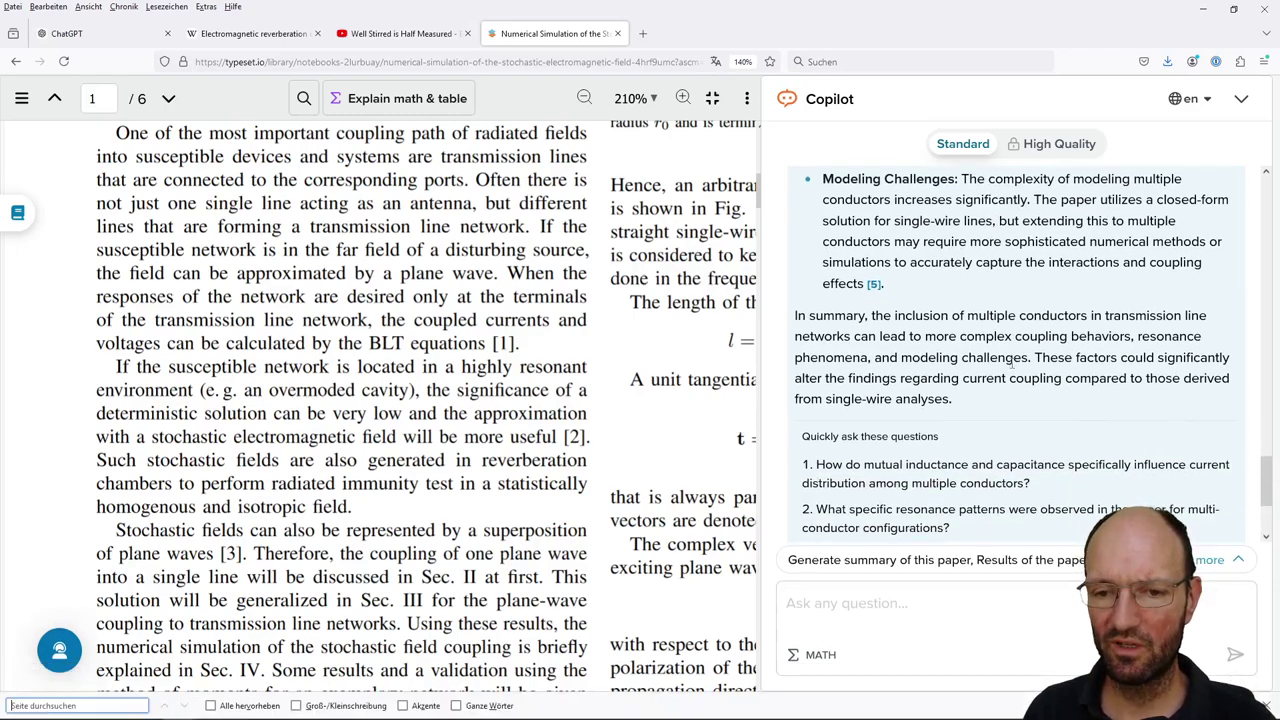
type("matrix")
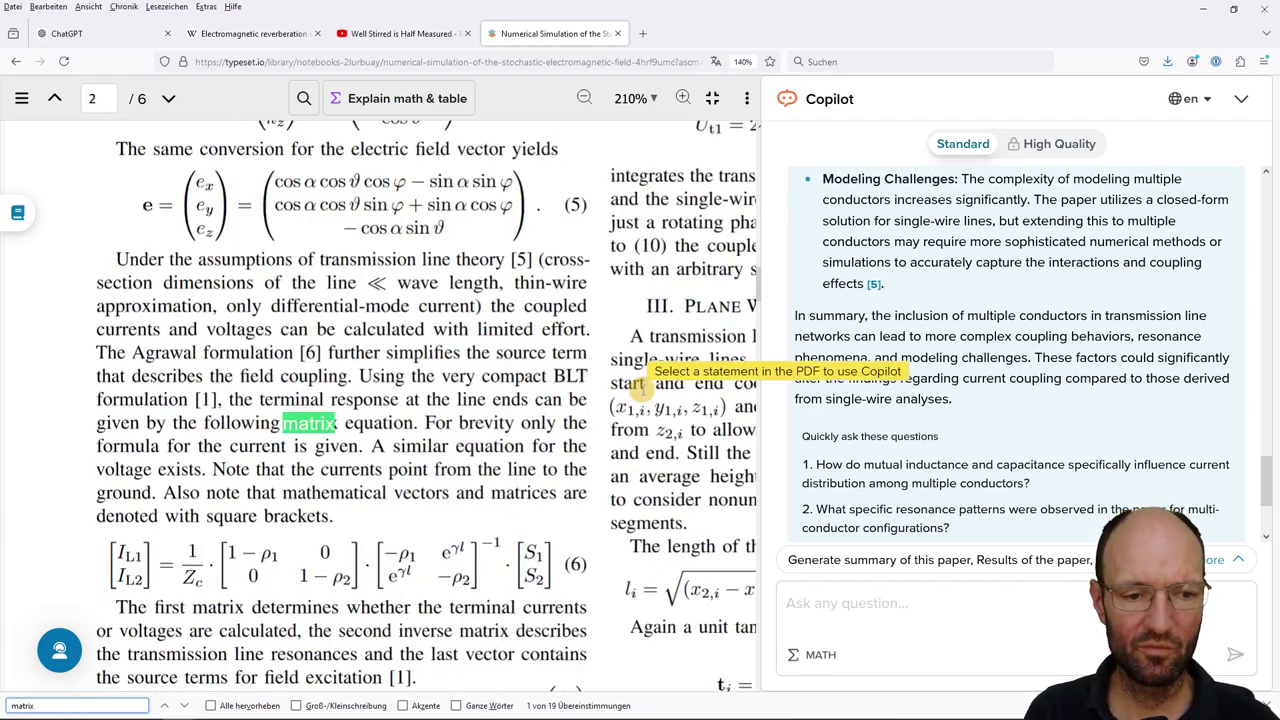
key("BackSpace")
key("BackSpace")
key("BackSpace")
key("BackSpace")
key("BackSpace")
key("BackSpace")
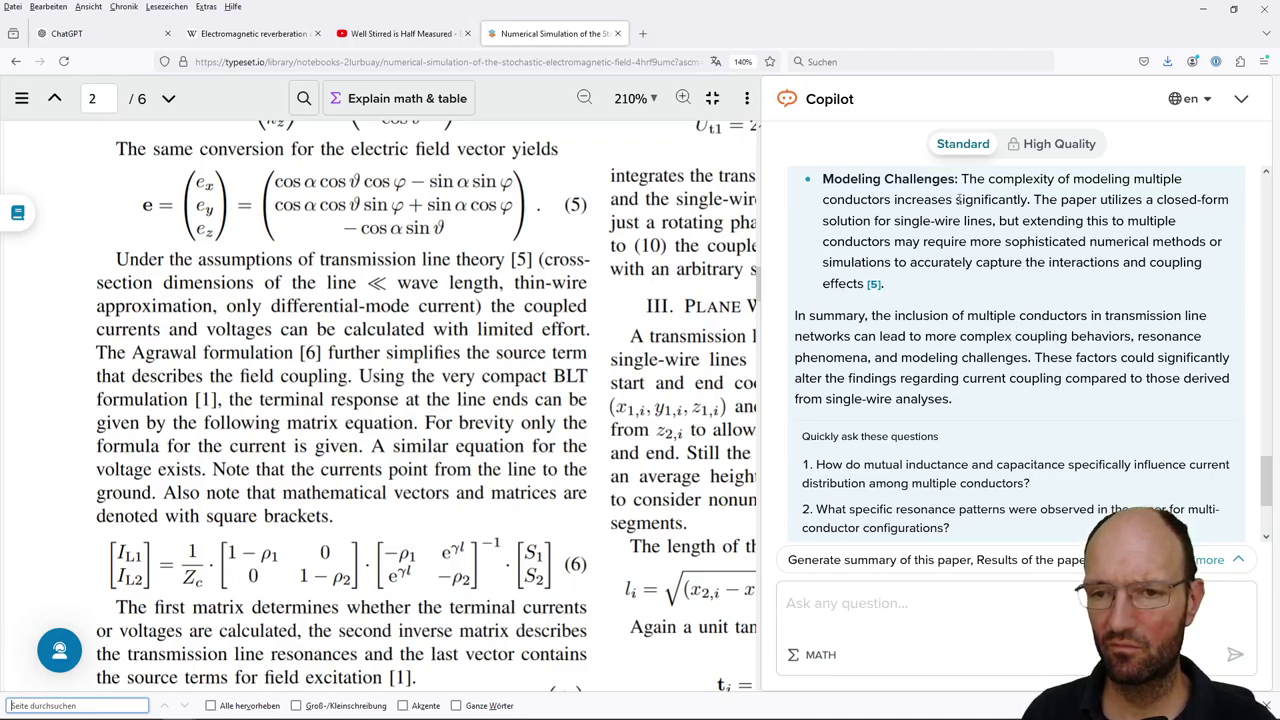
- Search the paper for 'significantly', copied from the Copilot answer, and step through its matches
left_click_drag(957, 198, 1028, 199)
key("ctrl+c")
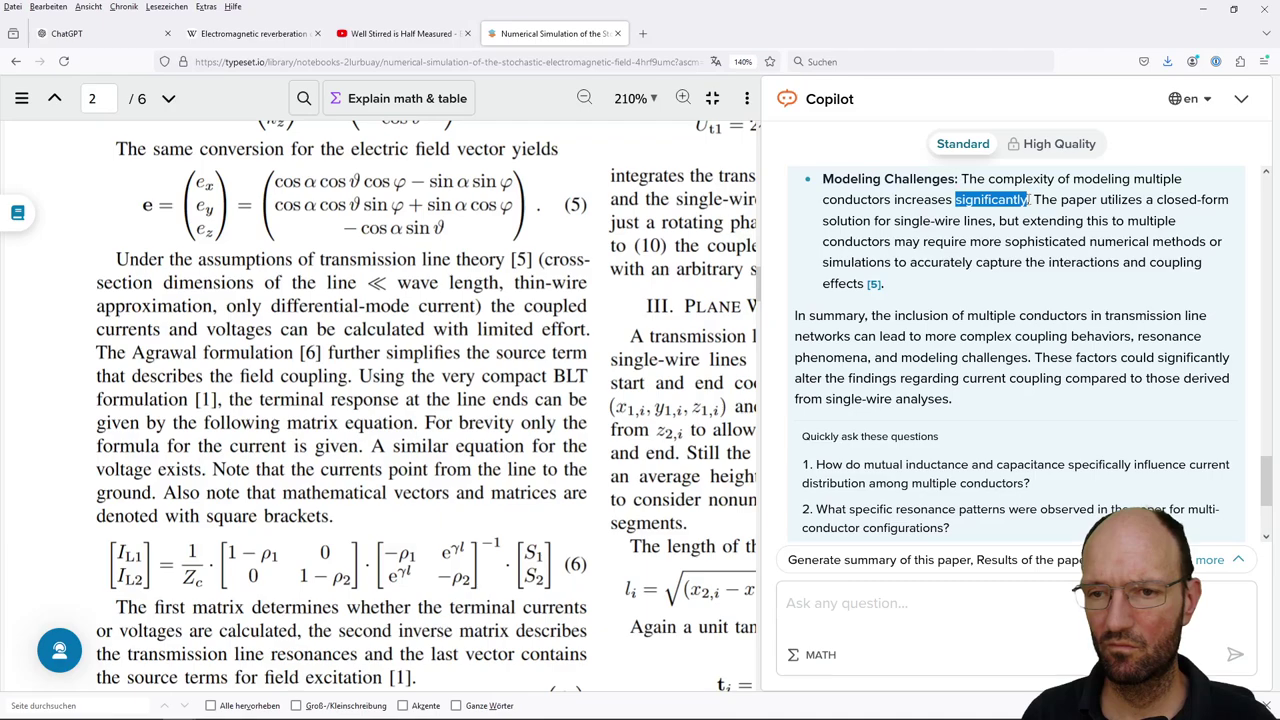
left_click(93, 708)
key("ctrl+v")
left_click(185, 706)
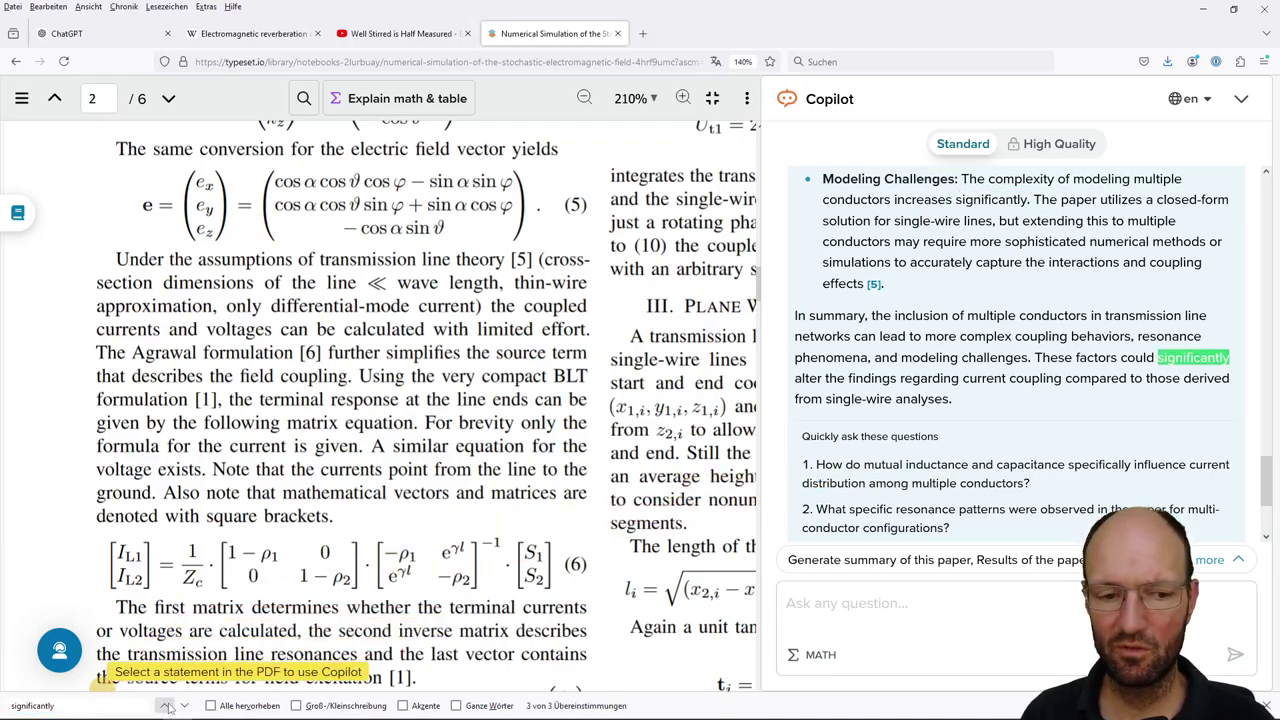
left_click(165, 706)
left_click(185, 706)
- Search for 'matrix' and step through its 19 matches to page 3's propagation matrix [Γ]
double_click(56, 704)
type("matrix")
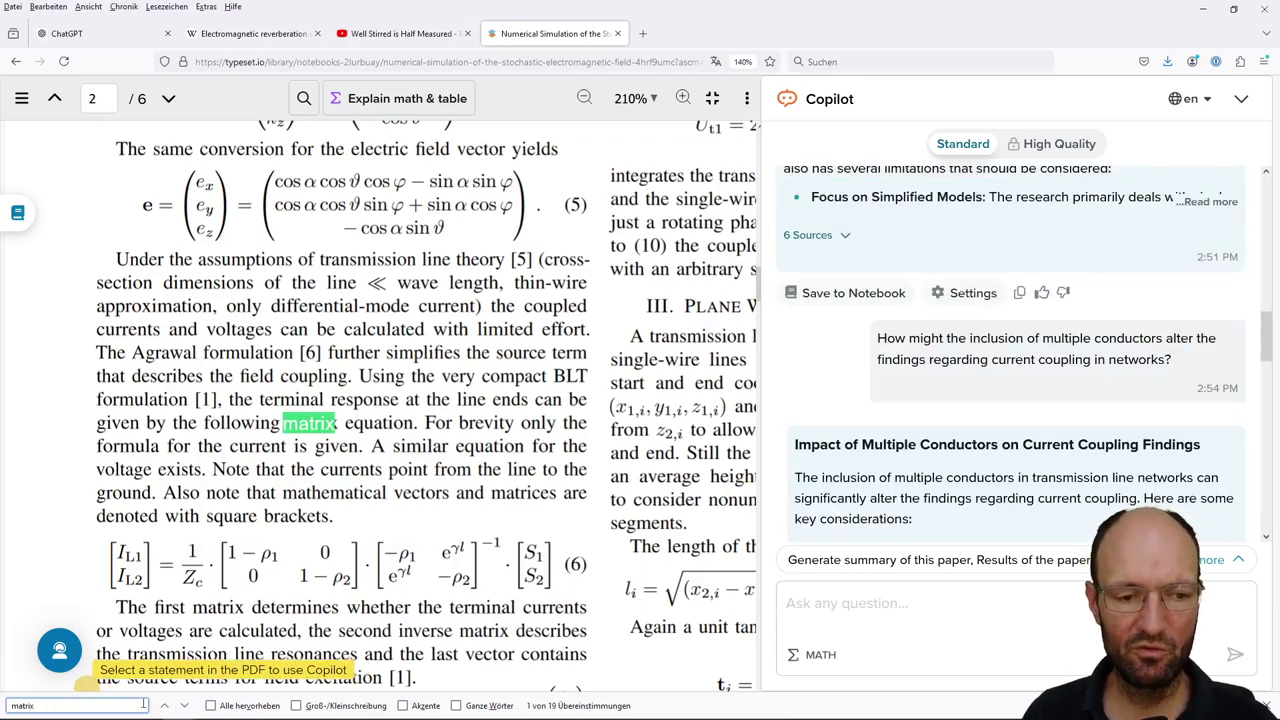
left_click(185, 706)
left_click(185, 706)
left_click(185, 706)
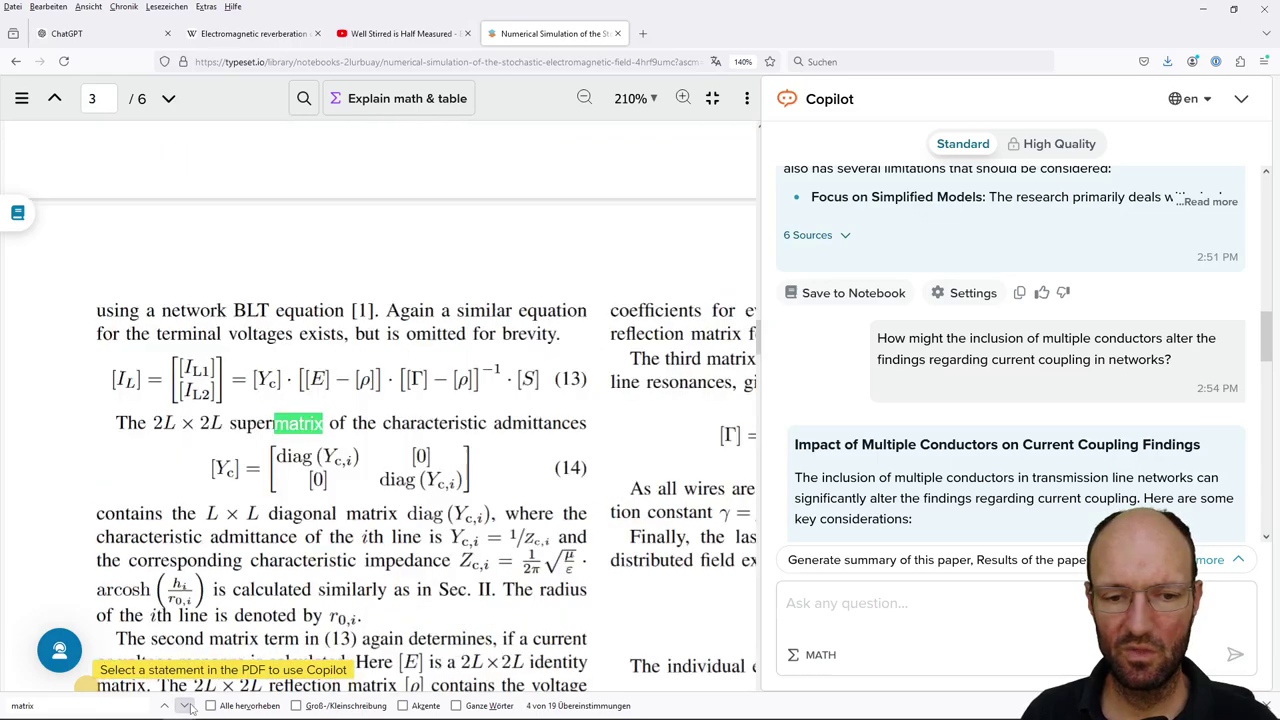
left_click(185, 706)
left_click(185, 706)
left_click(185, 706)
left_click(185, 706)
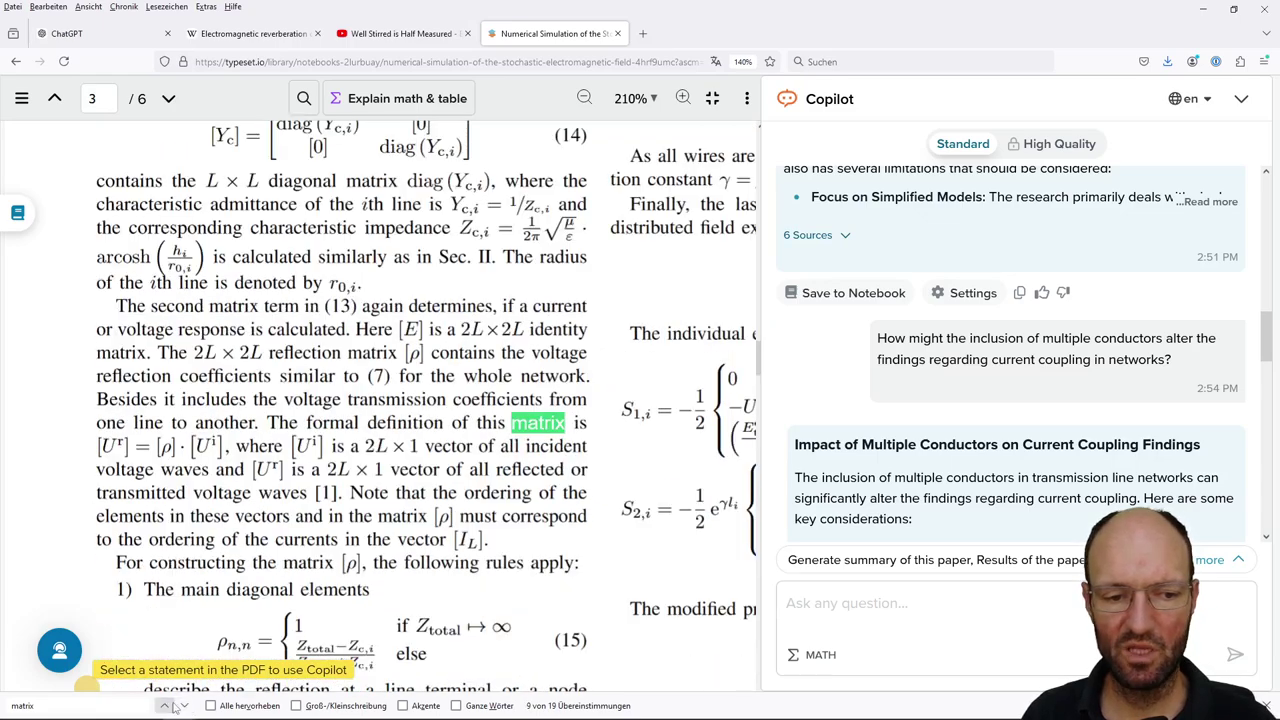
left_click(166, 706)
left_click(166, 706)
left_click(166, 706)
left_click(166, 706)
left_click(166, 706)
left_click(166, 706)
left_click(166, 706)
left_click(166, 706)
left_click(166, 706)
left_click(166, 706)
left_click(166, 706)
left_click(166, 706)
left_click(166, 706)
left_click(166, 706)
scroll(810, 423, "down", 15)
scroll(910, 400, "up", 8)
scroll(910, 398, "up", 3)
scroll(1082, 347, "down", 10)
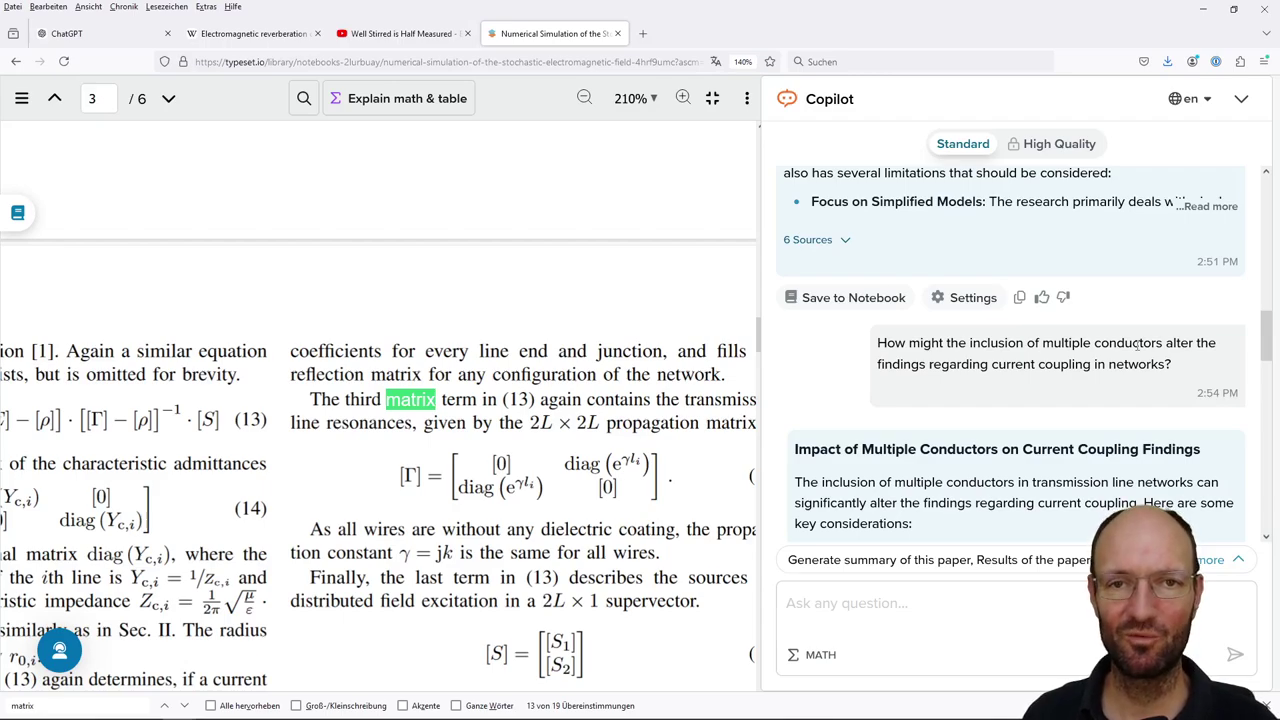
- Scroll the Copilot chat to the Limitations of the Research answer and expand it with Read more
scroll(1137, 344, "down", 2)
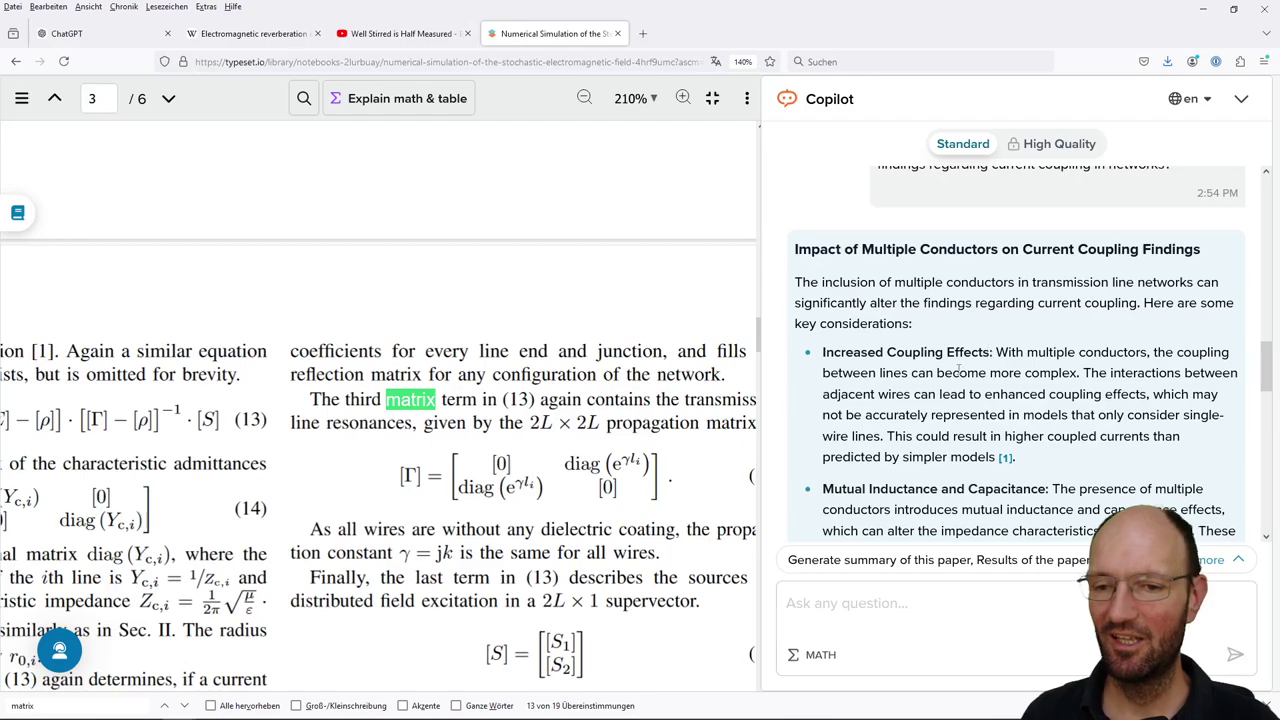
scroll(886, 352, "down", 2)
scroll(921, 307, "up", 2)
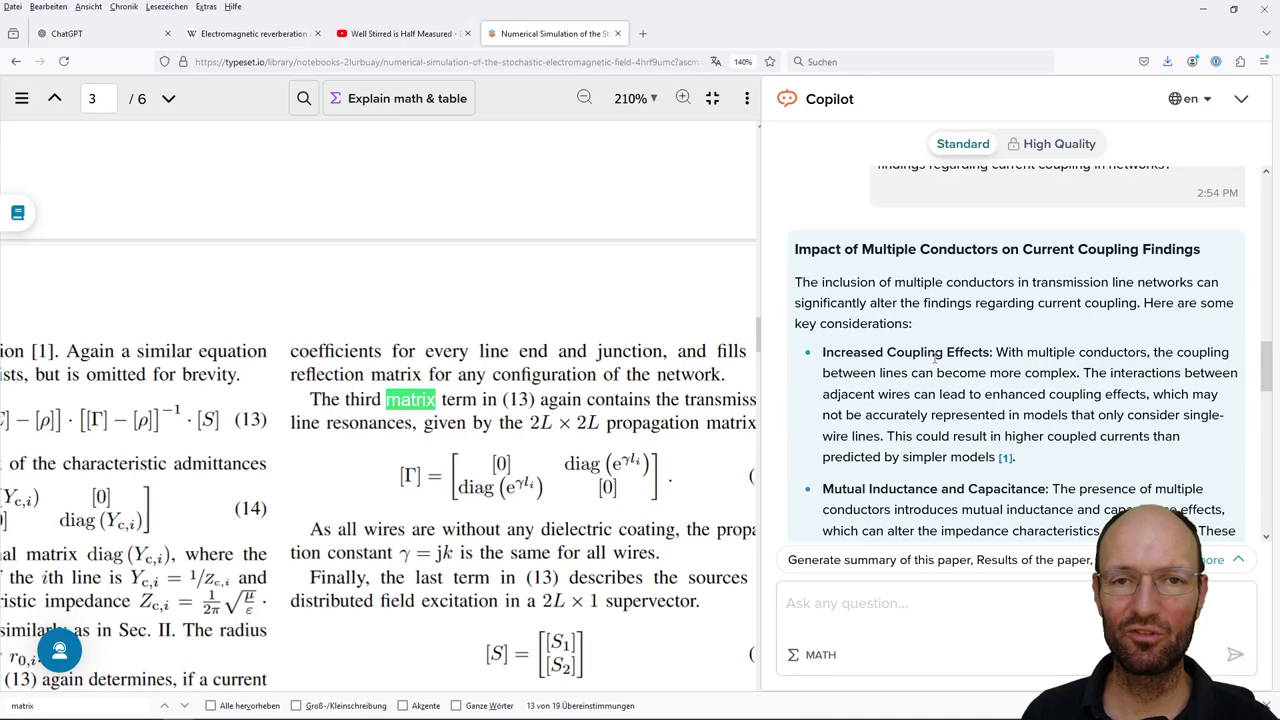
scroll(937, 372, "up", 1)
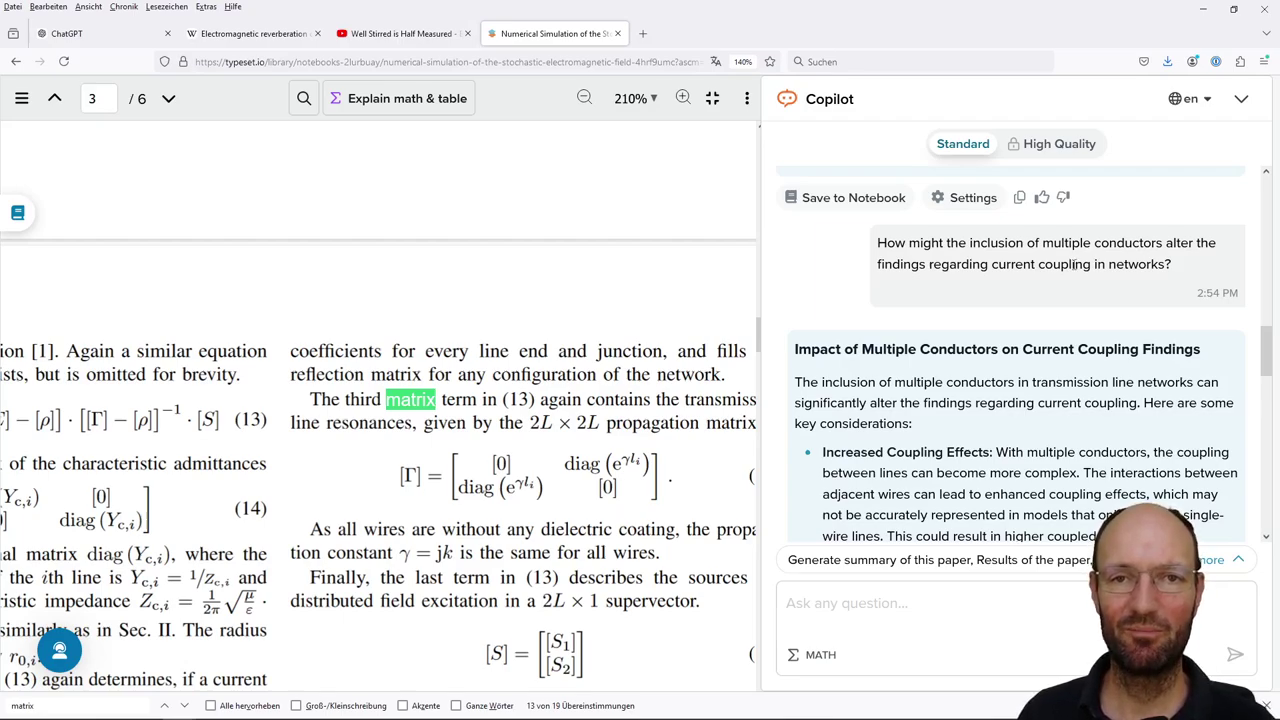
scroll(1075, 280, "down", 8)
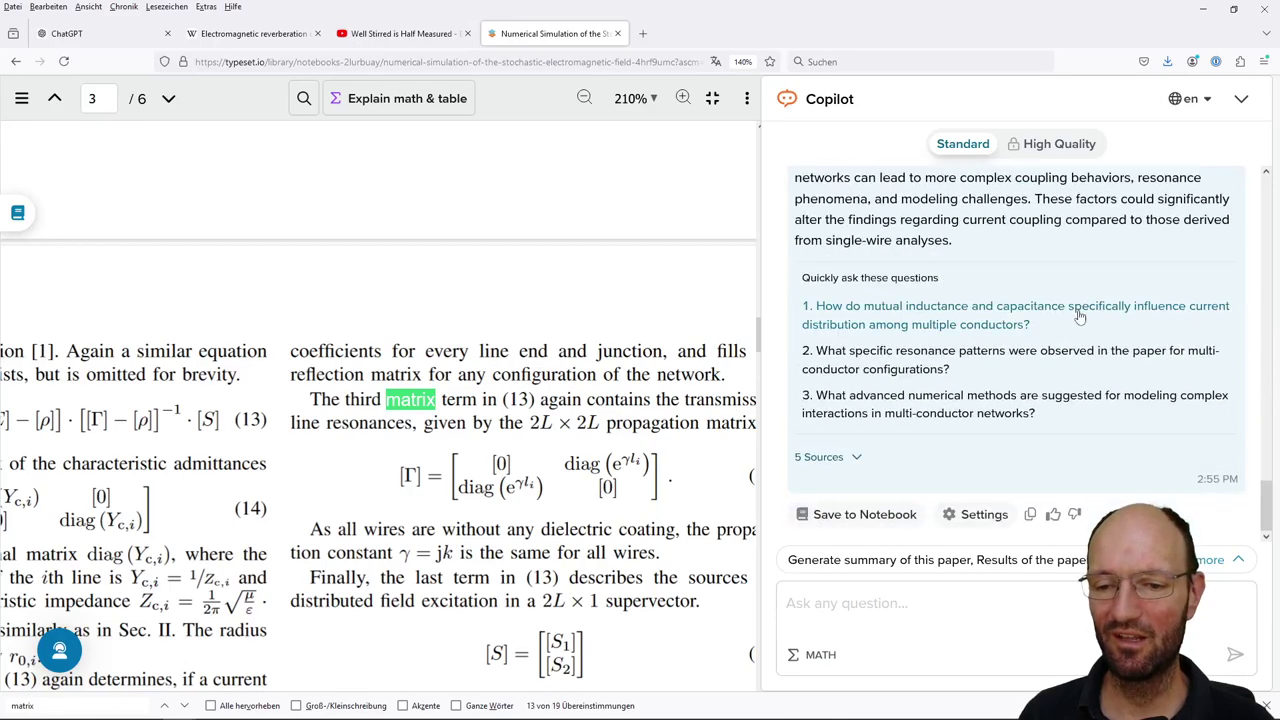
scroll(1078, 314, "up", 10)
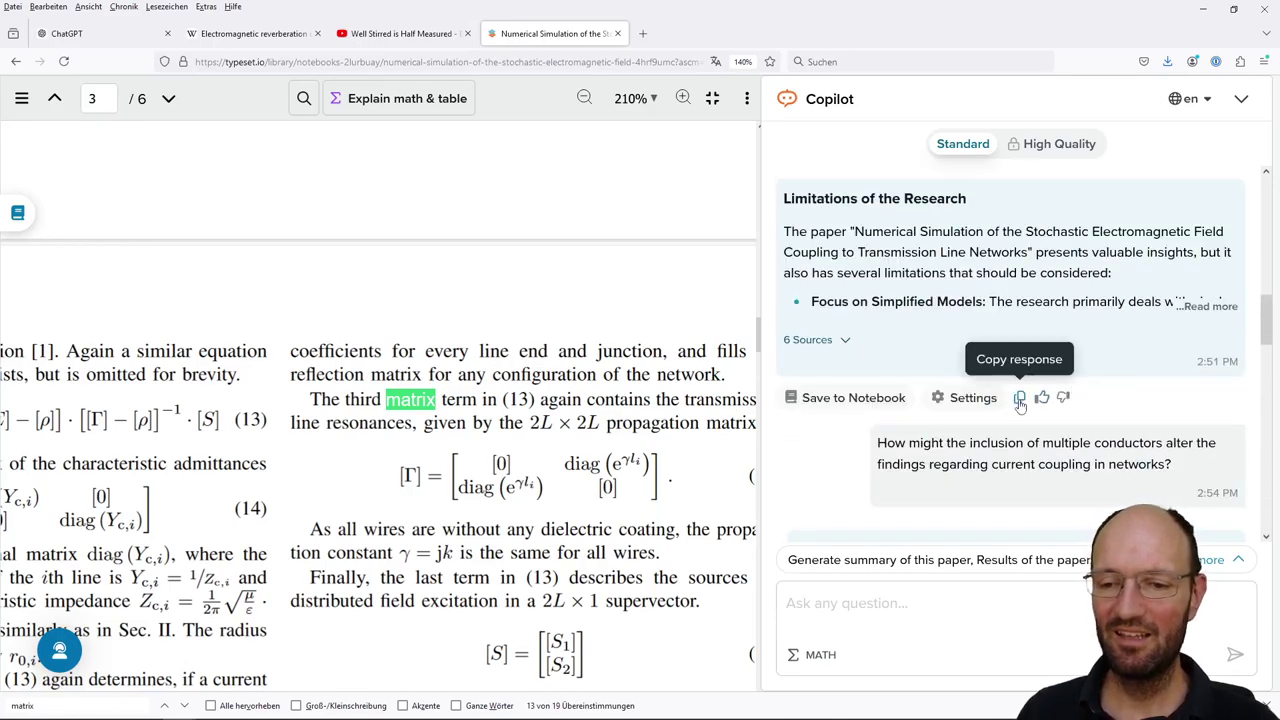
scroll(1020, 404, "down", 1)
scroll(1020, 404, "up", 2)
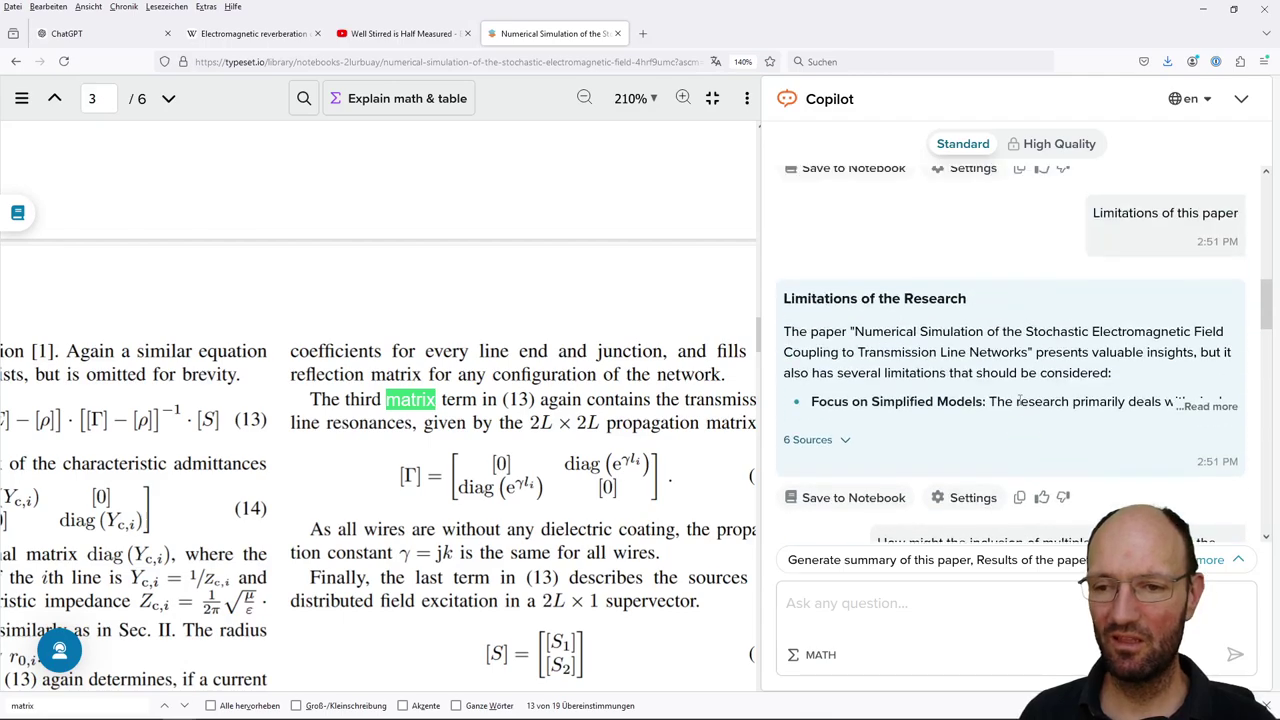
scroll(1018, 401, "up", 2)
scroll(1112, 420, "down", 3)
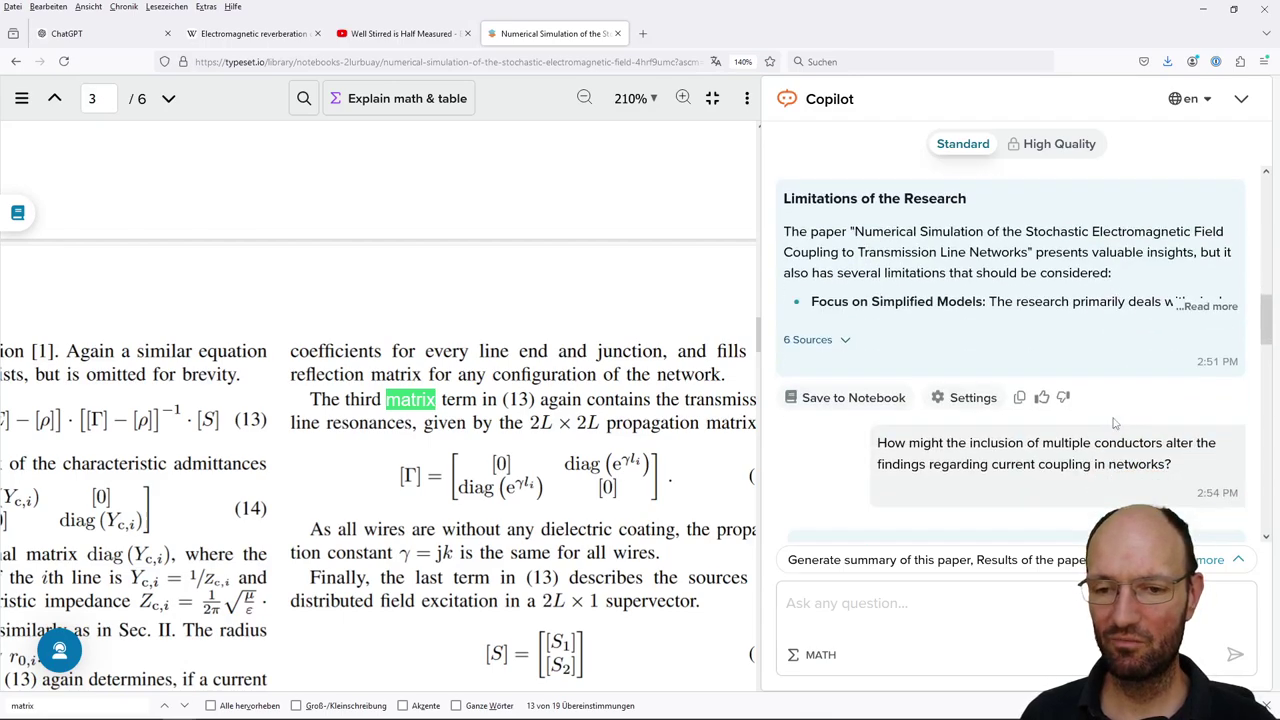
scroll(1115, 423, "down", 6)
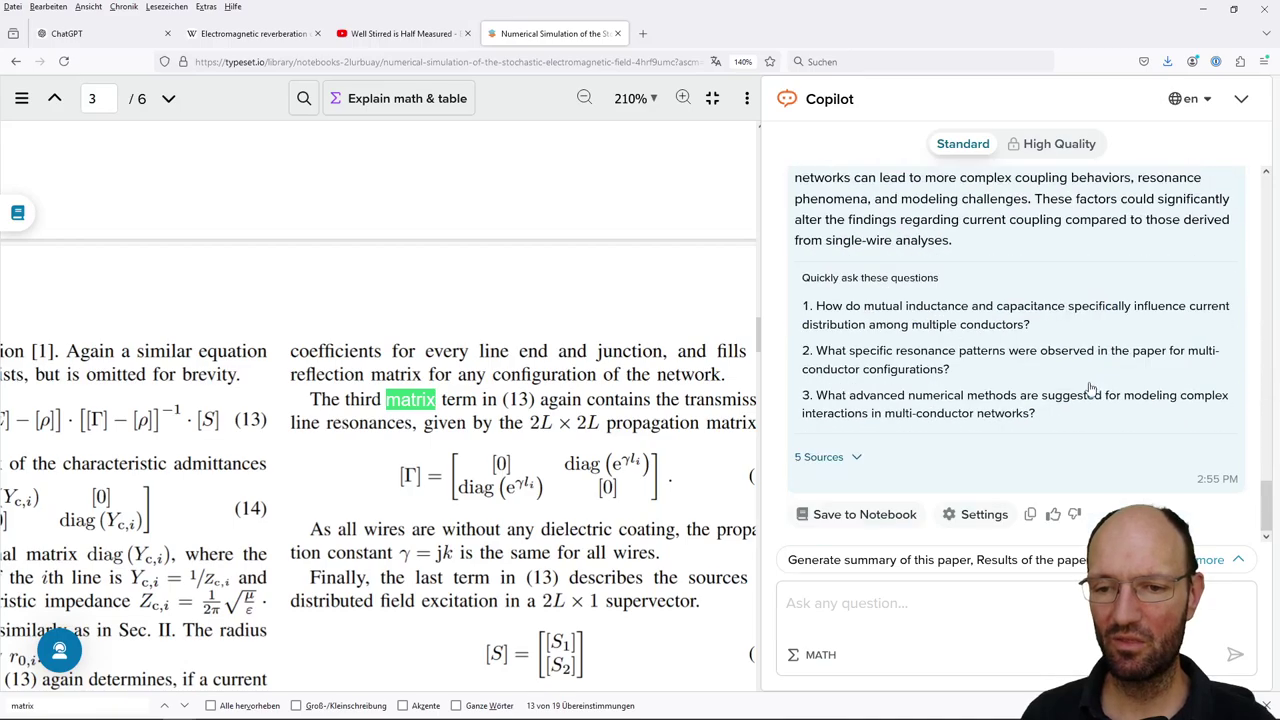
scroll(985, 405, "up", 3)
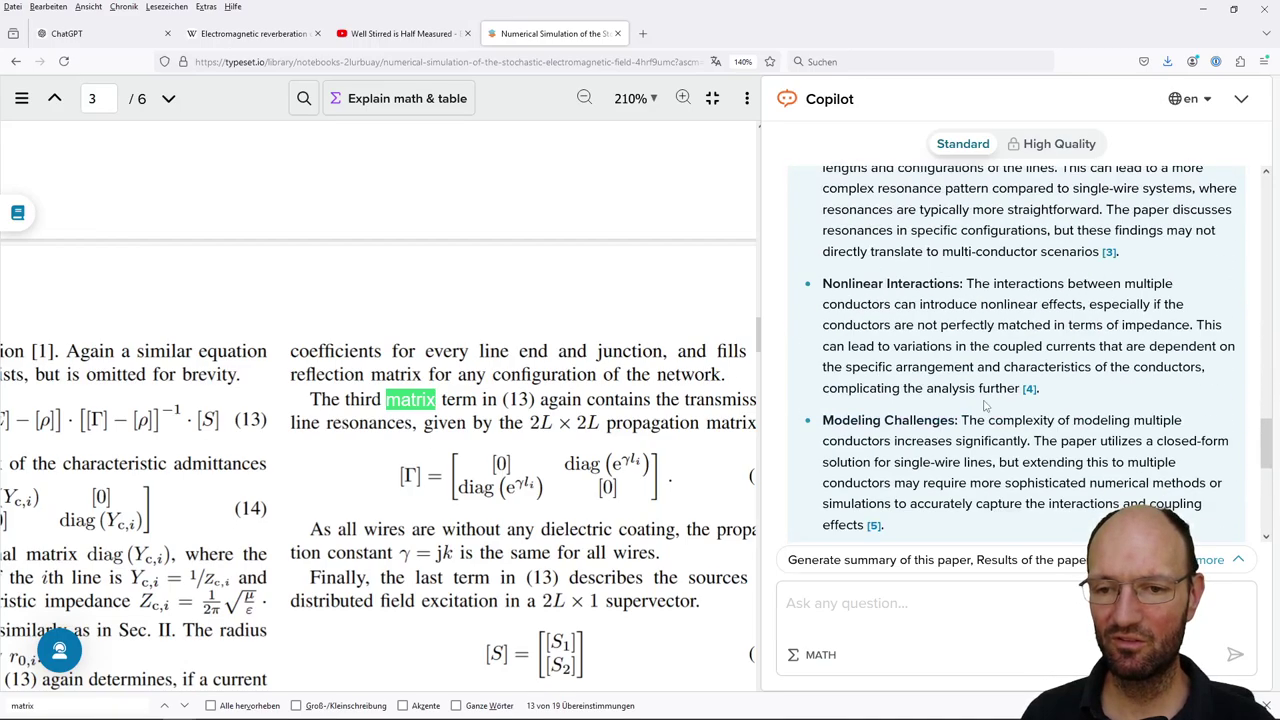
scroll(1050, 390, "up", 5)
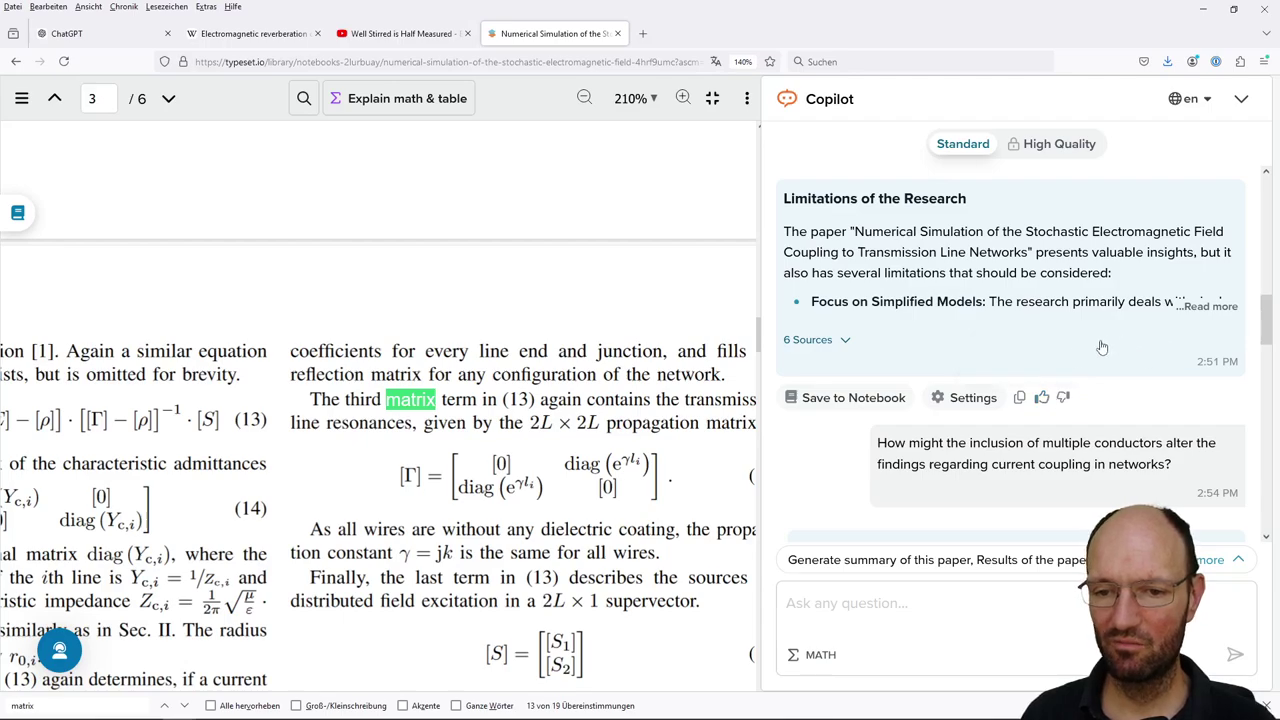
scroll(1172, 401, "up", 3)
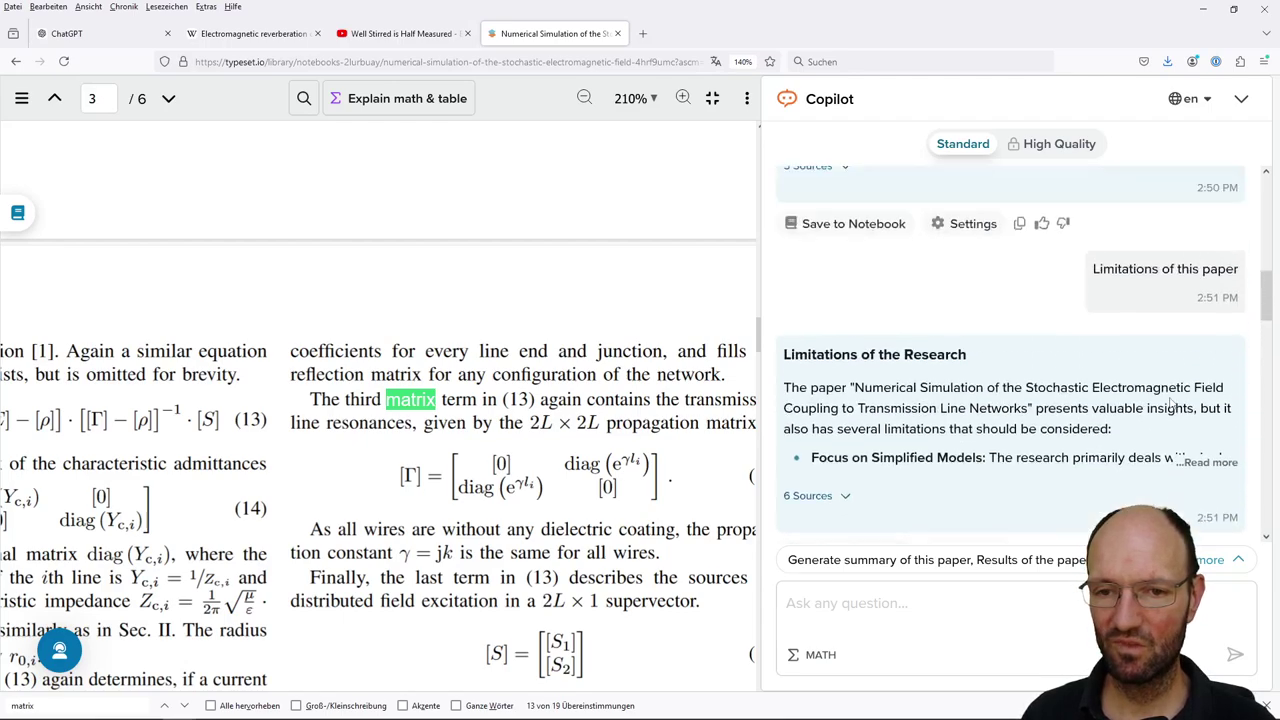
scroll(1172, 401, "down", 3)
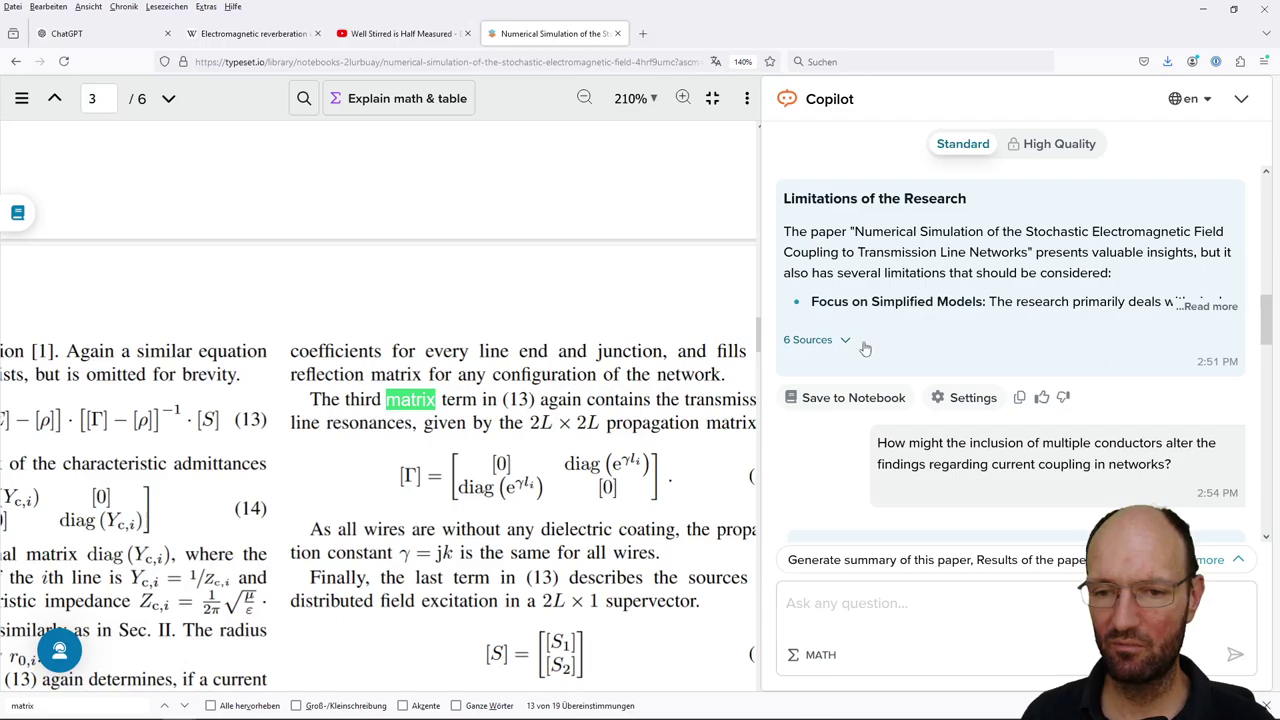
left_click(1203, 306)
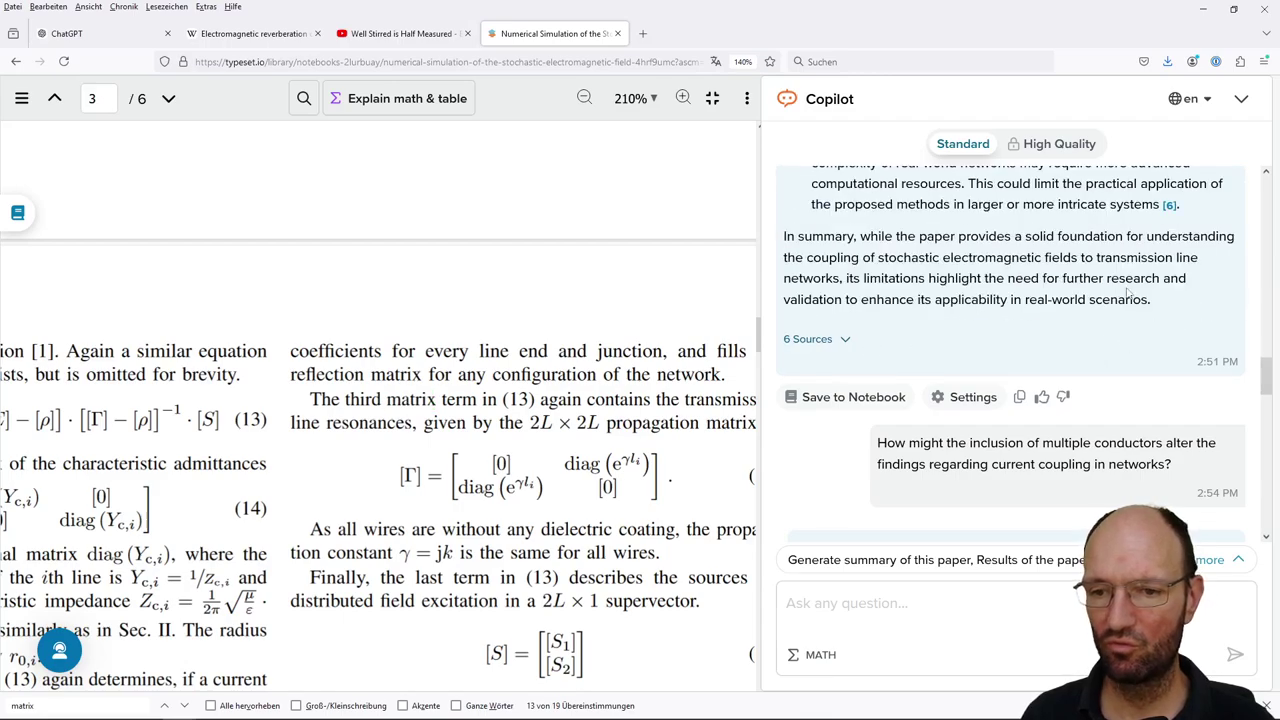
- Read to the answer's end, then open and close the suggested questions list
scroll(1127, 292, "down", 5)
scroll(1127, 292, "up", 5)
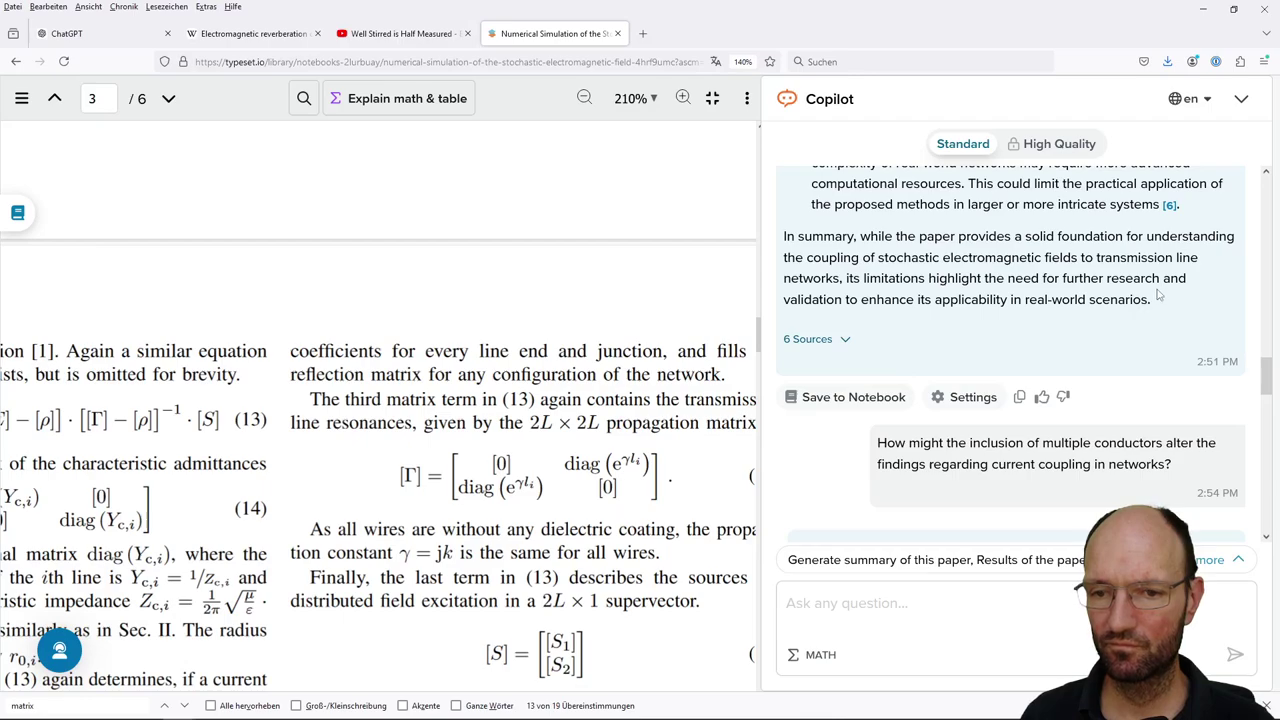
scroll(1156, 294, "down", 4)
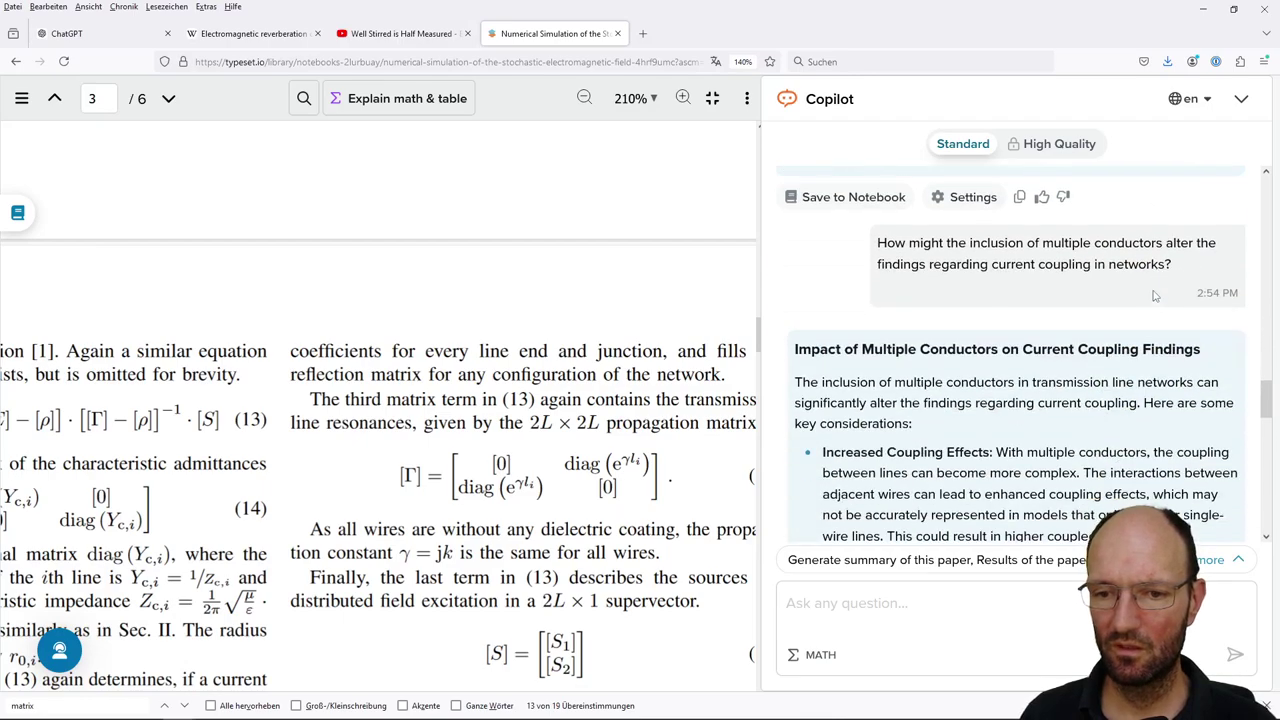
scroll(1153, 296, "down", 10)
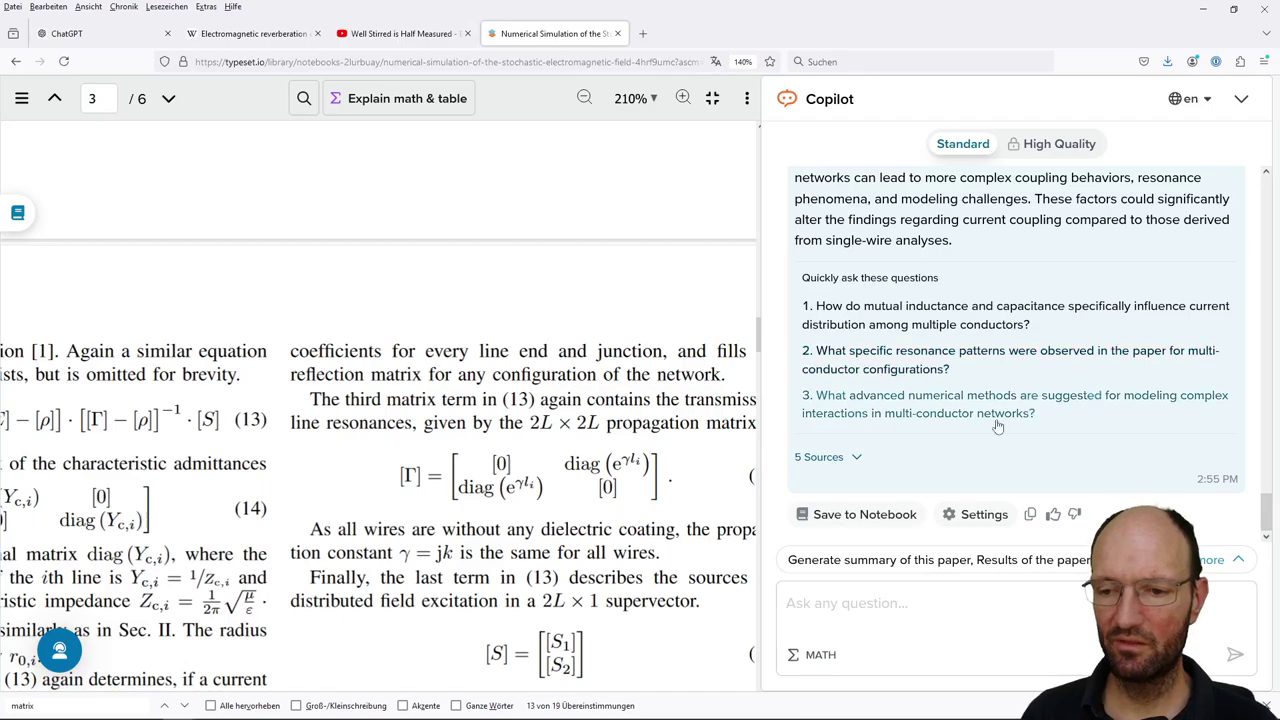
left_click(1211, 559)
scroll(1077, 491, "down", 3)
scroll(1100, 470, "up", 3)
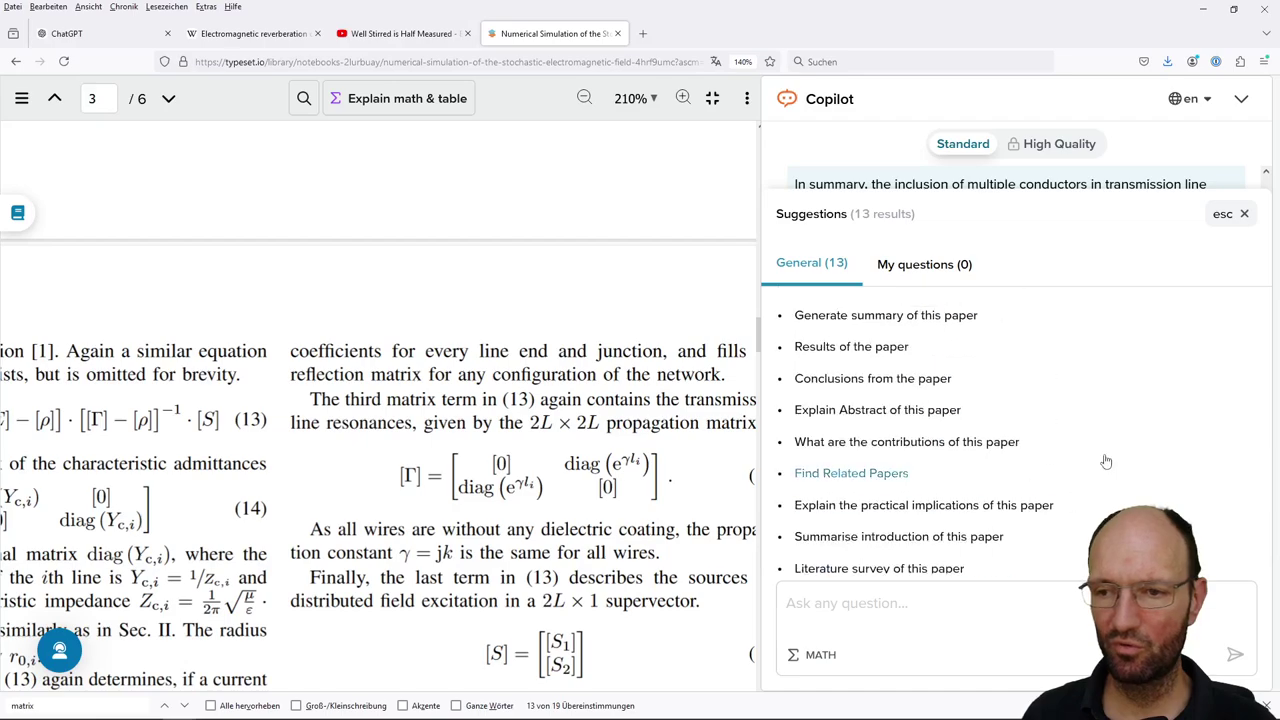
left_click(1244, 214)
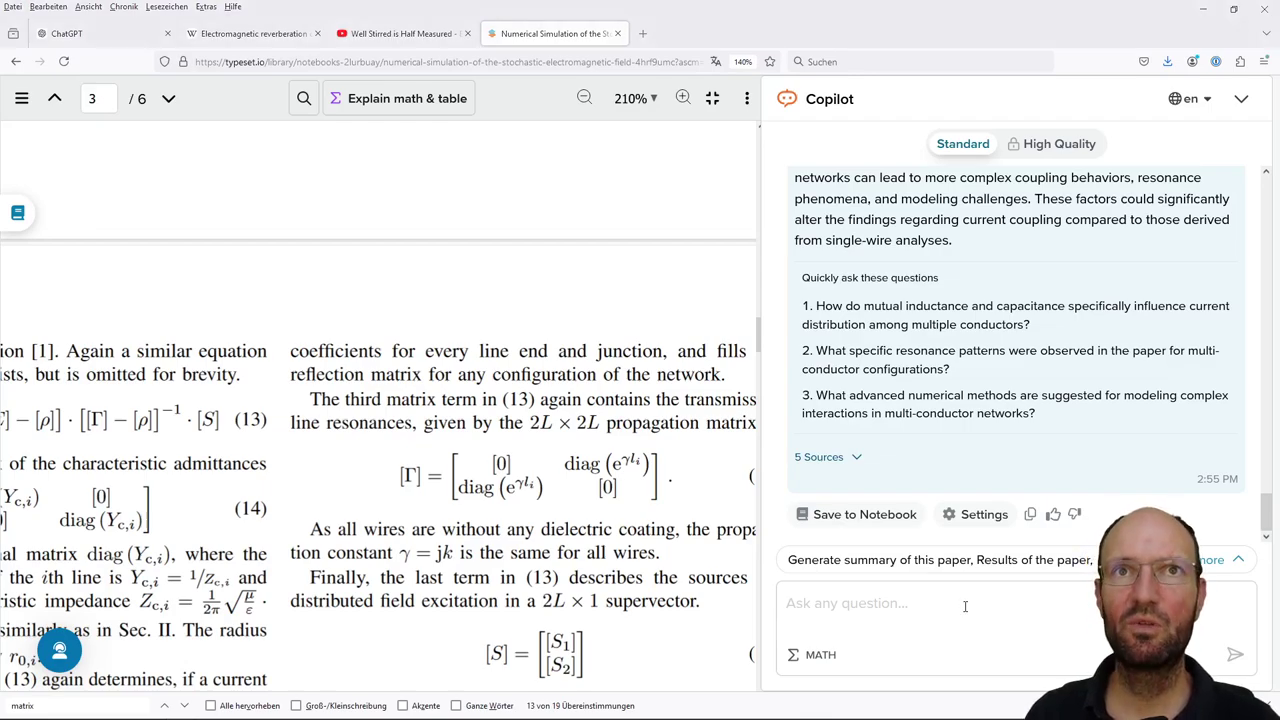
- Send Copilot the question 'How can the length of a transmission line be calculated?'
key("alt+Tab")
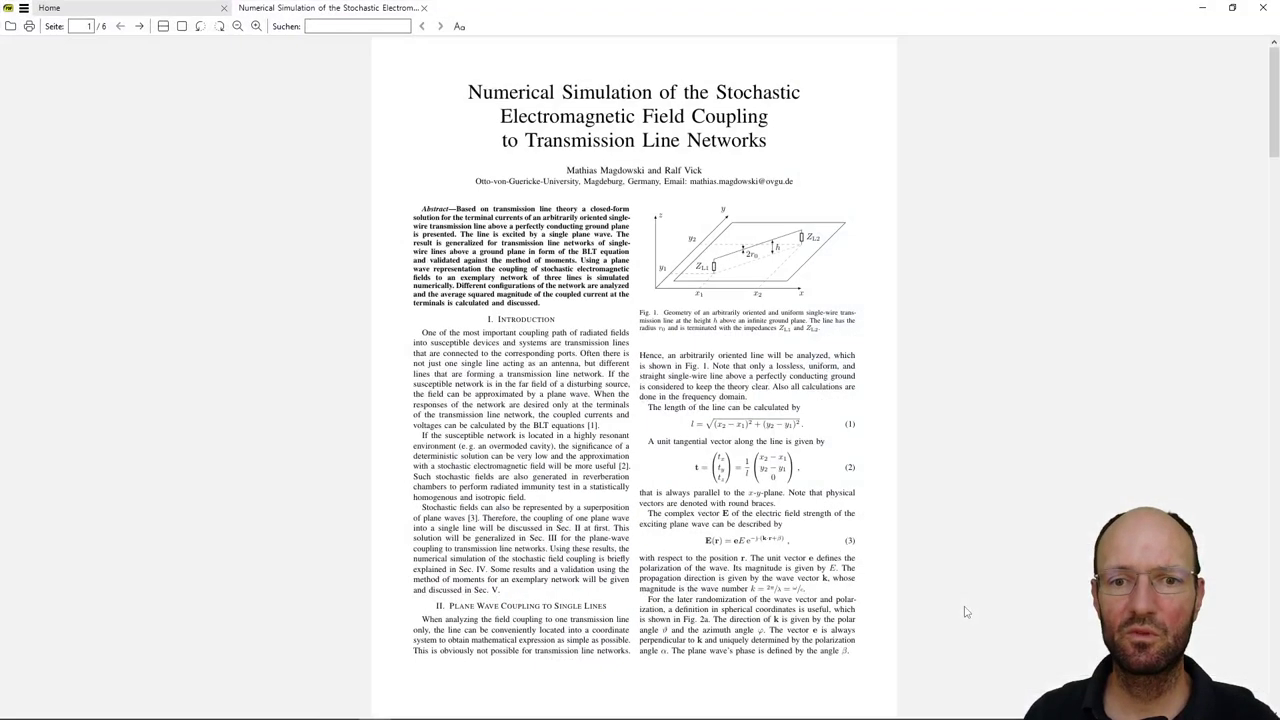
left_click(1201, 8)
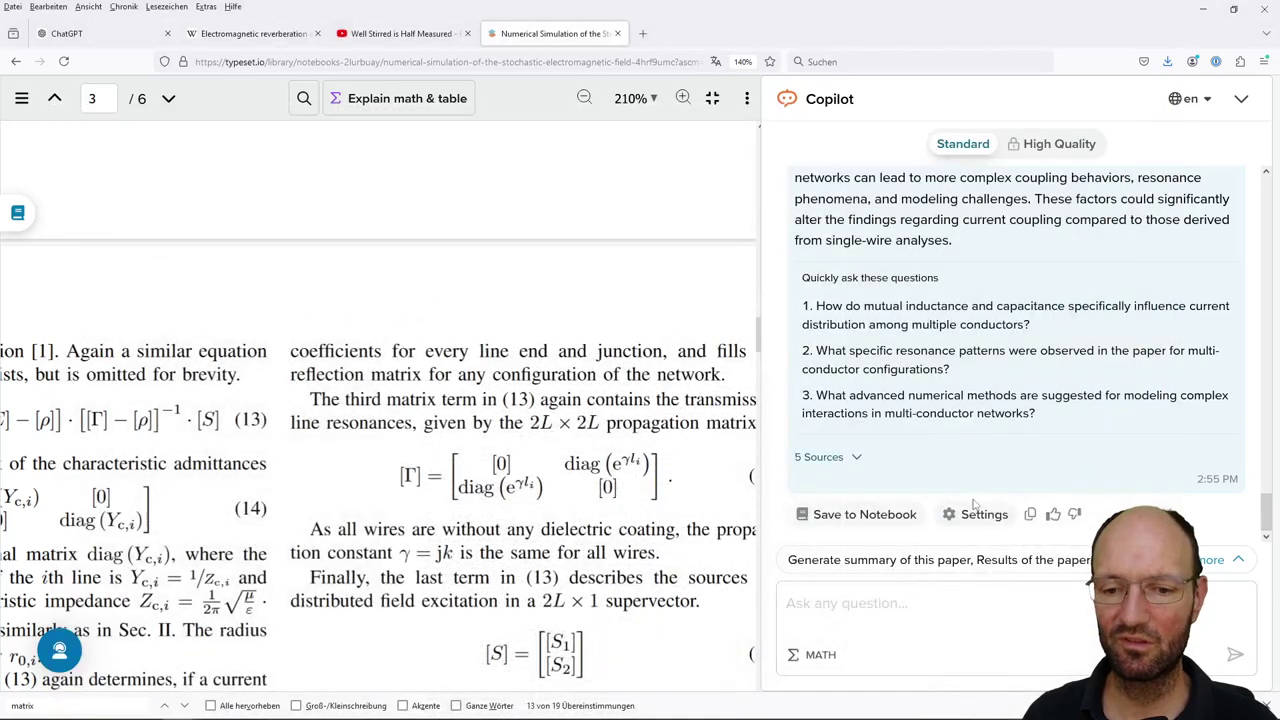
type("H")
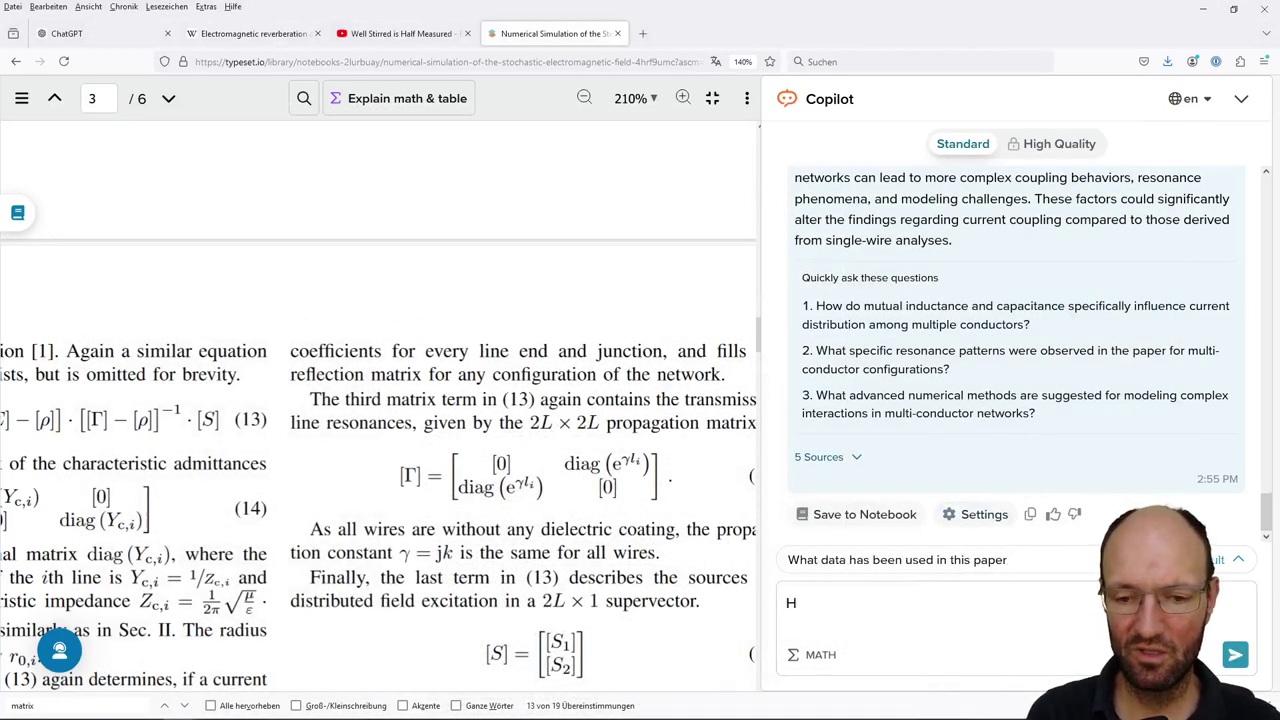
type("ow i")
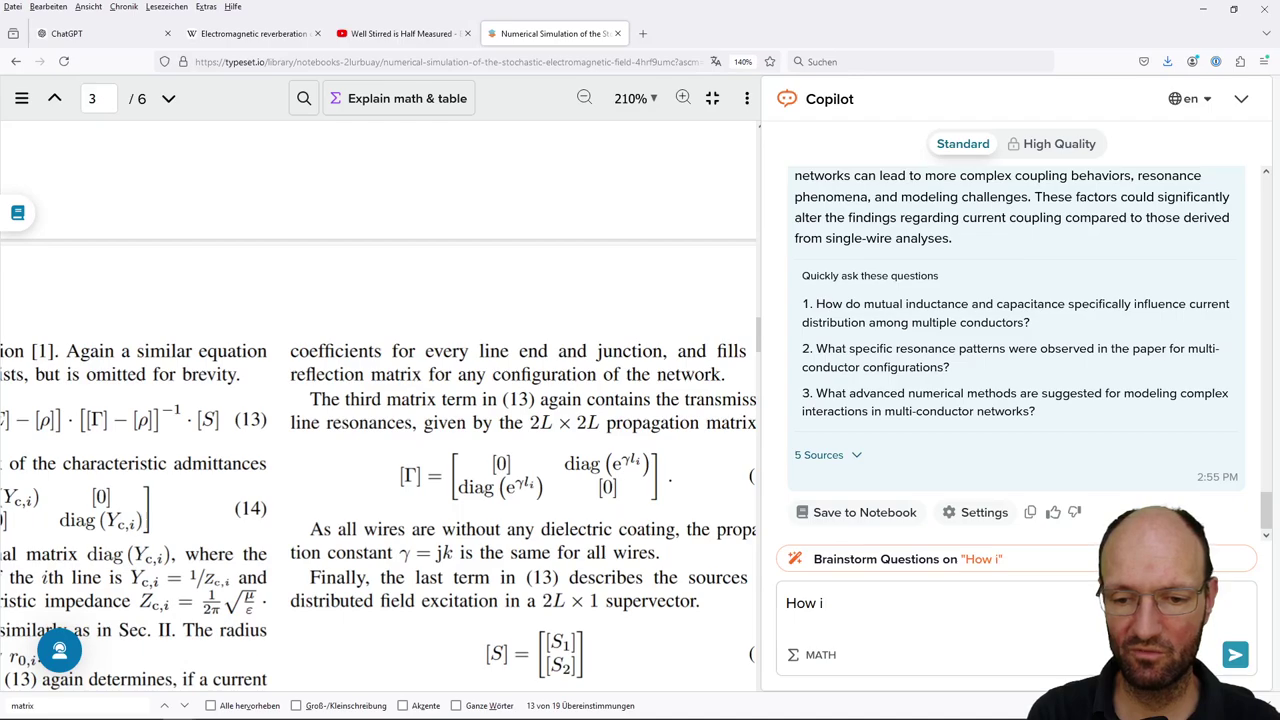
type("s")
key("BackSpace")
key("BackSpace")
type("can the length of")
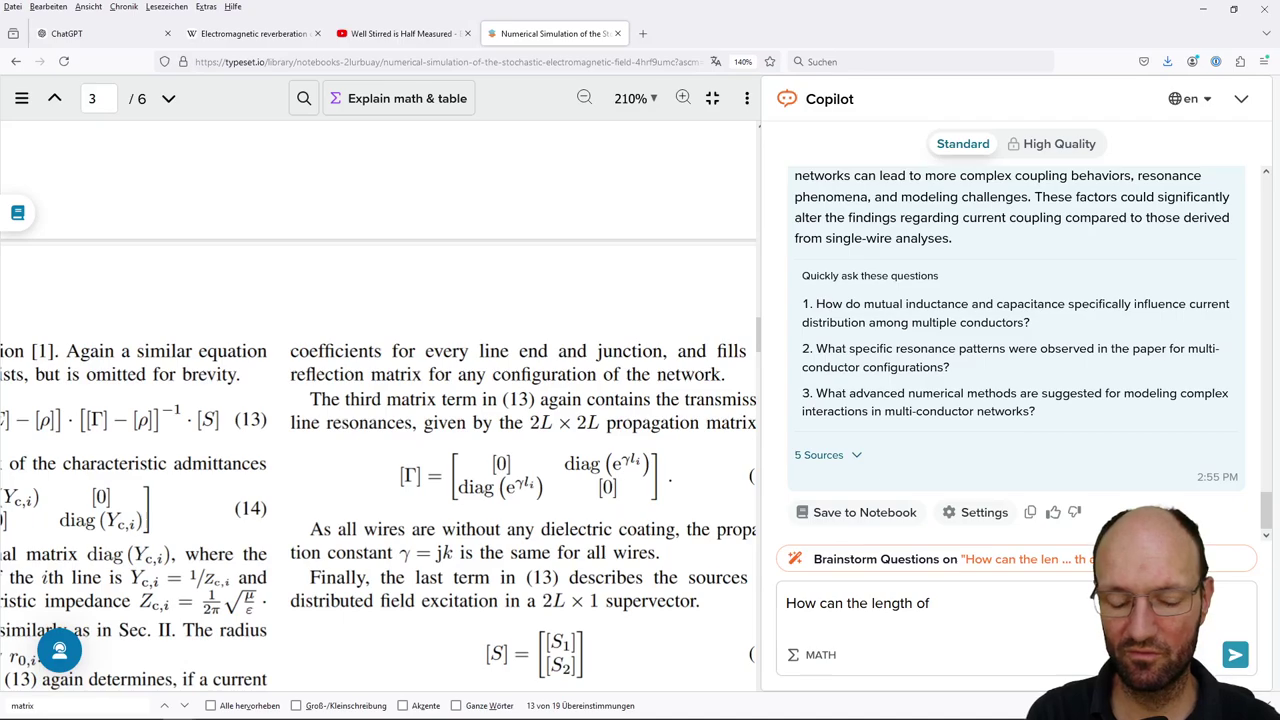
type(" a tranm")
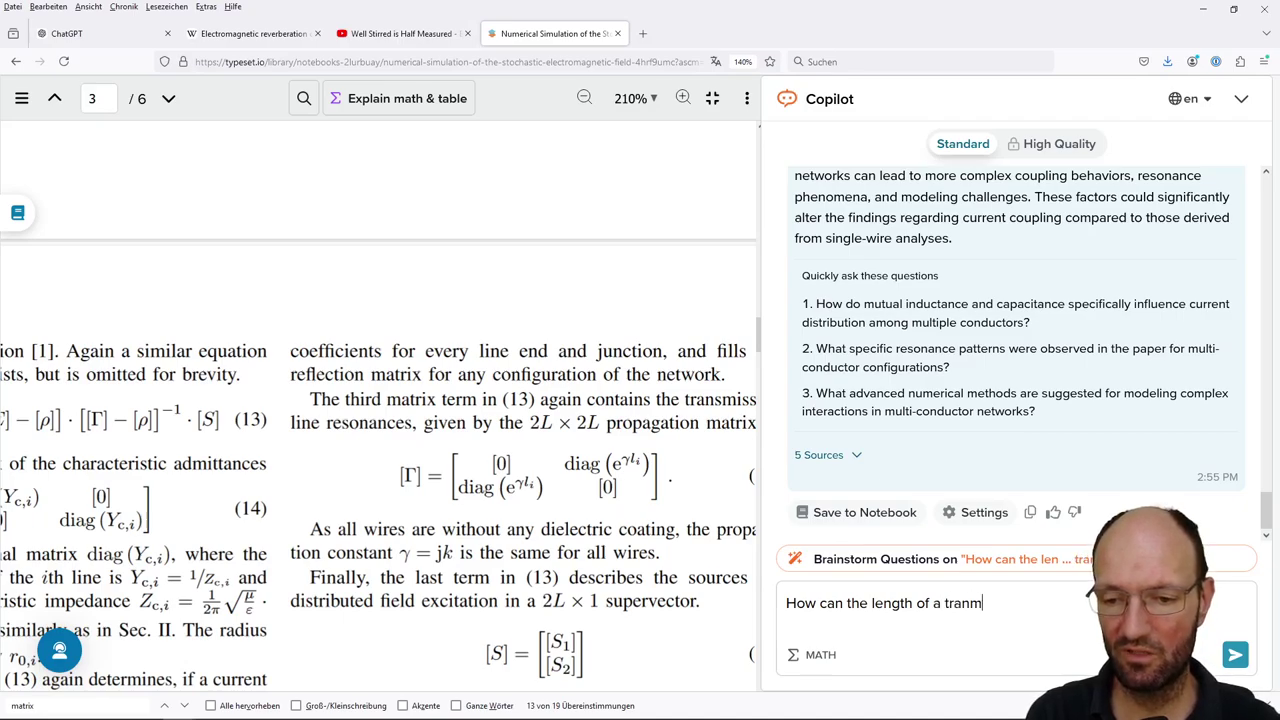
type("ission")
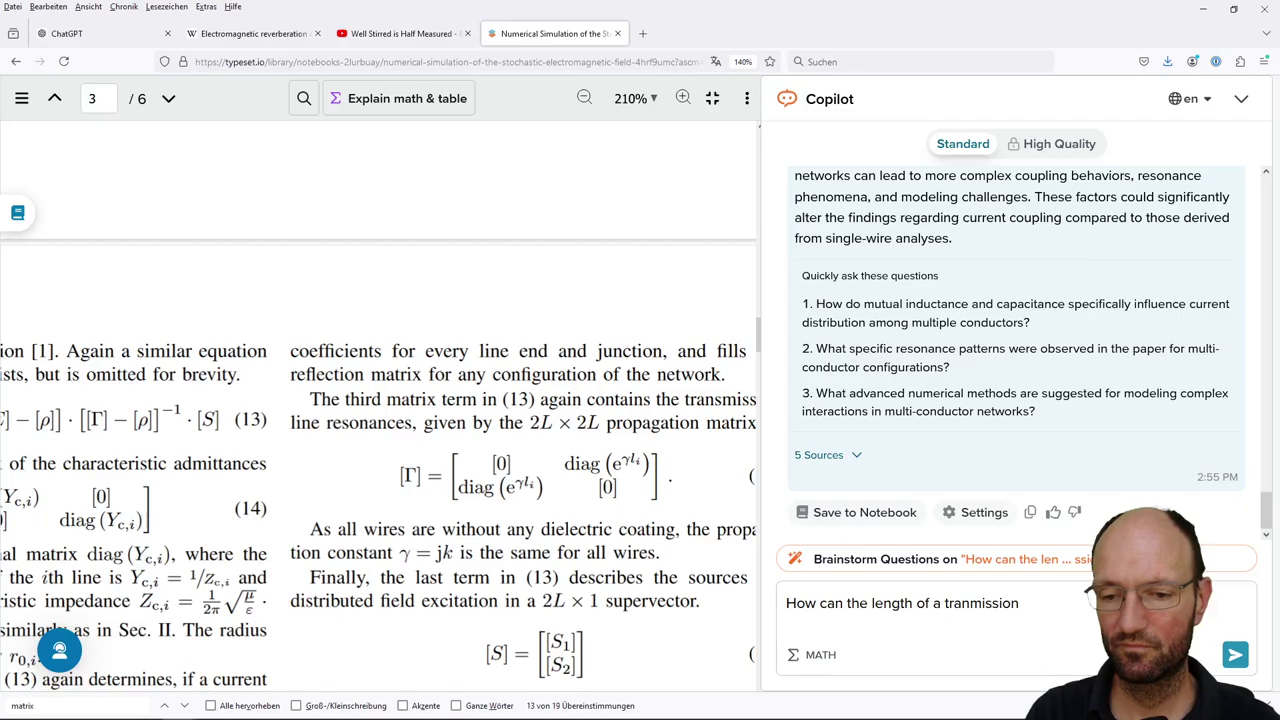
type("s")
key("End")
type("line")
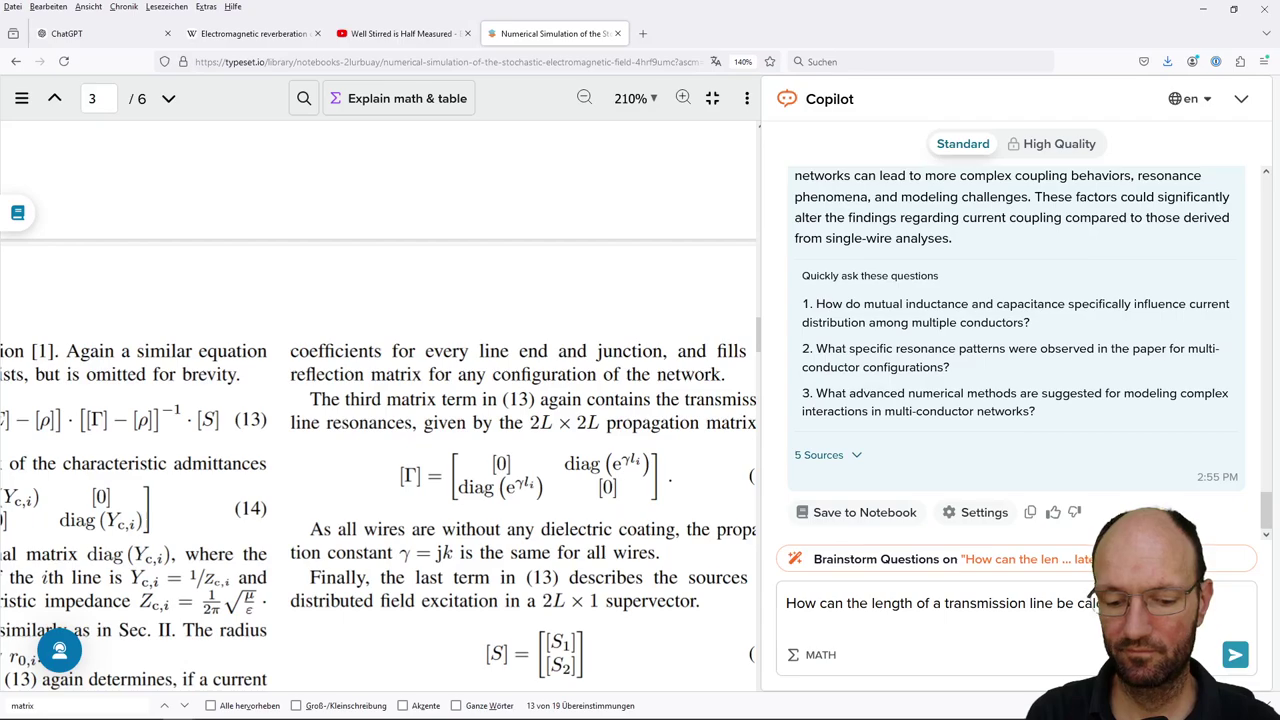
type(" be calculated?")
key("Return")
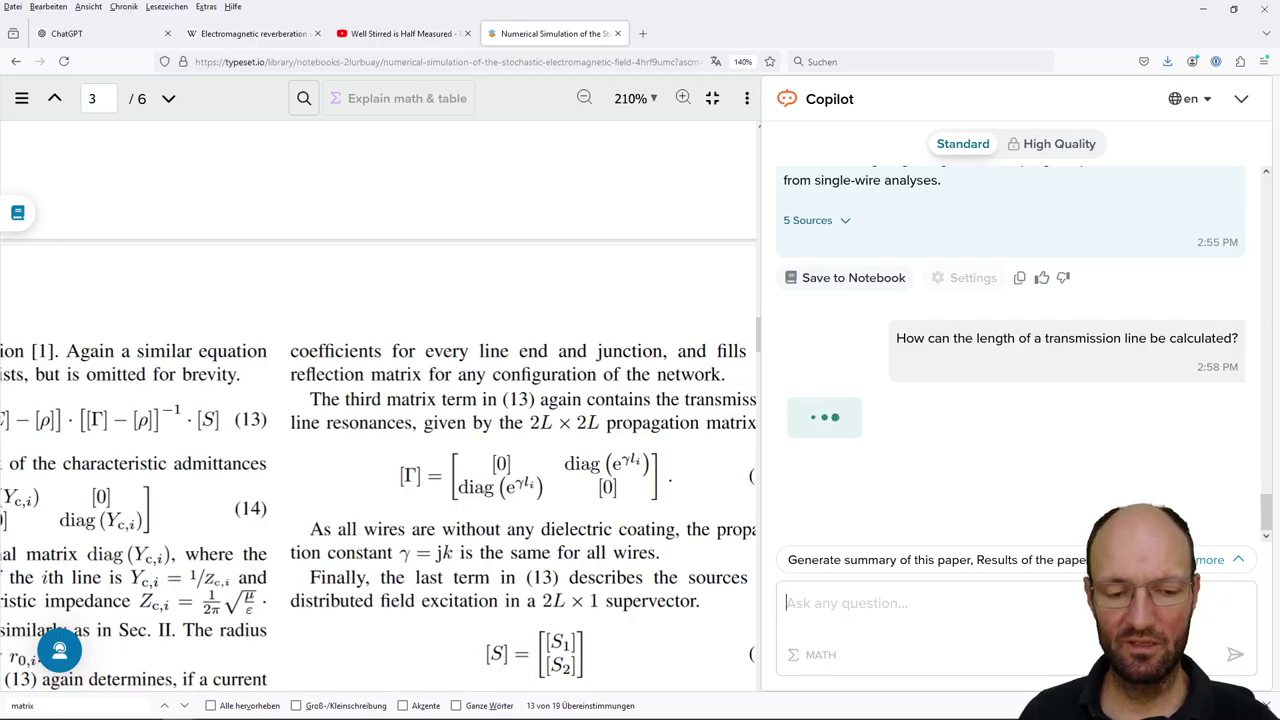
- Show the paper at fit width in Sumatra PDF and select equation (1)'s x2 − x1 term
key("alt+Tab")
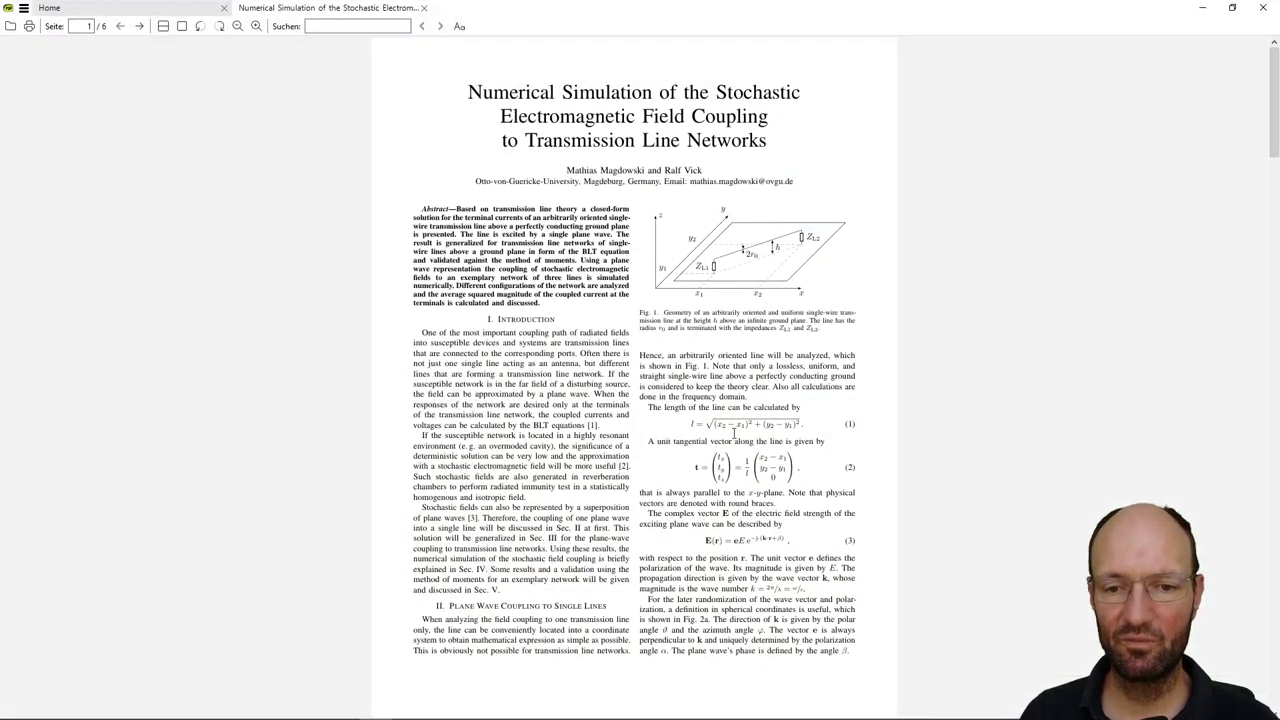
key("ctrl+2")
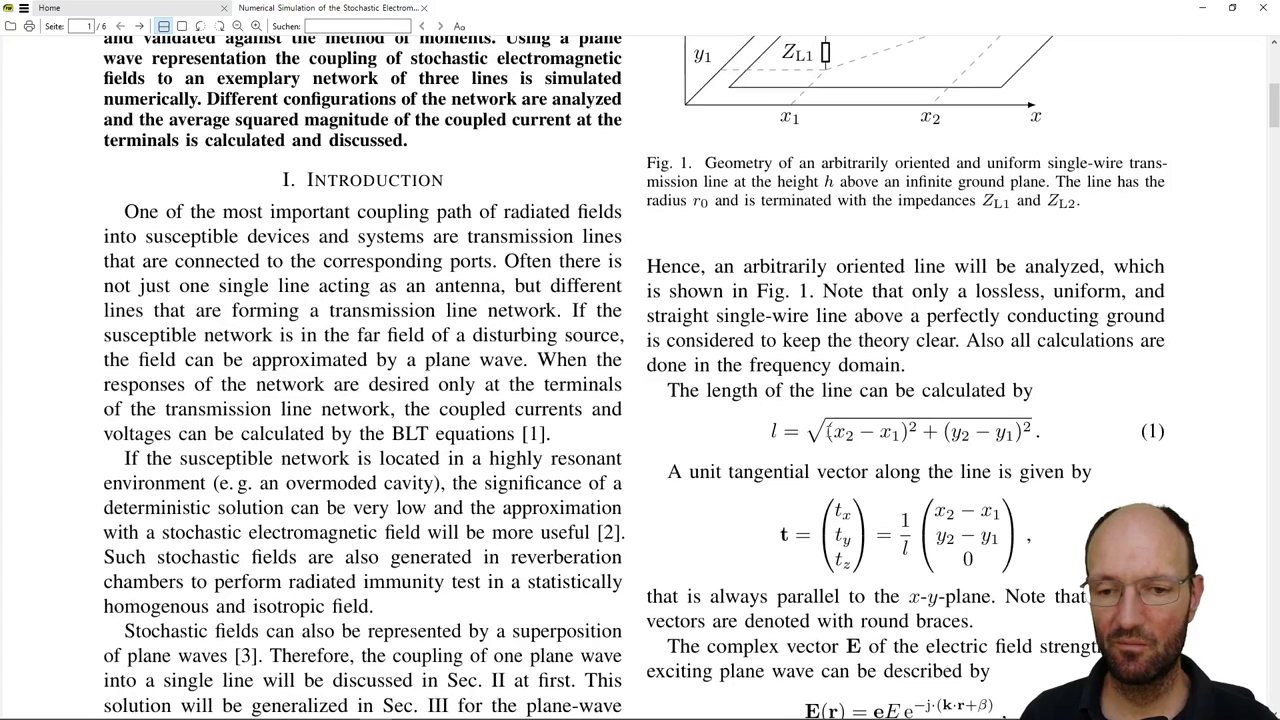
left_click_drag(828, 431, 902, 431)
left_click(903, 431)
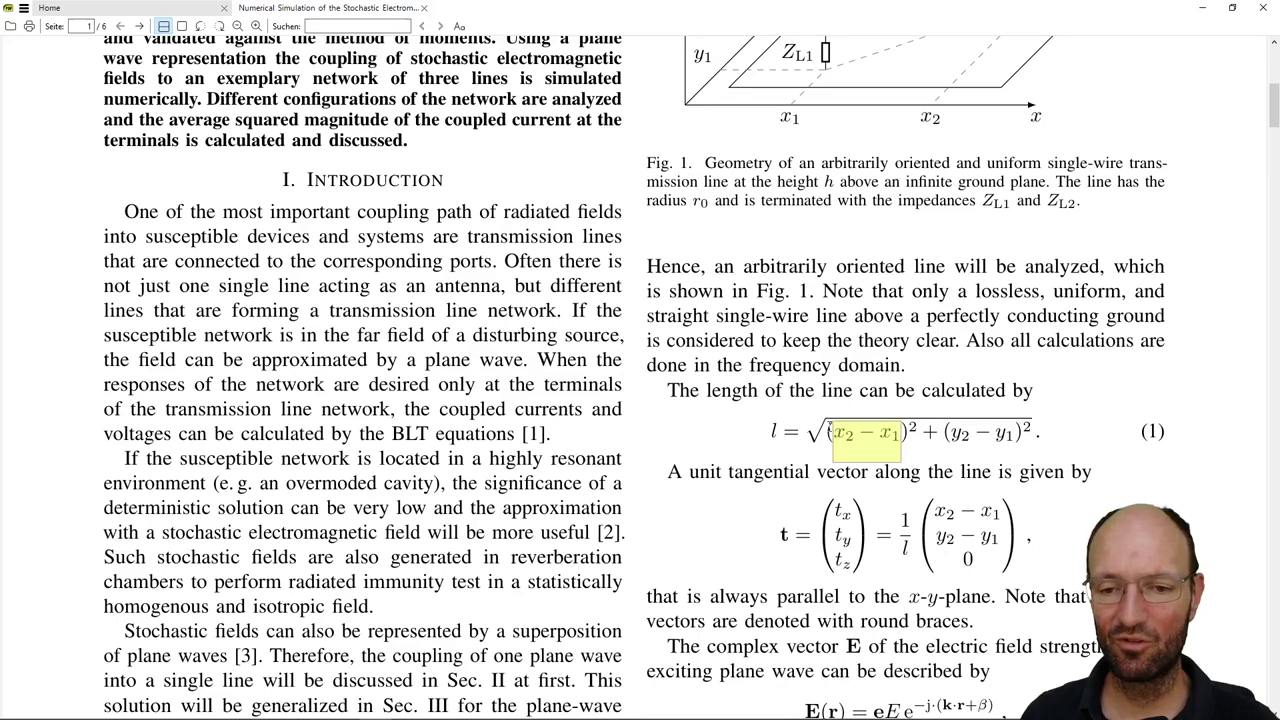
left_click(829, 431)
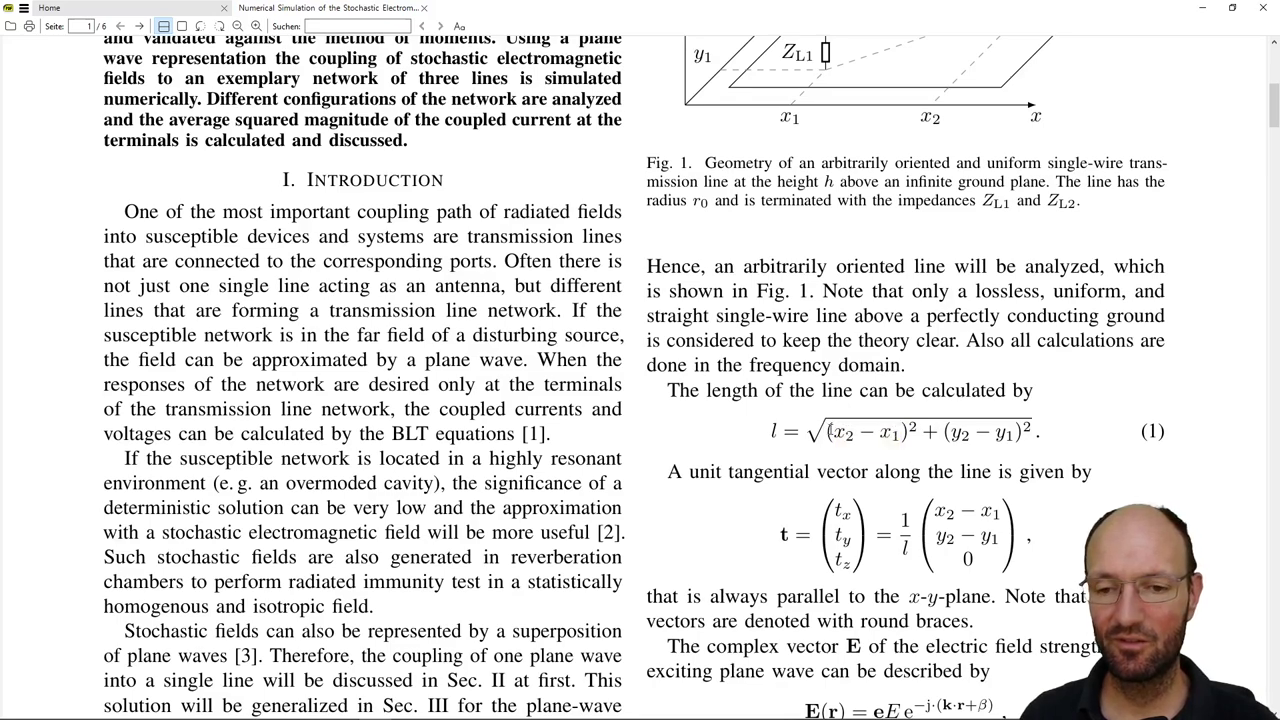
left_click_drag(834, 431, 903, 432)
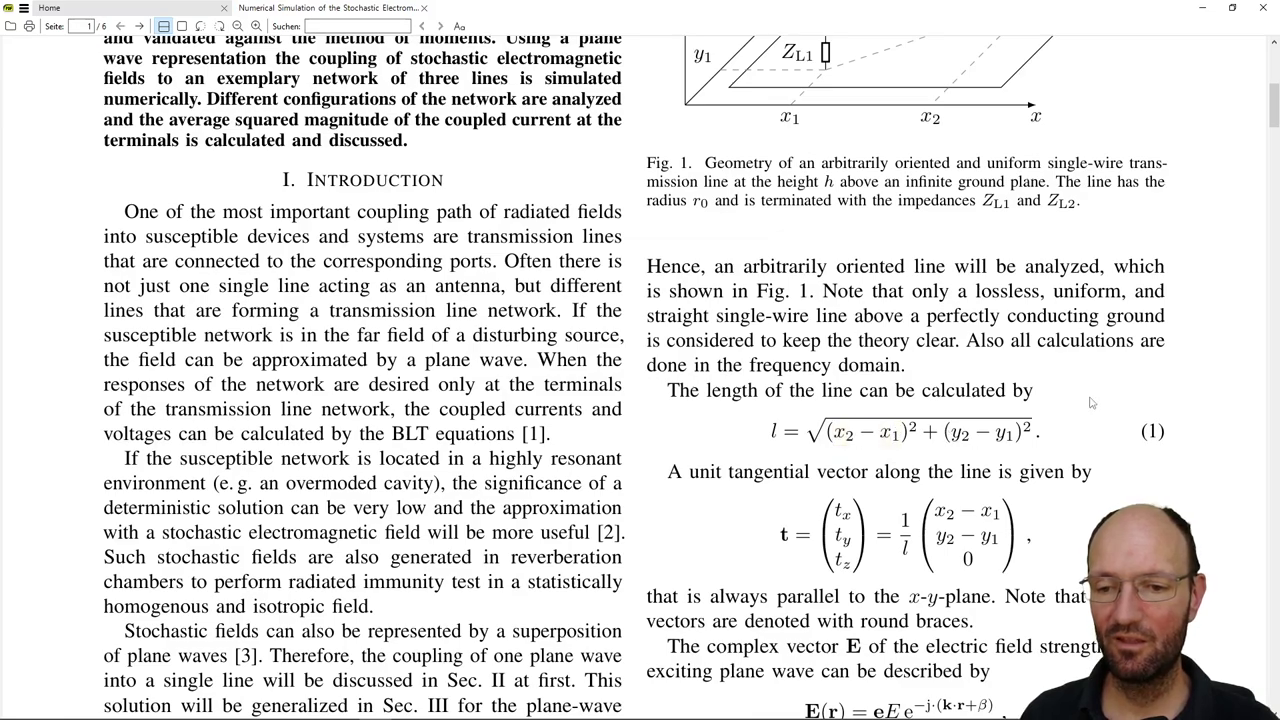
- Read Copilot's line-length answer, marking its claim that no exact formula is given
left_click(1202, 8)
scroll(1000, 400, "down", 2)
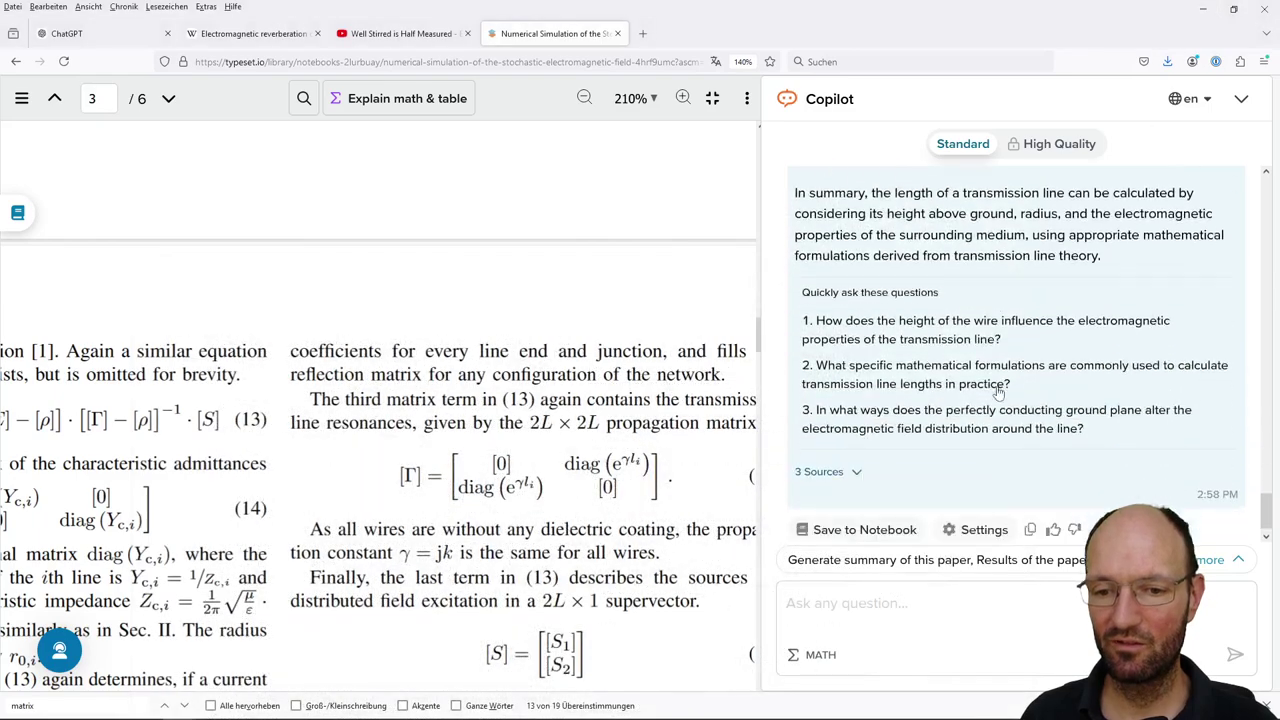
scroll(997, 390, "up", 5)
scroll(990, 380, "up", 3)
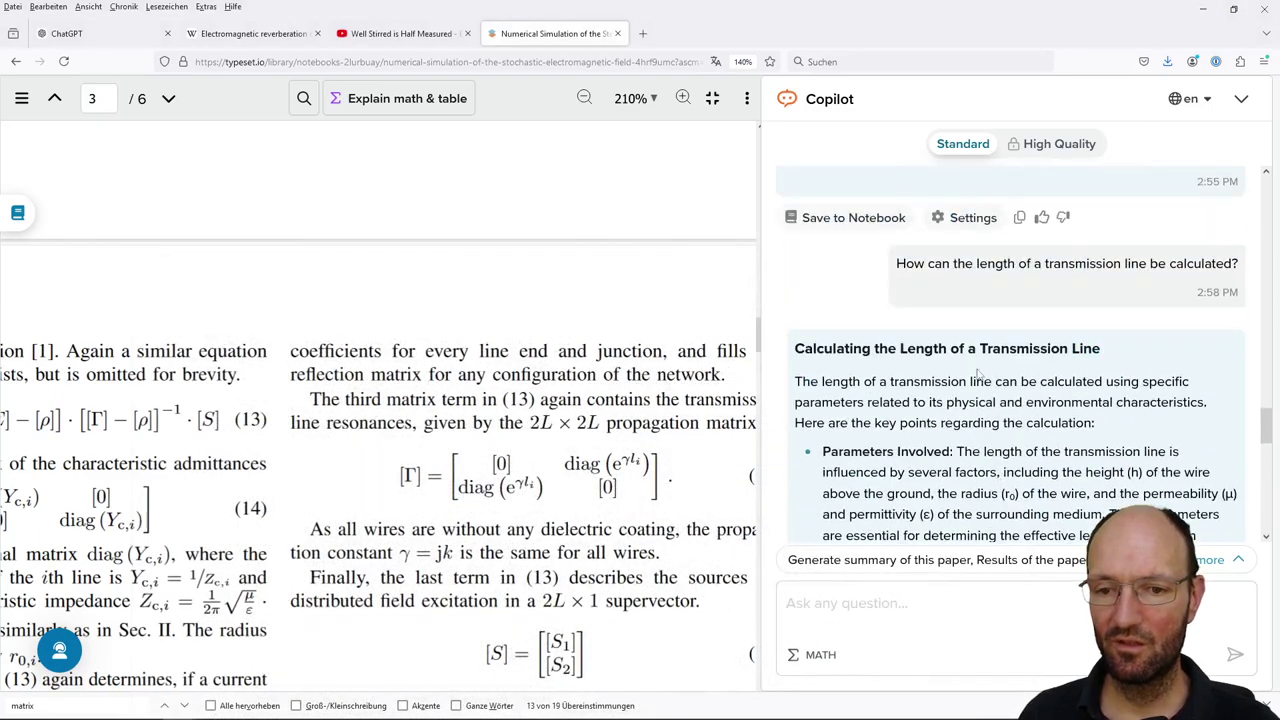
scroll(950, 290, "down", 1)
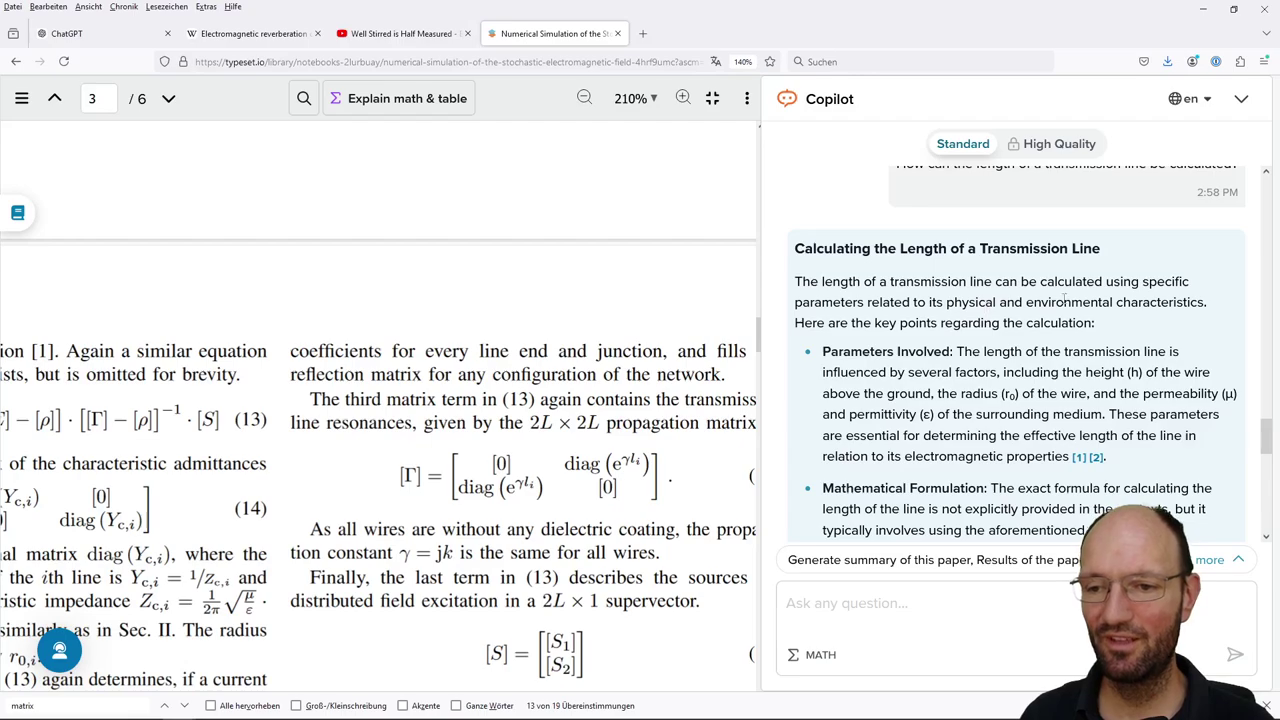
scroll(955, 270, "down", 2)
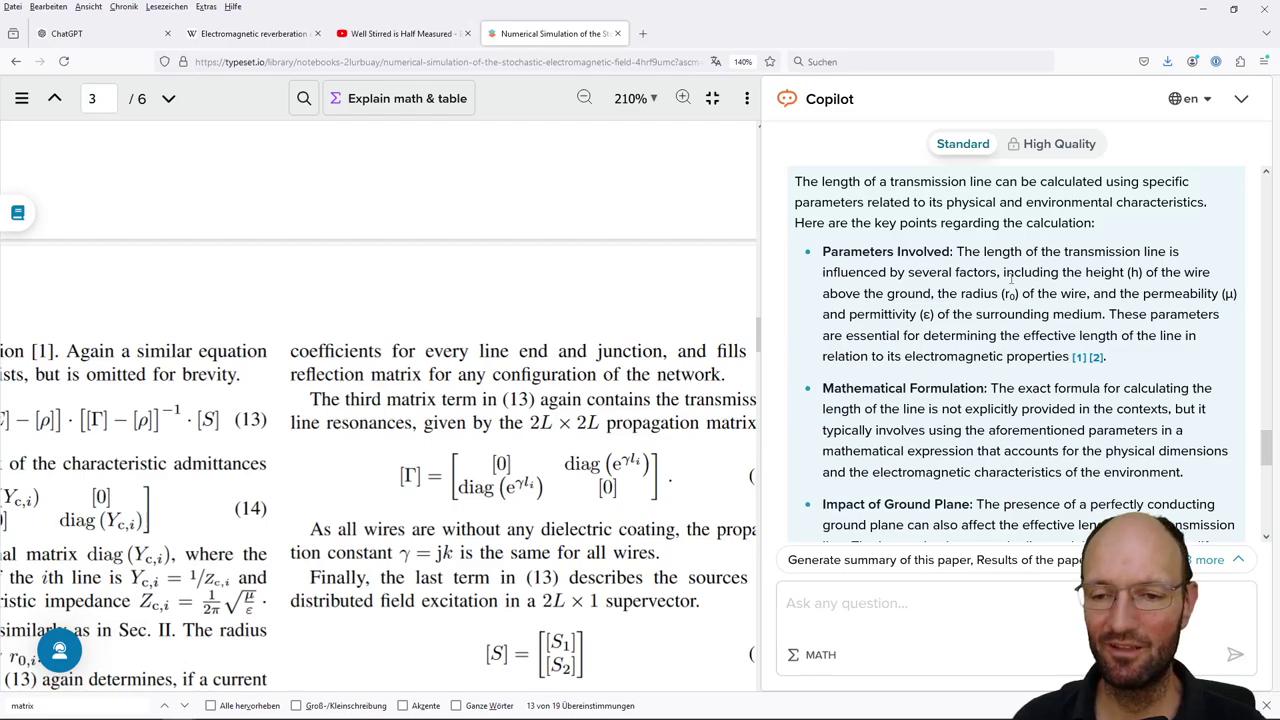
scroll(1011, 280, "down", 4)
scroll(1008, 285, "up", 2)
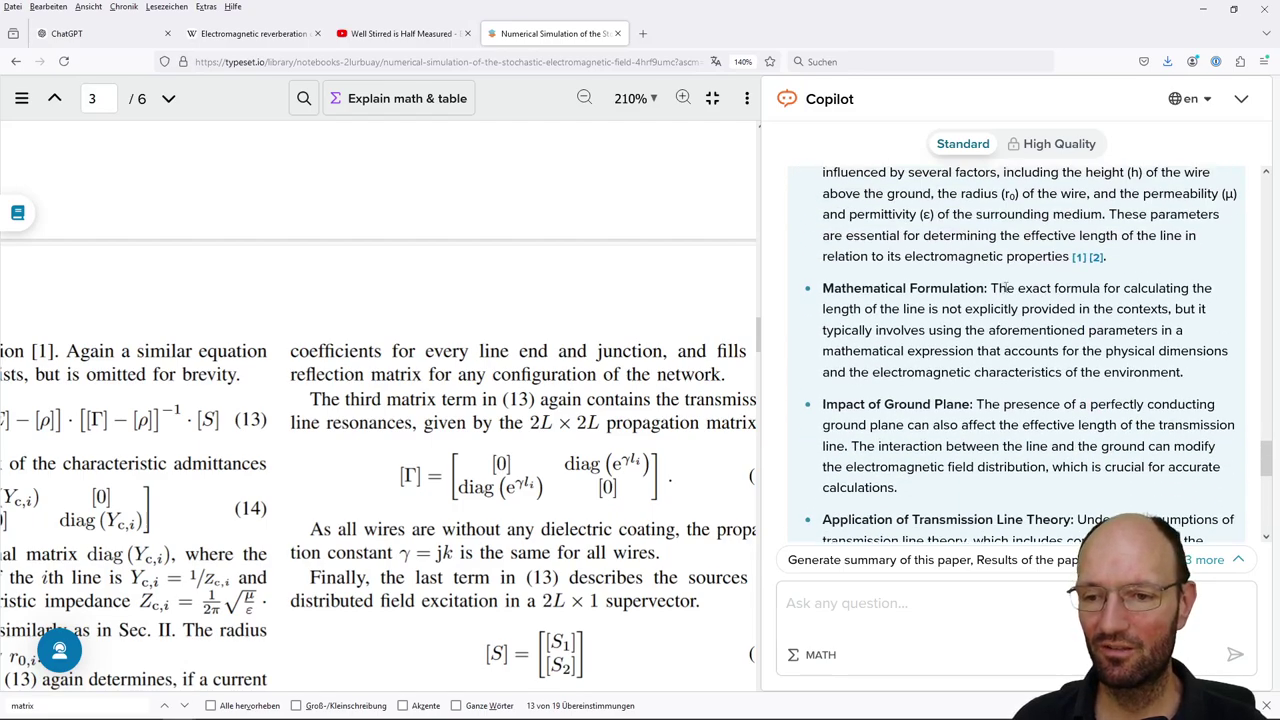
left_click_drag(1006, 288, 1076, 331)
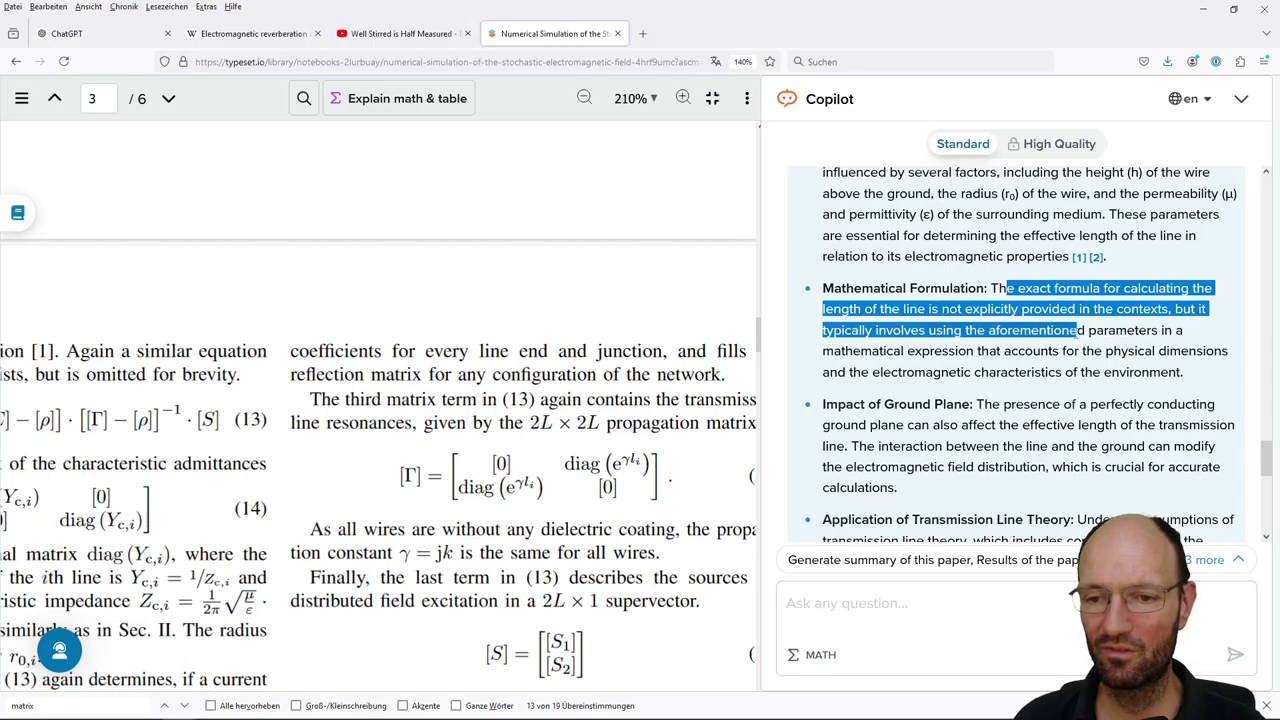
left_click(1082, 331)
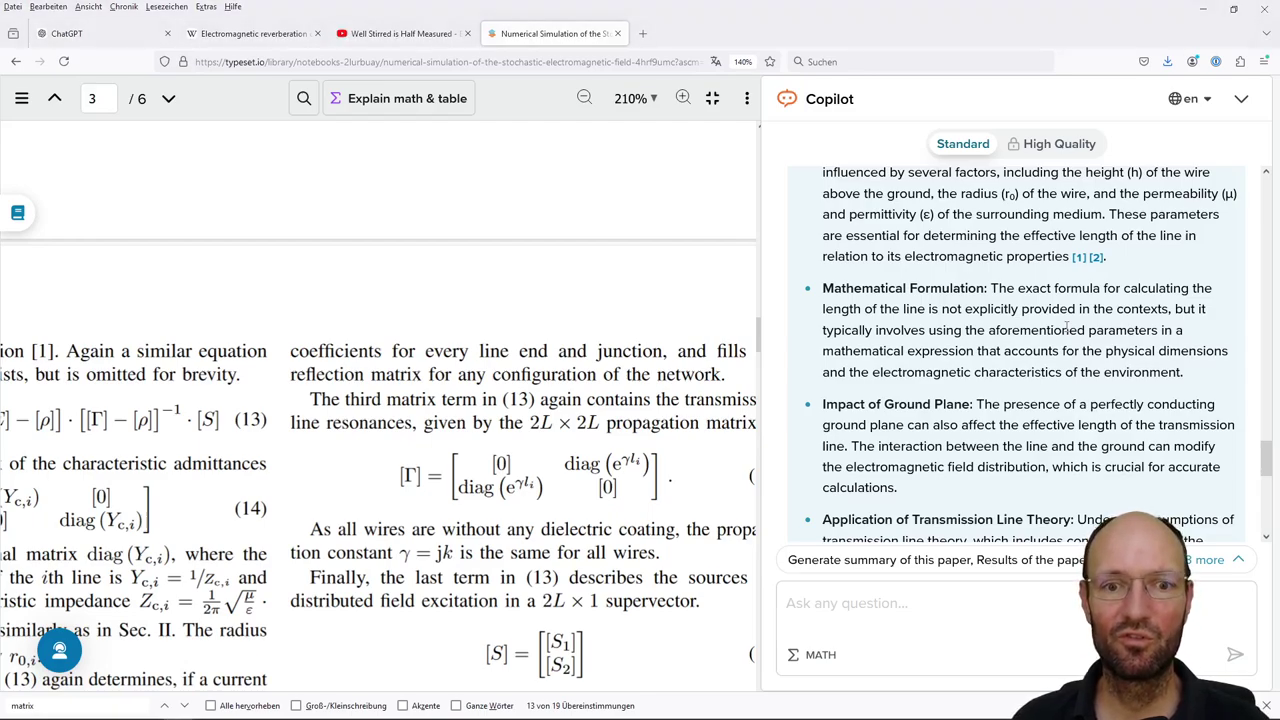
- Scroll the PDF up to the line-length equation on page 1
scroll(566, 376, "up", 5)
scroll(566, 376, "up", 10)
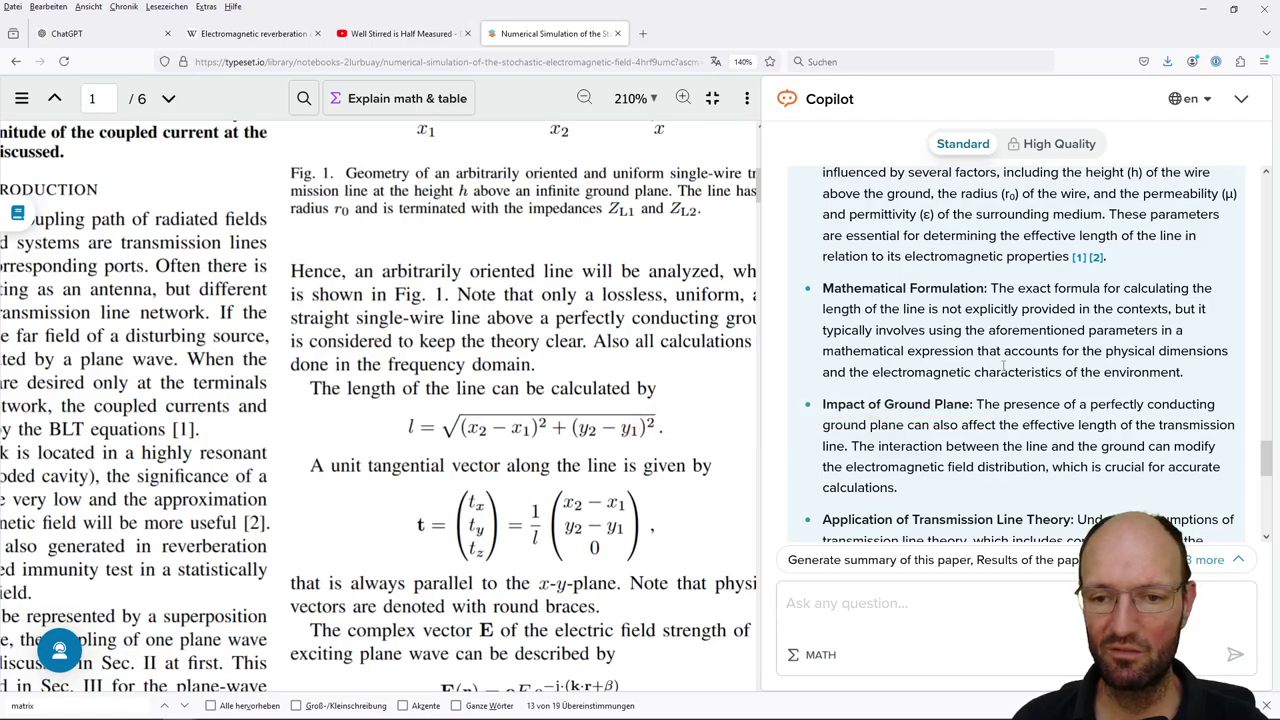
scroll(1002, 390, "down", 2)
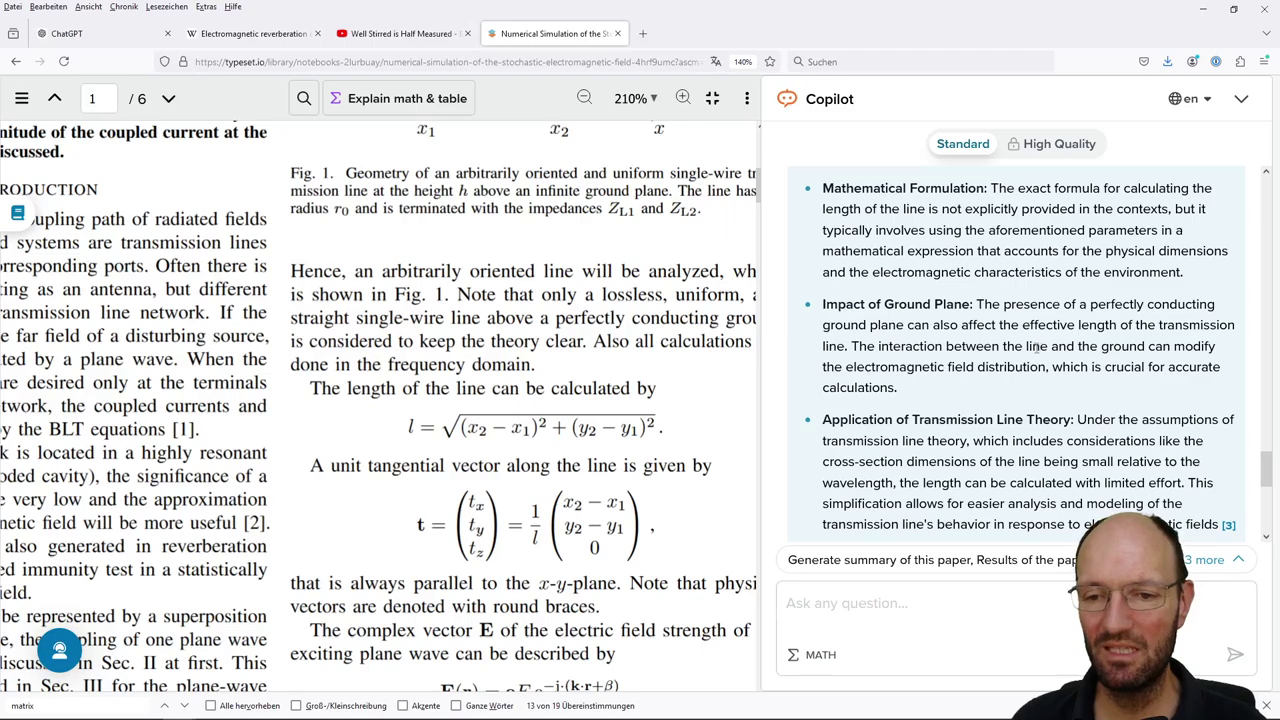
scroll(945, 335, "up", 3)
scroll(906, 283, "up", 2)
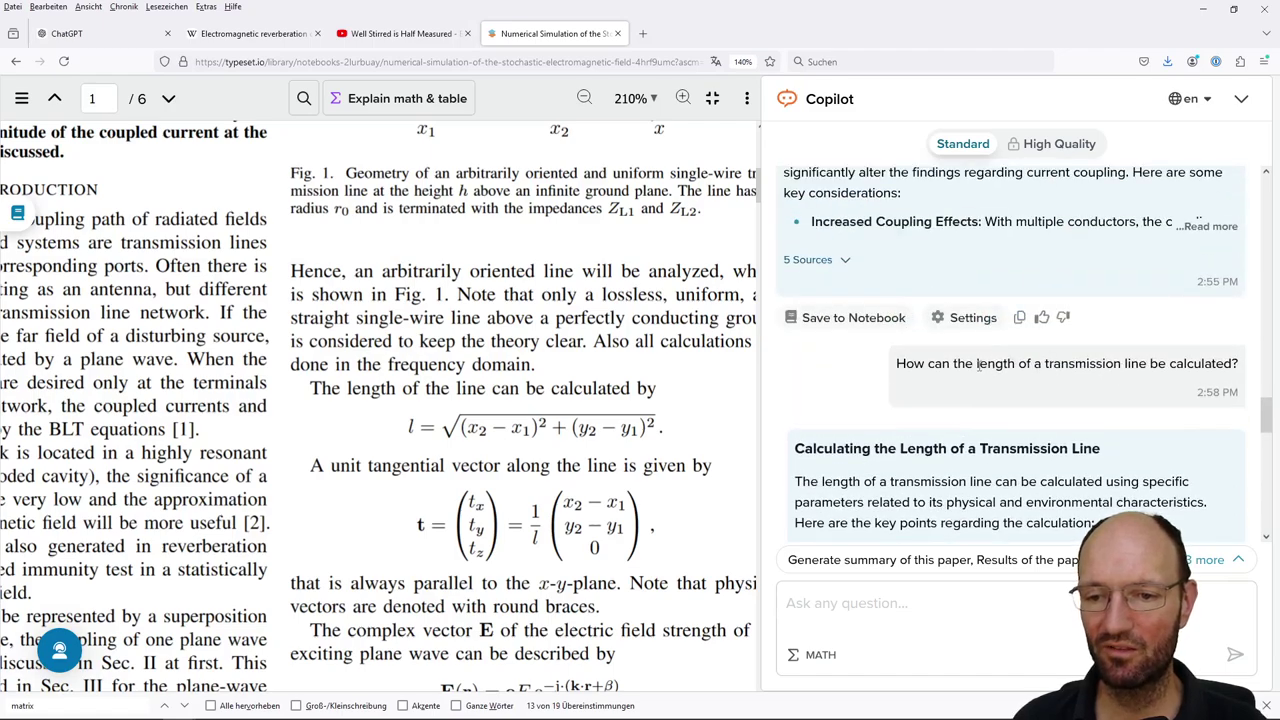
scroll(996, 380, "down", 8)
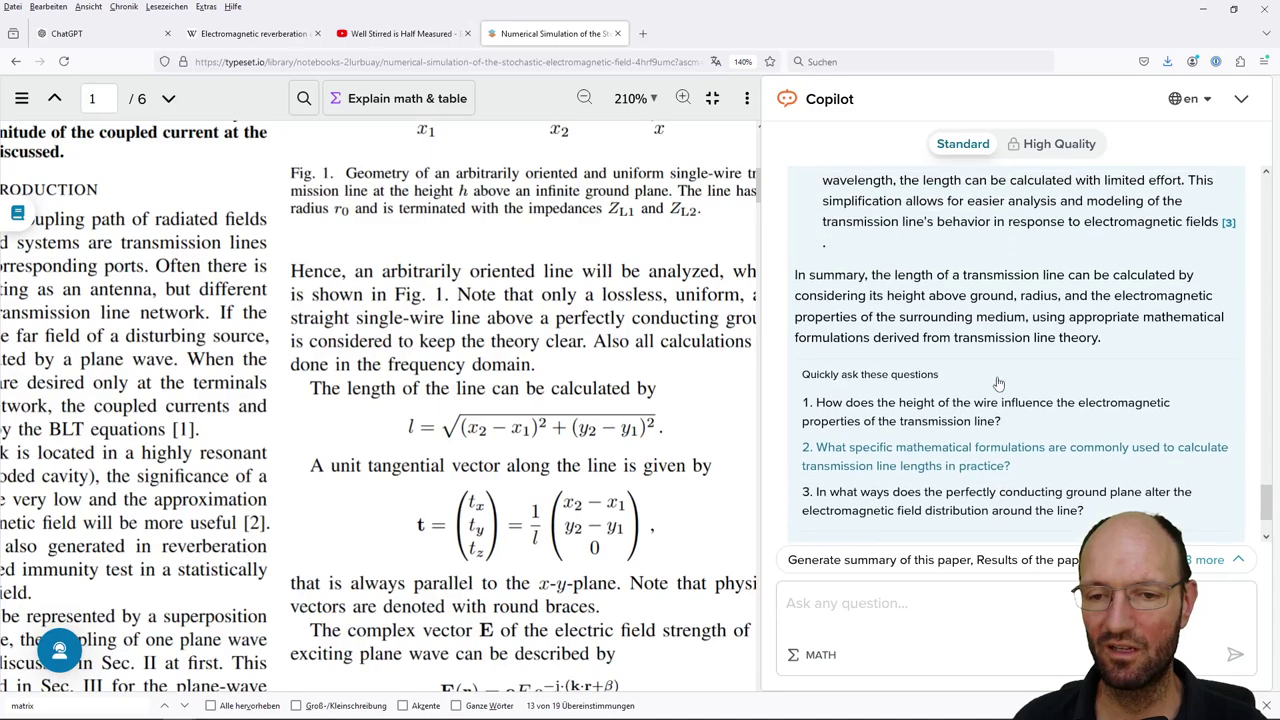
scroll(998, 383, "up", 2)
scroll(997, 378, "up", 2)
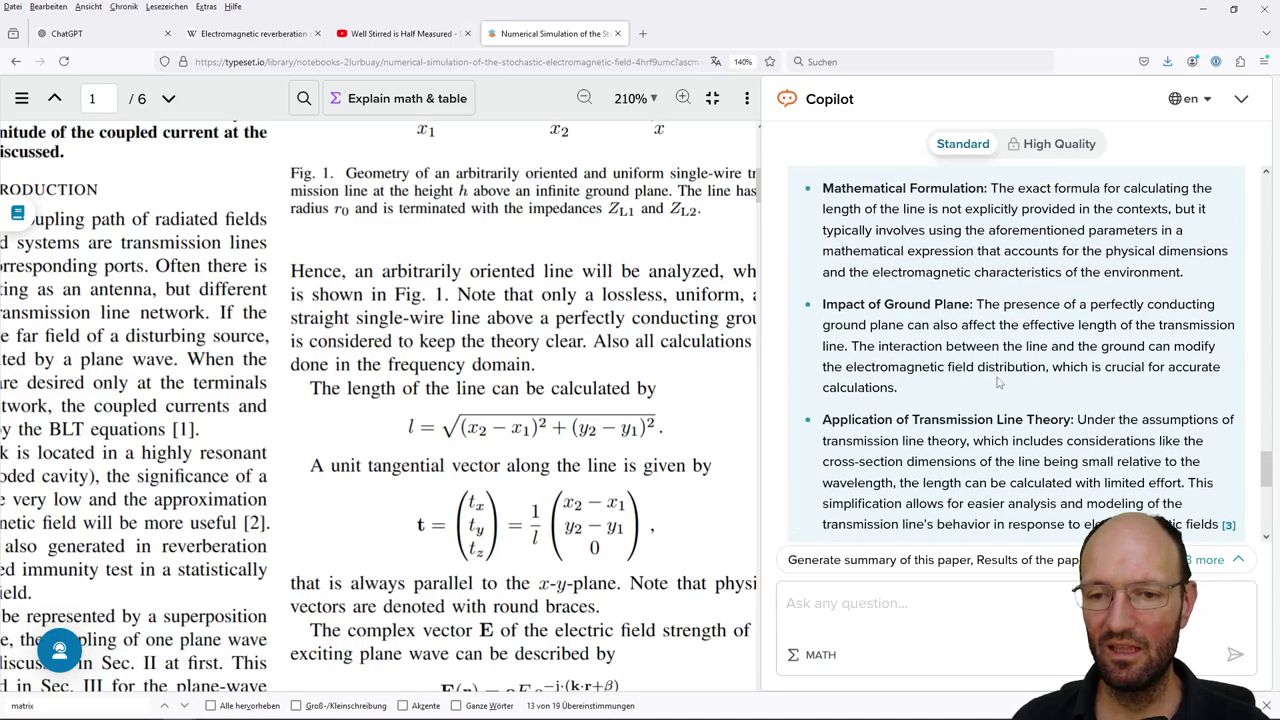
scroll(991, 376, "down", 2)
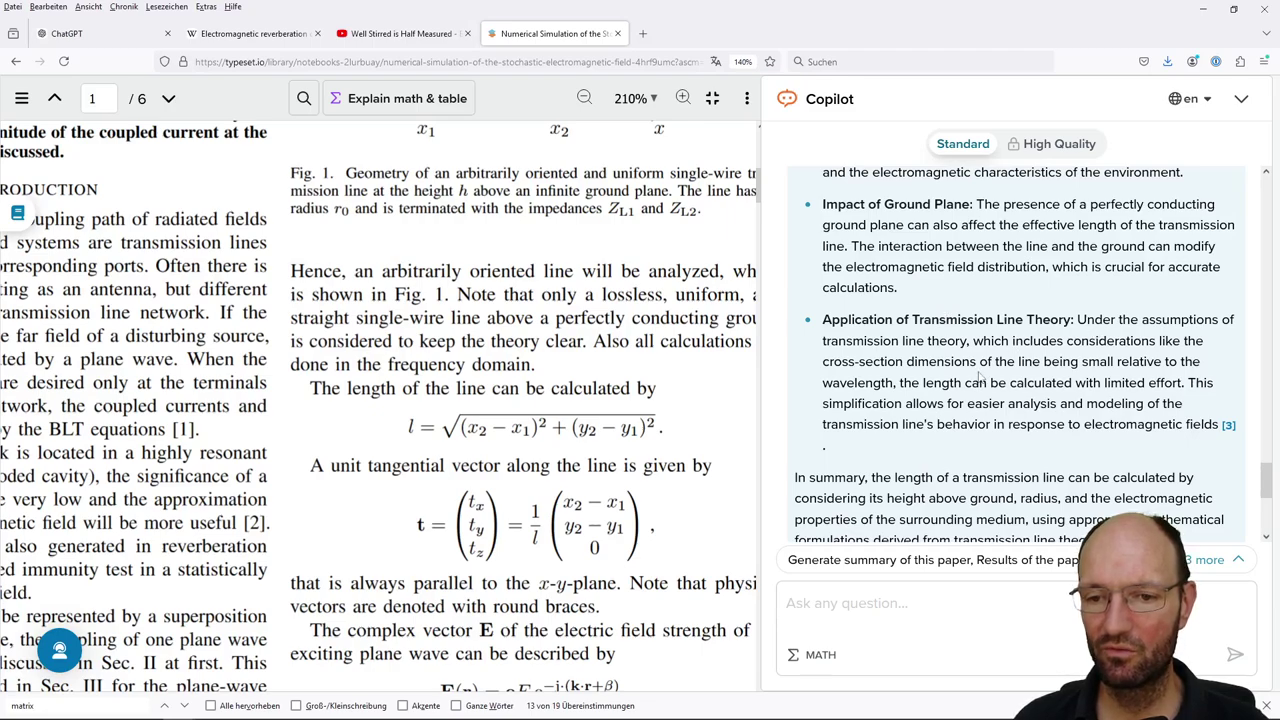
- Select the 'Application of Transmission Line Theory' passage and scroll to the answer's follow-up questions
left_click_drag(913, 319, 1072, 321)
left_click(1055, 358)
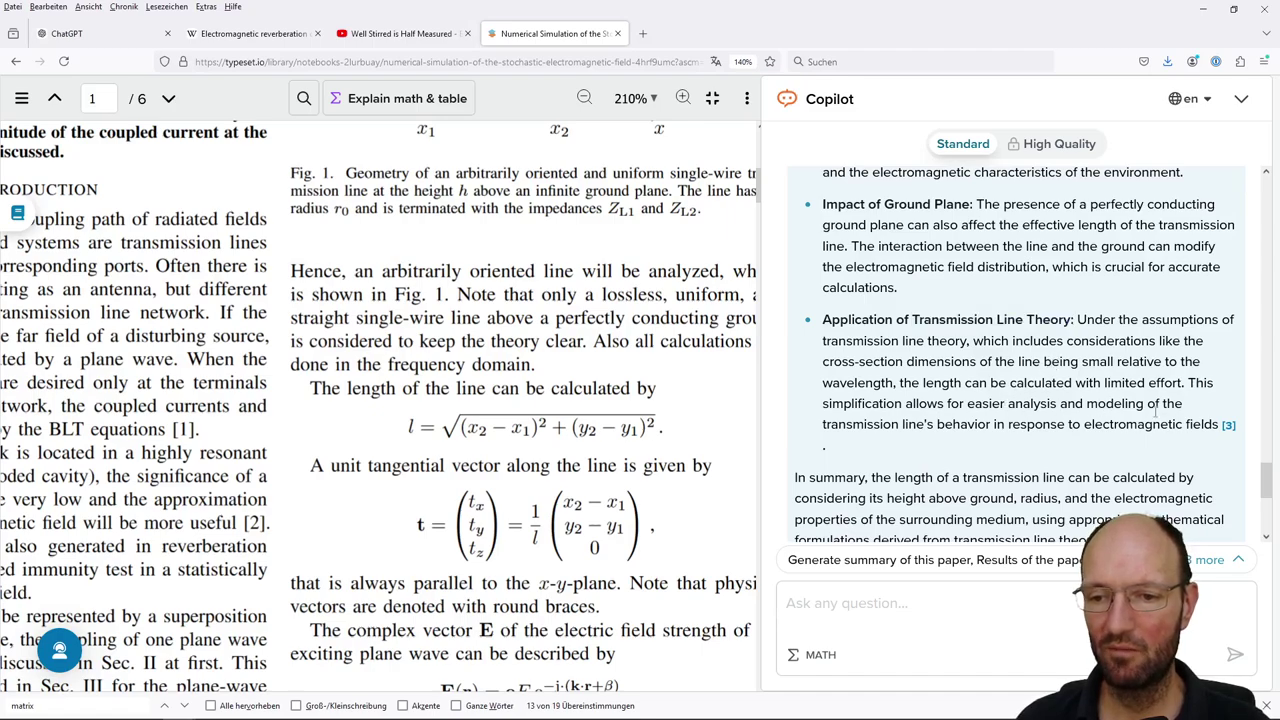
left_click_drag(1080, 320, 1218, 424)
scroll(1100, 400, "up", 10)
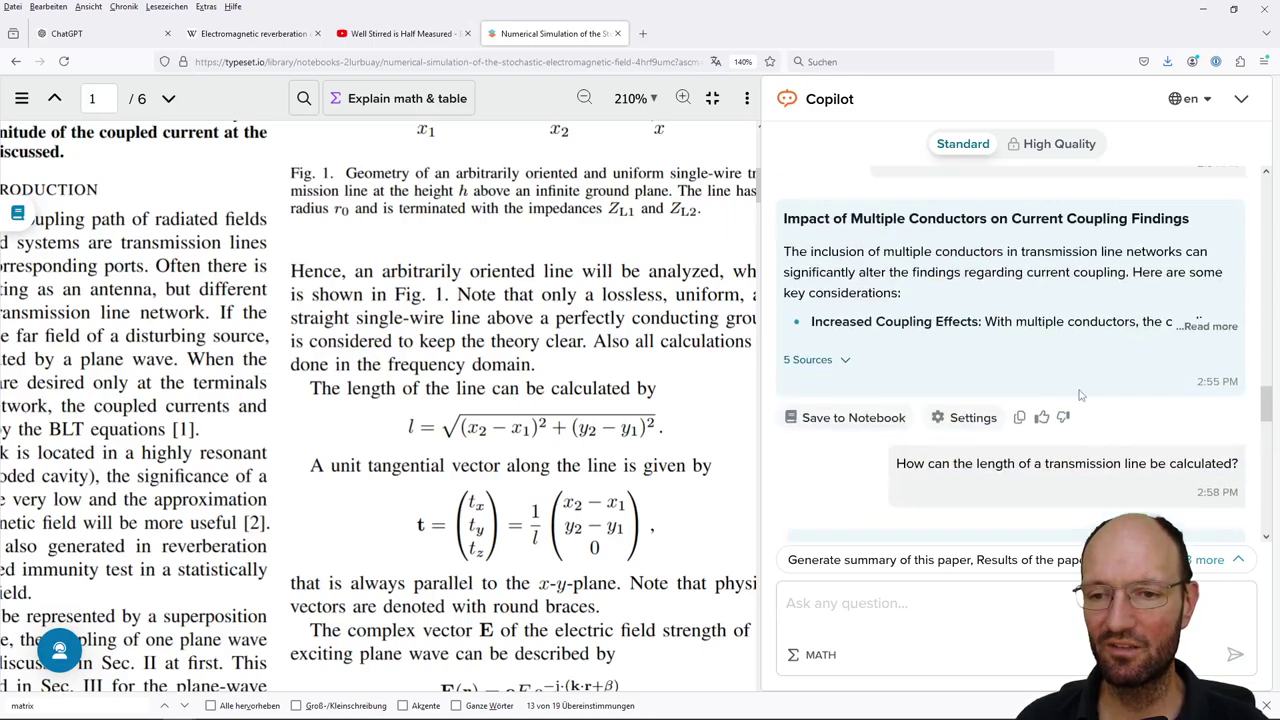
scroll(1011, 370, "down", 2)
scroll(1011, 370, "down", 10)
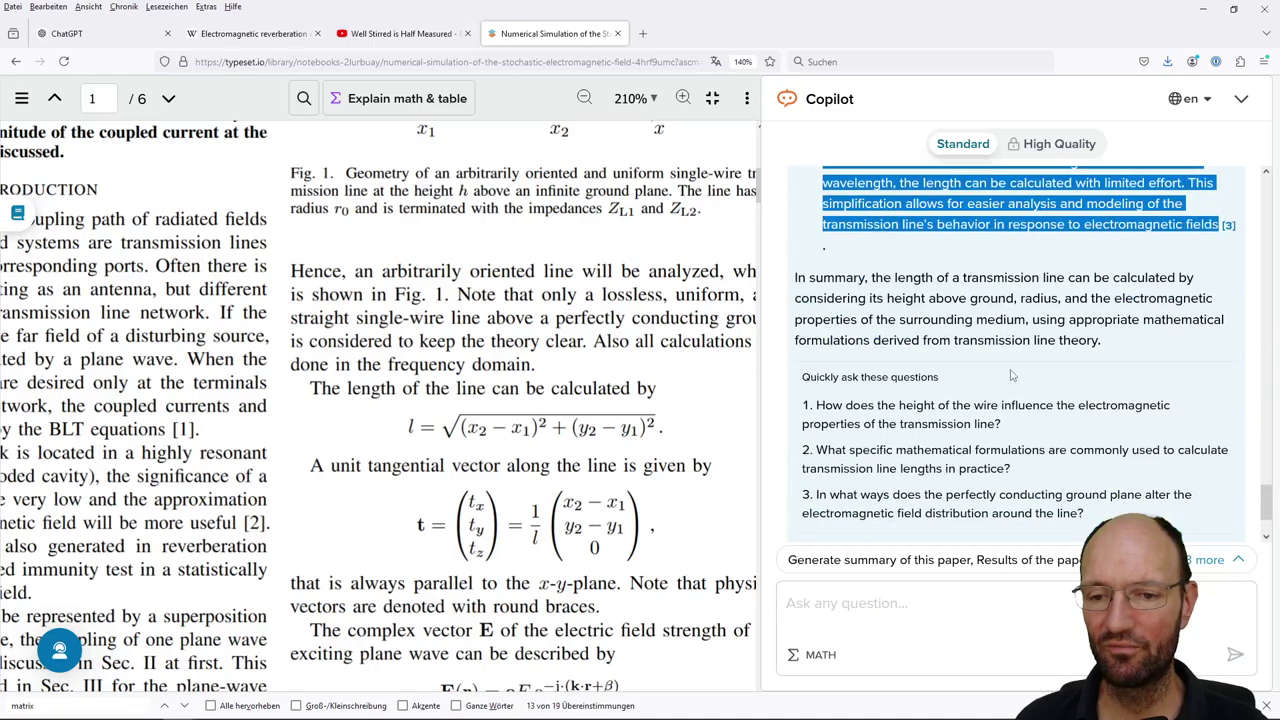
scroll(1011, 374, "down", 2)
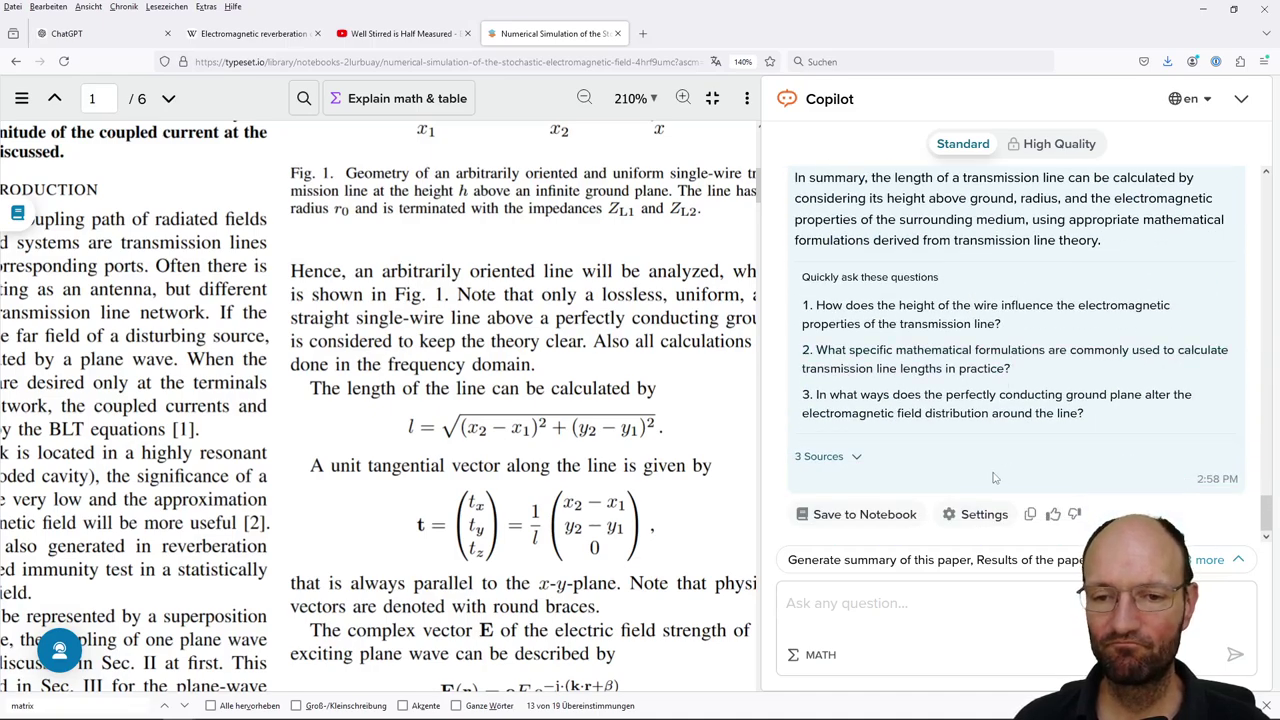
scroll(992, 473, "up", 3)
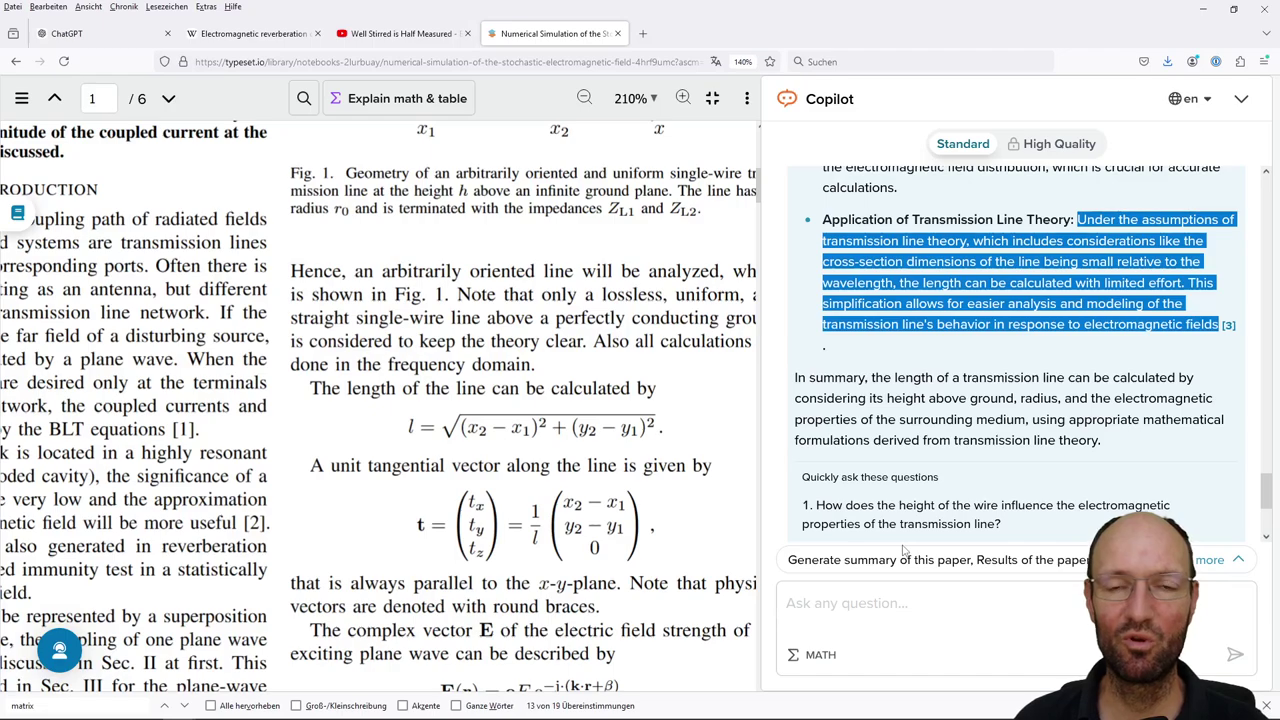
left_click(908, 598)
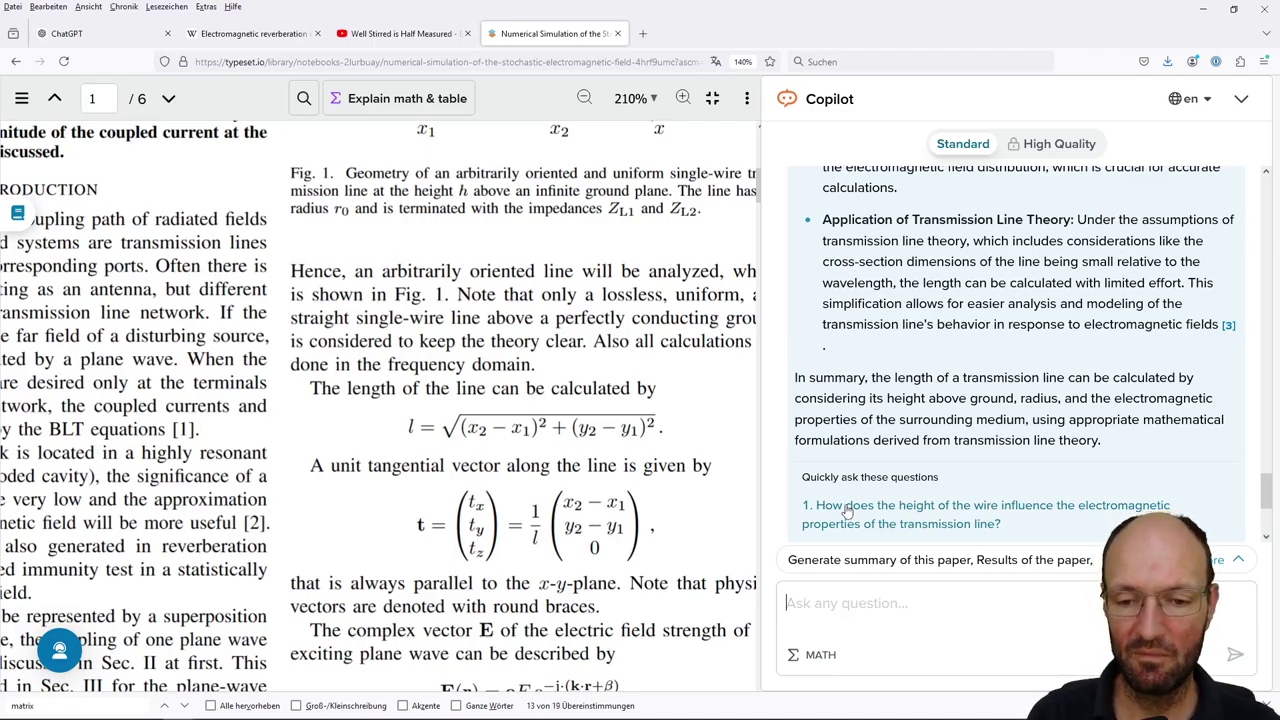
- Type a question asking why MATLAB was chosen over CST Microwave Studio, a Maxwell's-equations solver
type("Why w")
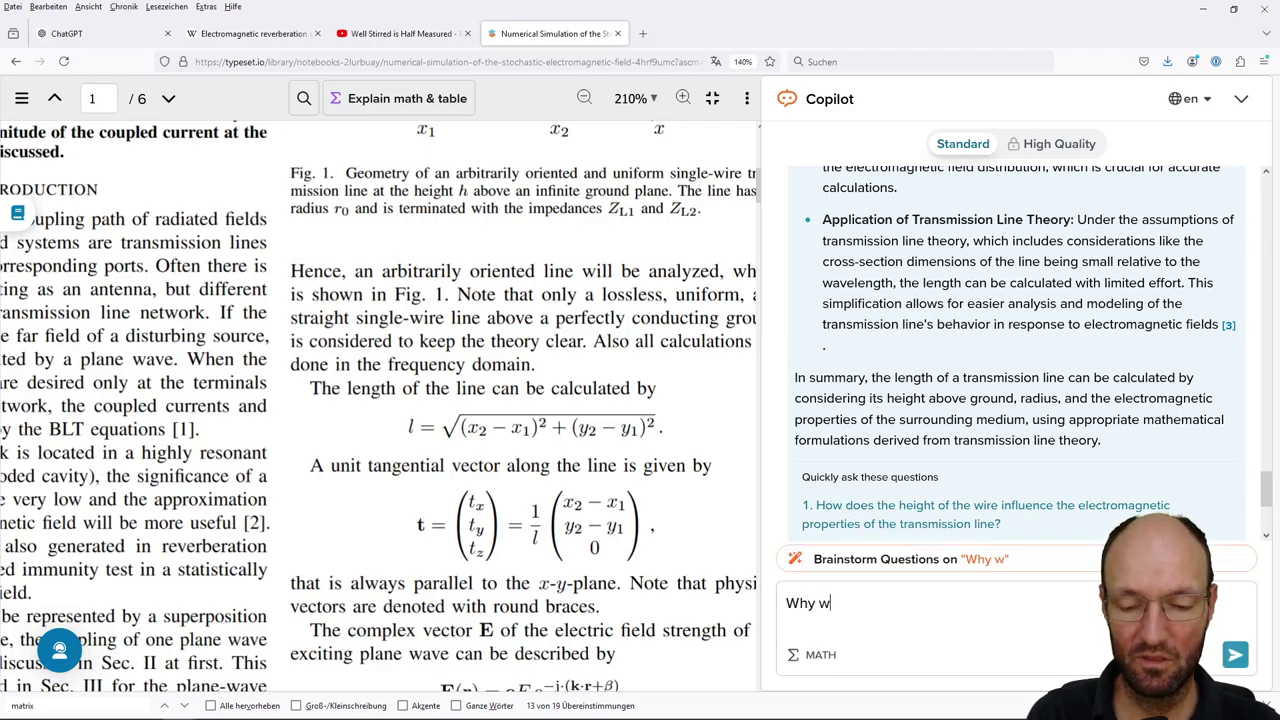
type("as MATLAB")
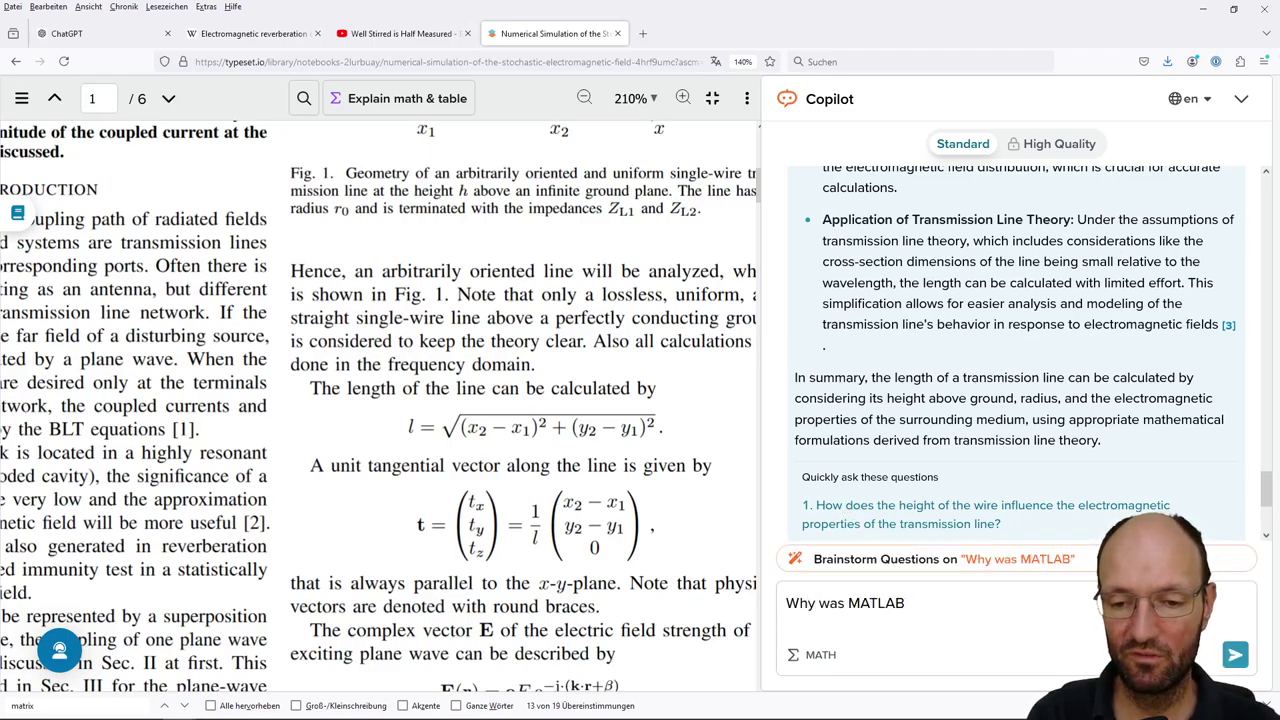
type(" was chosen")
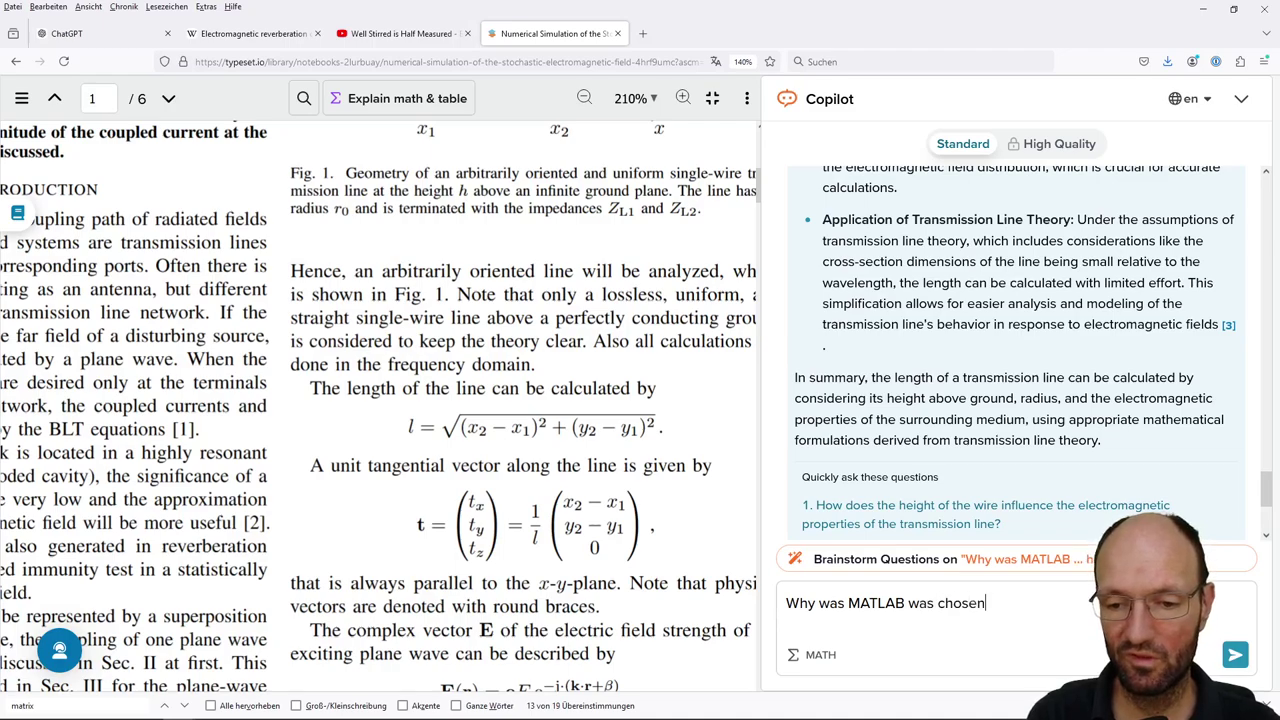
type(" a ")
type("s a")
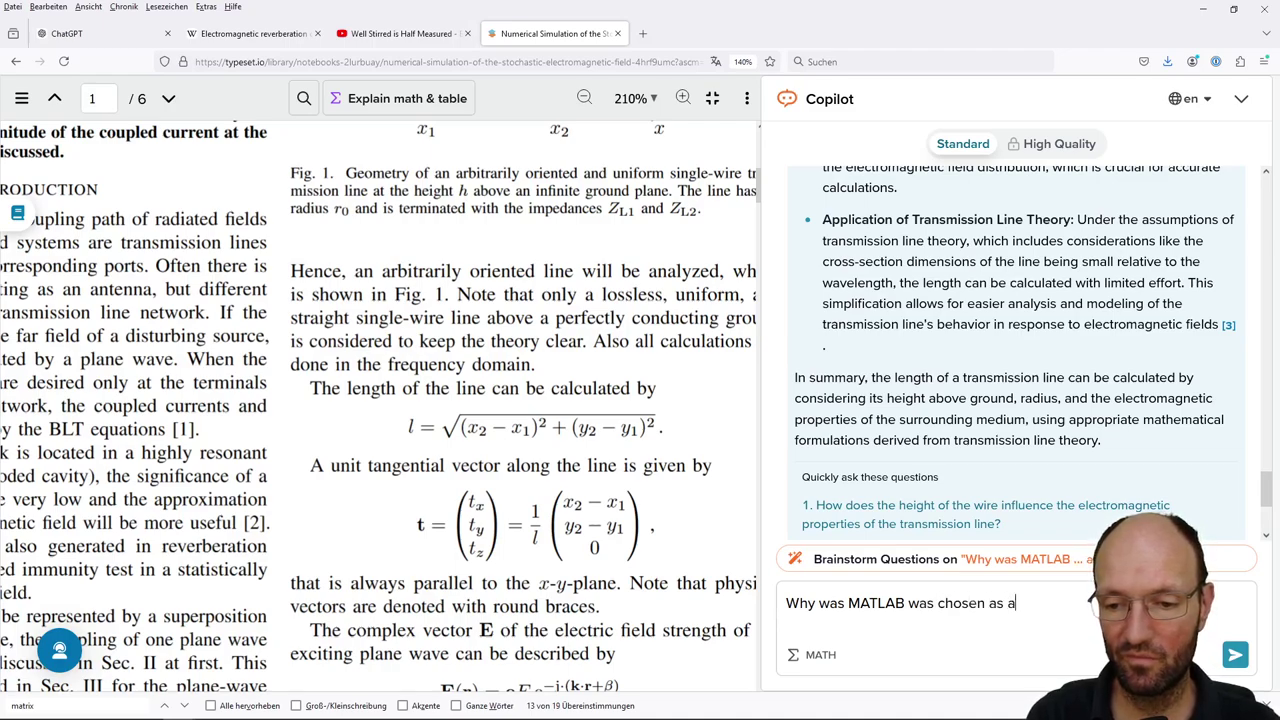
type(" simulato")
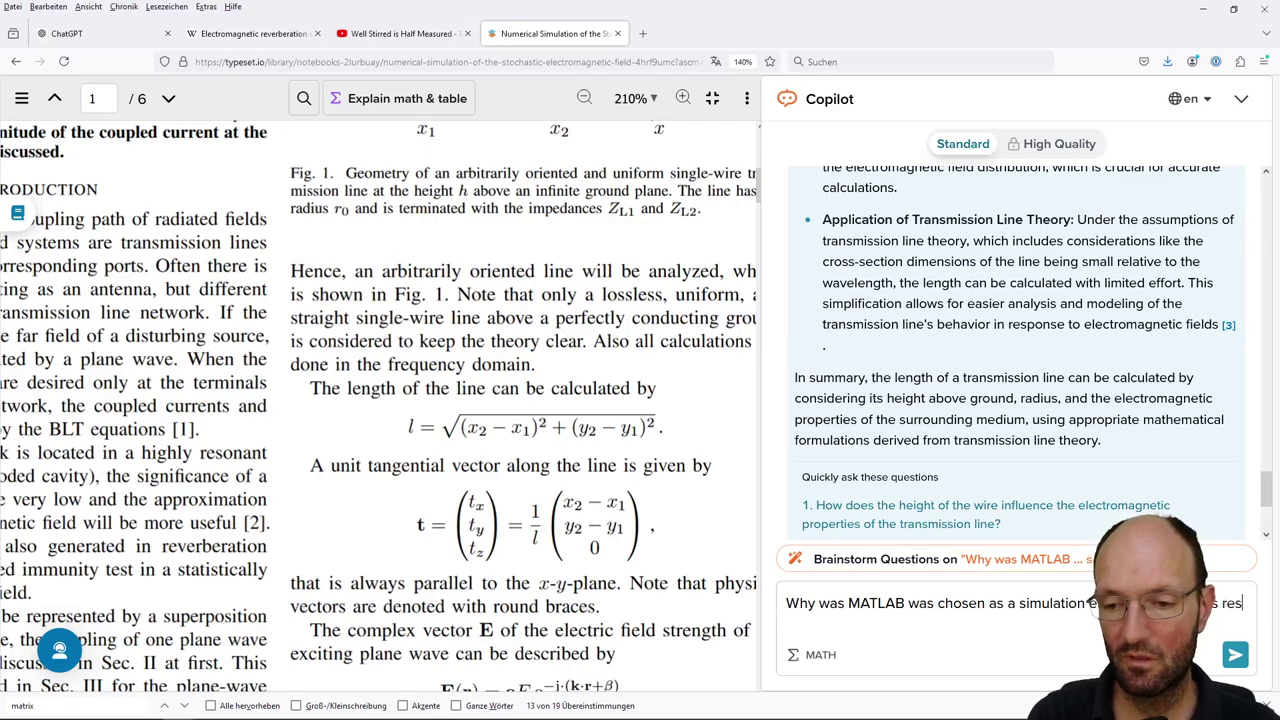
type("earch and ")
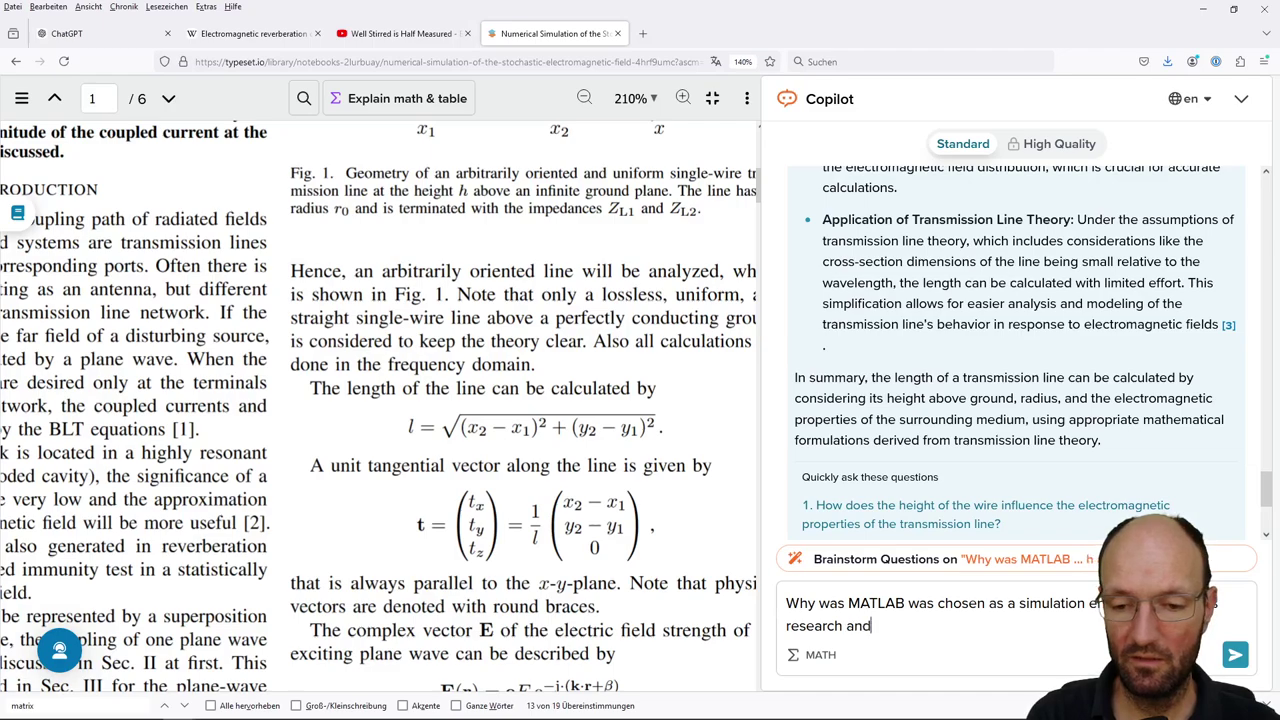
type("not an e")
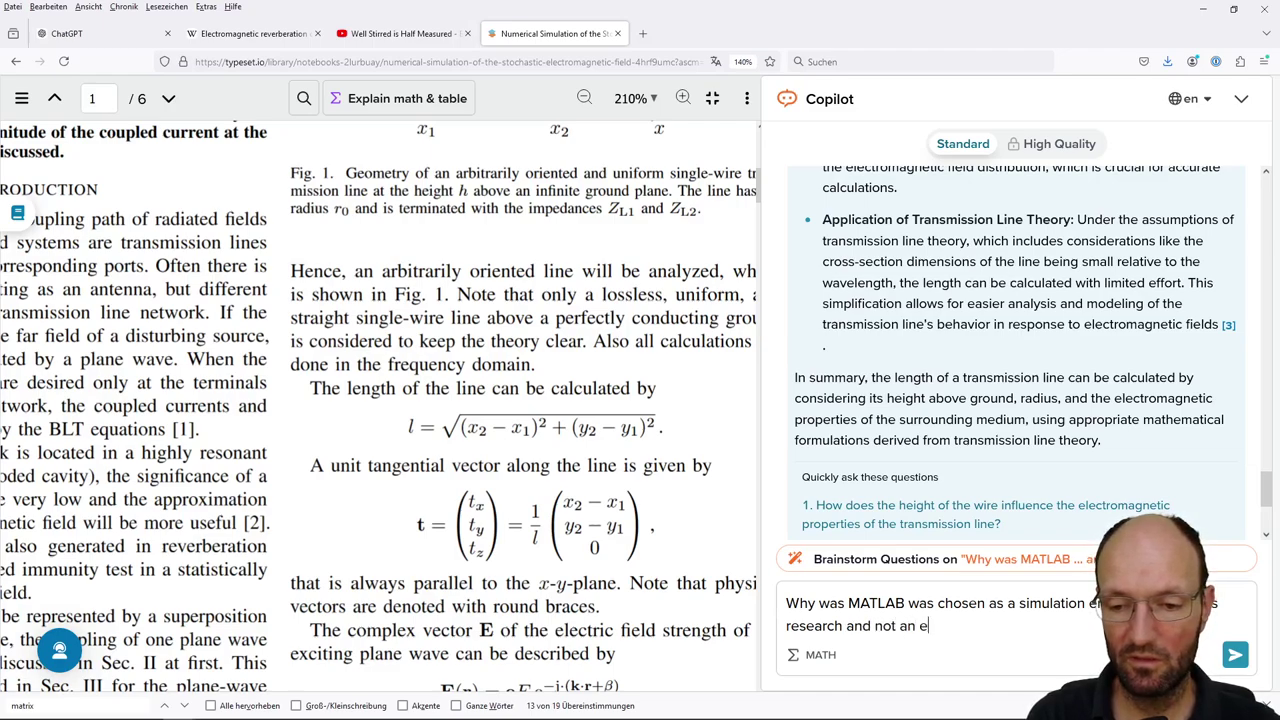
type("stablis")
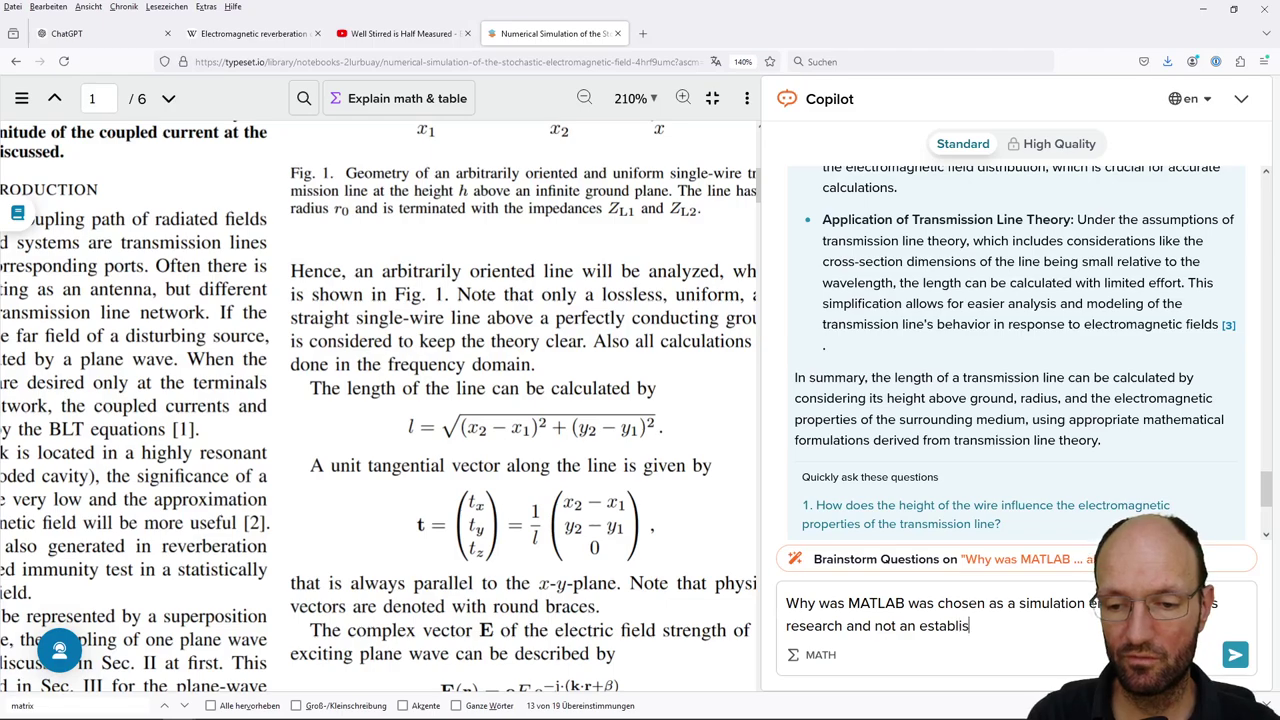
type("hed electro")
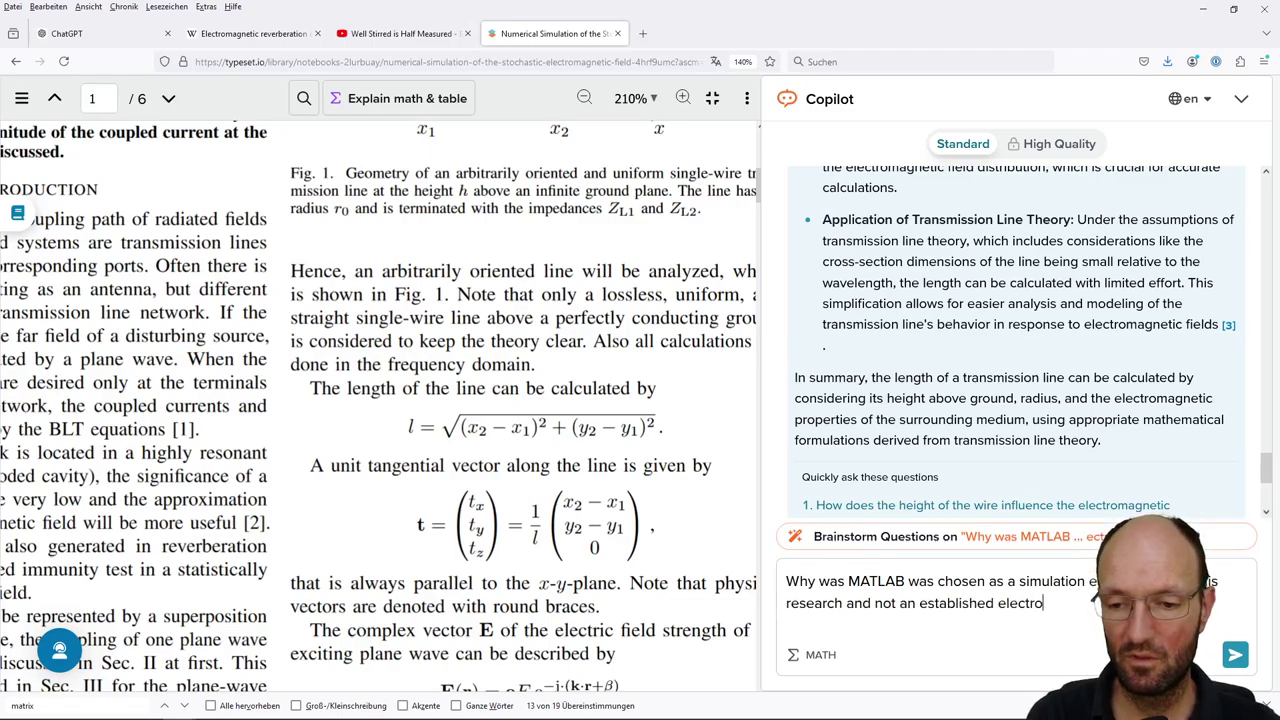
type("magnet")
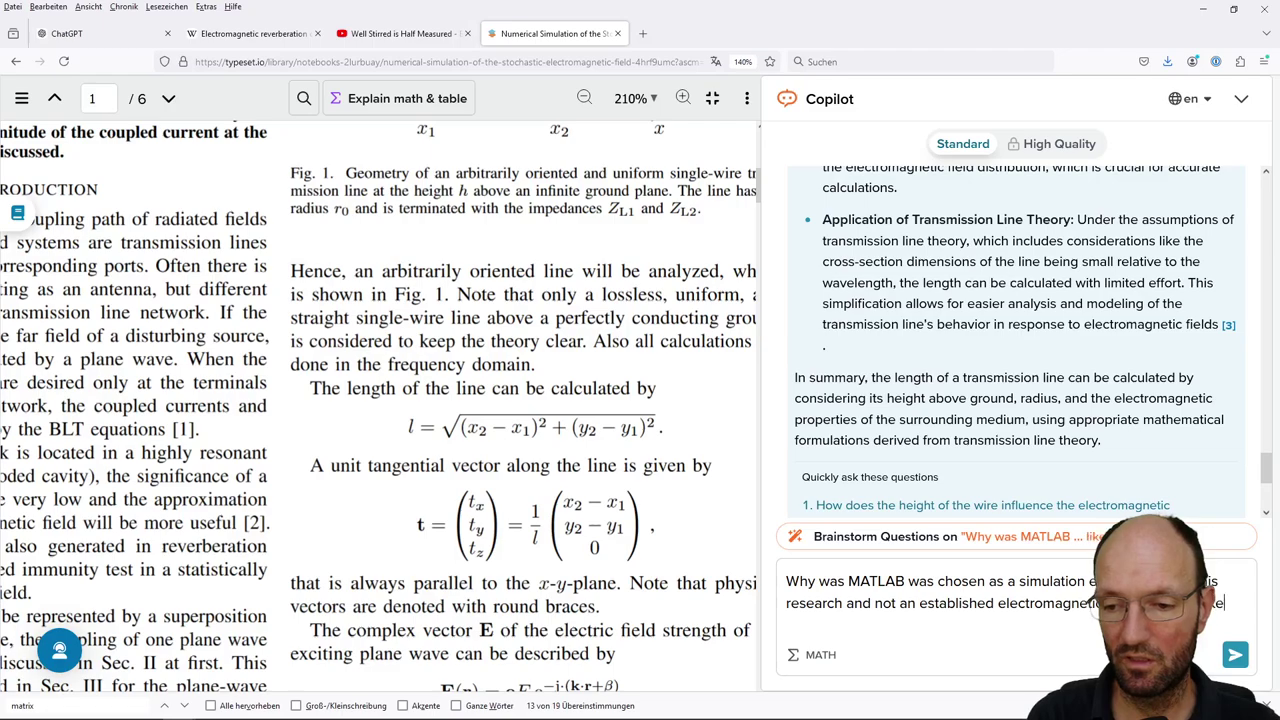
type("T Mi")
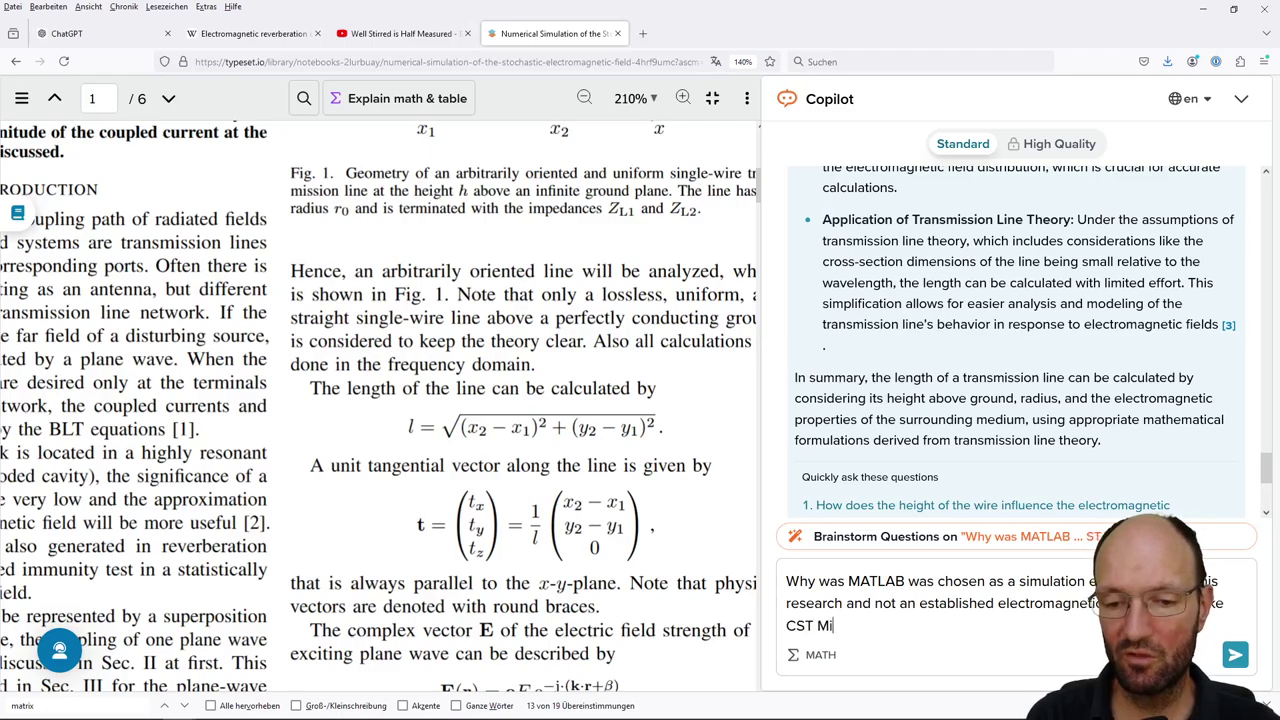
type("crowav")
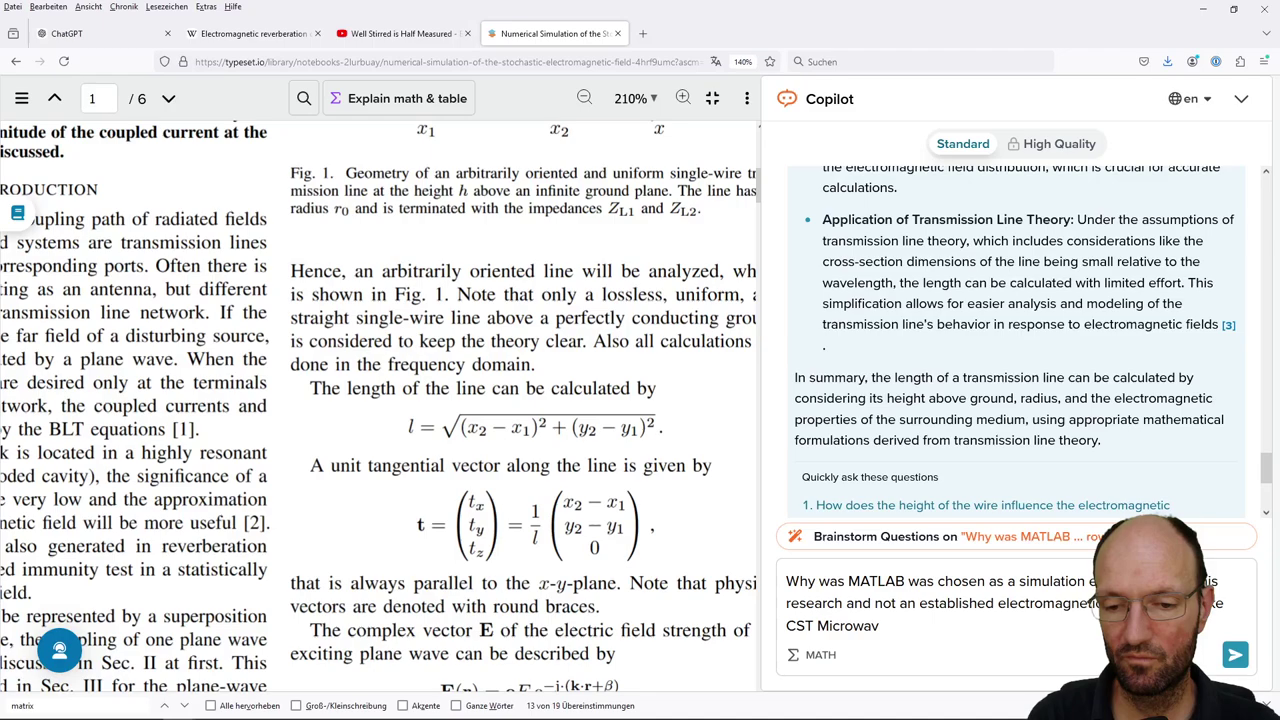
type("e Studio (")
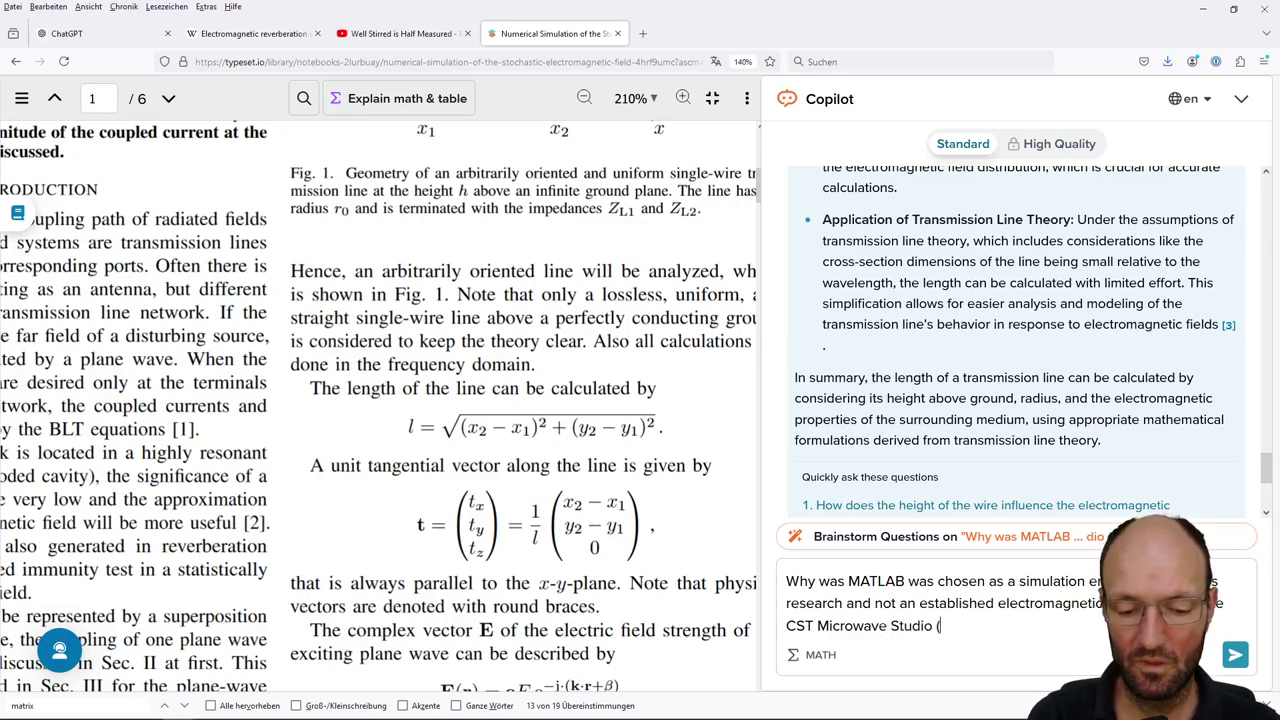
type("which is base")
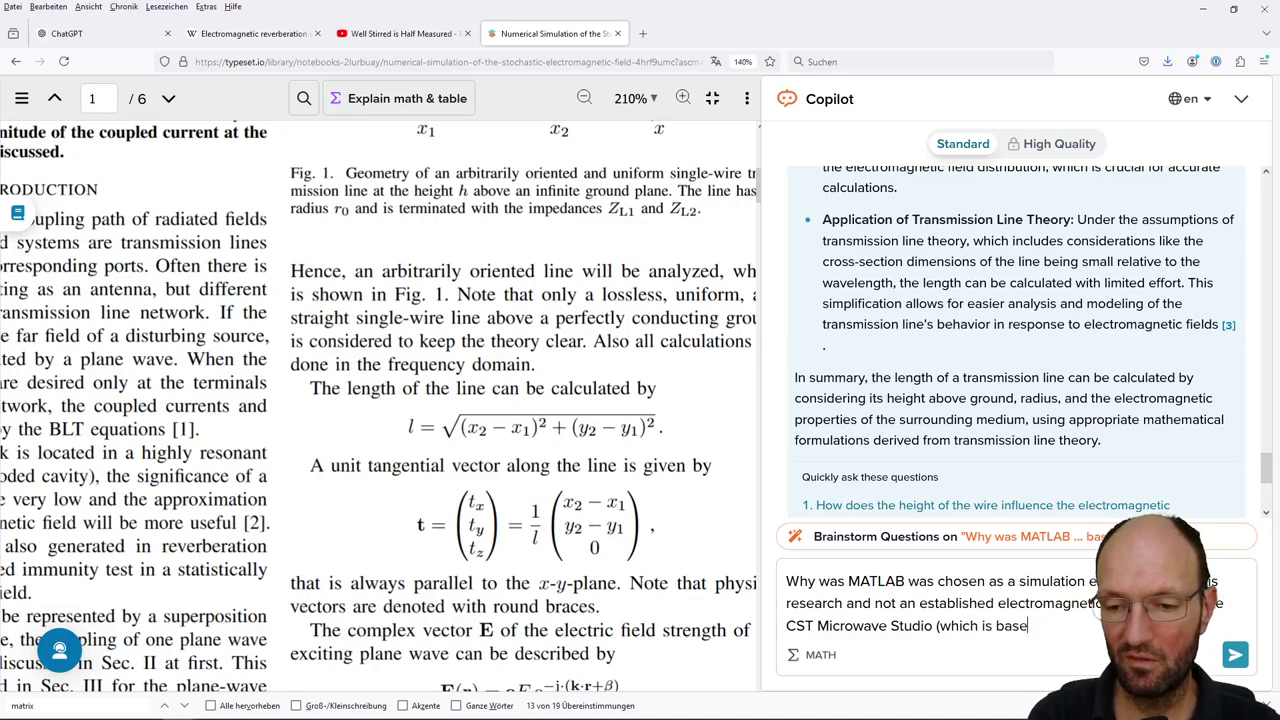
type("d on a fullw")
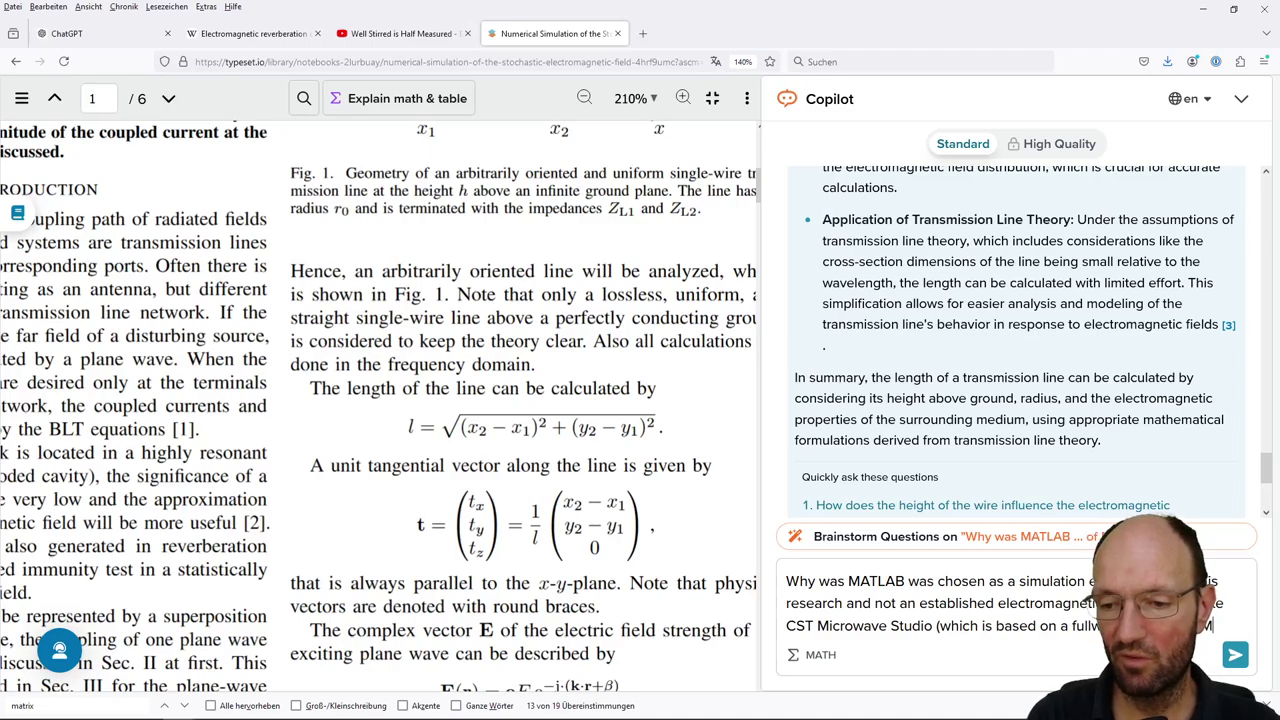
type("ell's ")
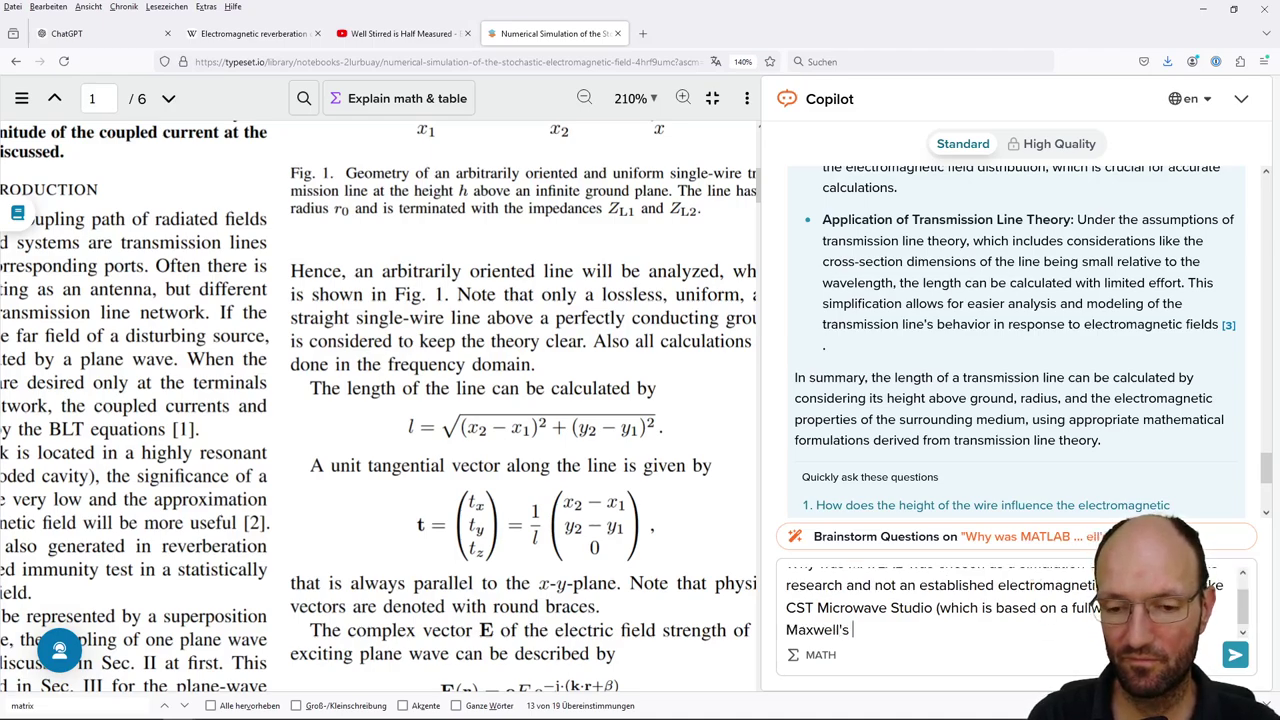
type("equations")
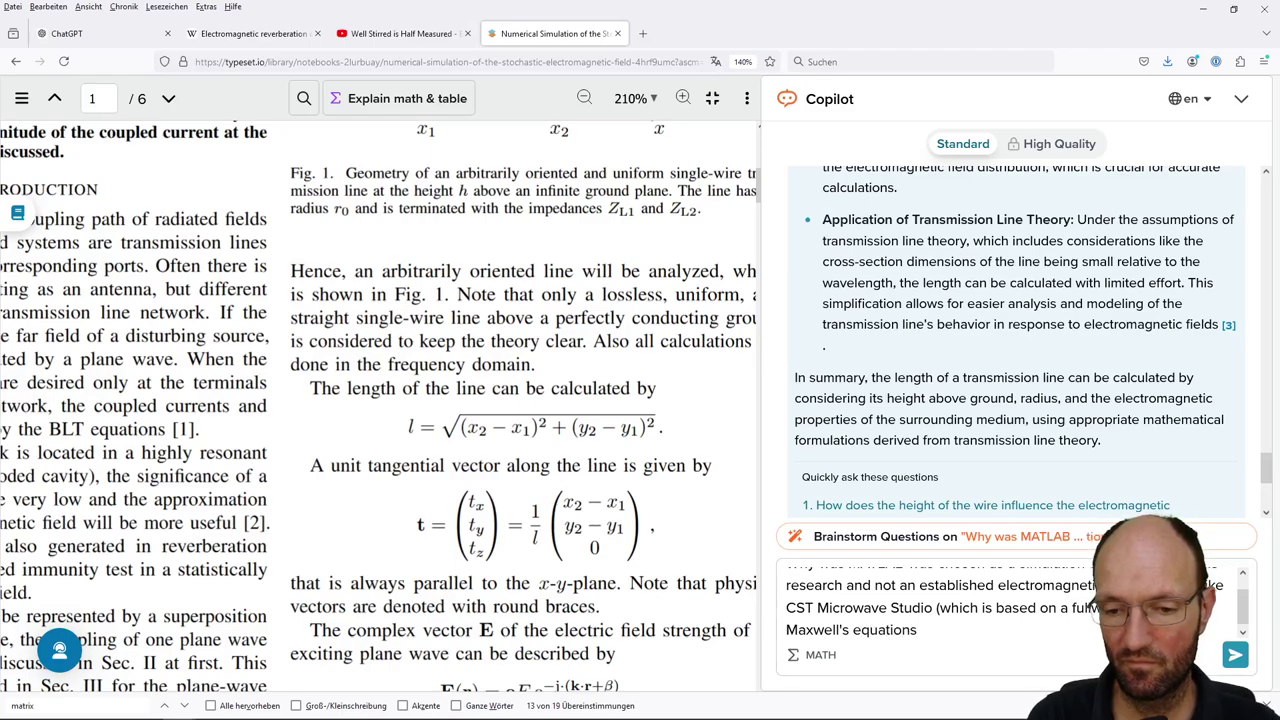
type(")?")
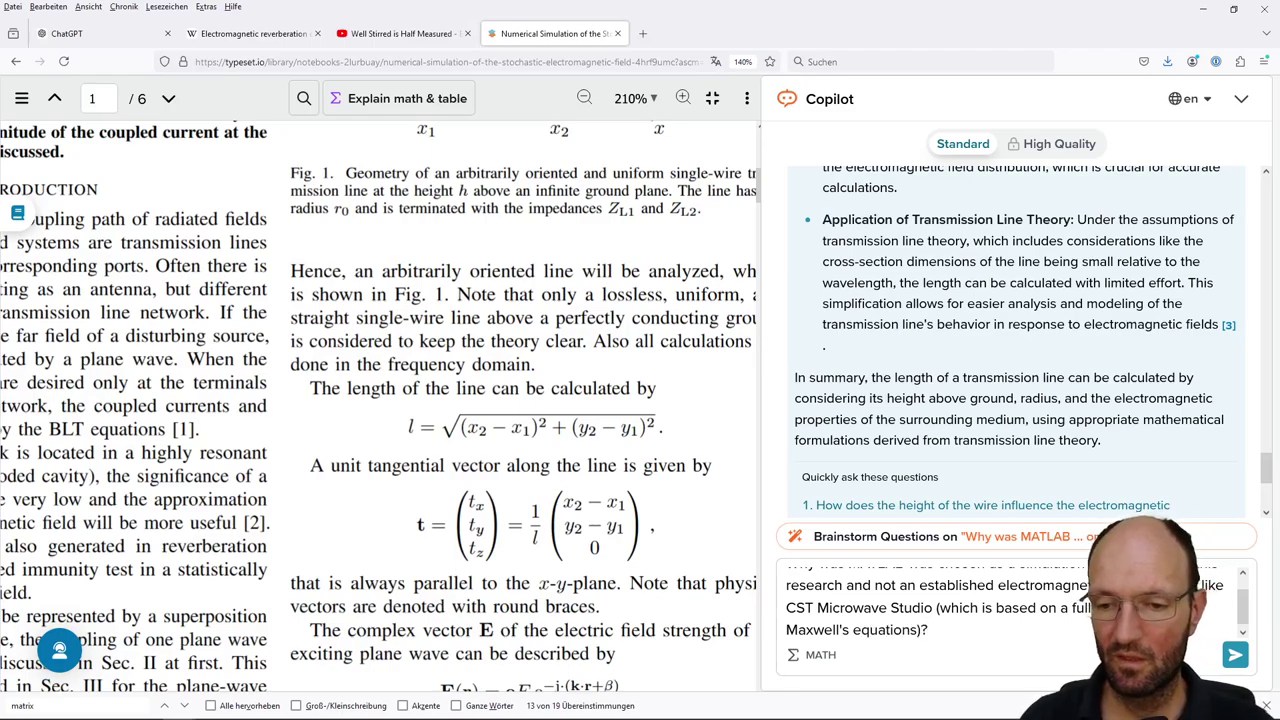
- Send the MATLAB-versus-CST question and zoom the PDF out to 109%
left_click(1234, 656)
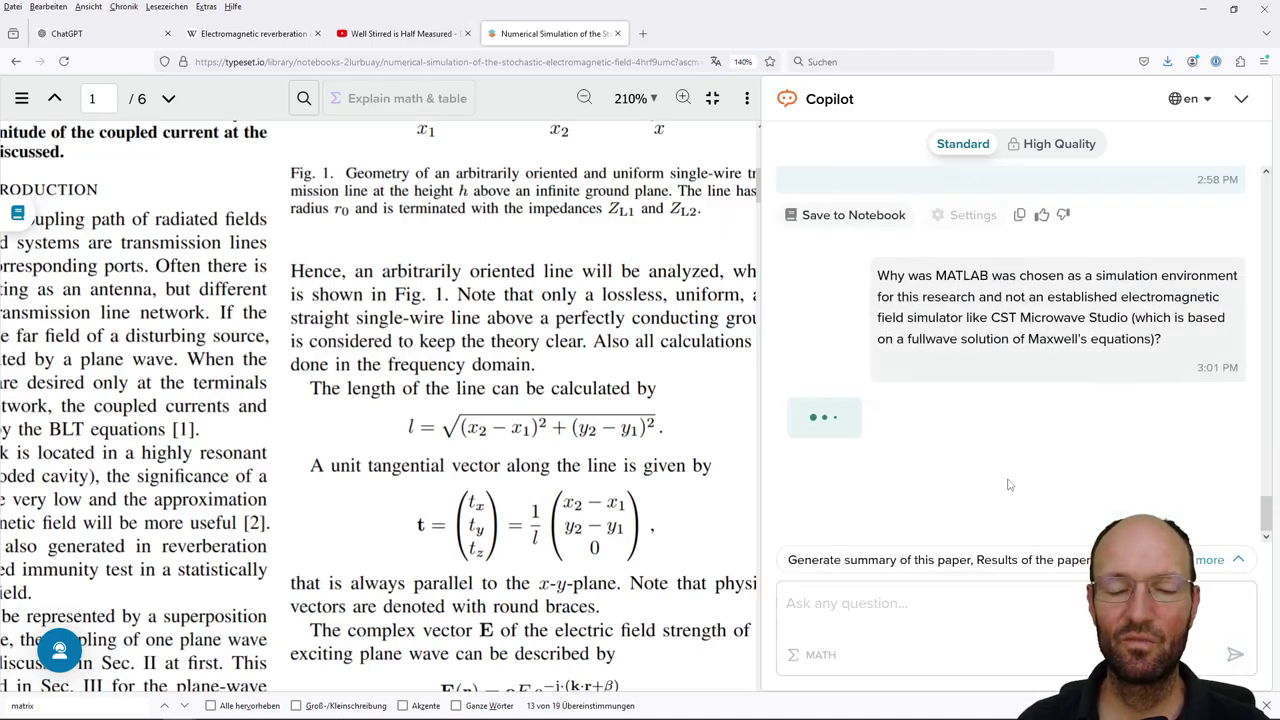
scroll(500, 300, "down", 5)
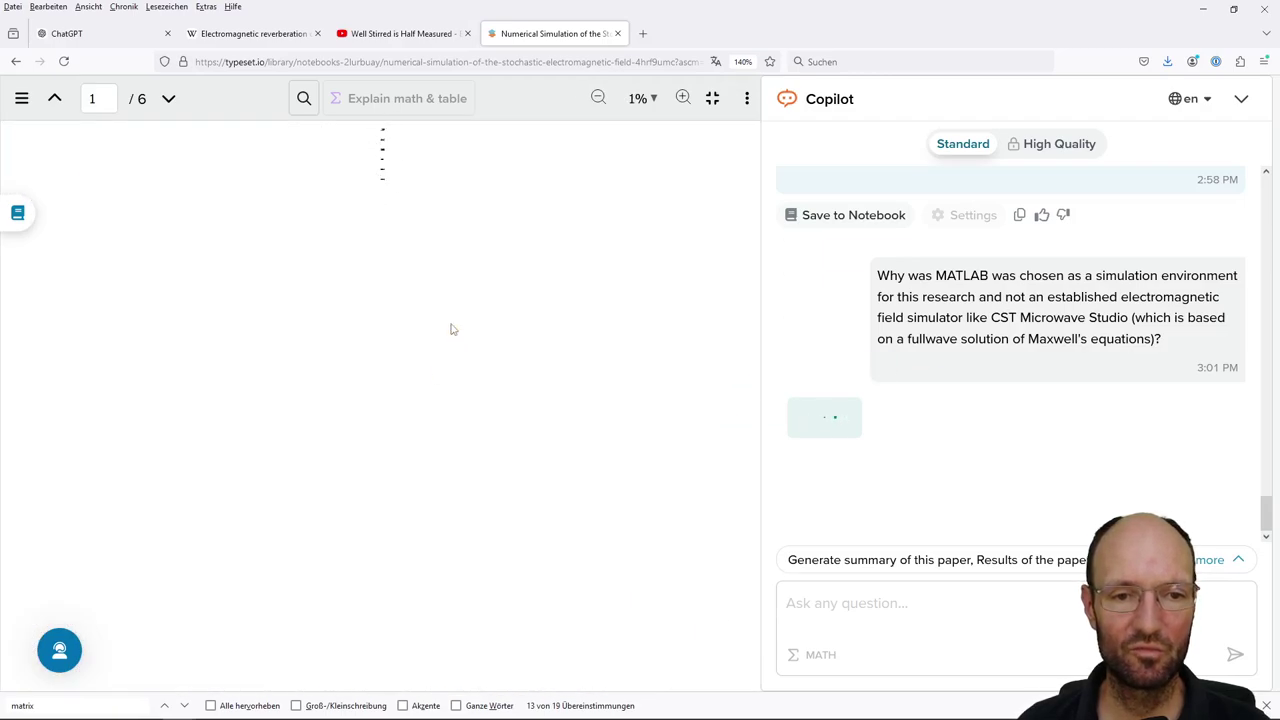
scroll(372, 282, "up", 3)
scroll(372, 281, "up", 5)
scroll(370, 285, "up", 3)
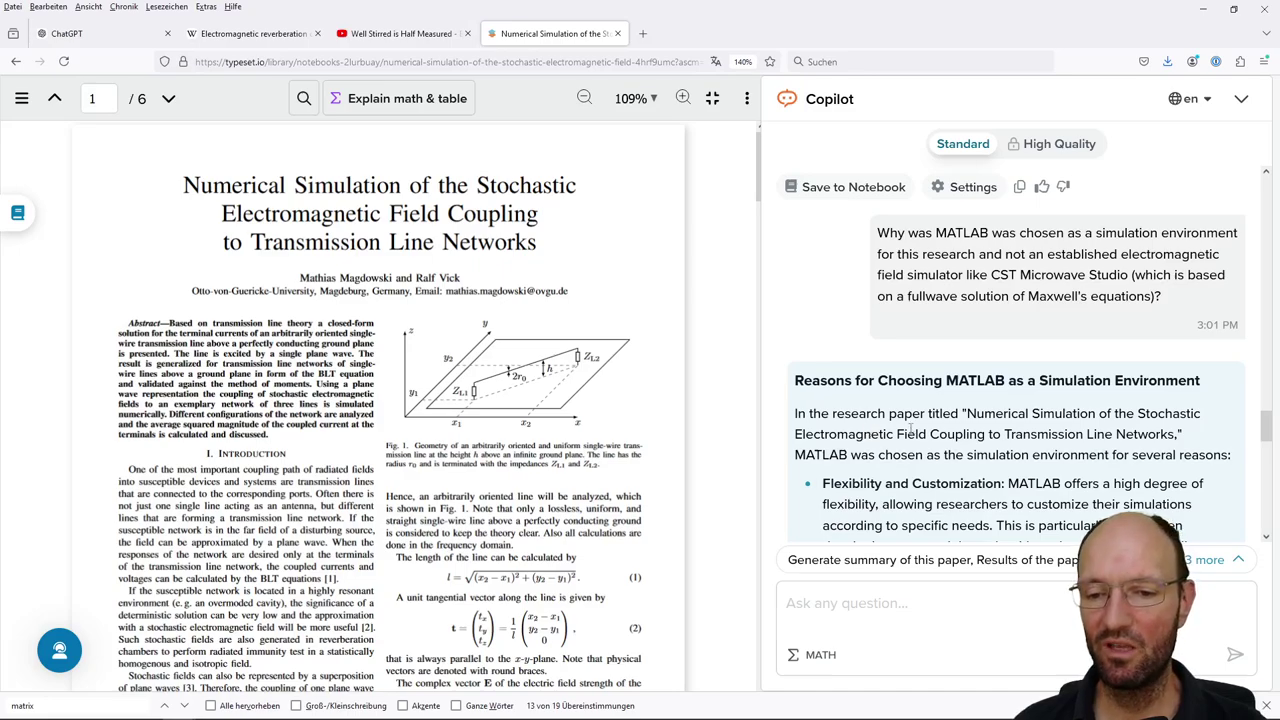
- Scroll to the 'Reasons for Choosing MATLAB' answer and highlight its flexibility explanation
scroll(908, 422, "down", 2)
scroll(908, 420, "up", 2)
scroll(908, 421, "down", 2)
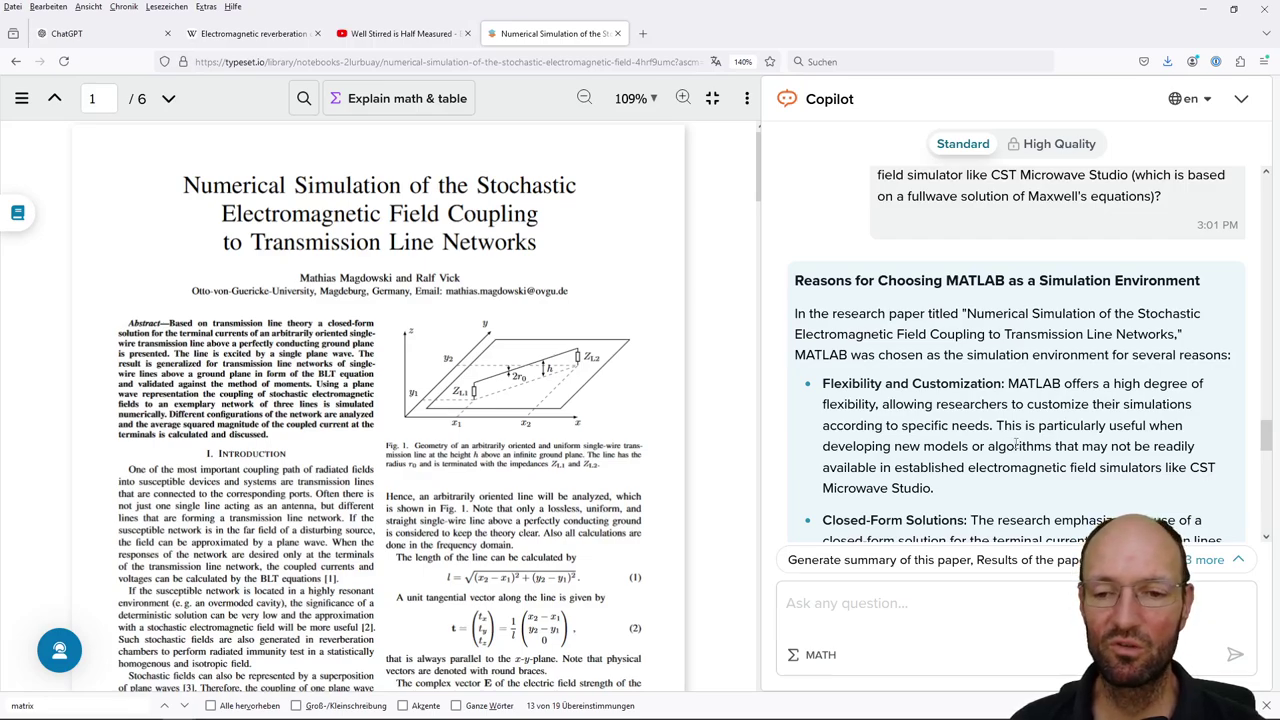
scroll(1018, 442, "down", 1)
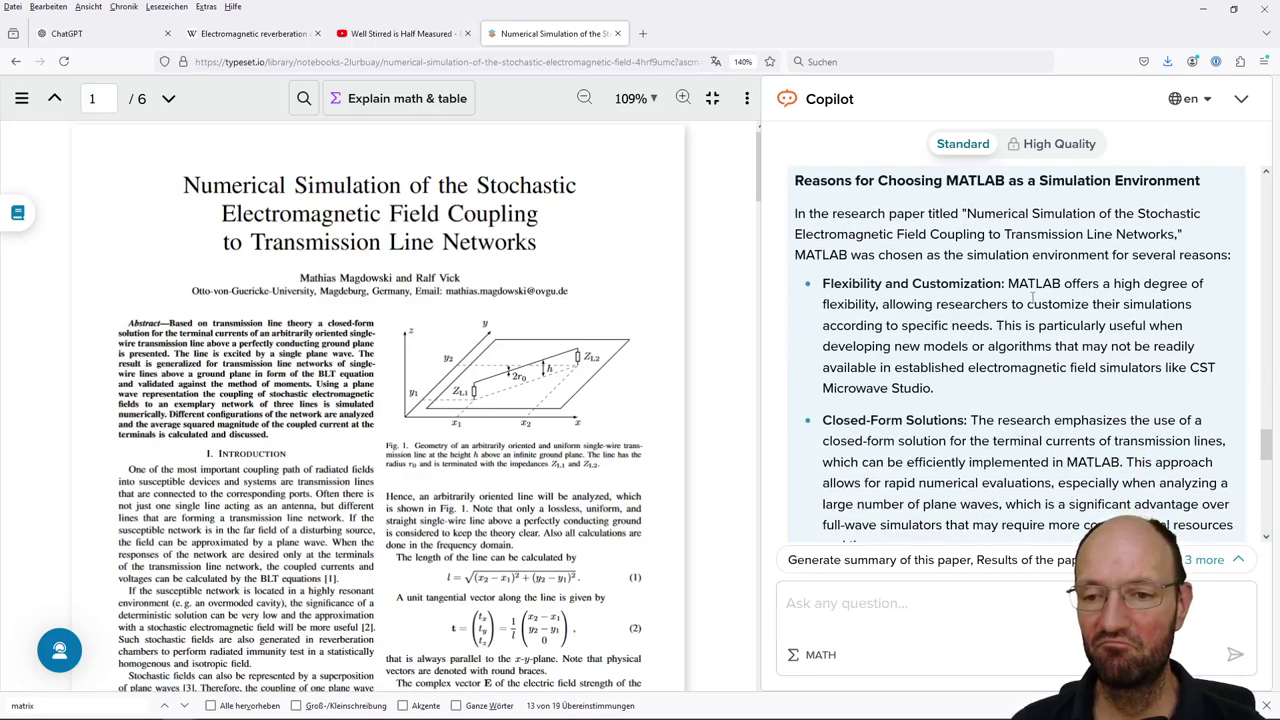
left_click_drag(1027, 304, 1006, 346)
left_click(1020, 346)
- Highlight 'allows for rapid numerical evaluations' and the Closed-Form Solutions explanation
scroll(1030, 393, "down", 1)
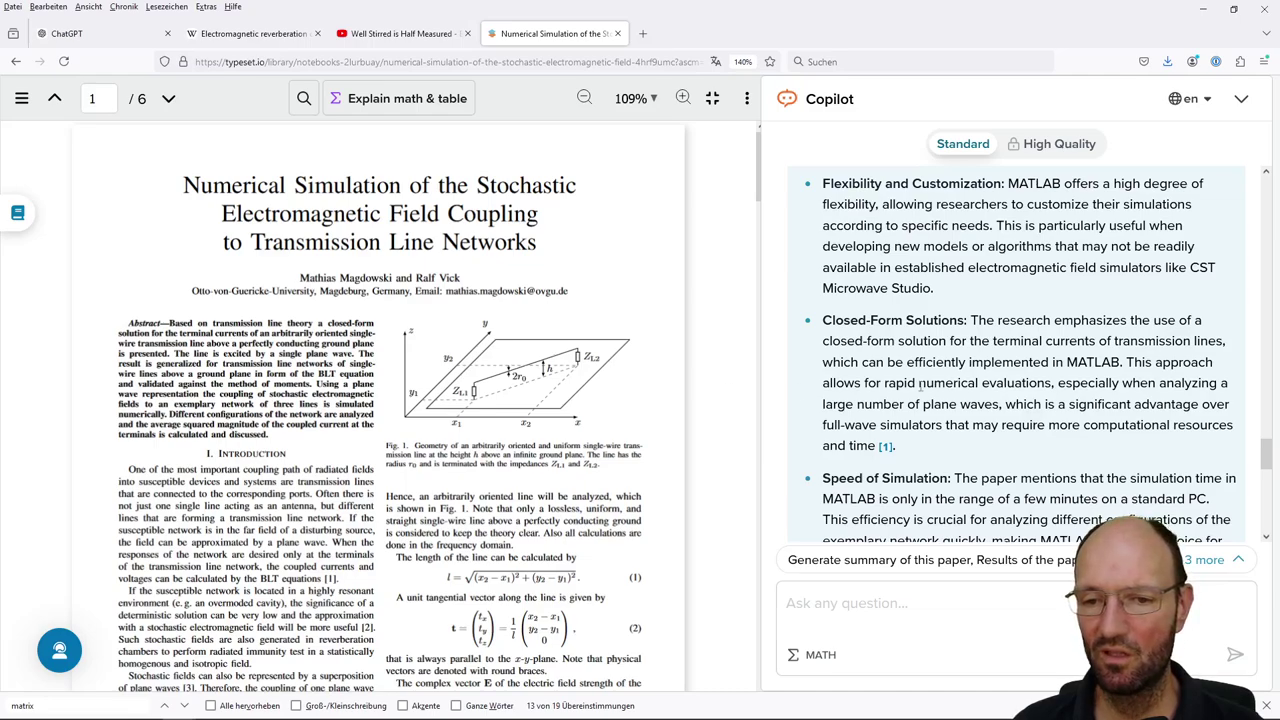
left_click_drag(823, 383, 1054, 384)
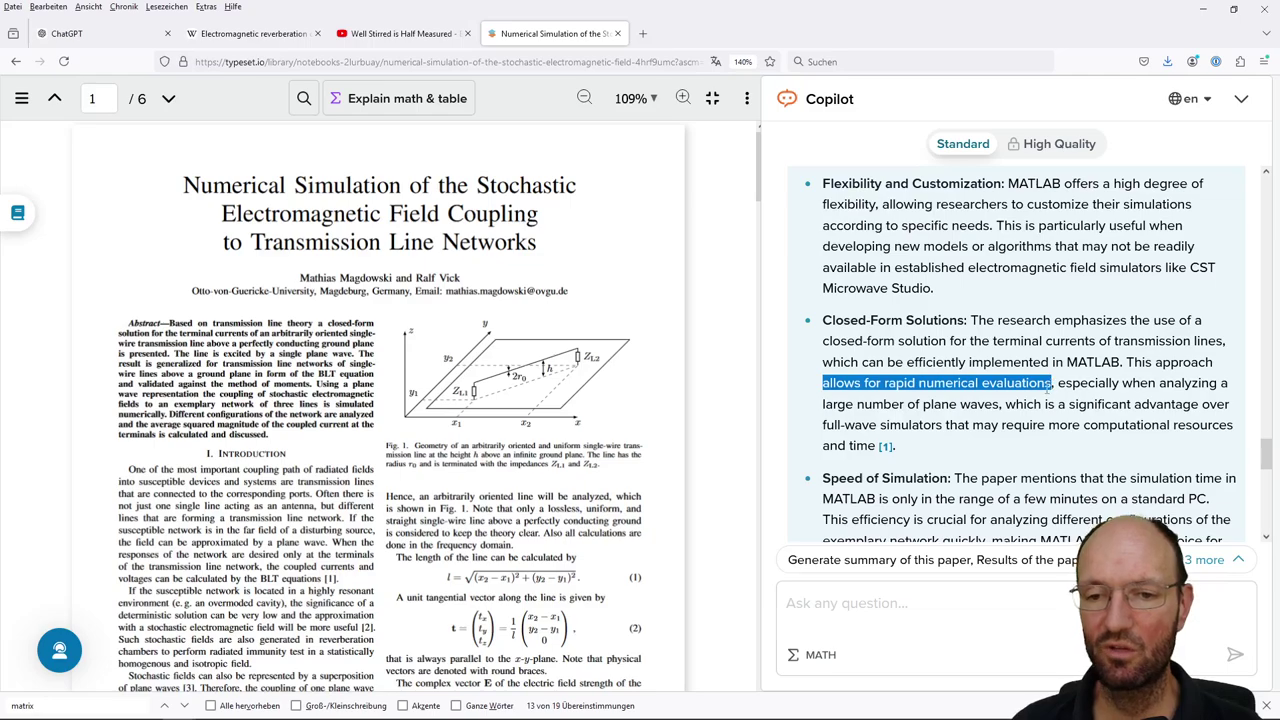
scroll(1025, 400, "up", 2)
scroll(1025, 400, "up", 1)
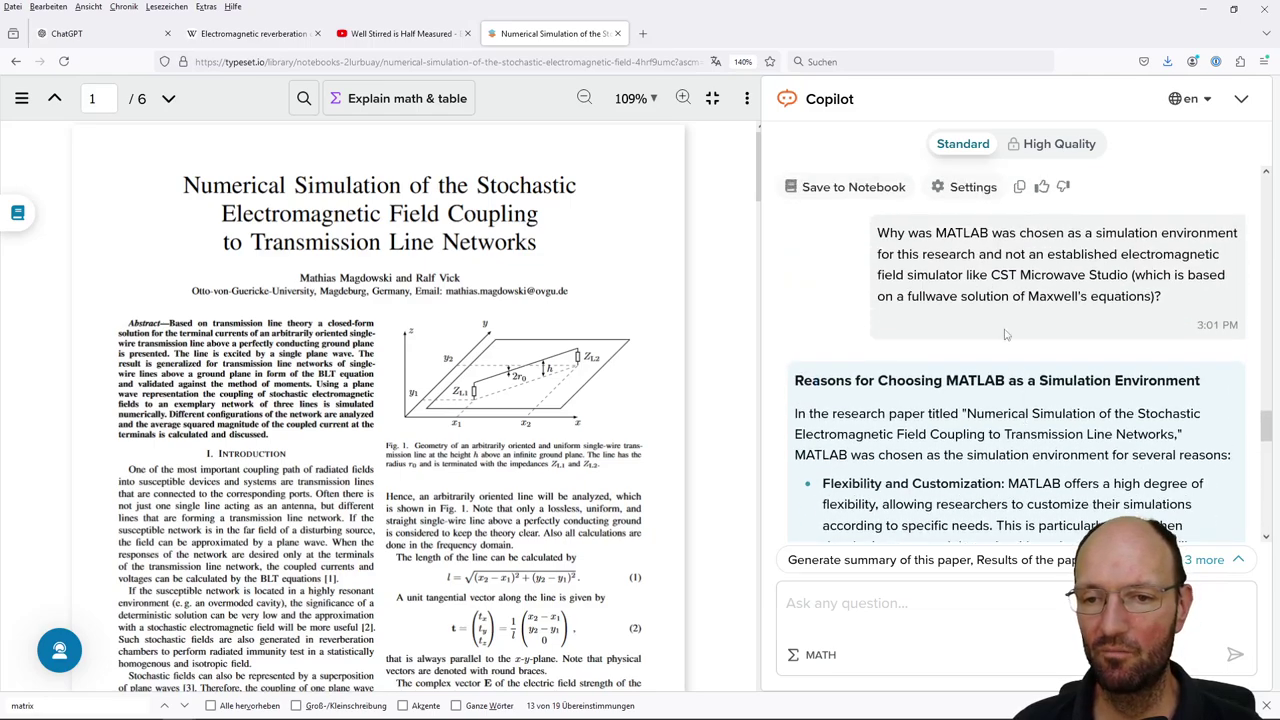
scroll(1008, 320, "down", 3)
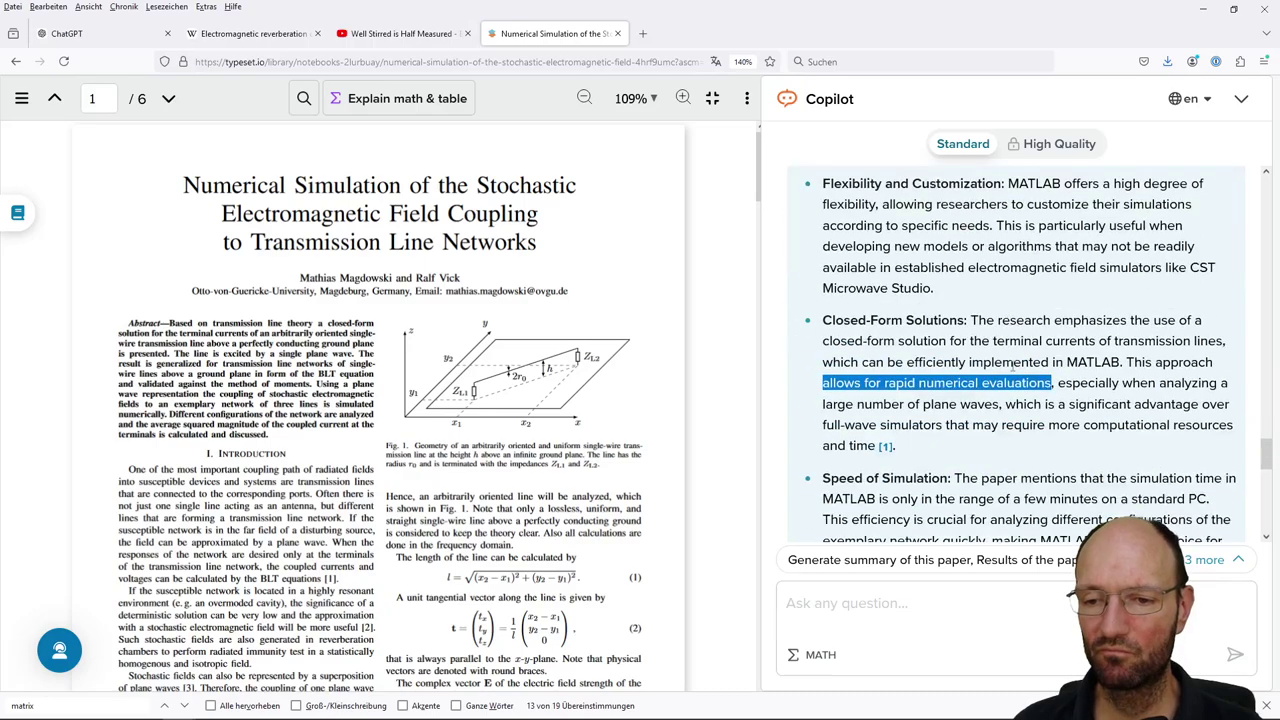
left_click_drag(823, 320, 922, 424)
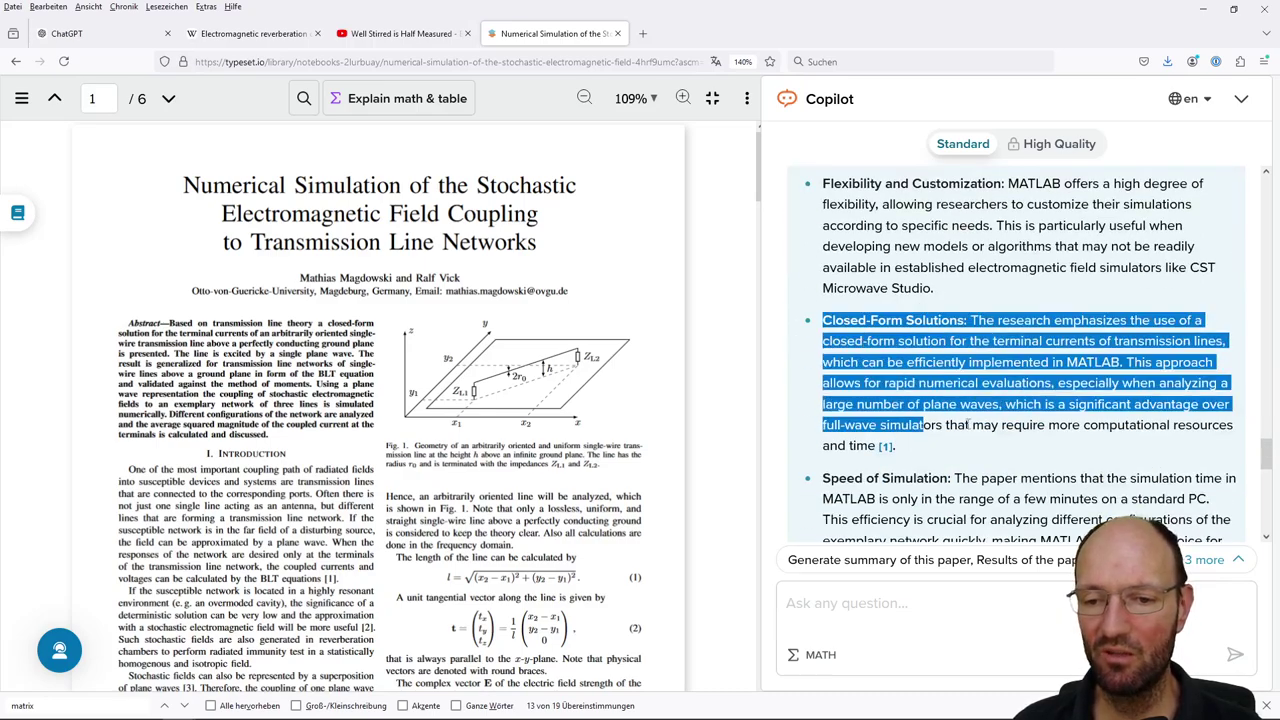
- Select the Speed of Simulation bullet in the MATLAB answer
scroll(975, 424, "down", 2)
scroll(904, 341, "up", 3)
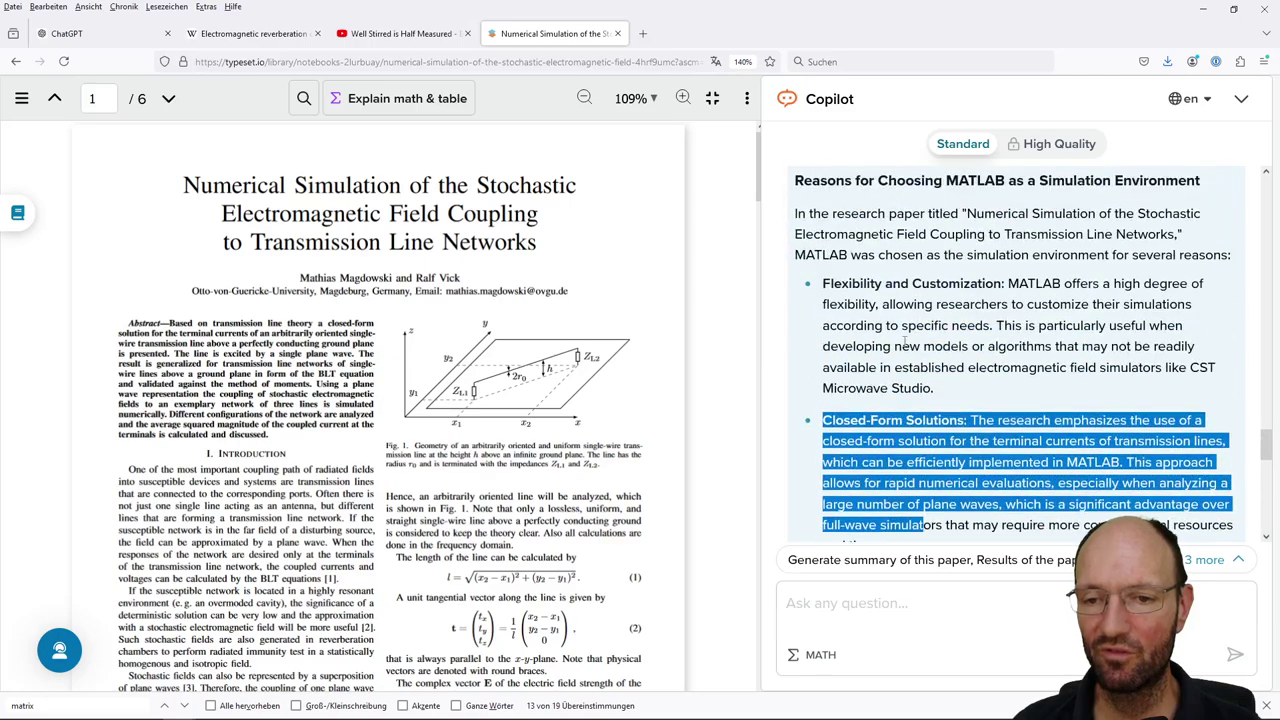
scroll(950, 300, "up", 2)
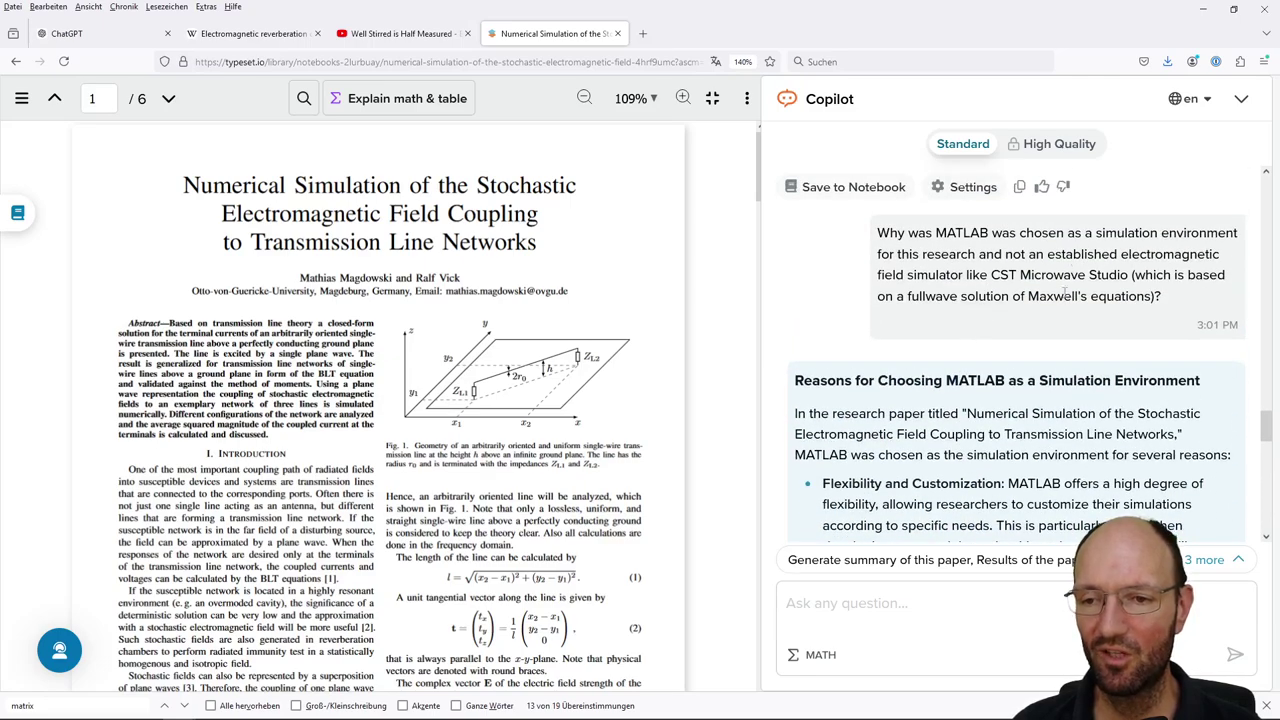
scroll(1053, 300, "down", 5)
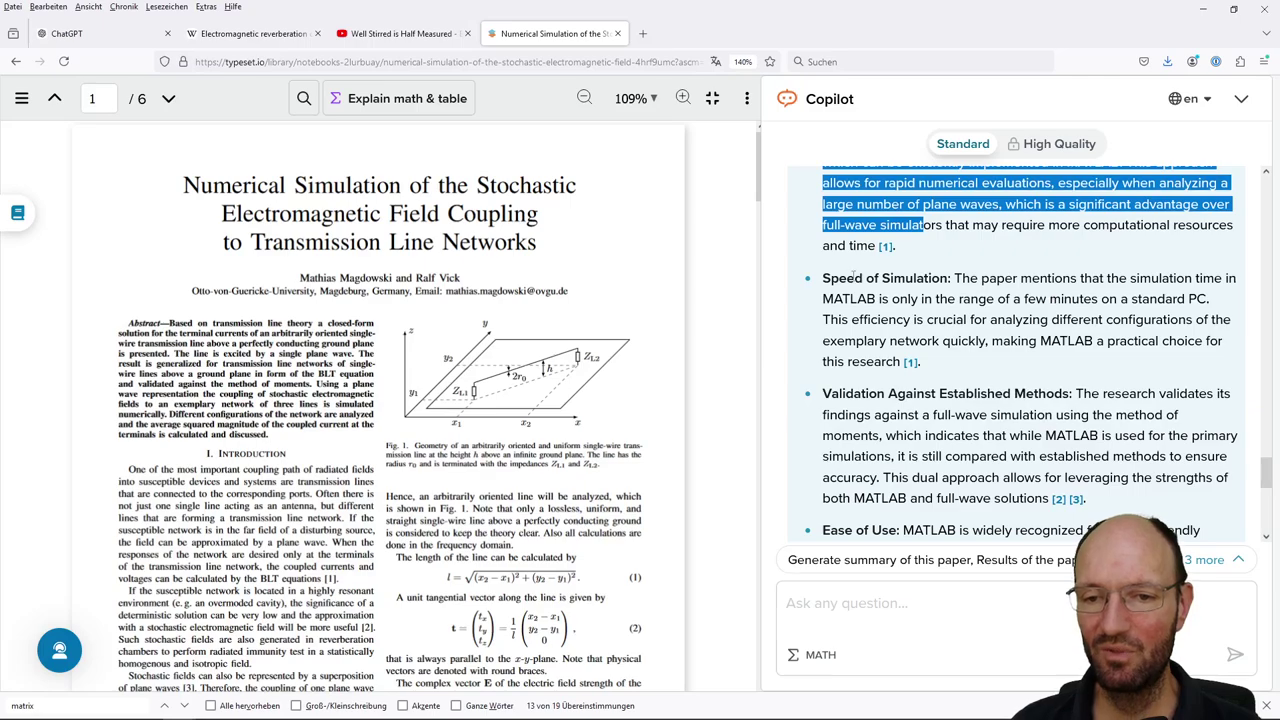
left_click_drag(823, 278, 956, 368)
left_click(966, 370)
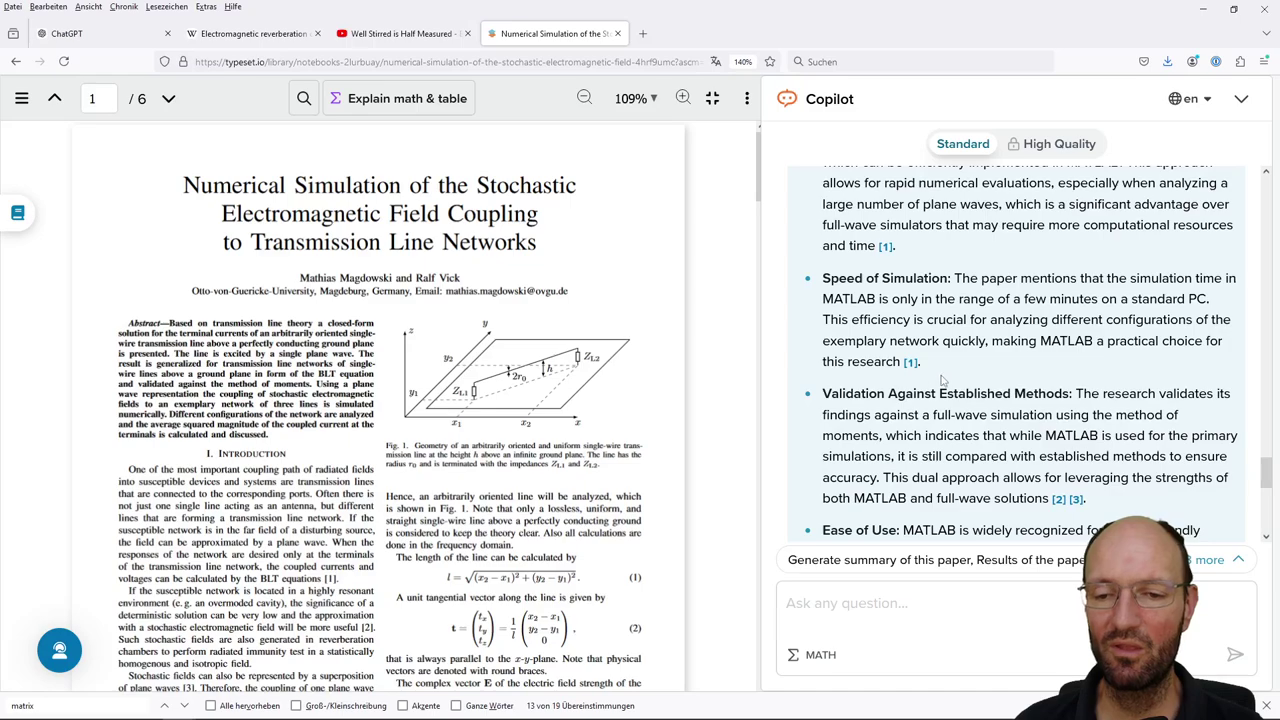
- Scroll down to select the answer's summary, then scroll back up through the answer
scroll(967, 408, "down", 2)
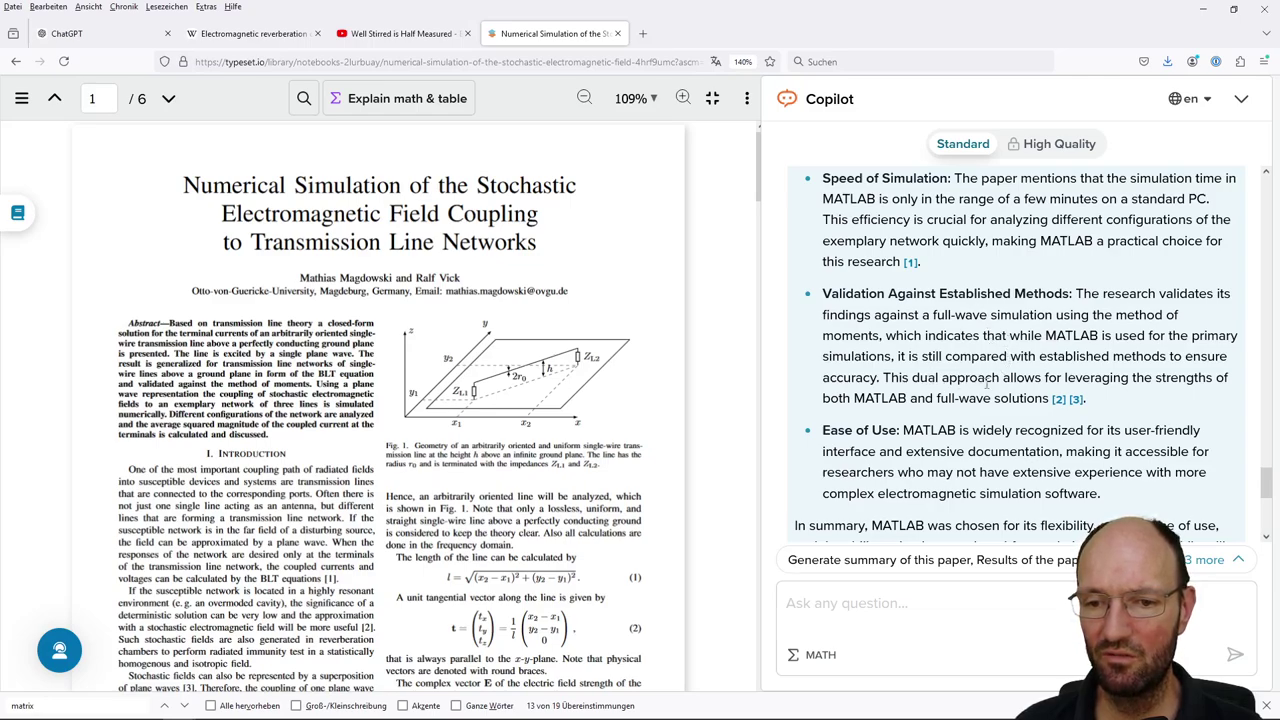
scroll(1014, 371, "down", 2)
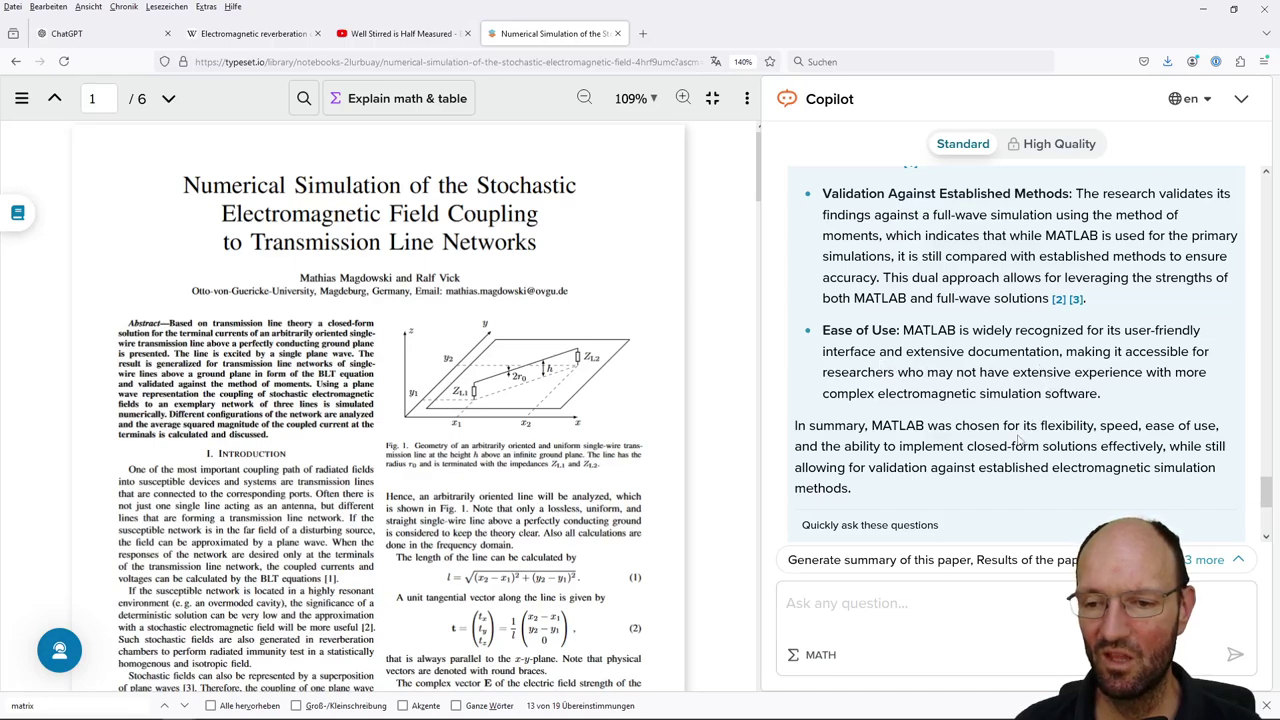
scroll(1020, 440, "up", 2)
scroll(1000, 442, "down", 2)
left_click_drag(893, 489, 810, 425)
left_click(812, 426)
scroll(940, 410, "up", 2)
scroll(945, 398, "up", 3)
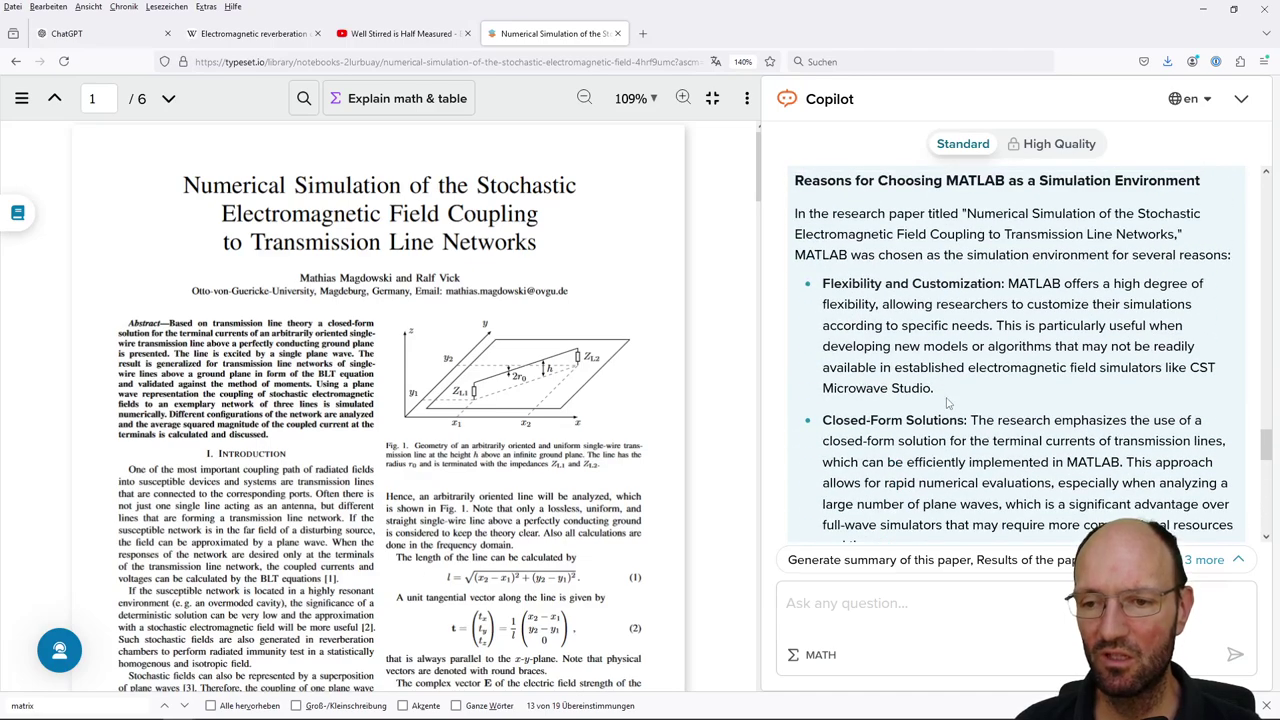
scroll(948, 403, "up", 1)
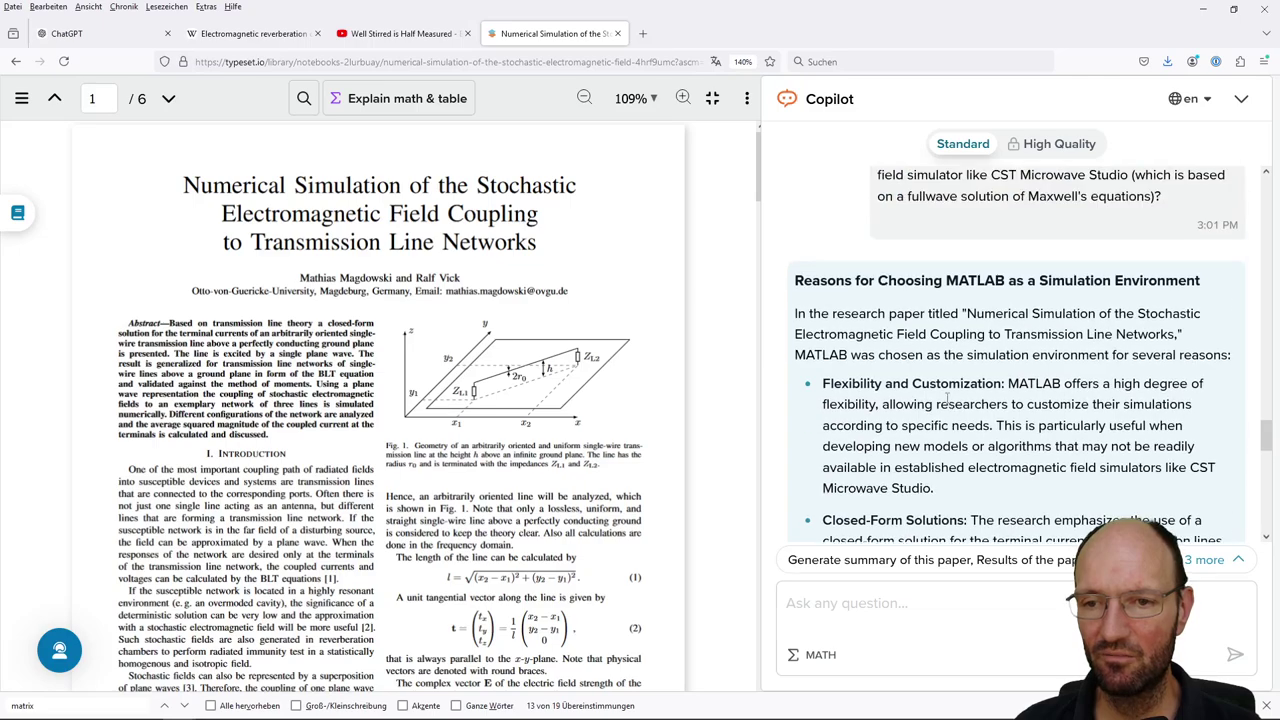
scroll(946, 398, "down", 3)
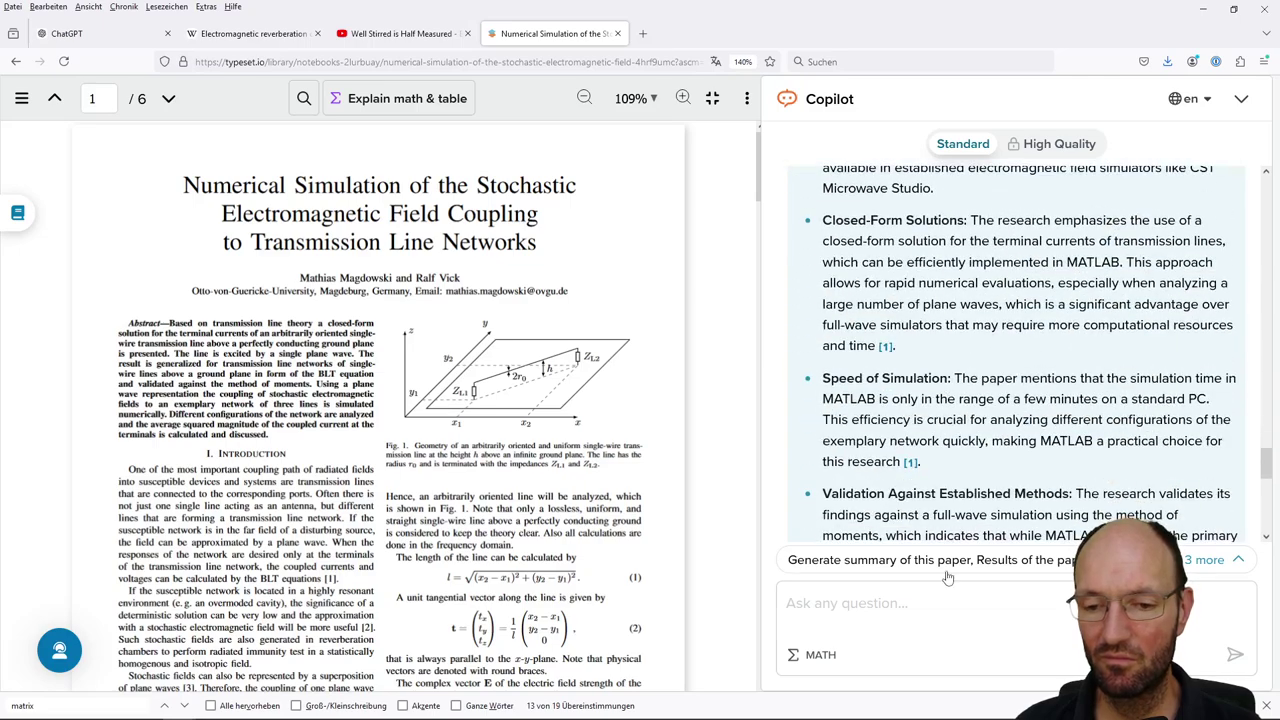
scroll(958, 460, "up", 5)
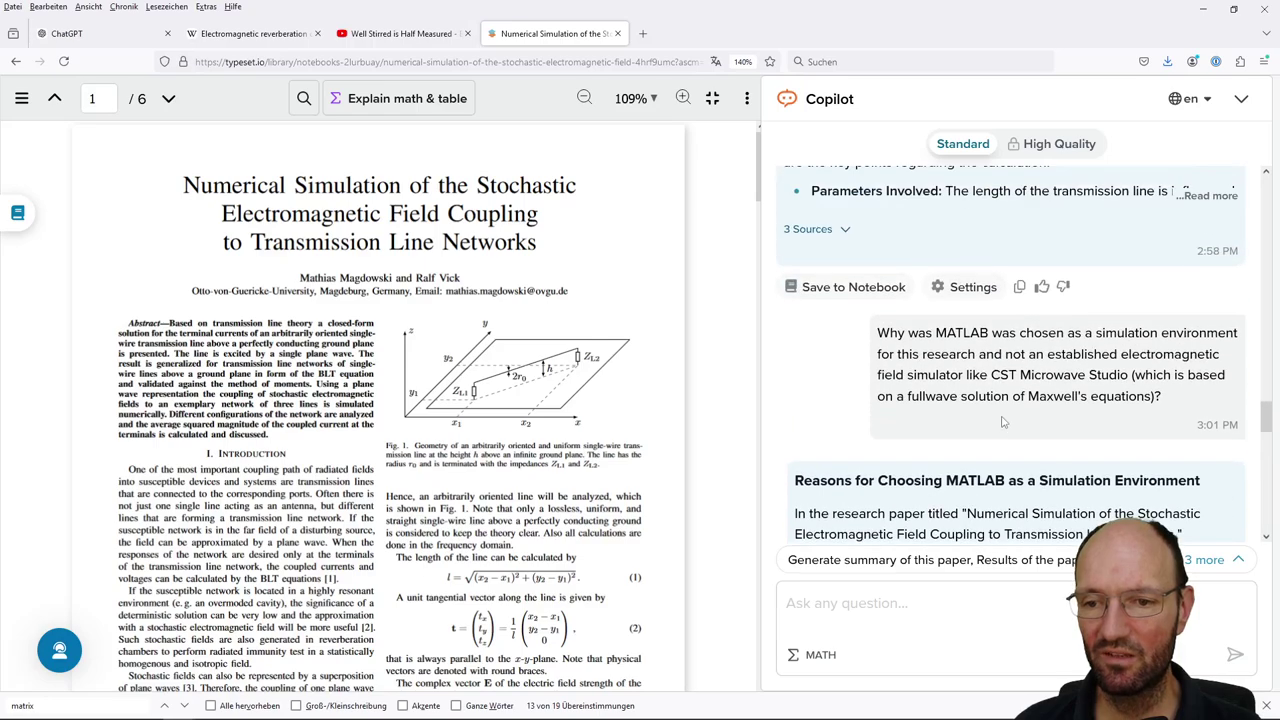
- Highlight 'CST Microwave Studio' in the question, then scroll to the summary and three follow-ups
left_click_drag(992, 375, 1130, 375)
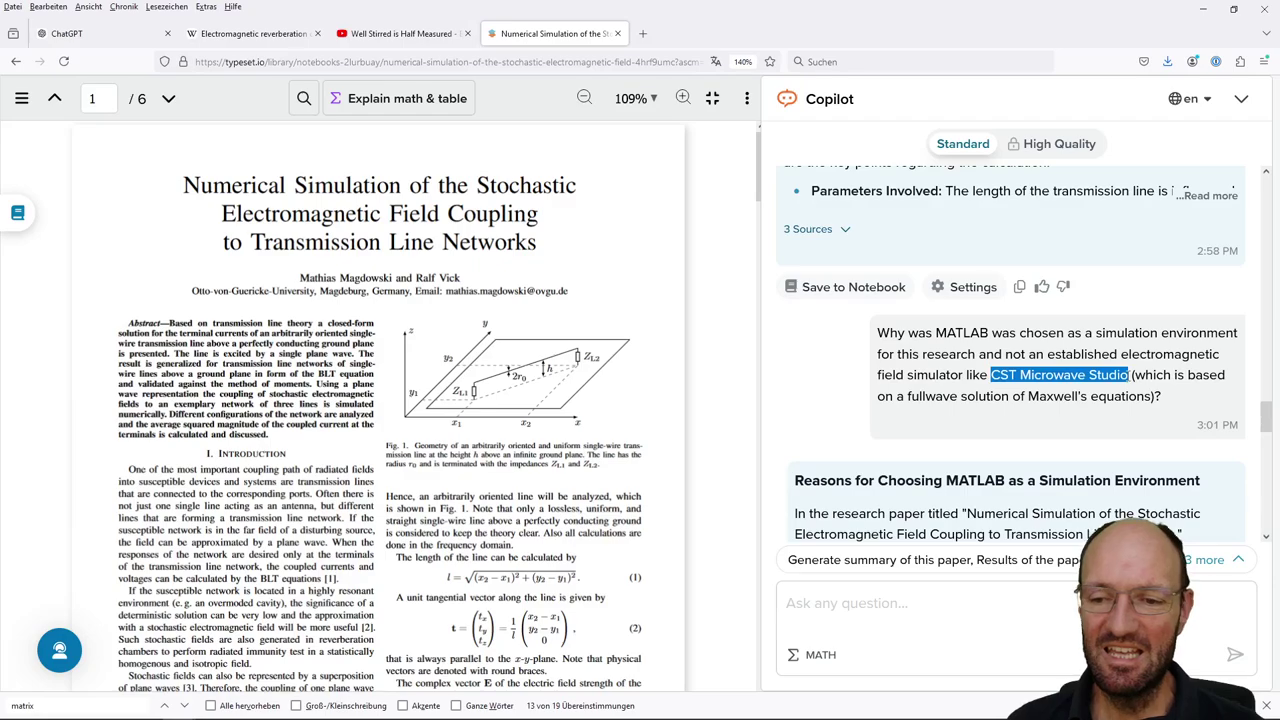
scroll(966, 346, "down", 3)
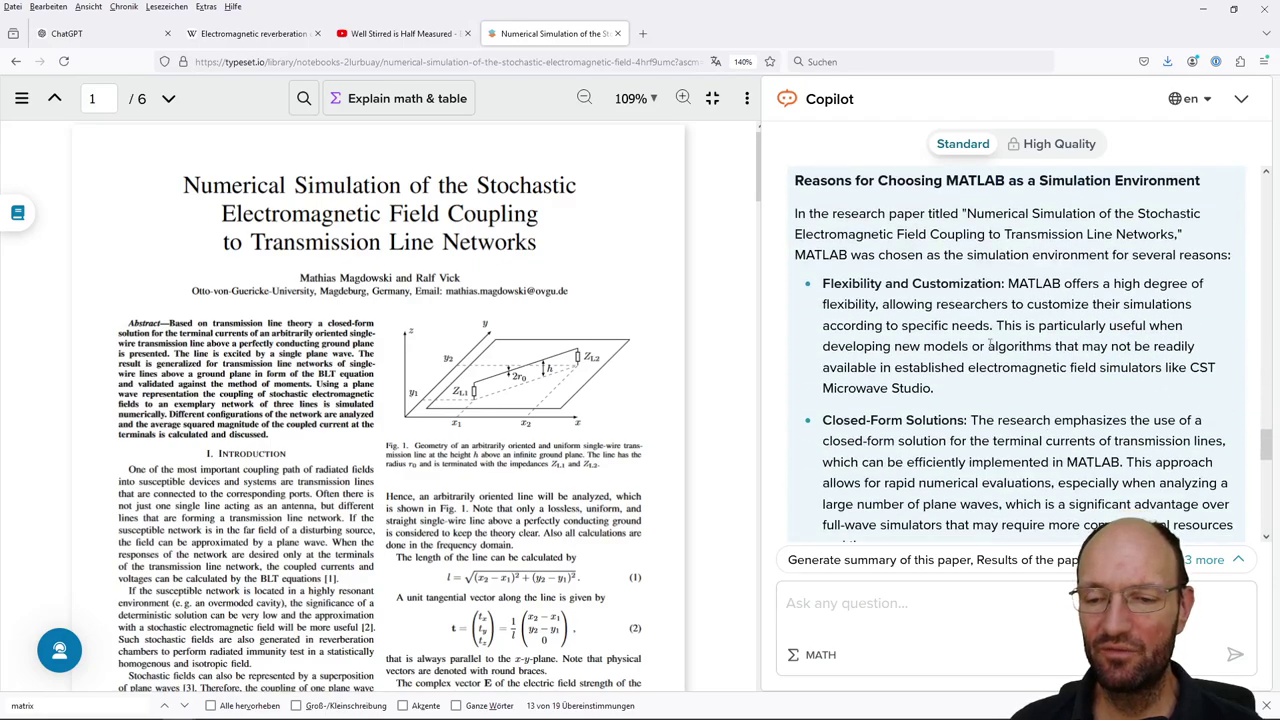
scroll(989, 345, "down", 5)
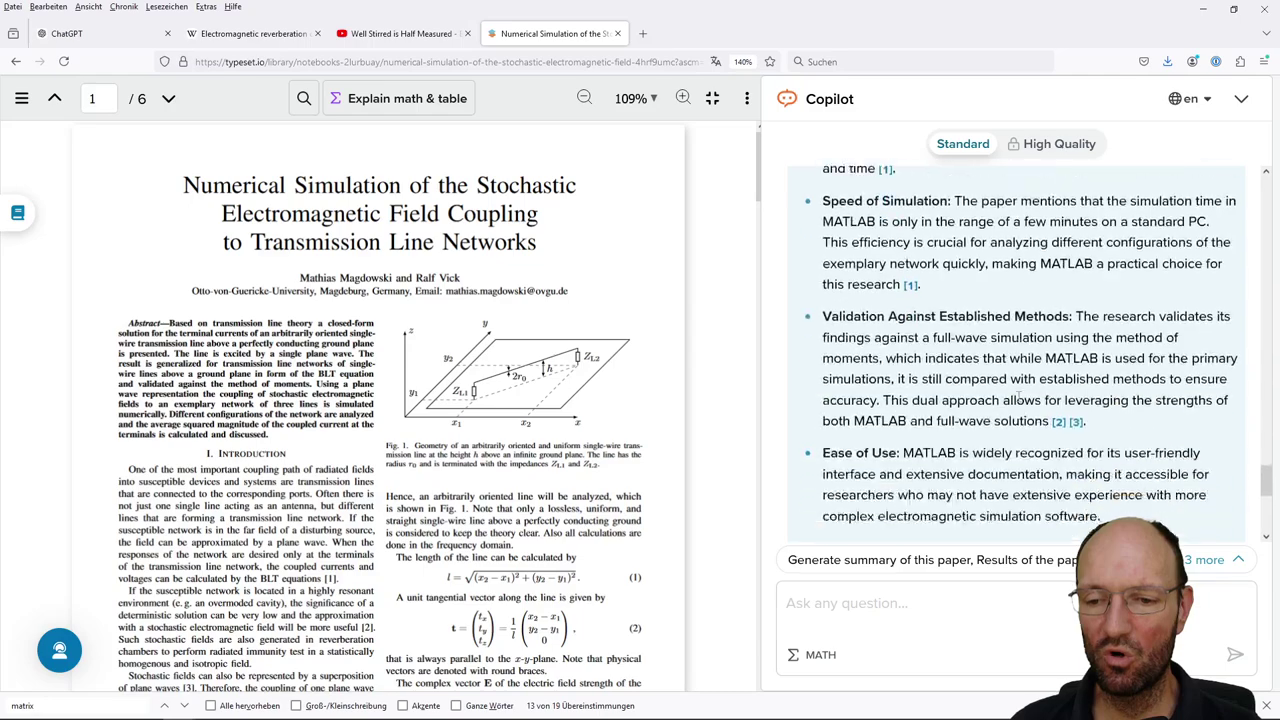
scroll(1018, 400, "down", 3)
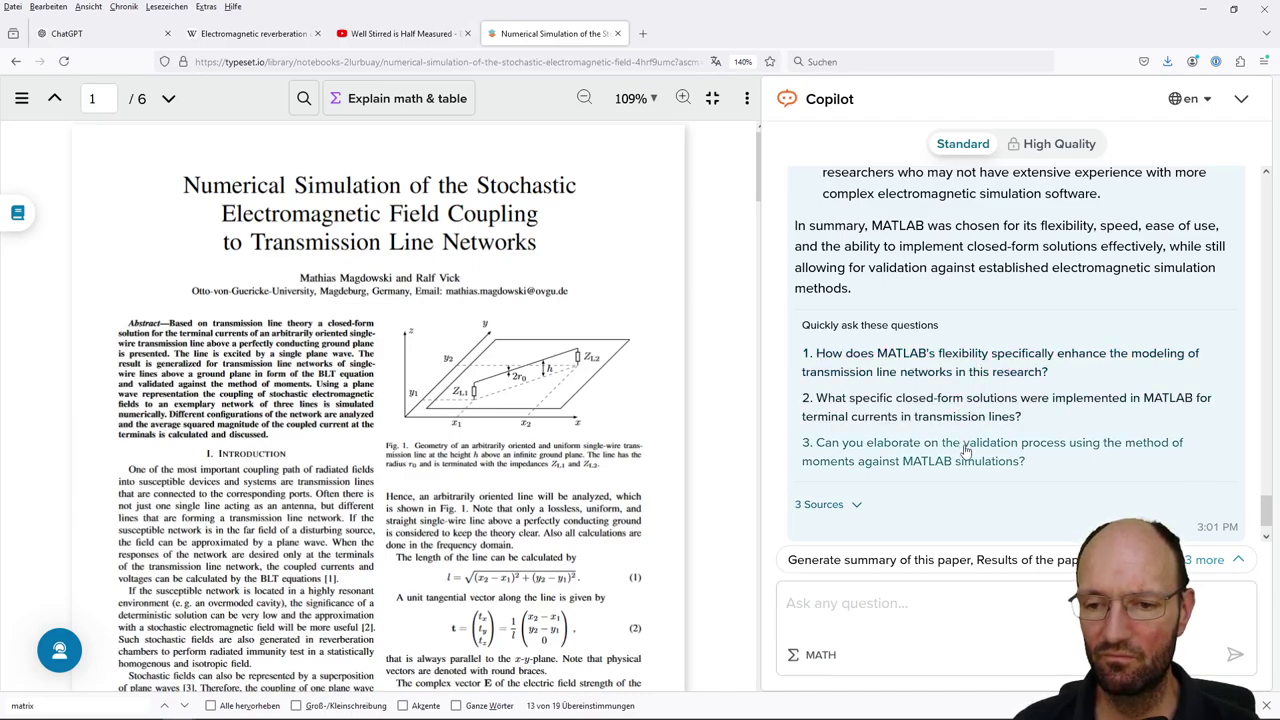
- Ask Copilot 'Why has a program like CST Microwave Studio NOT been used?'
left_click(926, 605)
type("Why")
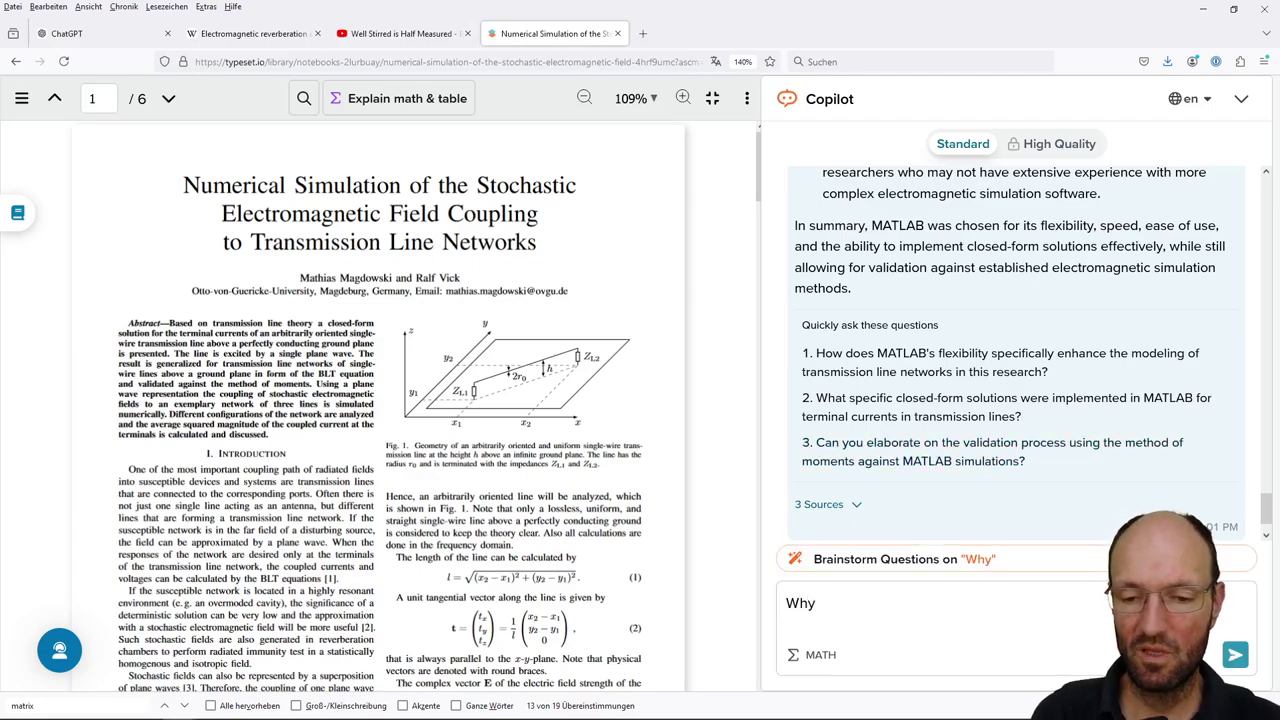
type(" hast")
key("BackSpace")
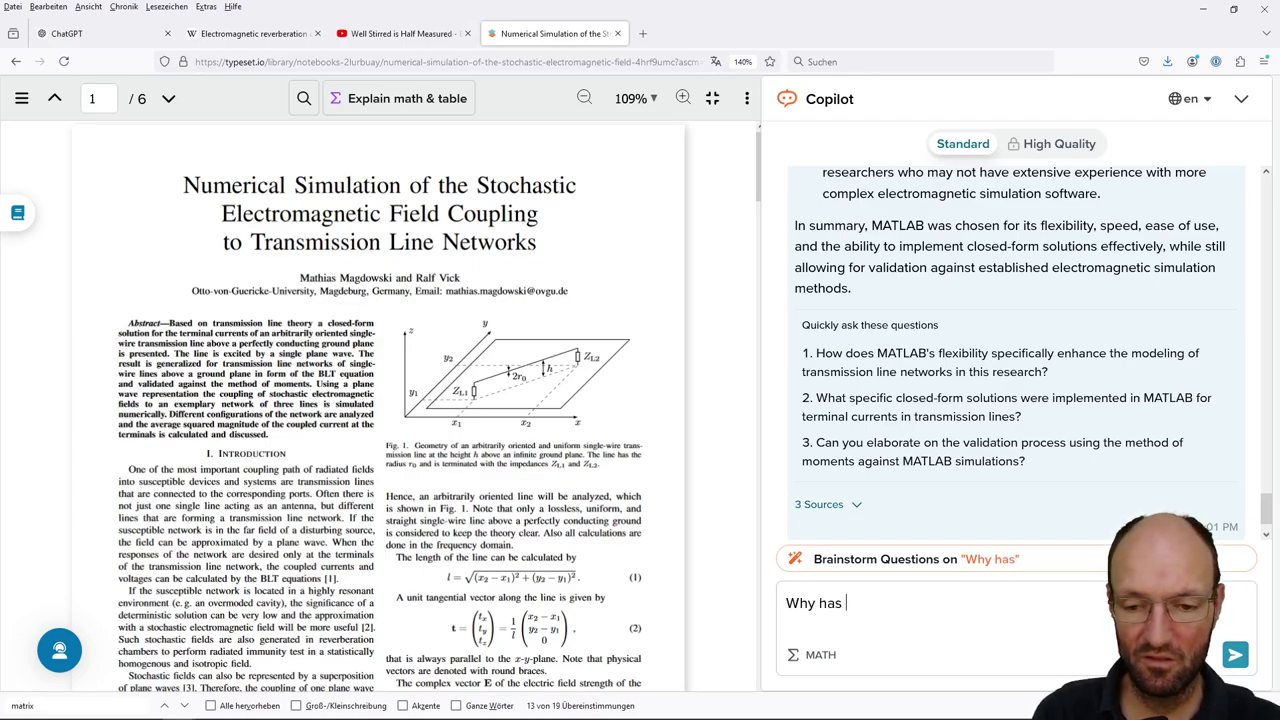
type("a pro")
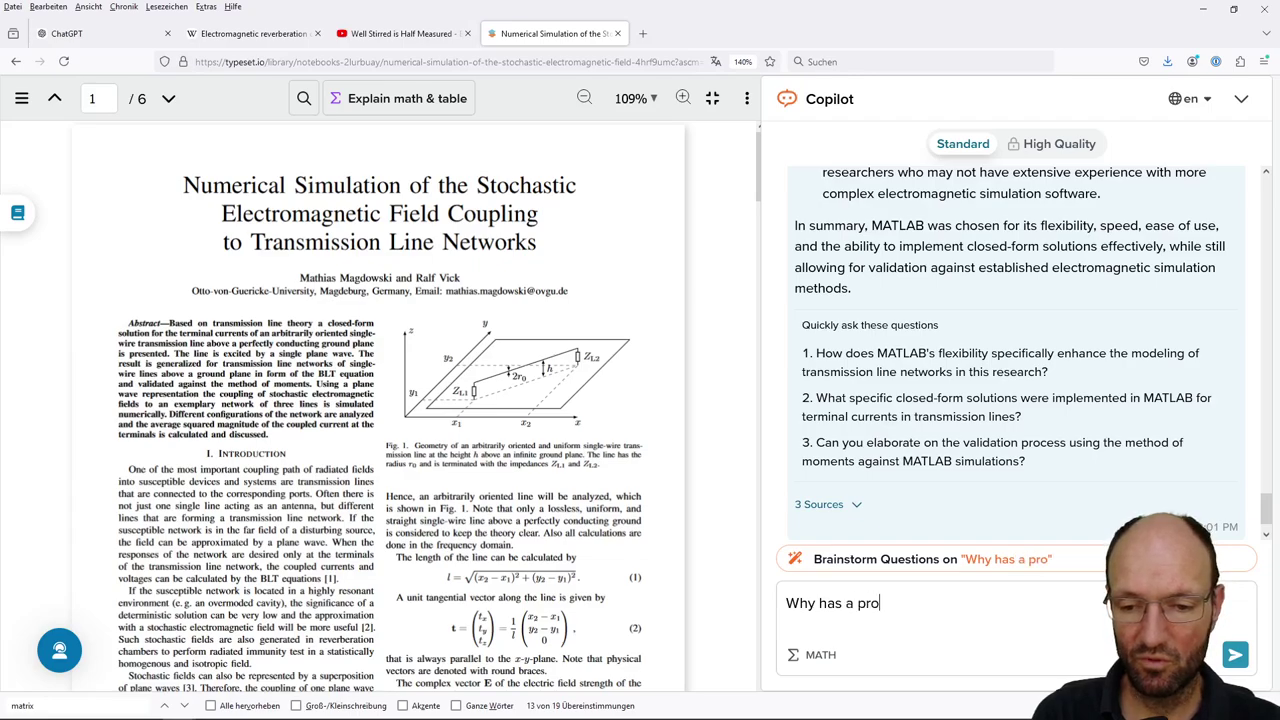
type("gram like CST Mico")
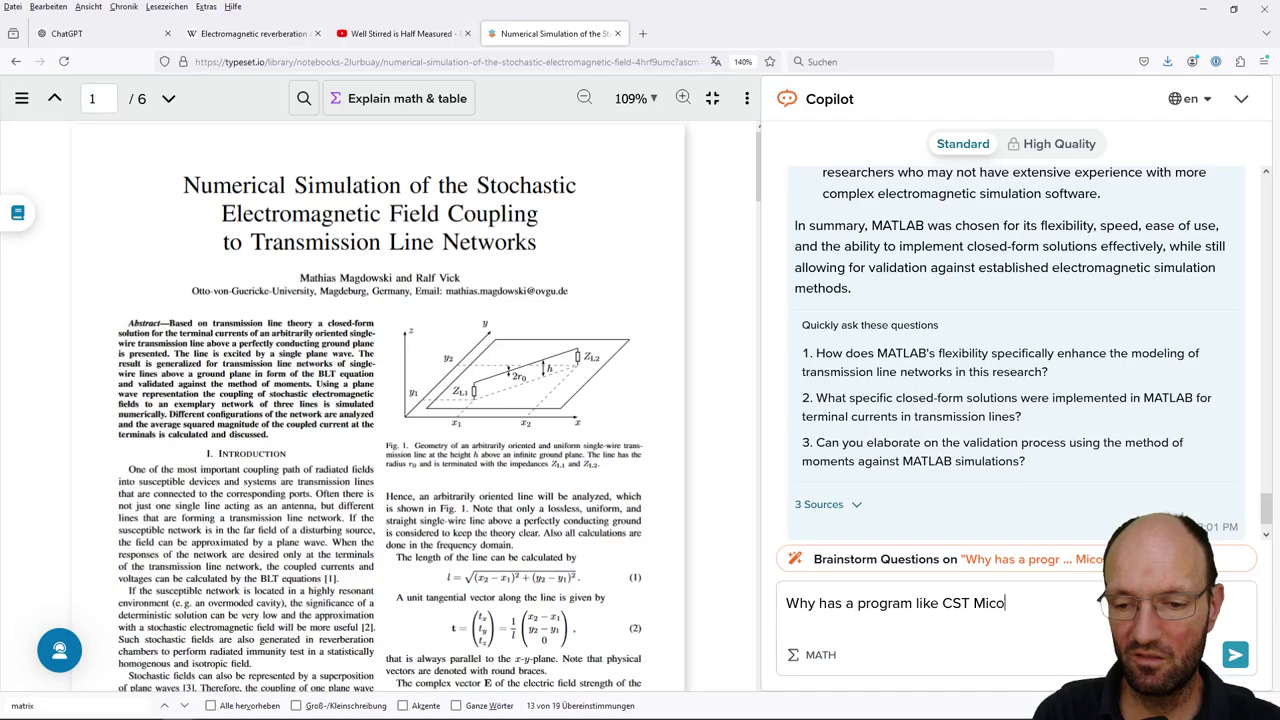
key("BackSpace")
type("rowave Studio")
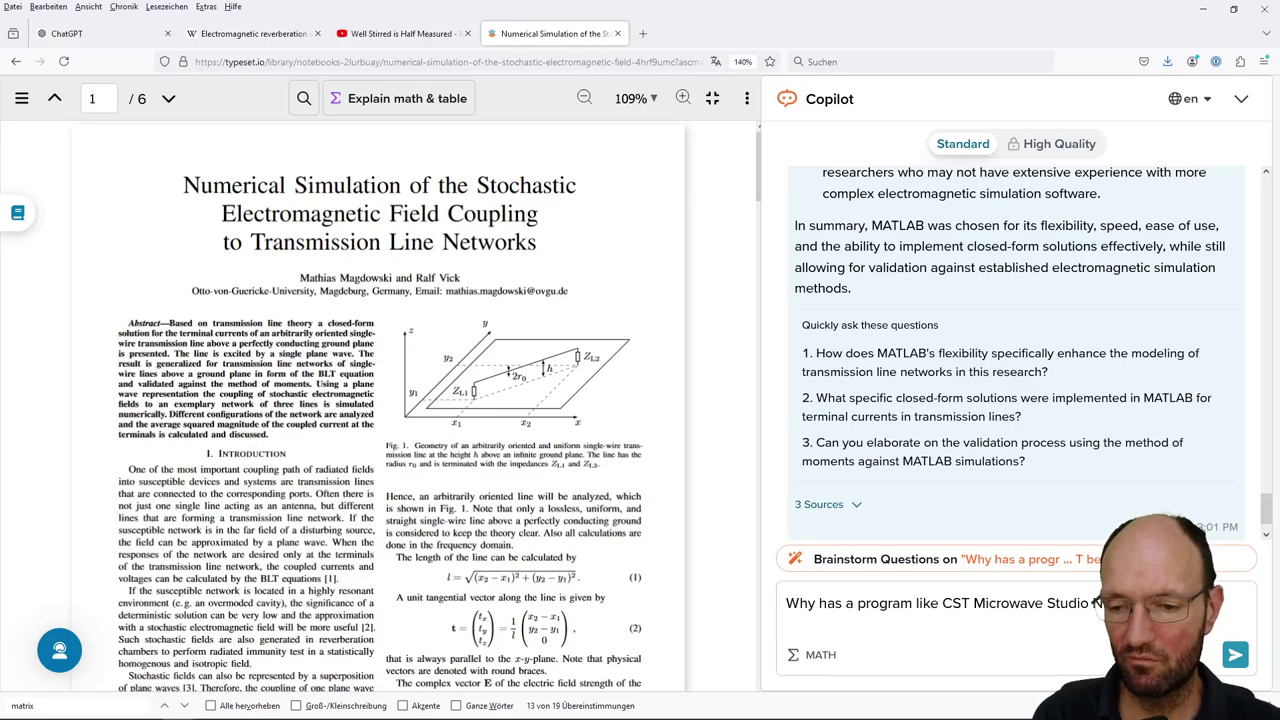
key("Return")
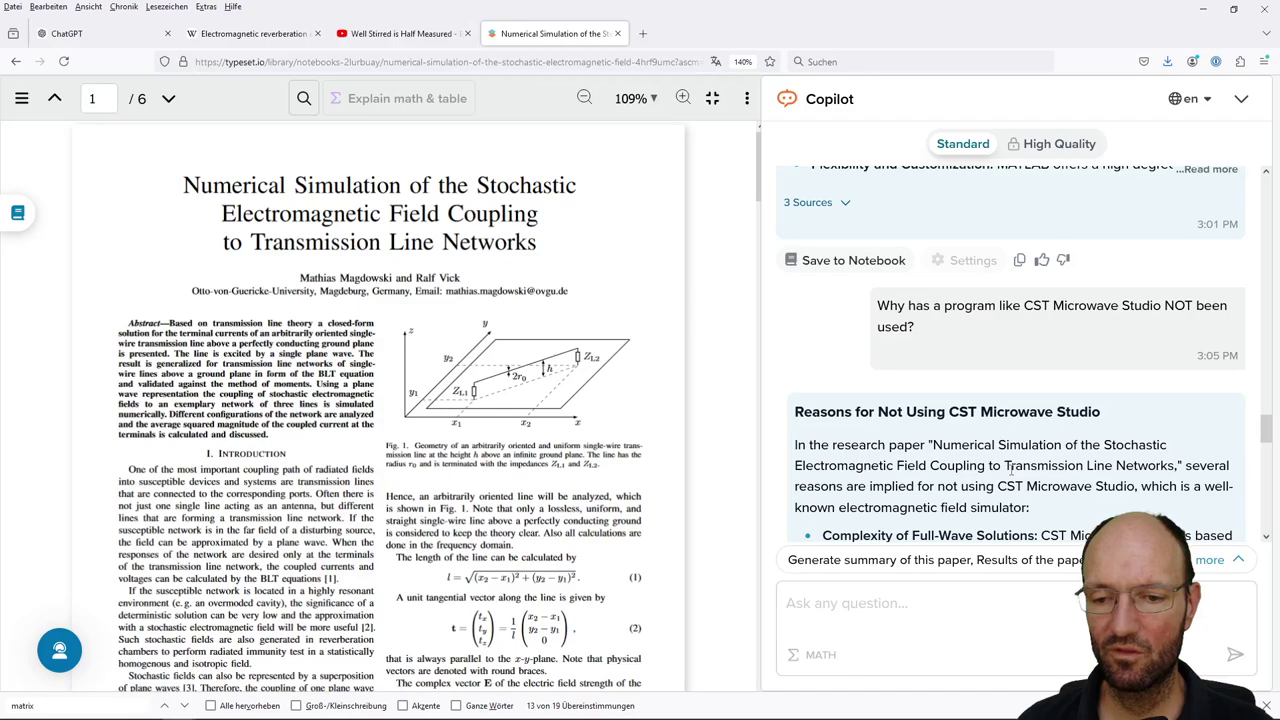
- Read the CST answer and highlight the BLT equations and adaptability phrases
scroll(1012, 468, "down", 2)
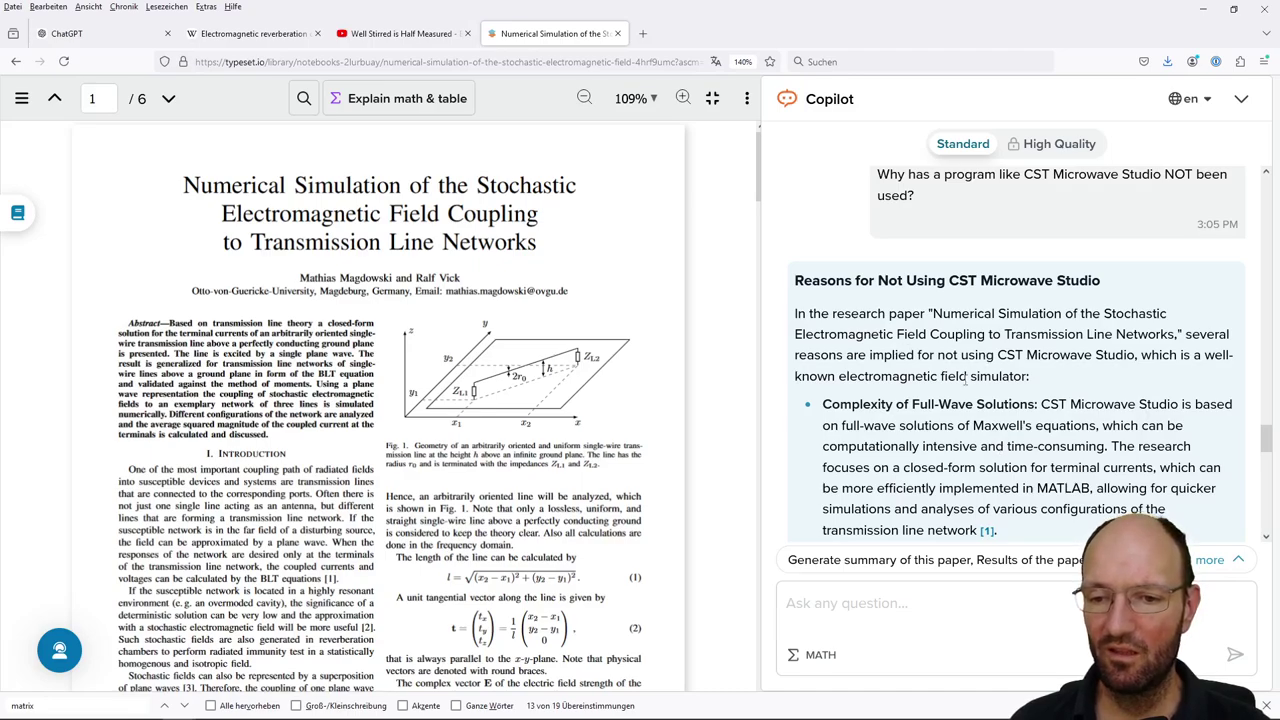
scroll(965, 378, "down", 1)
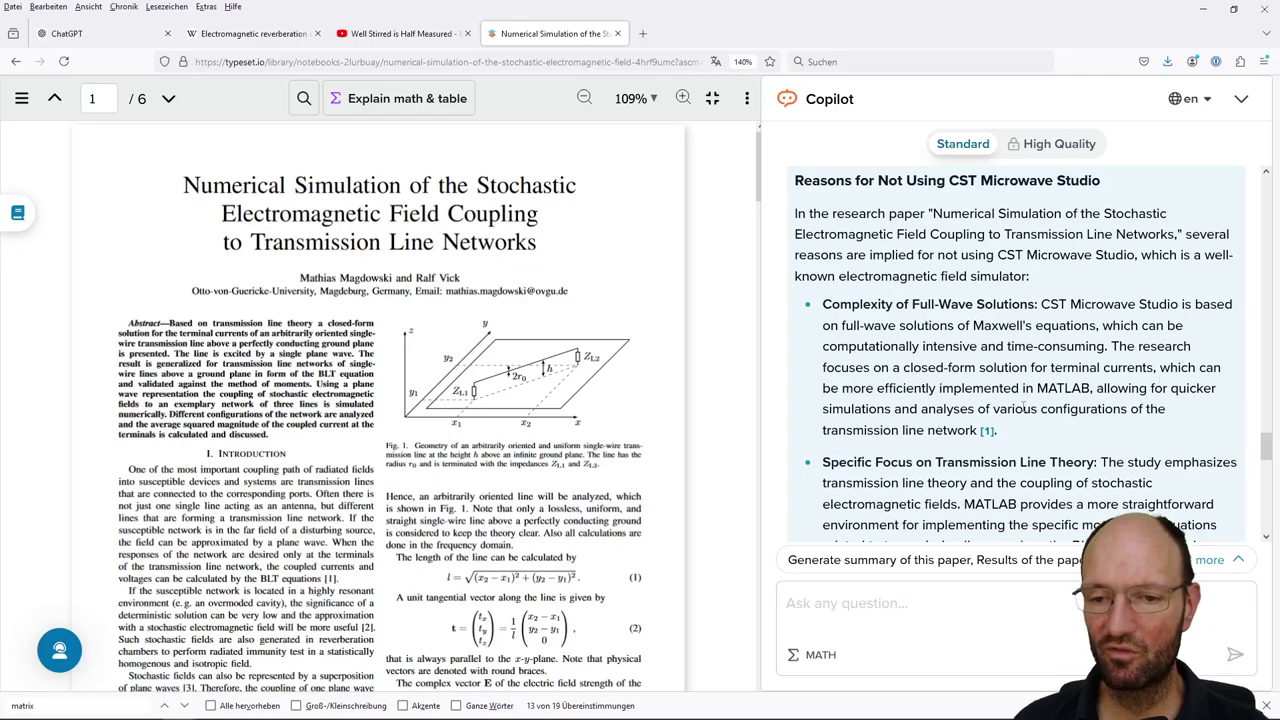
scroll(1021, 405, "down", 1)
scroll(1006, 300, "down", 1)
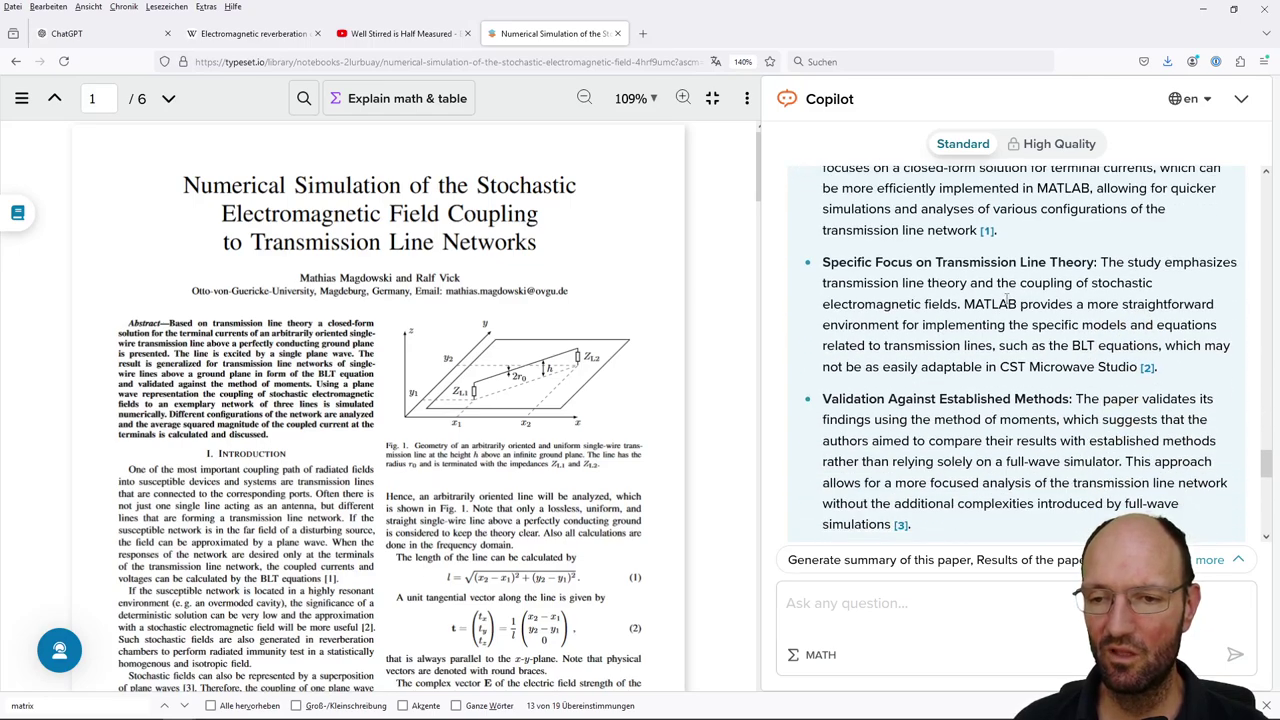
scroll(993, 295, "up", 1)
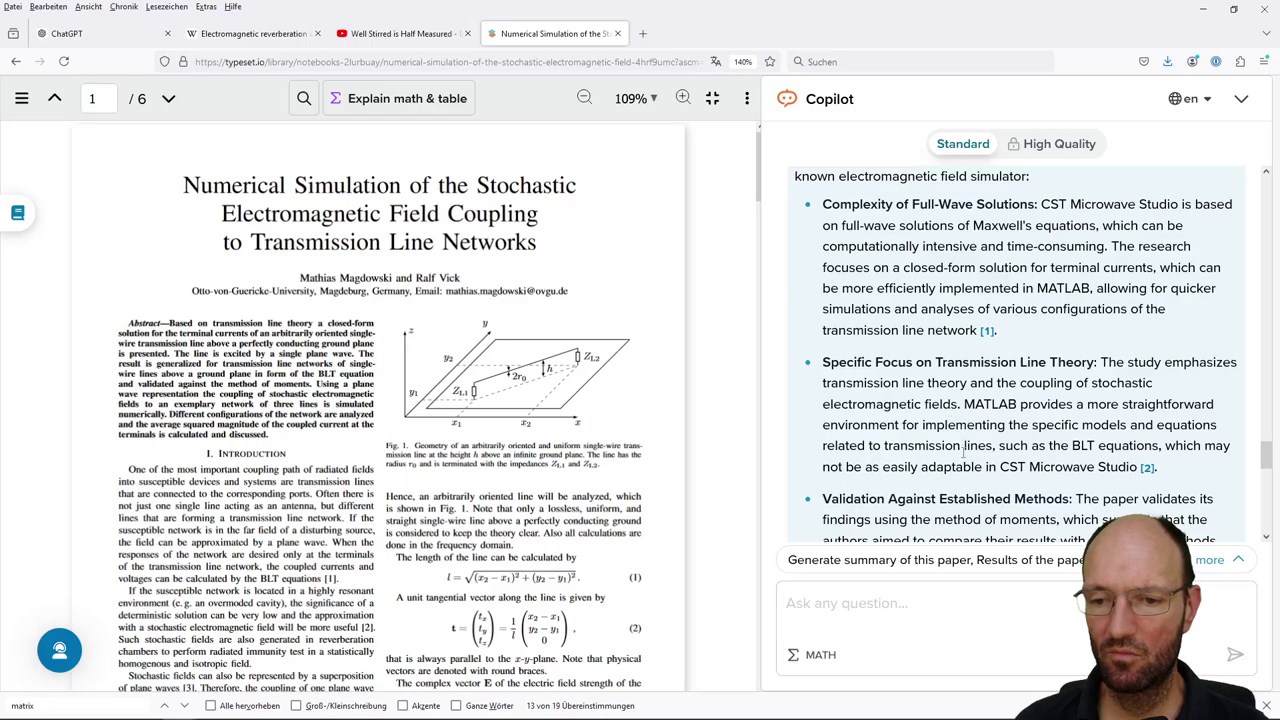
scroll(966, 456, "down", 1)
left_click_drag(847, 367, 1138, 367)
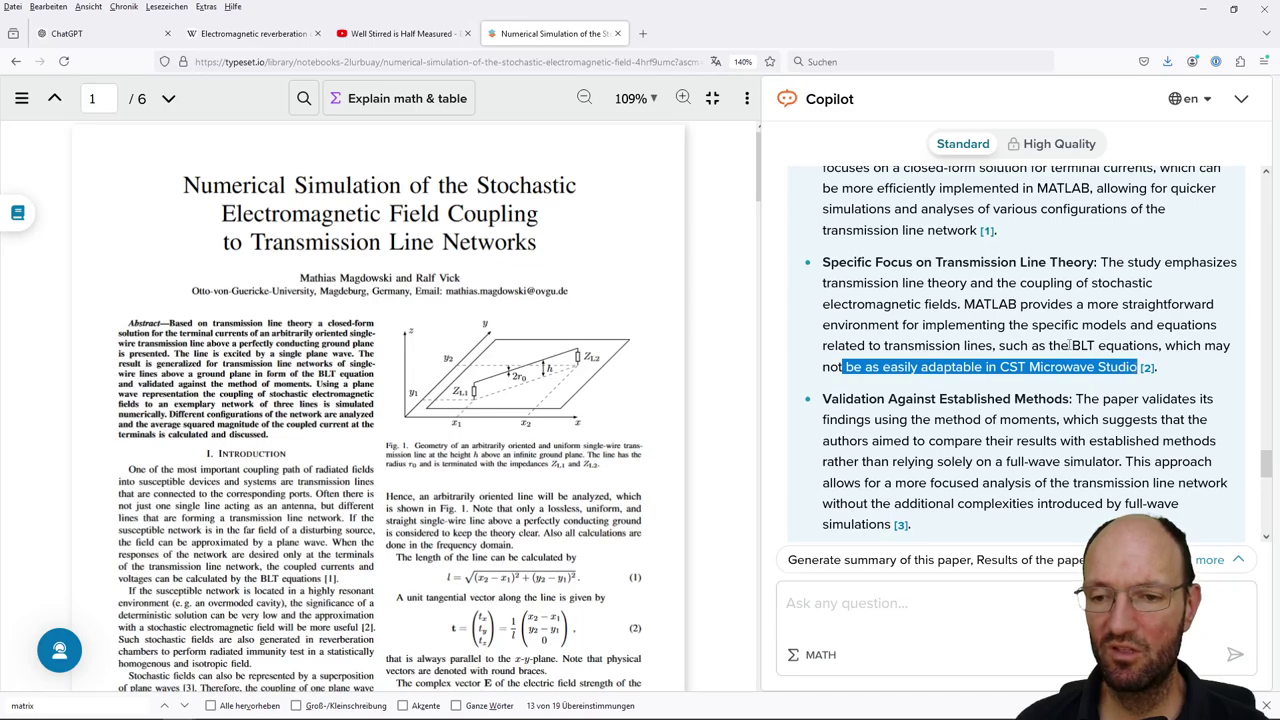
left_click_drag(1031, 345, 1158, 346)
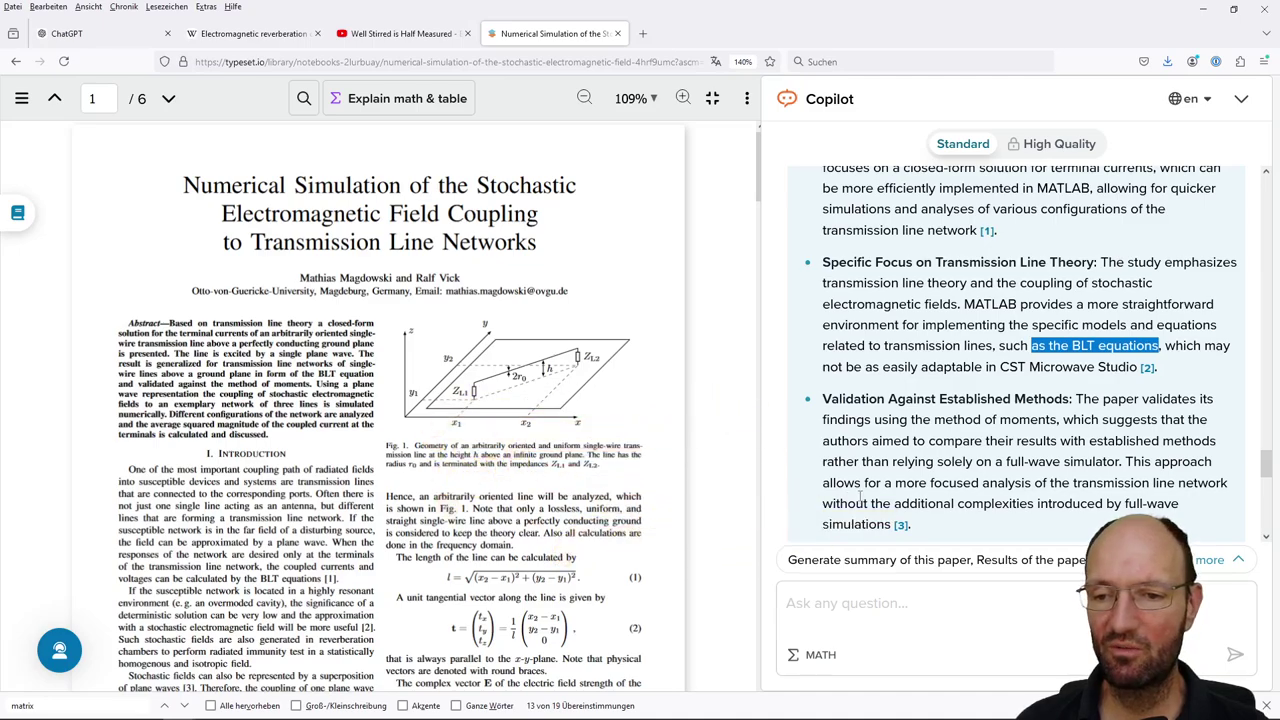
left_click_drag(921, 367, 1137, 367)
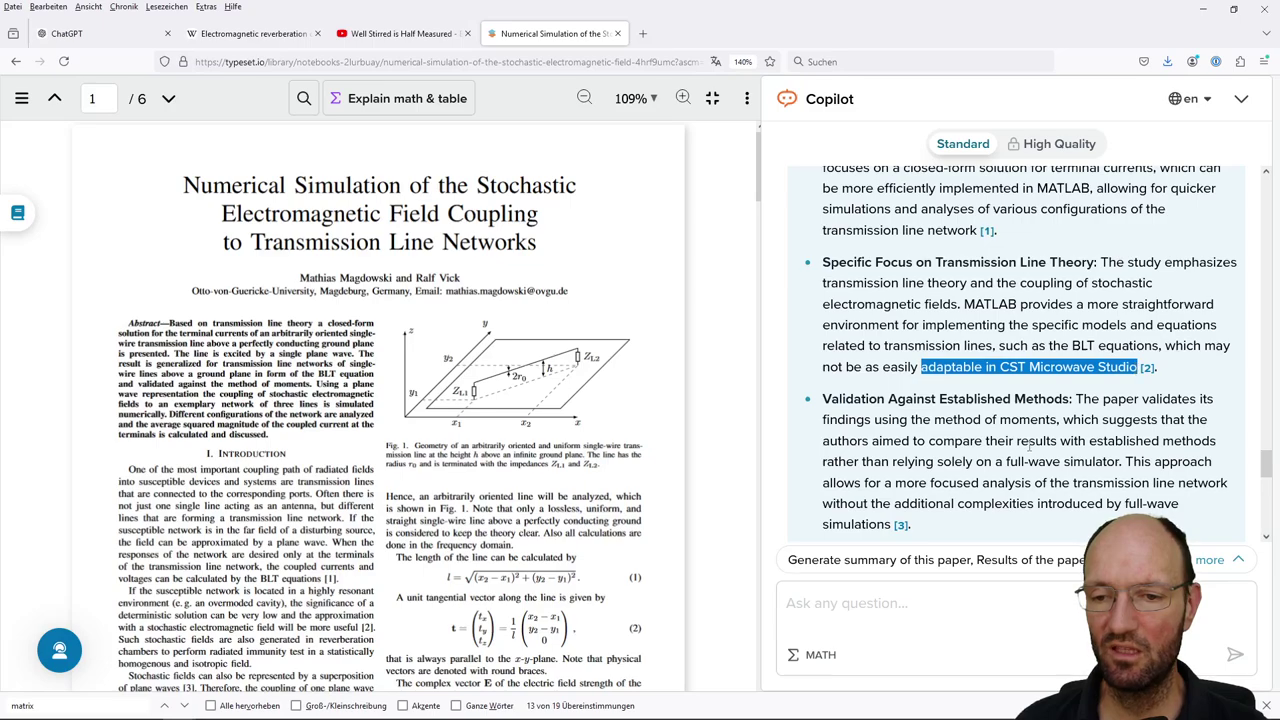
- Read further down and highlight the User Accessibility point
scroll(1028, 443, "down", 3)
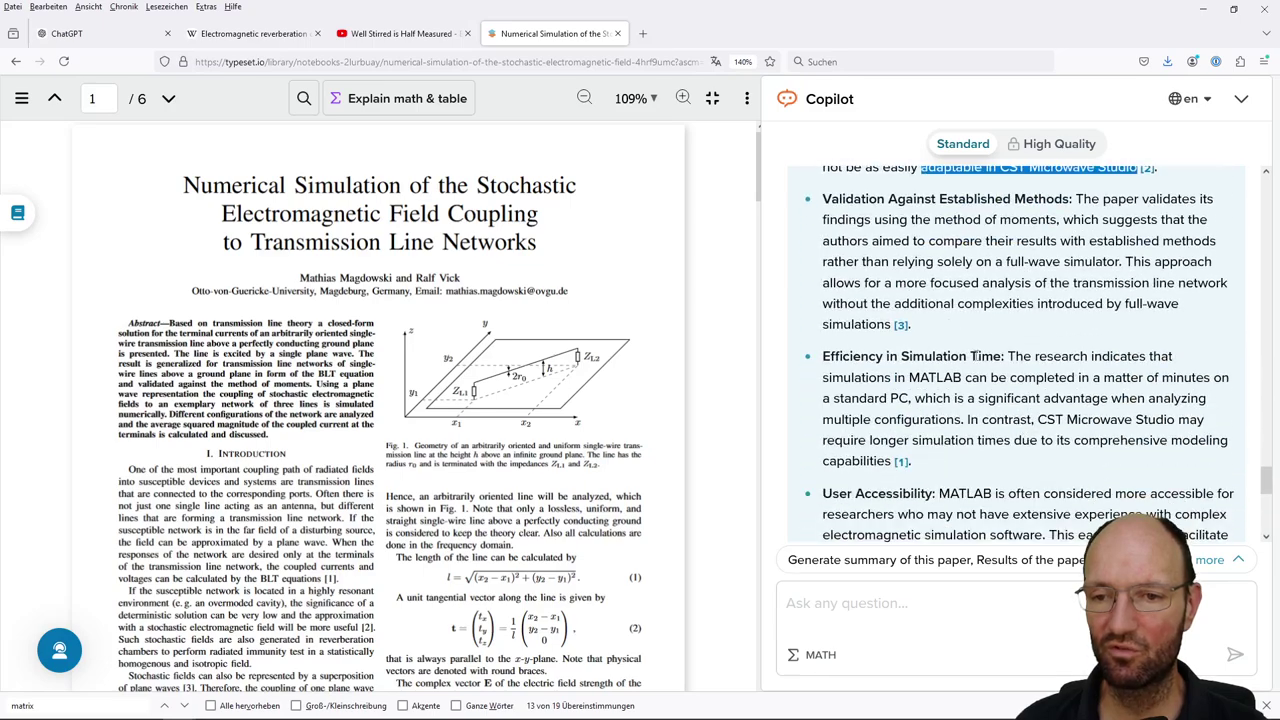
scroll(880, 341, "down", 1)
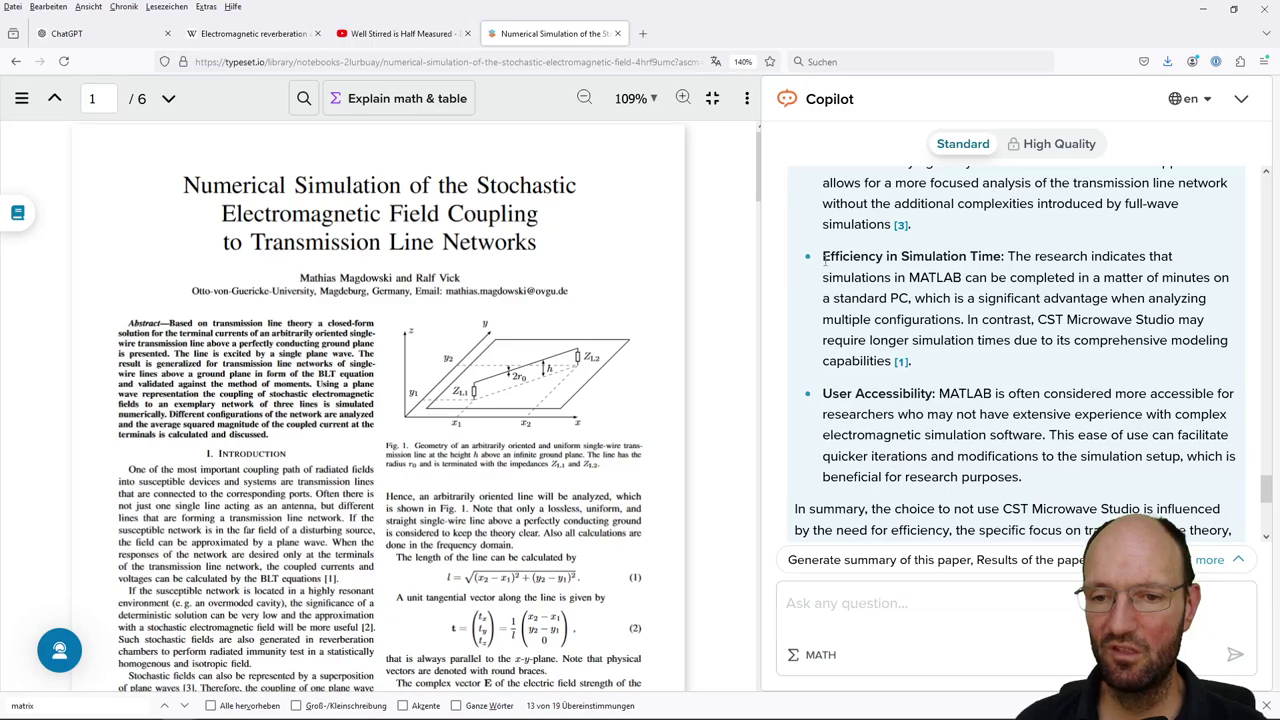
scroll(840, 339, "down", 1)
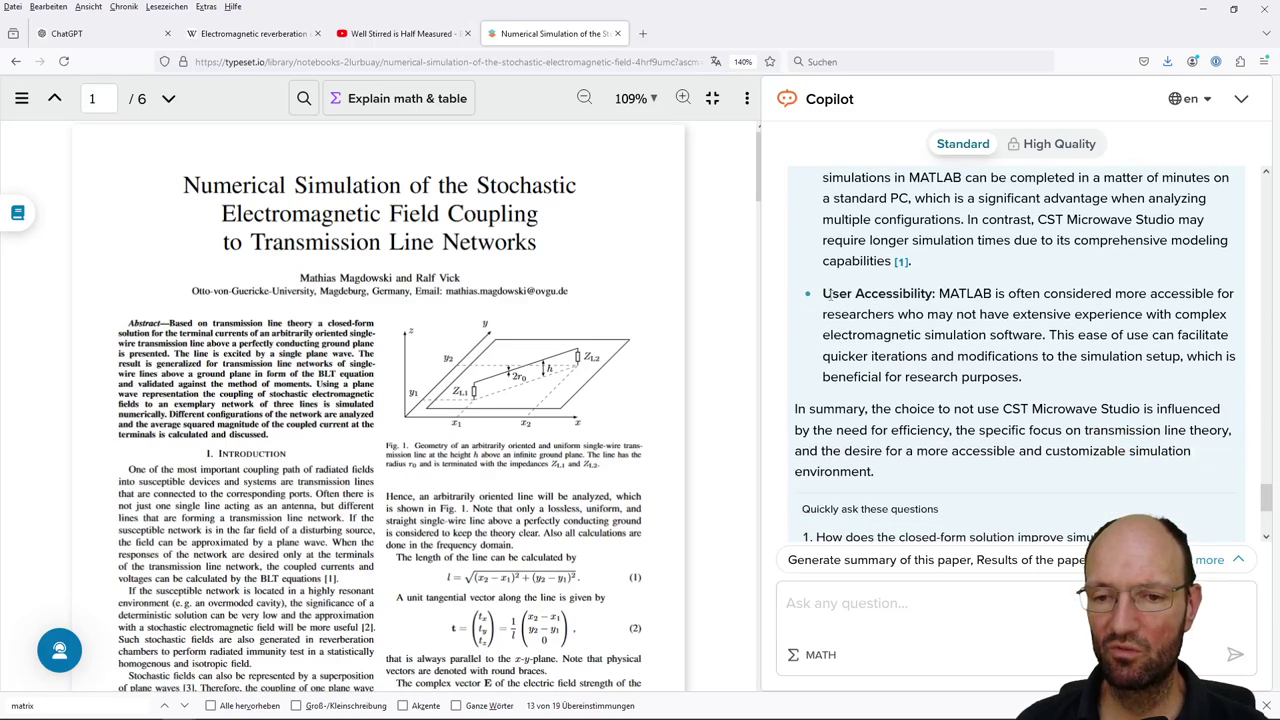
scroll(965, 392, "down", 1)
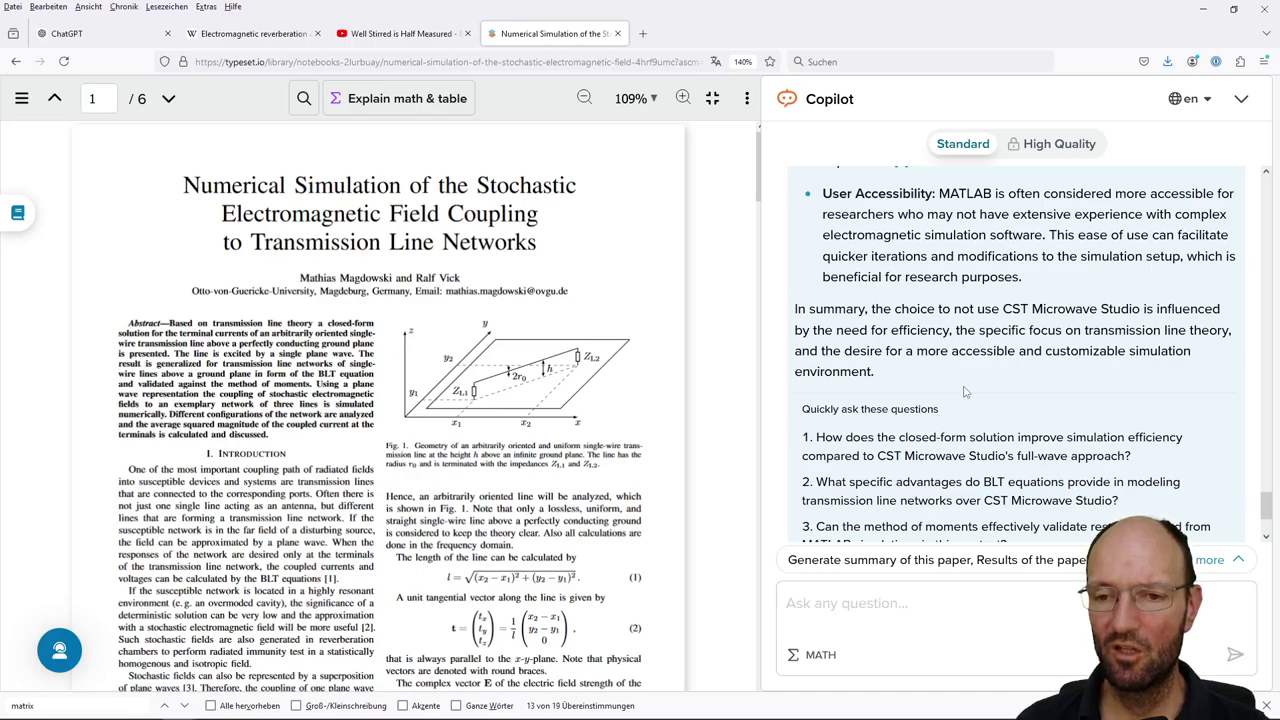
left_click_drag(822, 193, 1030, 282)
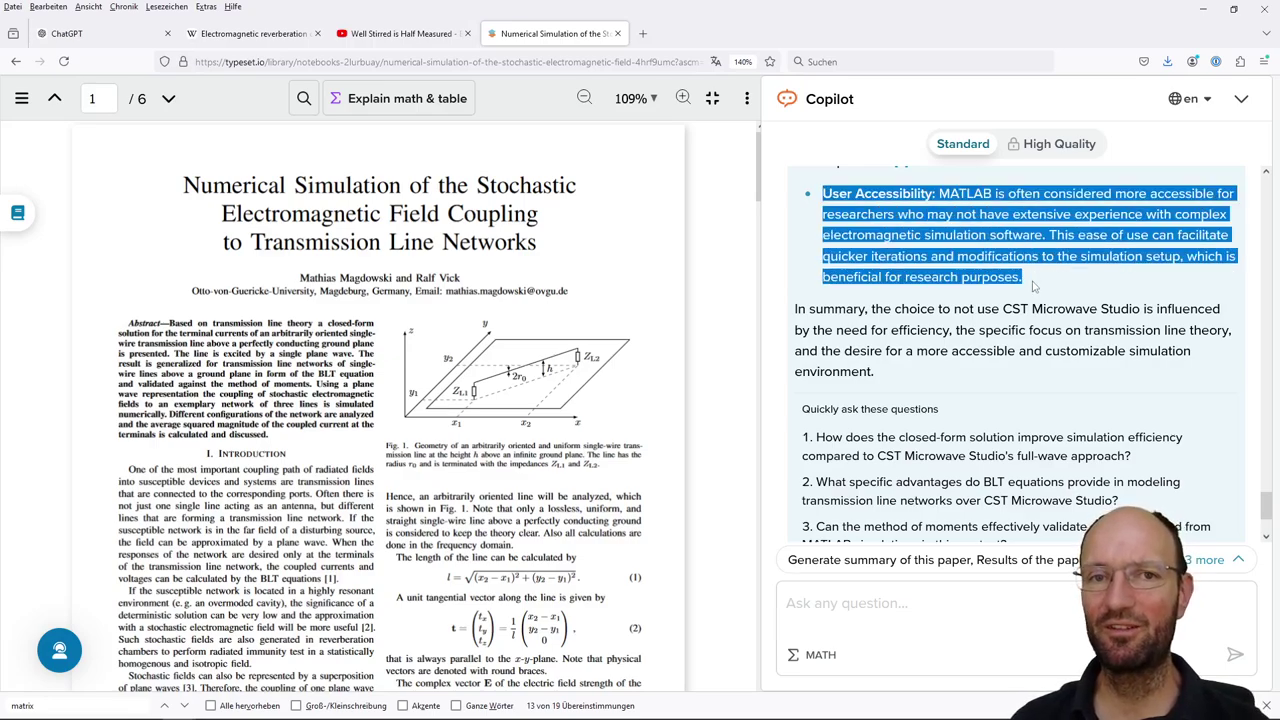
left_click_drag(1034, 286, 1046, 234)
- Highlight the efficiency and customizability reasons in the summary, then clear the highlighting
left_click(1046, 234)
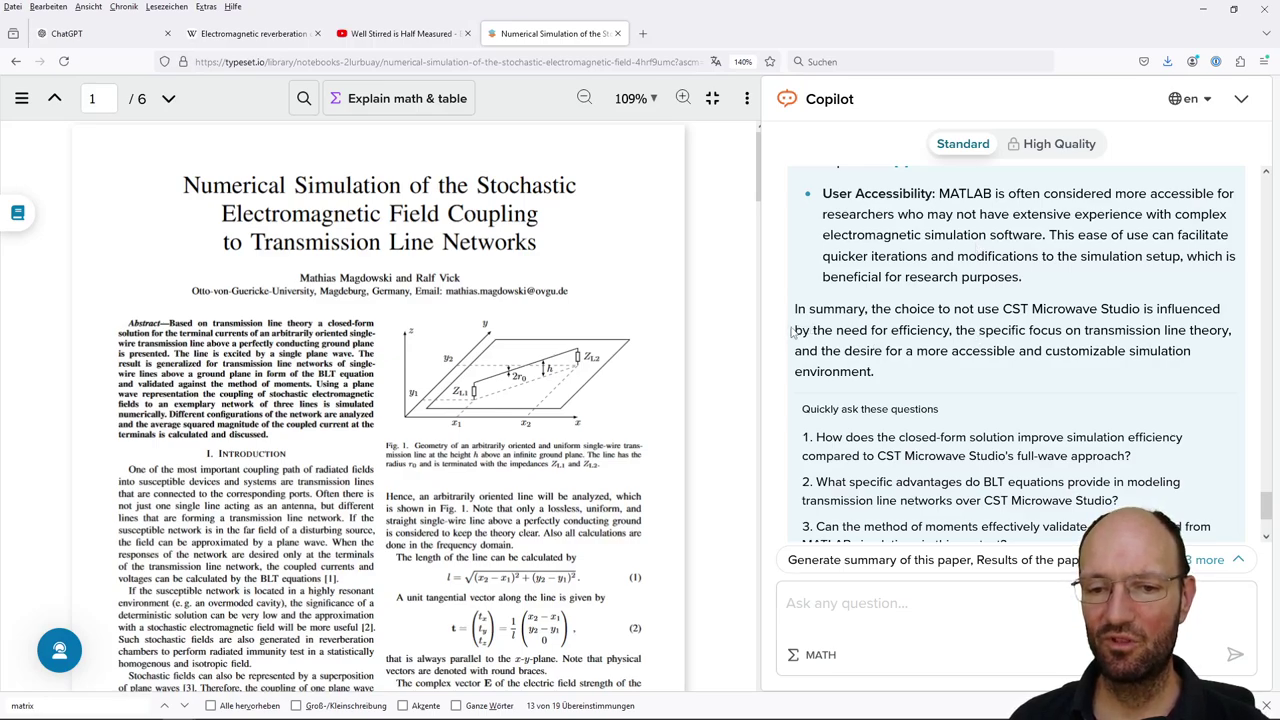
left_click_drag(796, 330, 1133, 352)
left_click(1000, 373)
left_click(1072, 377)
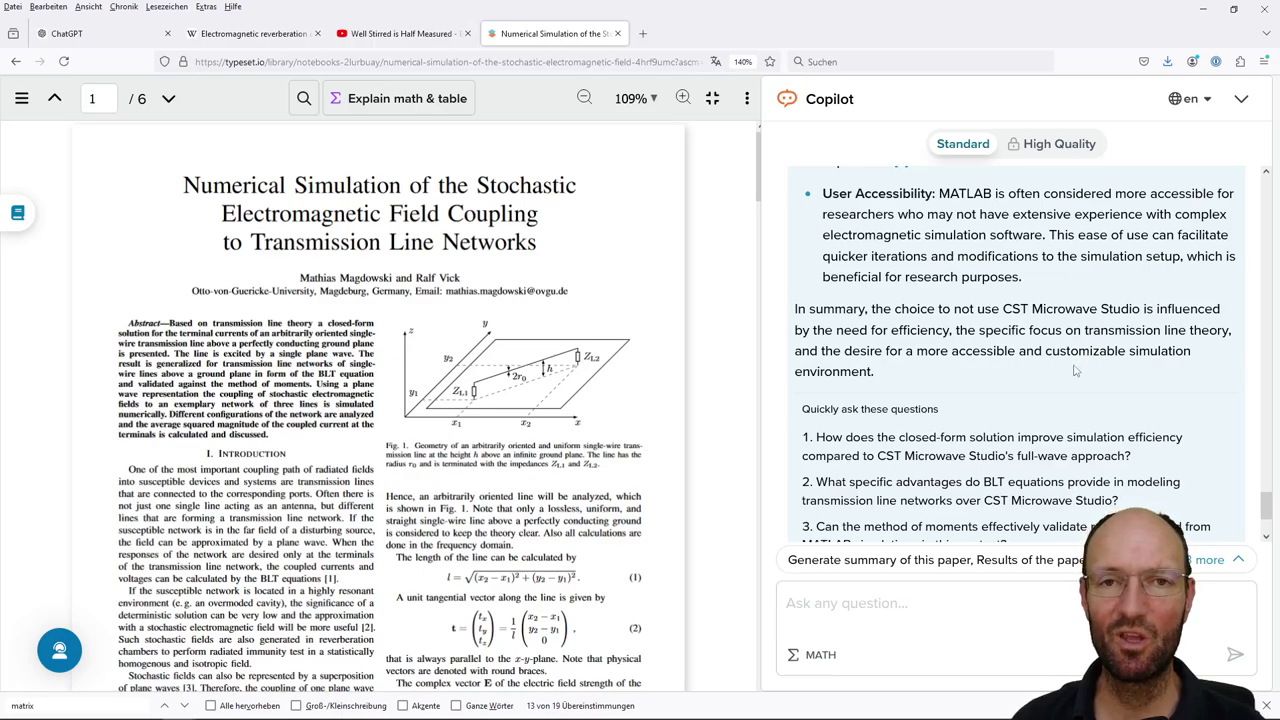
- Scroll the chat back up to the earlier MATLAB versus CST Microwave Studio answer
scroll(1075, 371, "down", 3)
scroll(1073, 369, "up", 10)
scroll(1071, 366, "up", 10)
scroll(1122, 368, "down", 10)
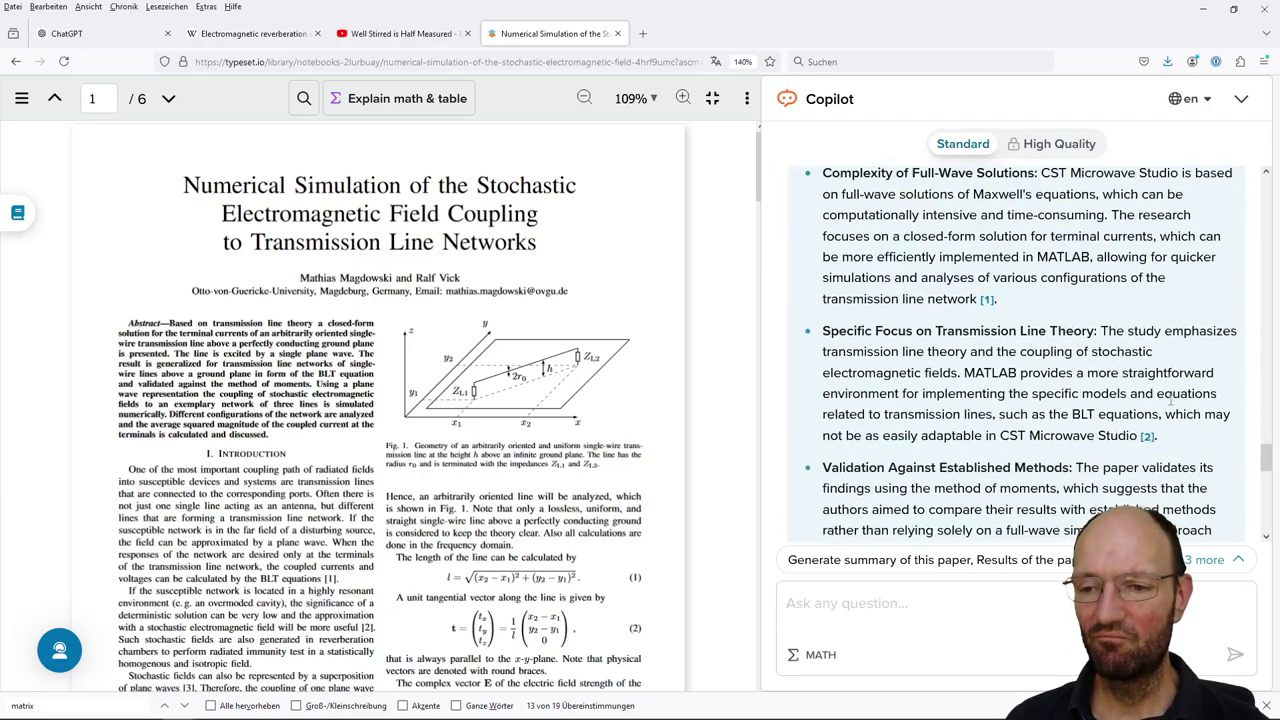
left_click_drag(1266, 480, 1266, 502)
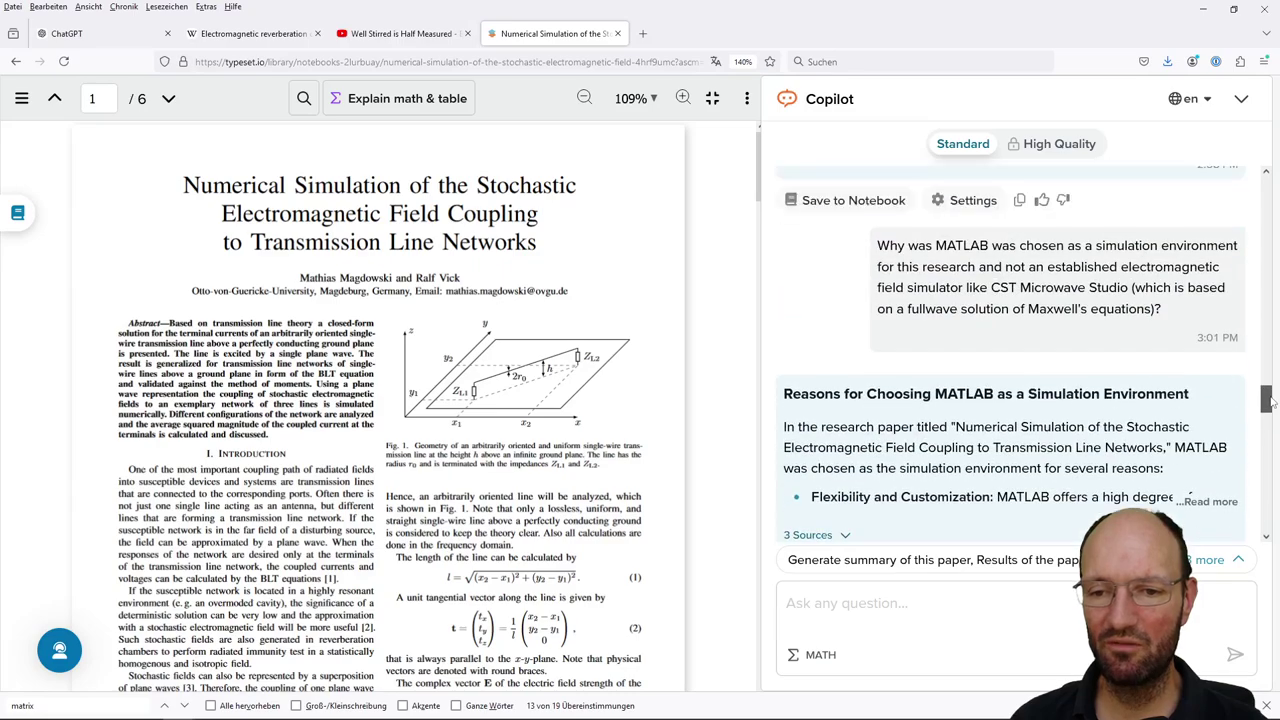
- Expand the 'Calculating the Length of a Transmission Line' answer with Read more
mouse_move(1268, 400)
left_mouse_down()
mouse_move(1270, 345)
mouse_move(1270, 380)
left_mouse_up()
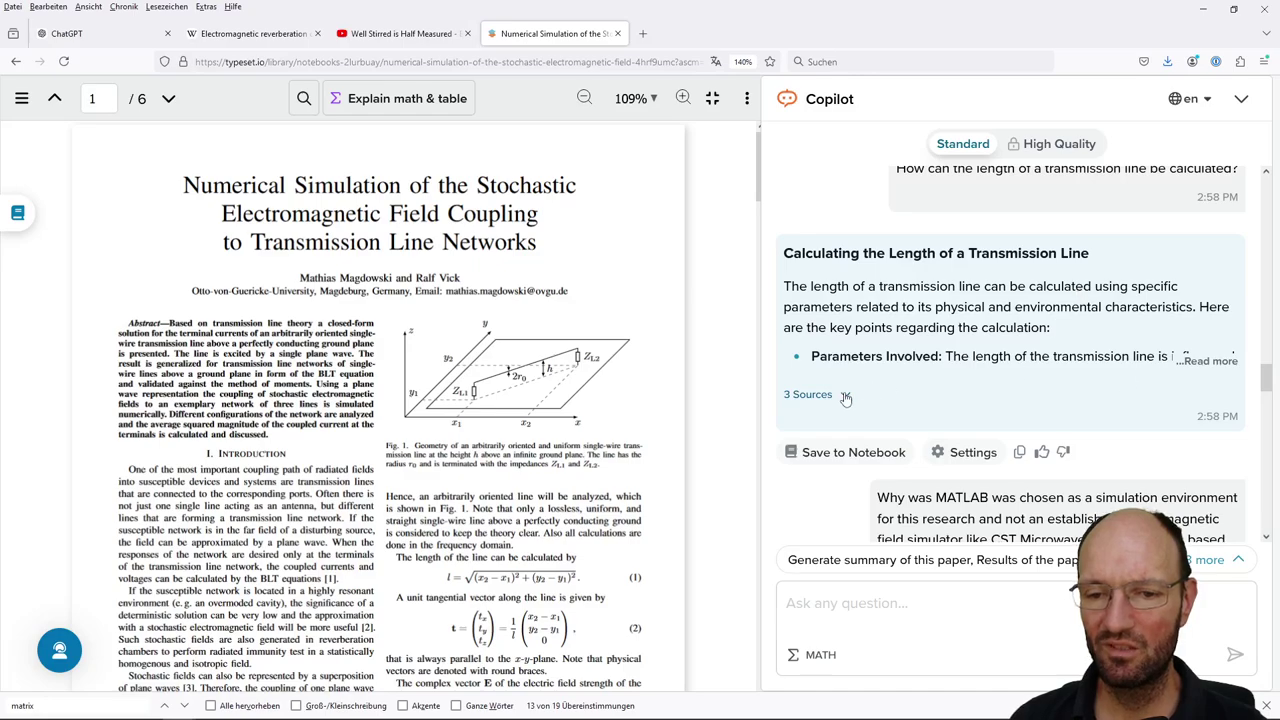
left_click(1218, 361)
scroll(1017, 330, "up", 3)
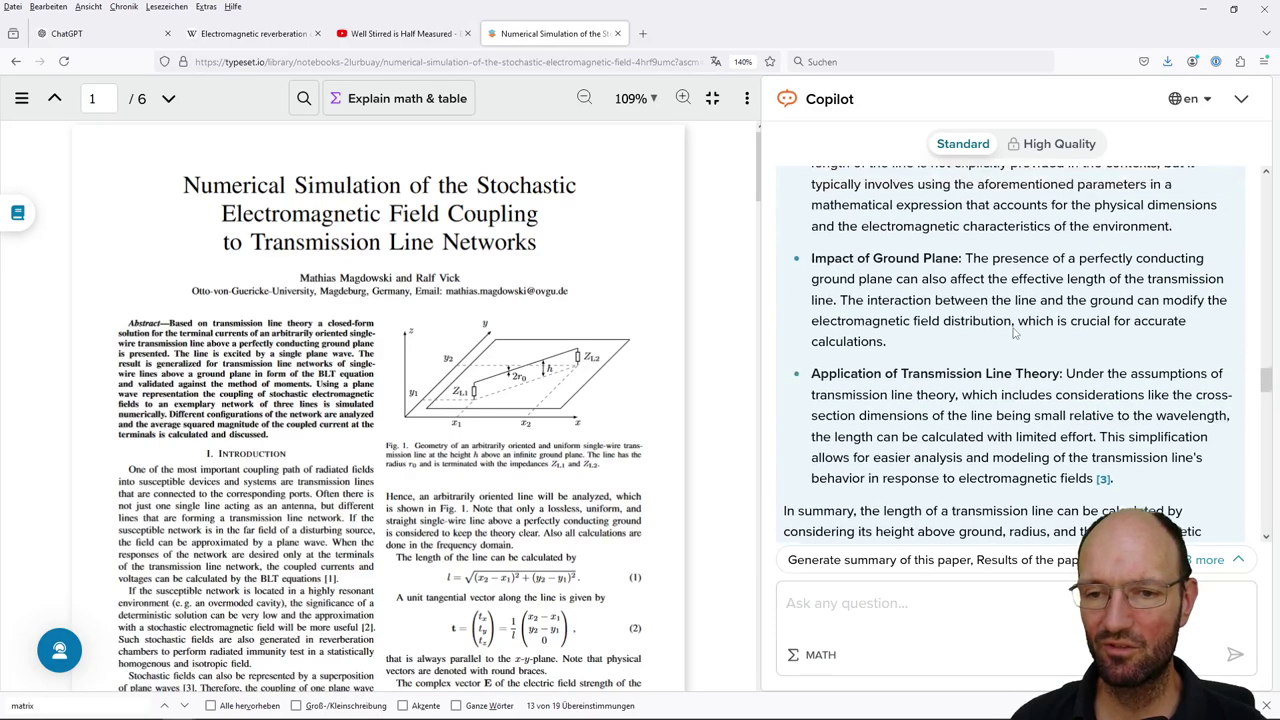
scroll(1015, 333, "up", 4)
scroll(935, 310, "down", 1)
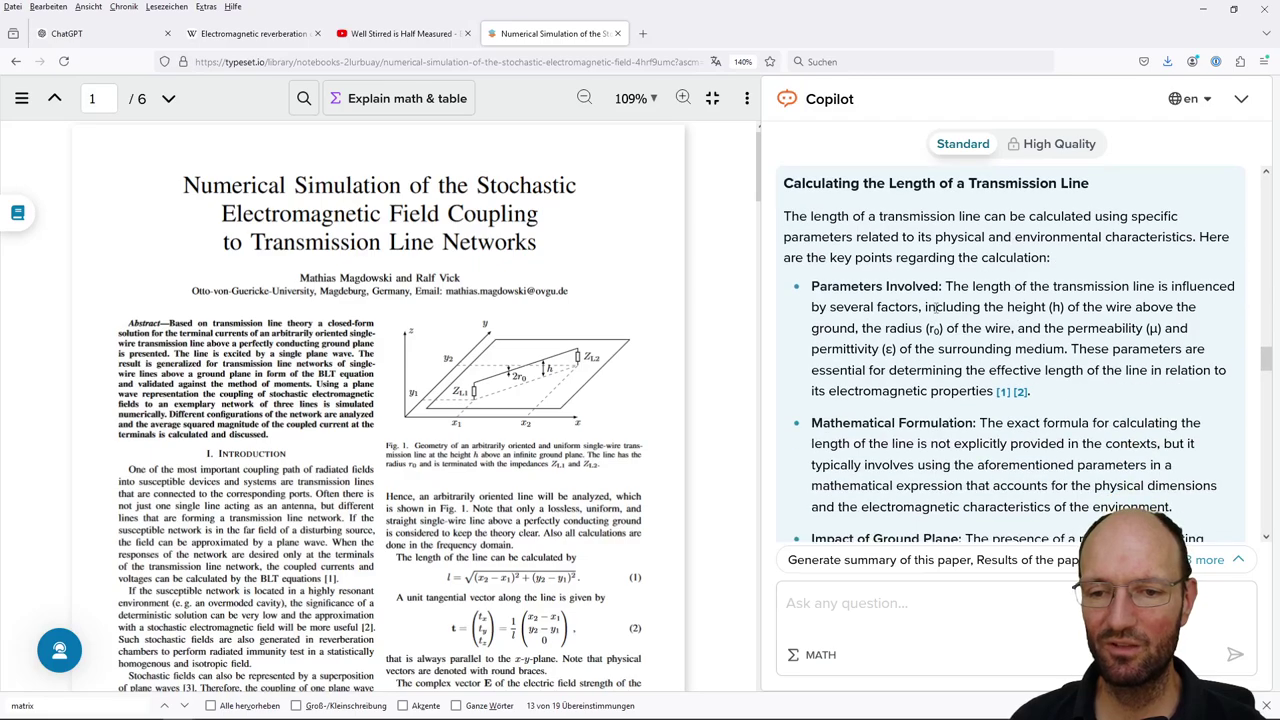